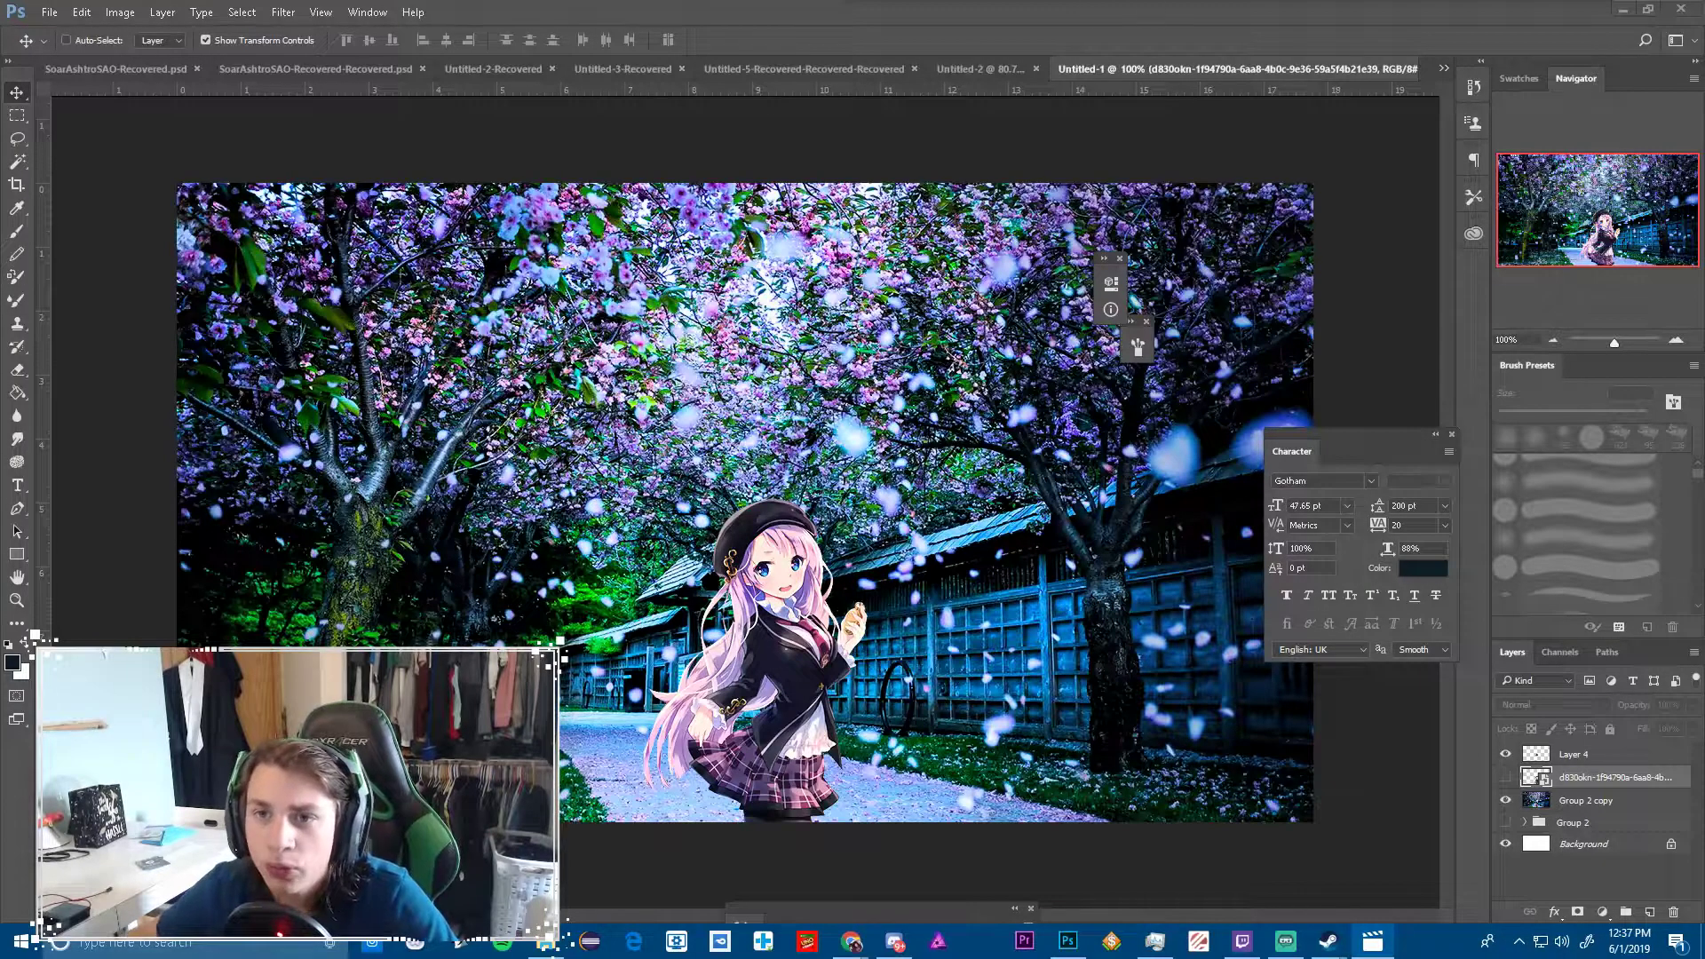
Bring up the Untitled-3 artwork for viewing and return to the Untitled-1 document
{"action": "left_click", "coordinate": [1445, 69]}
{"action": "left_click", "coordinate": [1175, 220]}
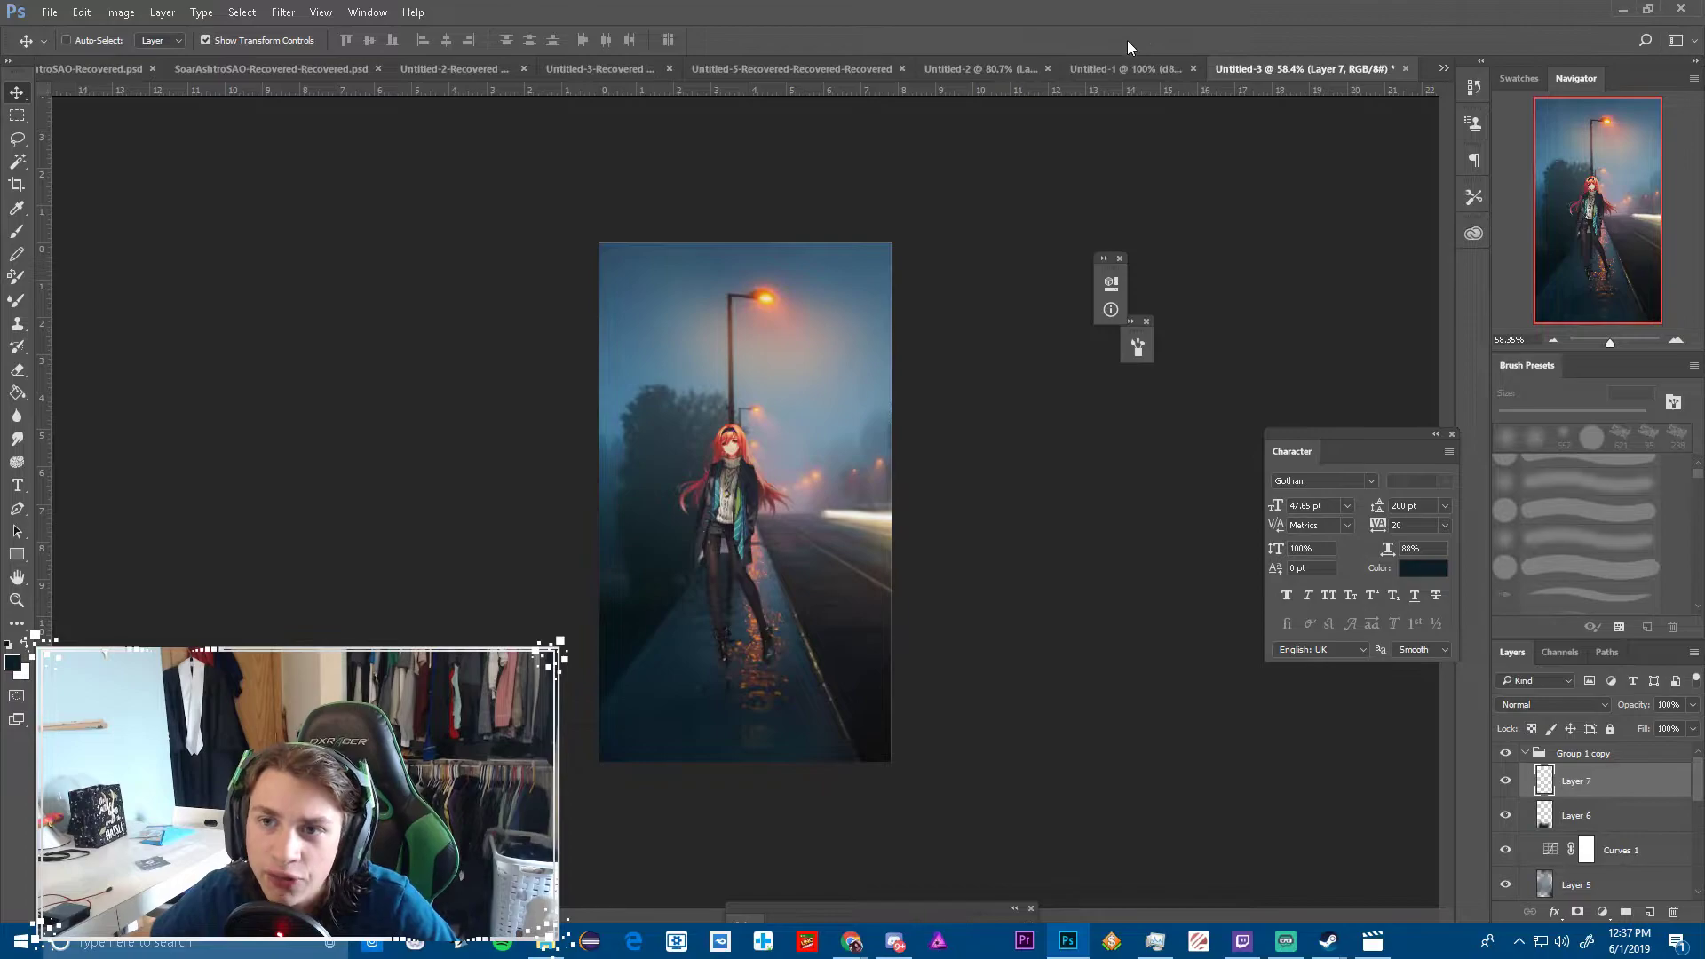
{"action": "left_click", "coordinate": [1150, 68]}
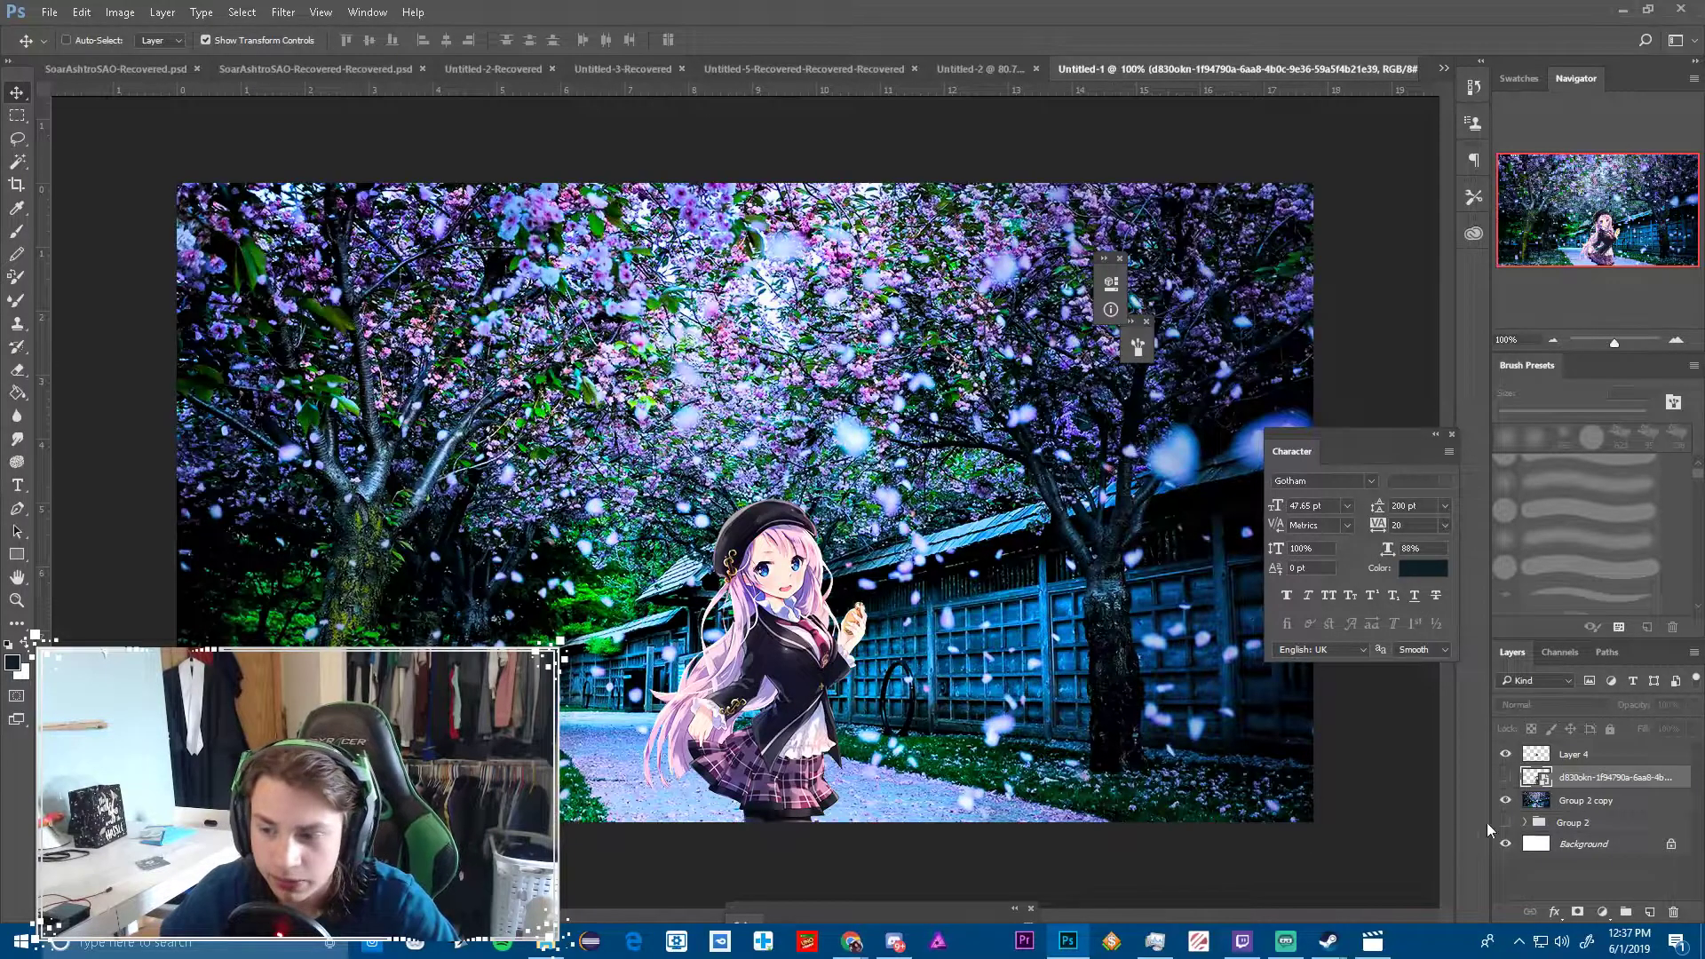
Expand Group 2 and Group 1, showing Group 2 without Group 2 copy, Layer 3 and Group 1 copy
{"action": "left_click", "coordinate": [1505, 822]}
{"action": "left_click", "coordinate": [1506, 822]}
{"action": "left_click", "coordinate": [1524, 822]}
{"action": "scroll", "coordinate": [1524, 839], "scroll_direction": "down", "scroll_amount": 1}
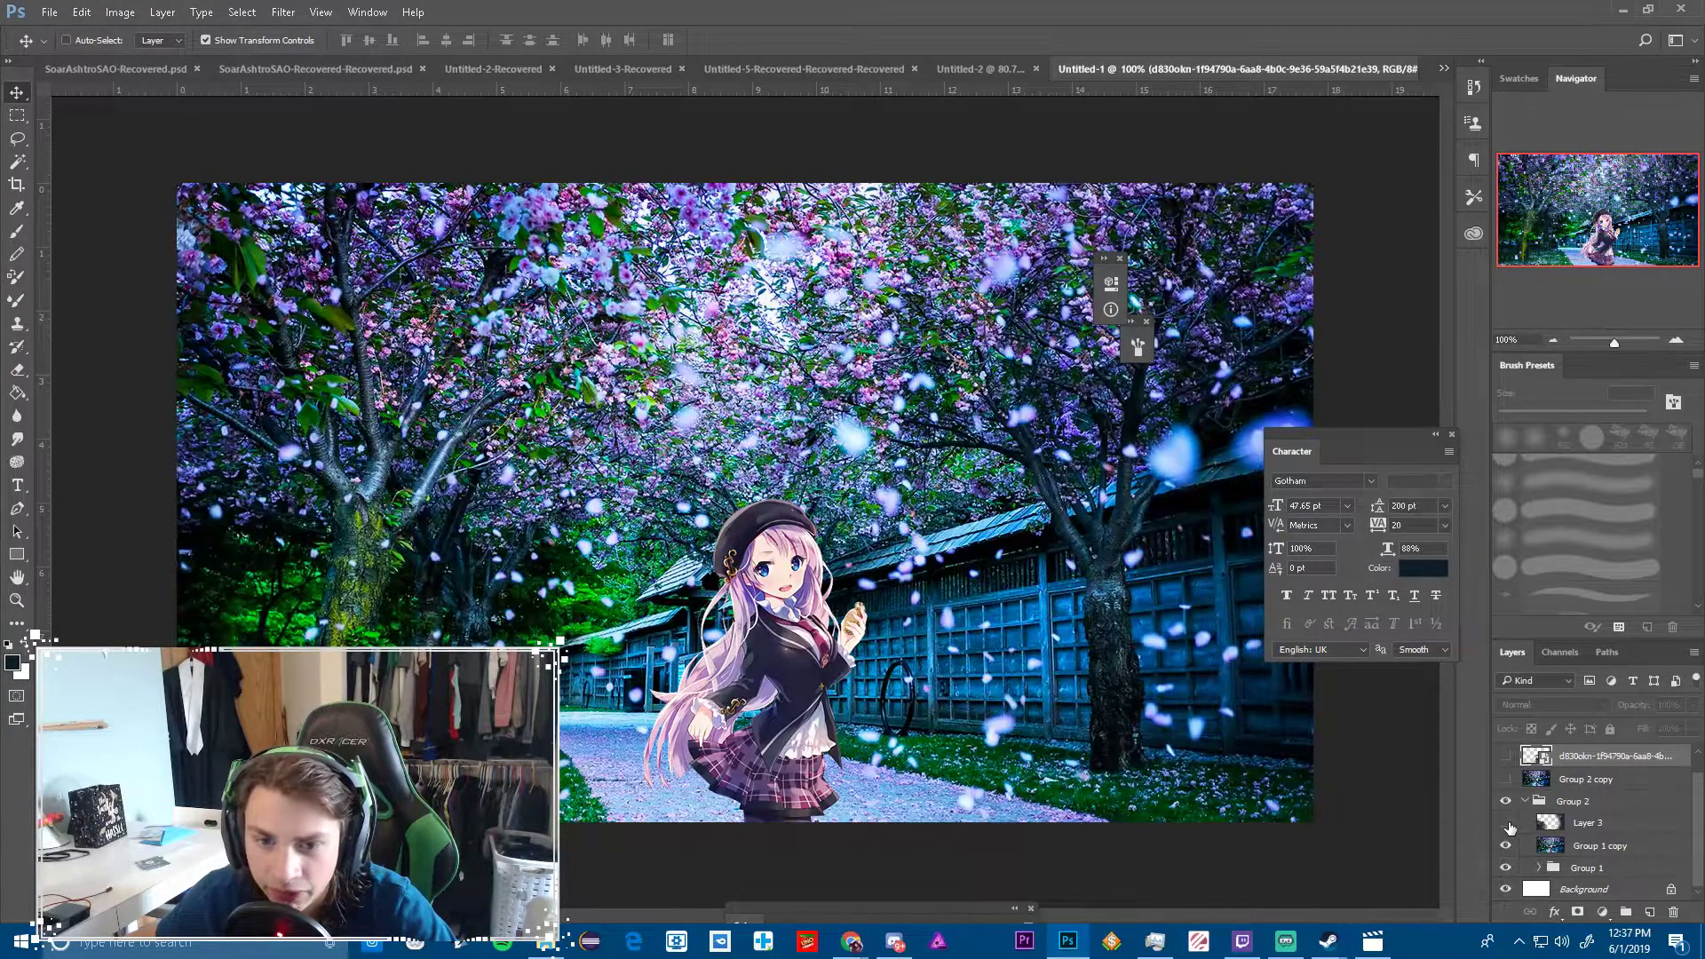
{"action": "left_click", "coordinate": [1539, 868]}
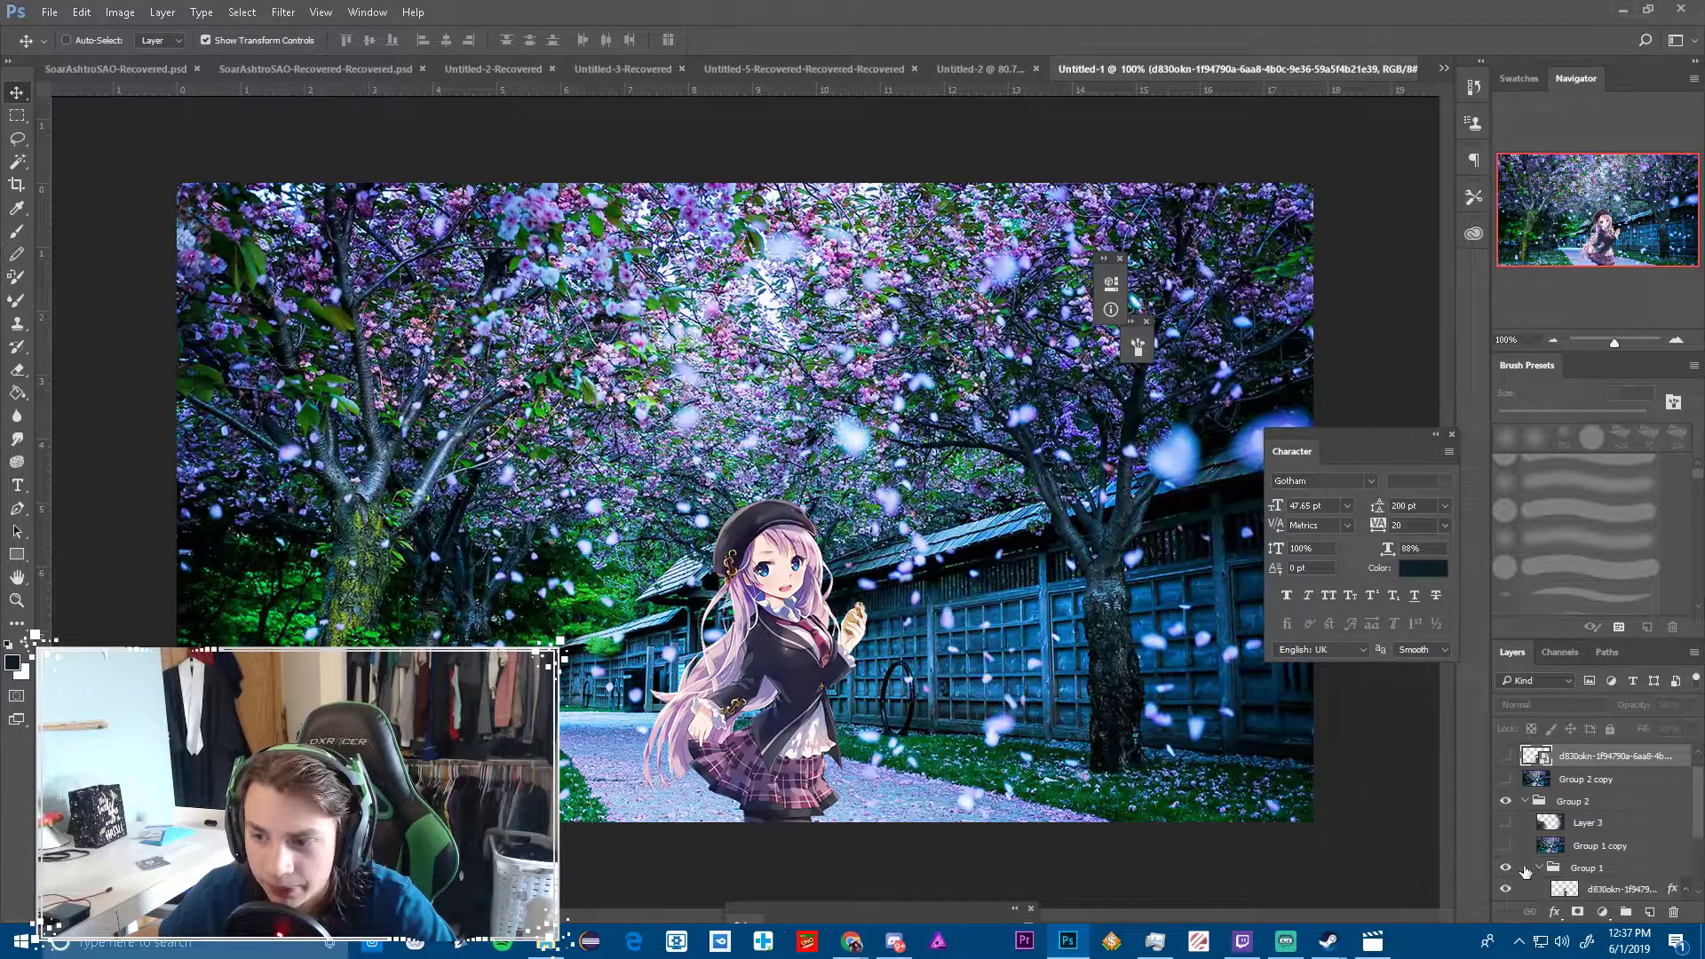
Compare the scene with the character layer, Layer 1 and Layer 2 inside Group 1 switched on and off
{"action": "scroll", "coordinate": [1518, 866], "scroll_direction": "down", "scroll_amount": 2}
{"action": "left_click", "coordinate": [1504, 798]}
{"action": "left_click", "coordinate": [1505, 877]}
{"action": "left_click", "coordinate": [1505, 877]}
{"action": "left_click", "coordinate": [1504, 798]}
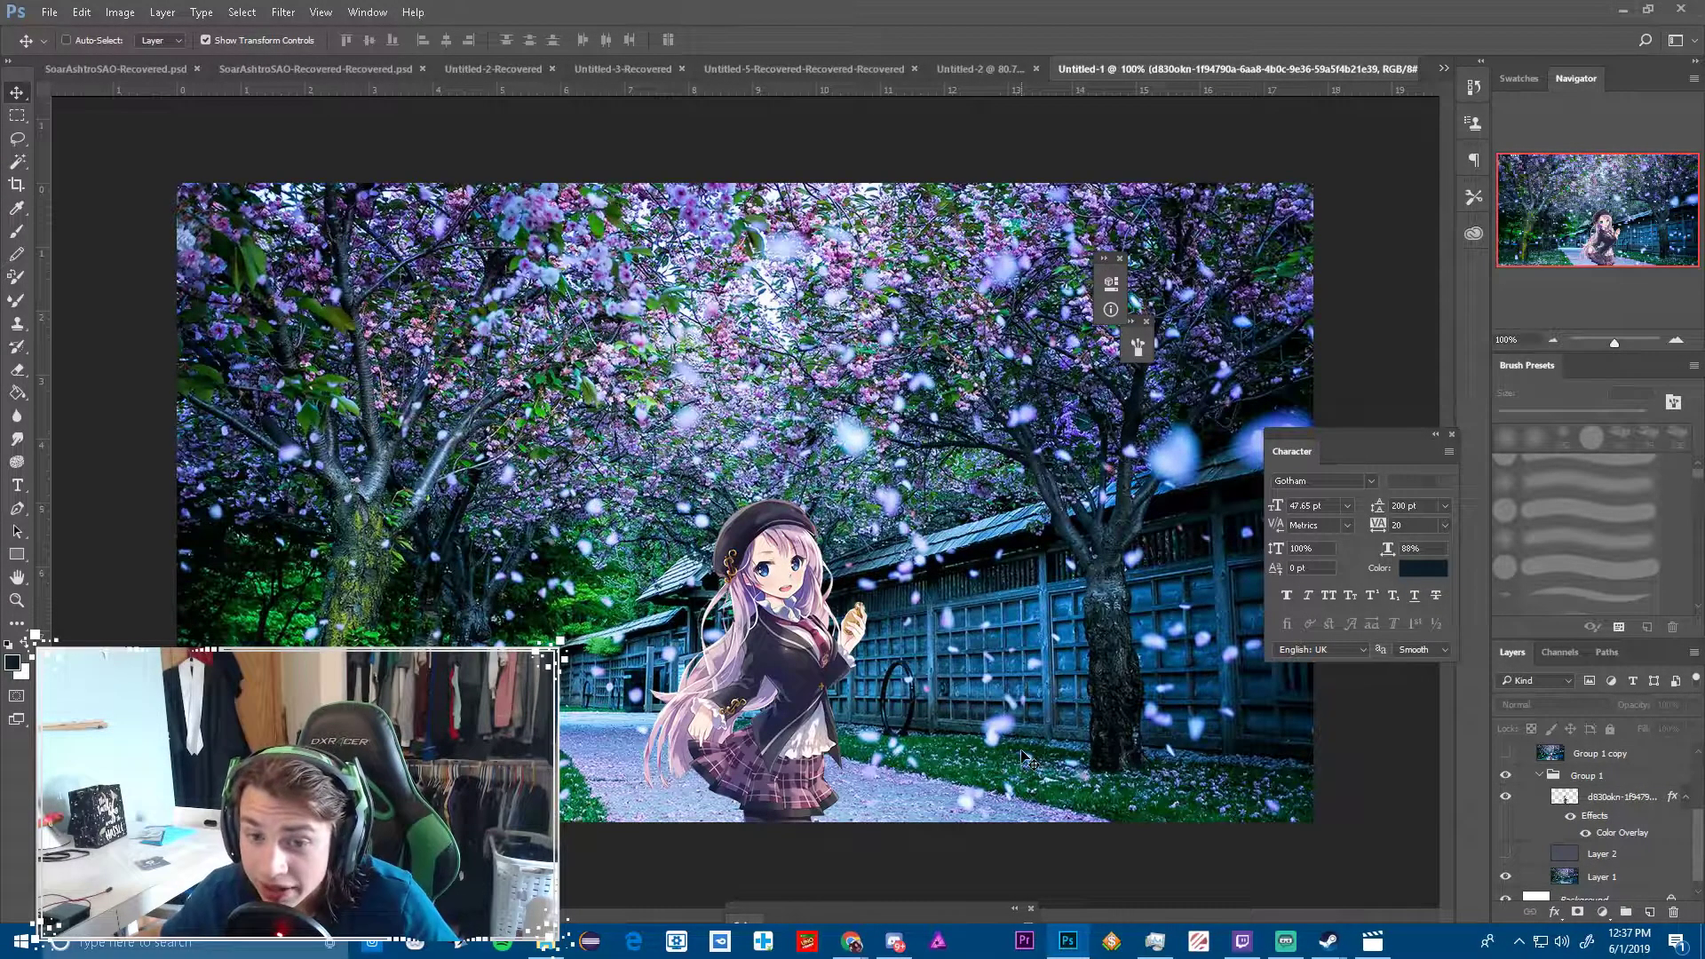
{"action": "left_click", "coordinate": [1505, 854]}
{"action": "left_click", "coordinate": [1505, 854]}
Review how Layer 3, Group 1 copy and Group 2 copy change the picture by turning them back on one by one
{"action": "scroll", "coordinate": [1502, 799], "scroll_direction": "up", "scroll_amount": 2}
{"action": "left_click", "coordinate": [1505, 799]}
{"action": "left_click", "coordinate": [1505, 823]}
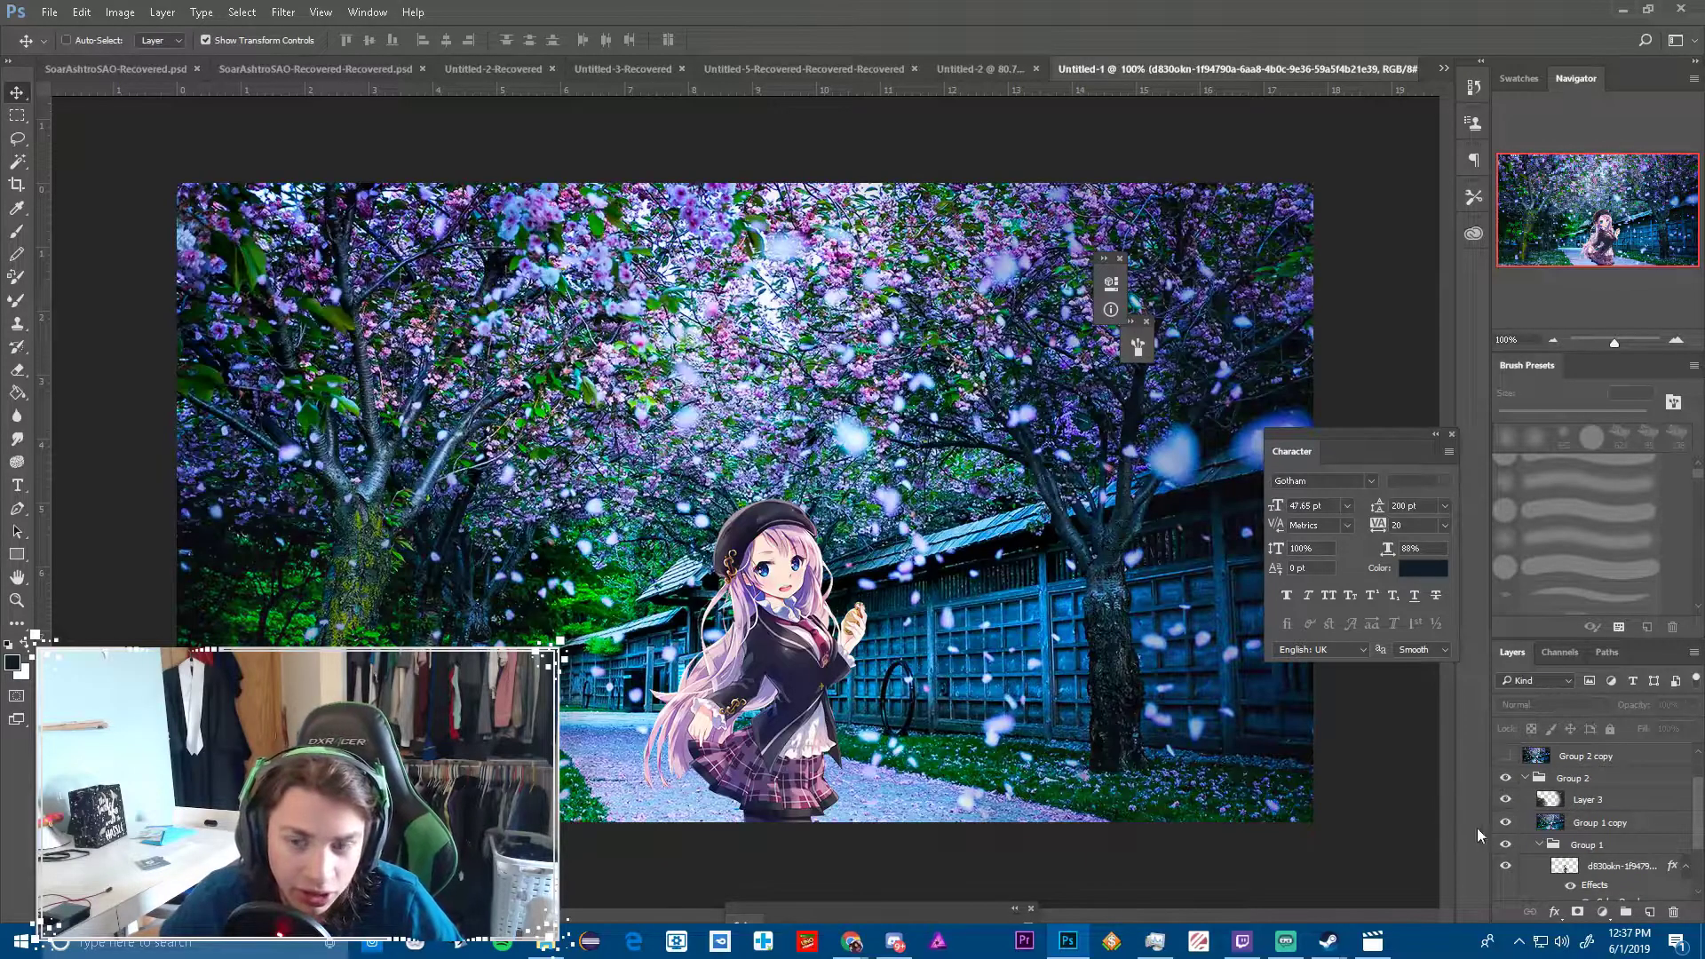
{"action": "left_click", "coordinate": [1522, 830]}
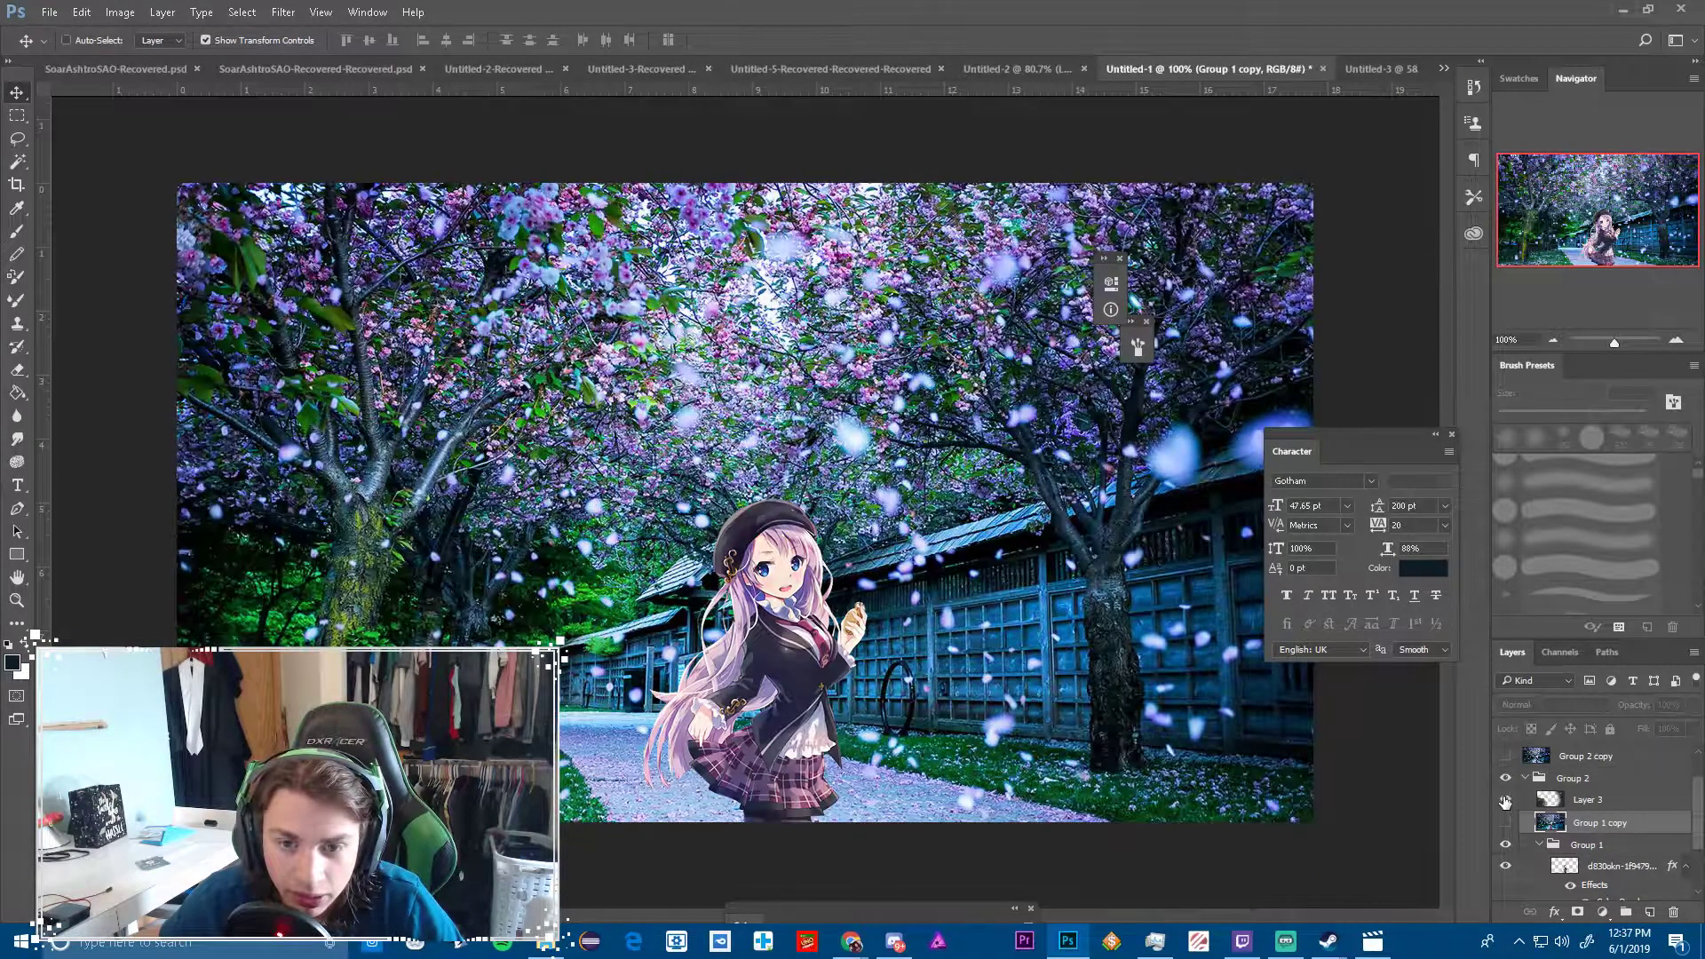
{"action": "left_click", "coordinate": [1509, 825]}
{"action": "left_click", "coordinate": [1505, 755]}
{"action": "scroll", "coordinate": [1513, 759], "scroll_direction": "up", "scroll_amount": 1}
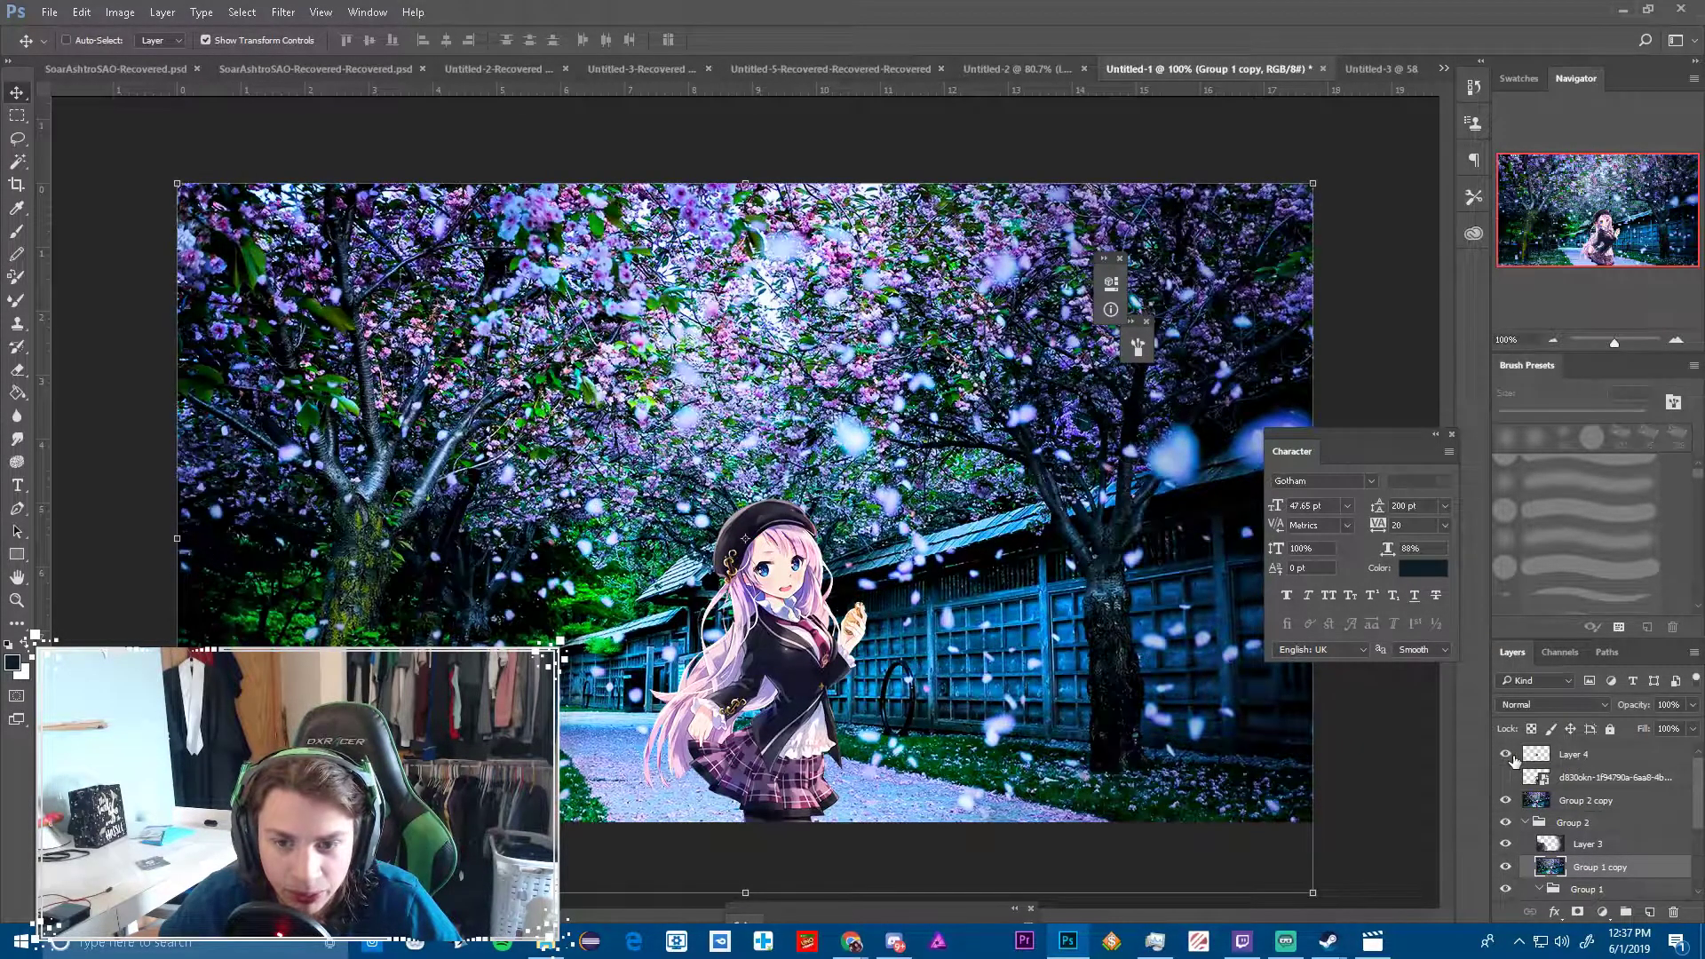
{"action": "left_click", "coordinate": [1505, 778]}
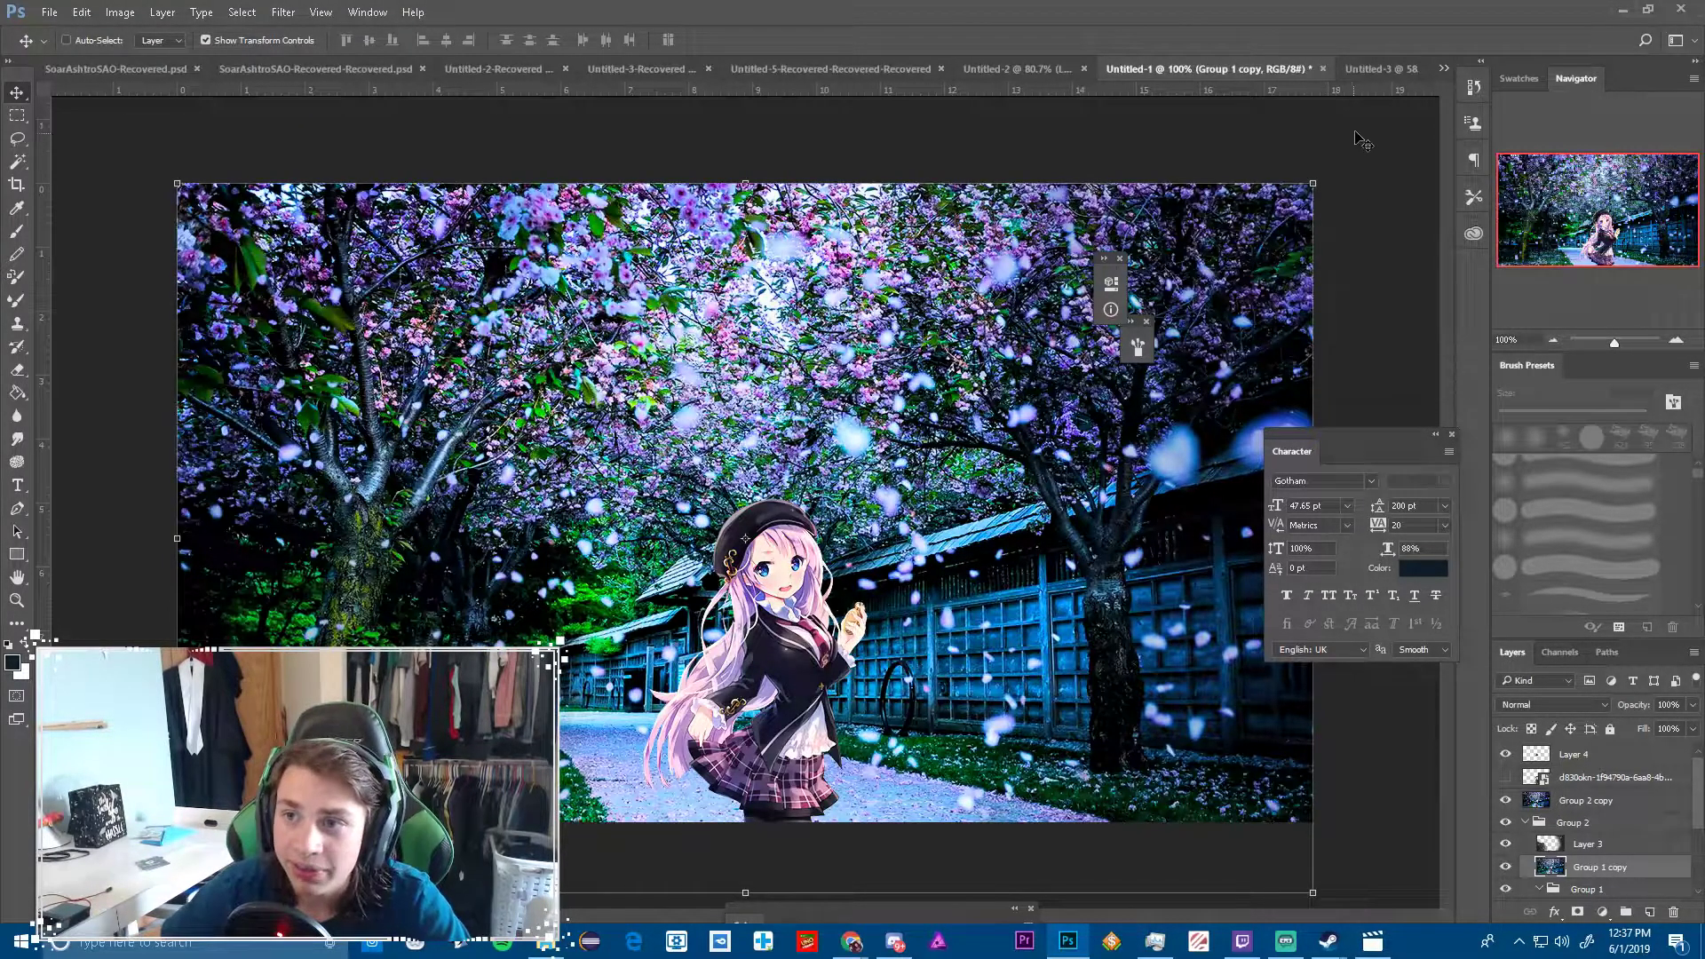
Switch to the Untitled-3 document and make the street photo on Layer 1 and the Tidsean.full.2134411 character layer visible
{"action": "left_click", "coordinate": [1380, 69]}
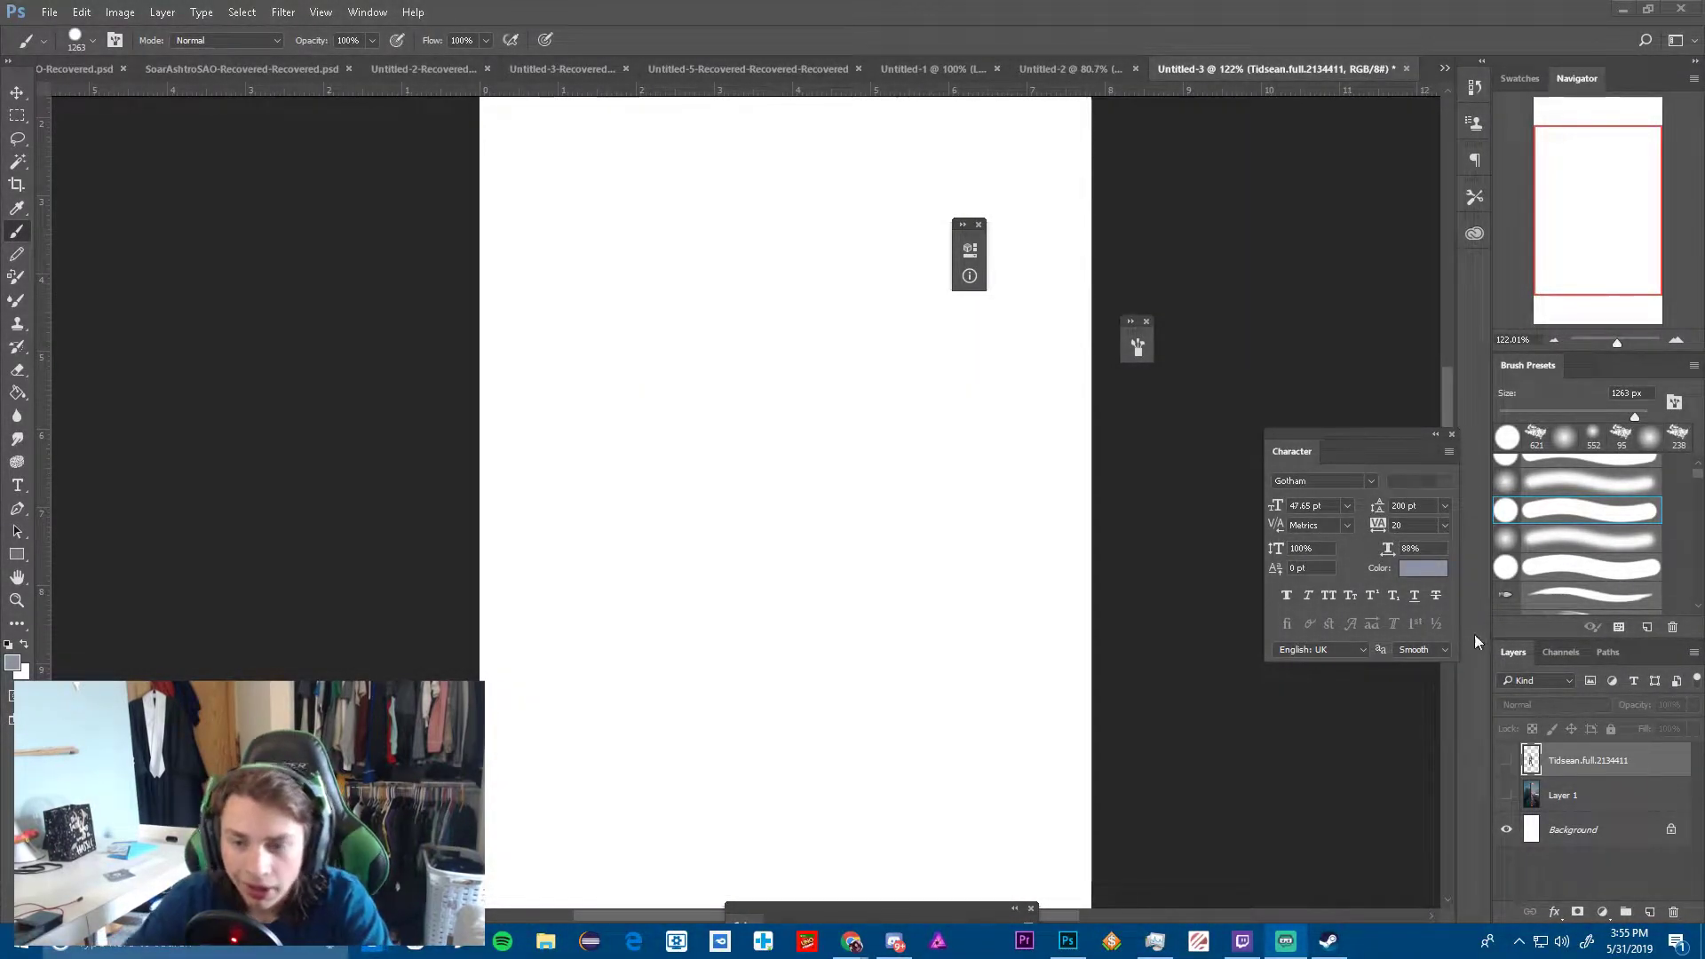
{"action": "left_click", "coordinate": [1507, 797]}
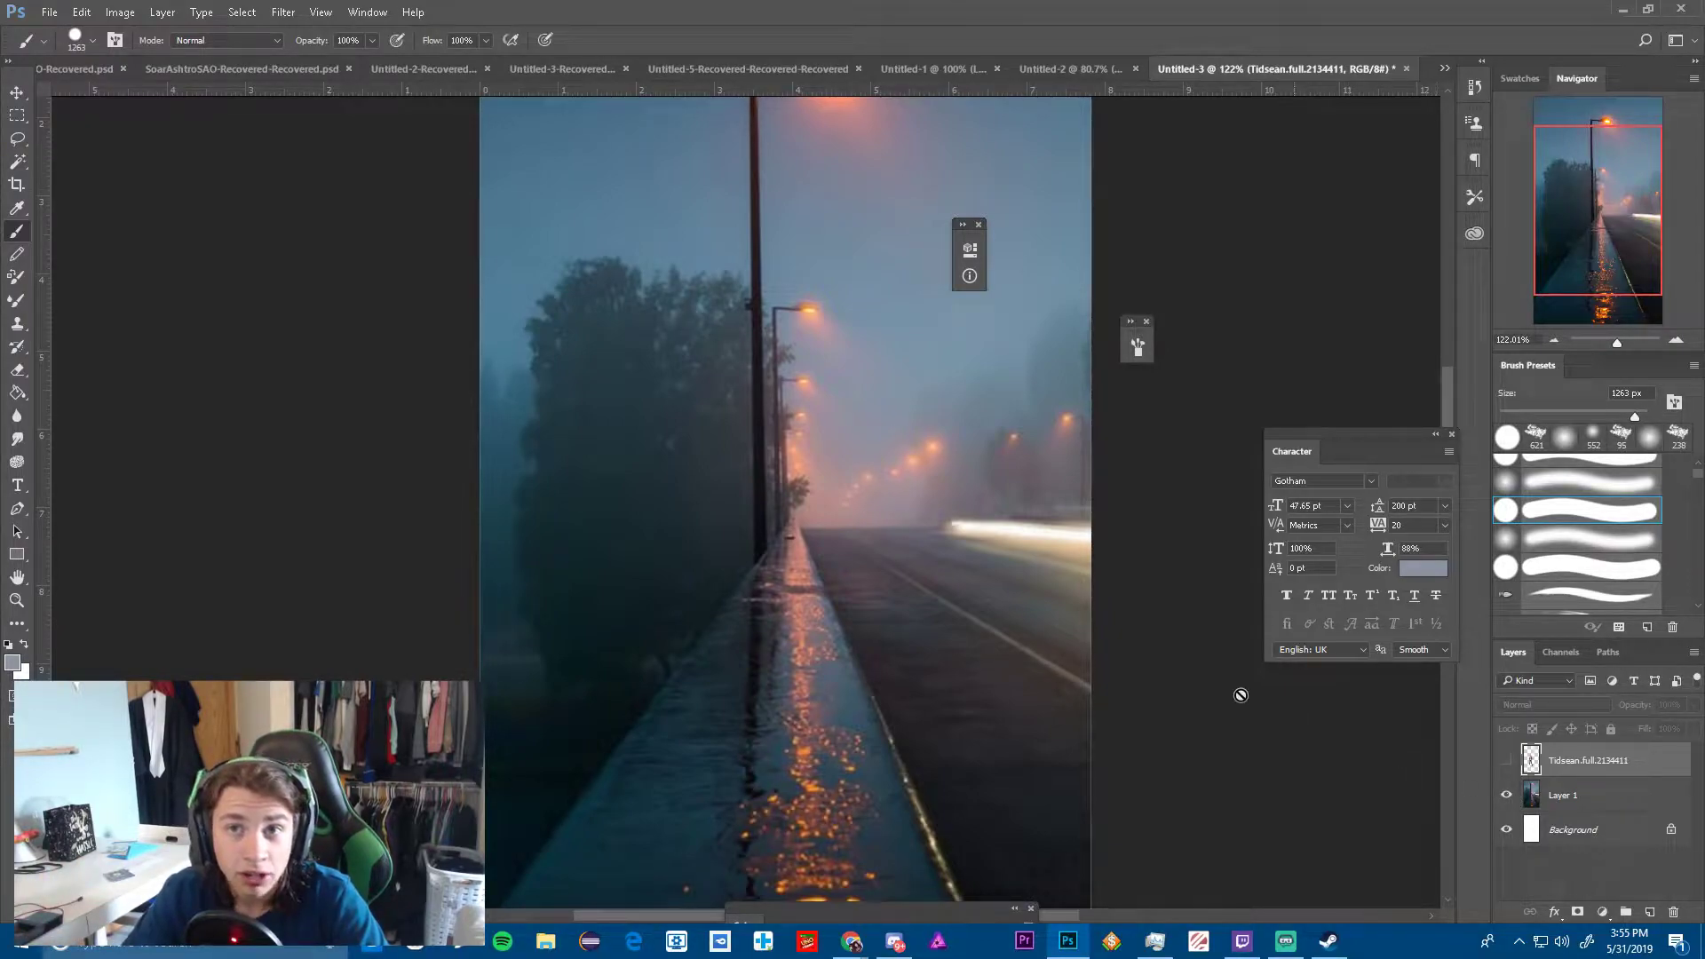
{"action": "scroll", "coordinate": [1090, 626], "scroll_direction": "right", "scroll_amount": 2}
{"action": "key", "text": "ctrl+0"}
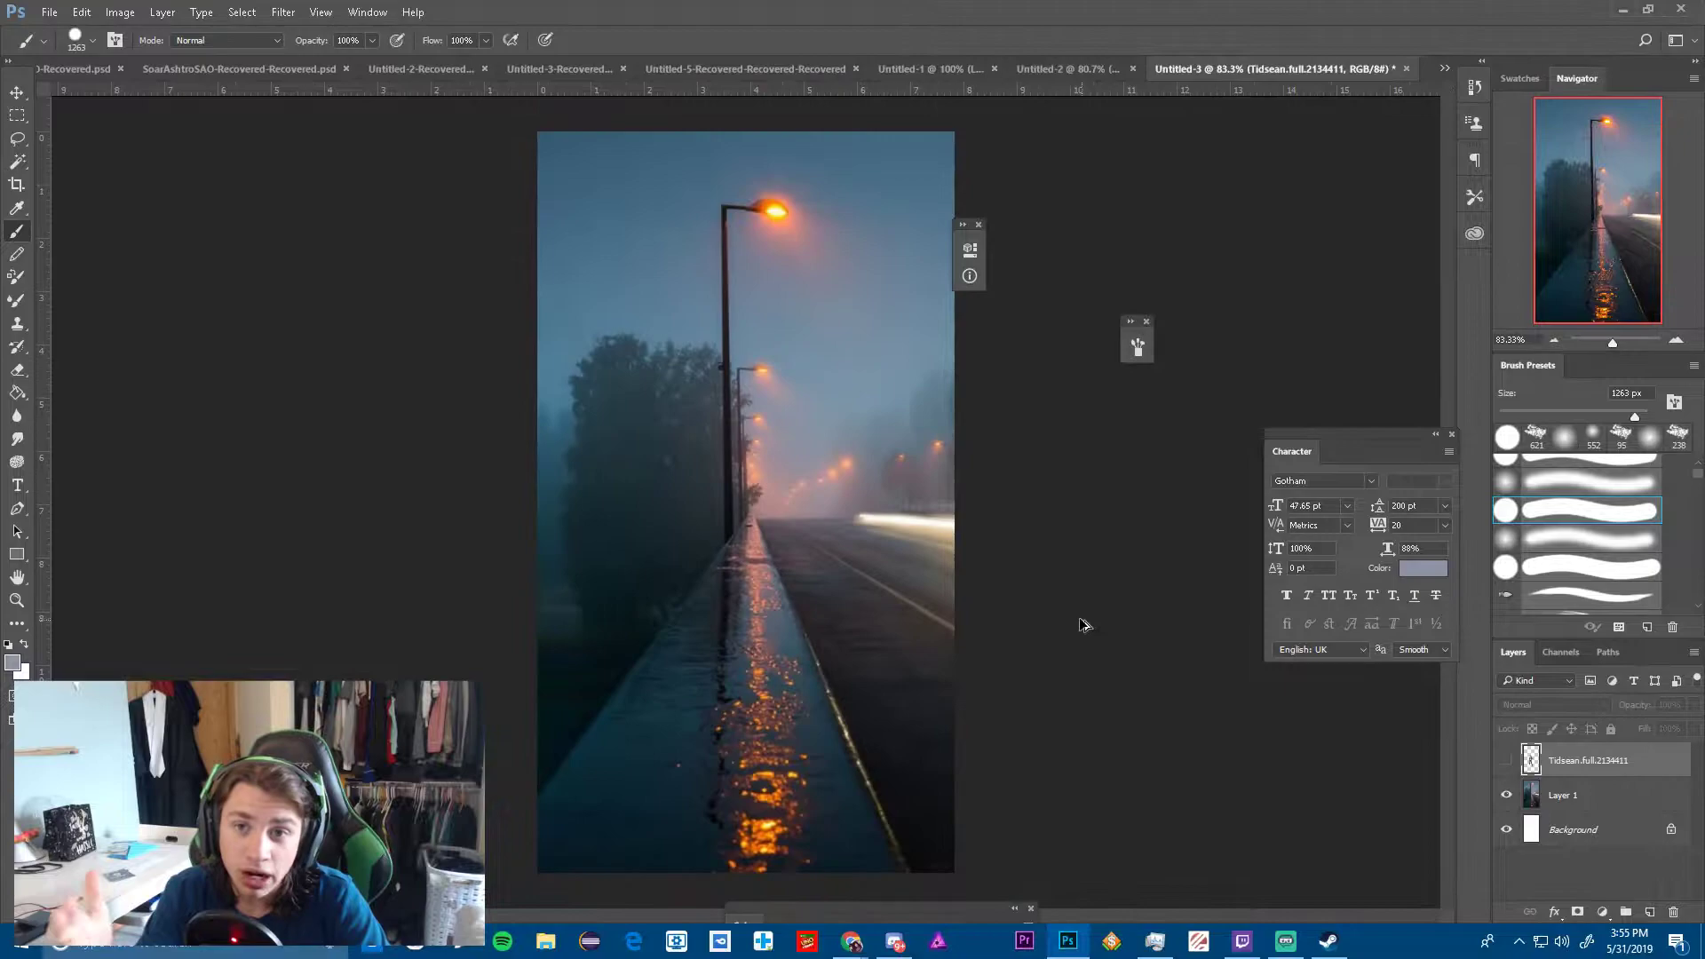
{"action": "left_click", "coordinate": [1505, 761]}
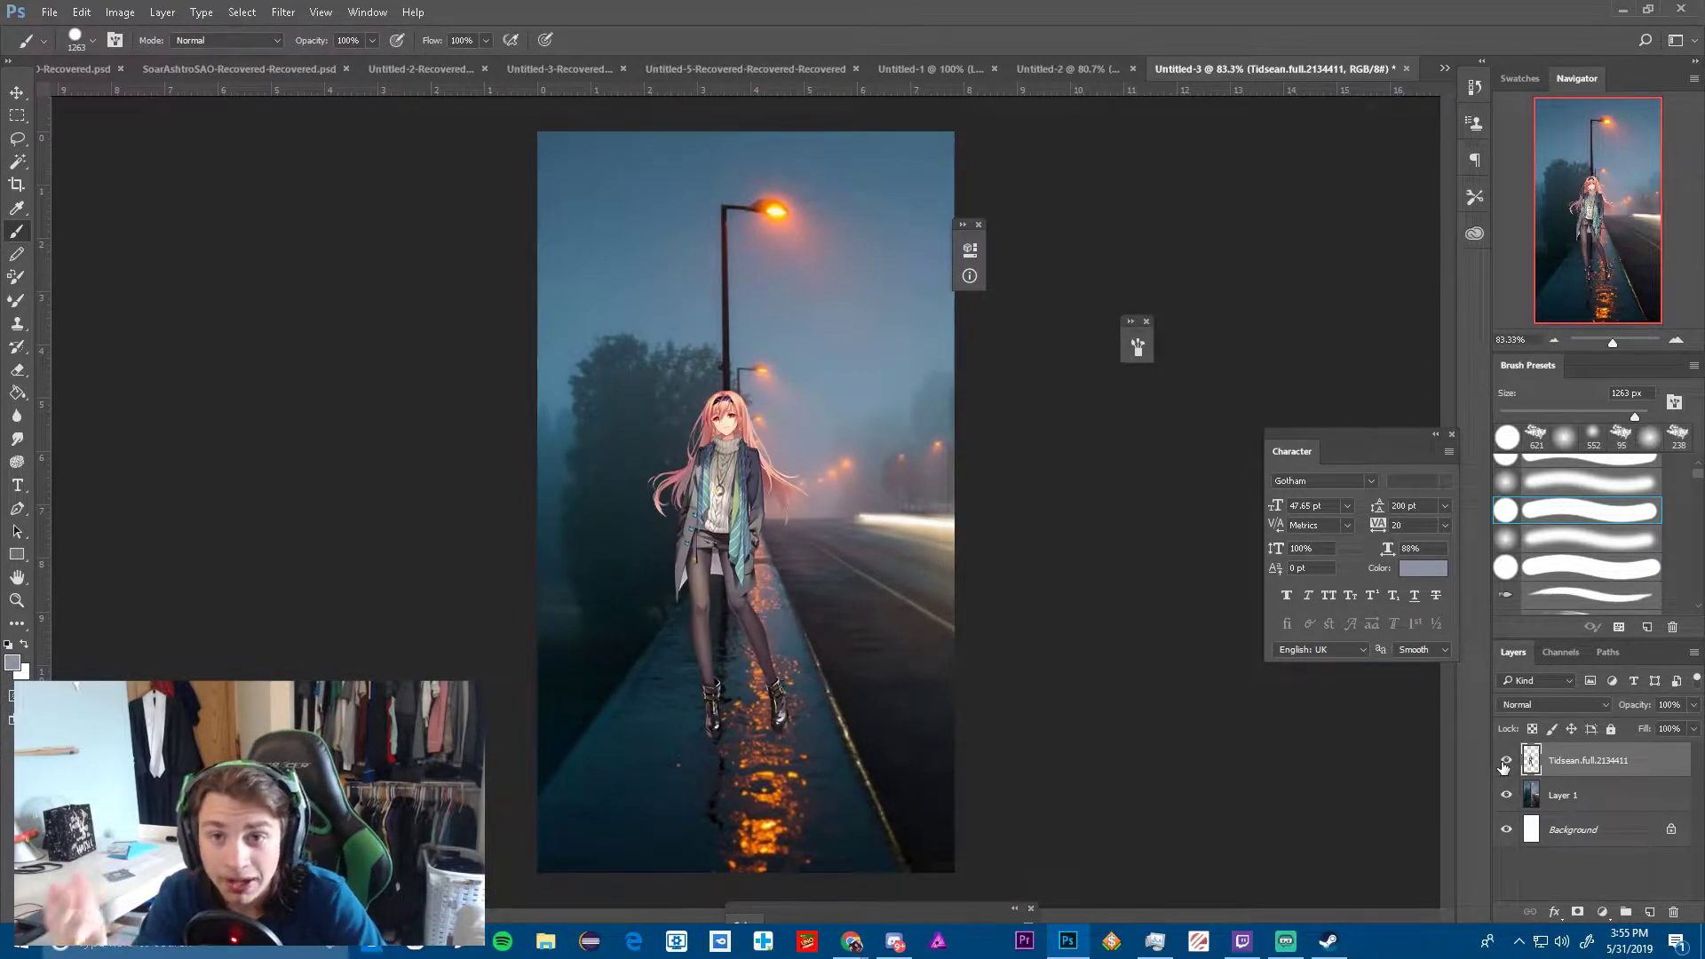
{"action": "scroll", "coordinate": [596, 523], "scroll_direction": "up", "scroll_amount": 3}
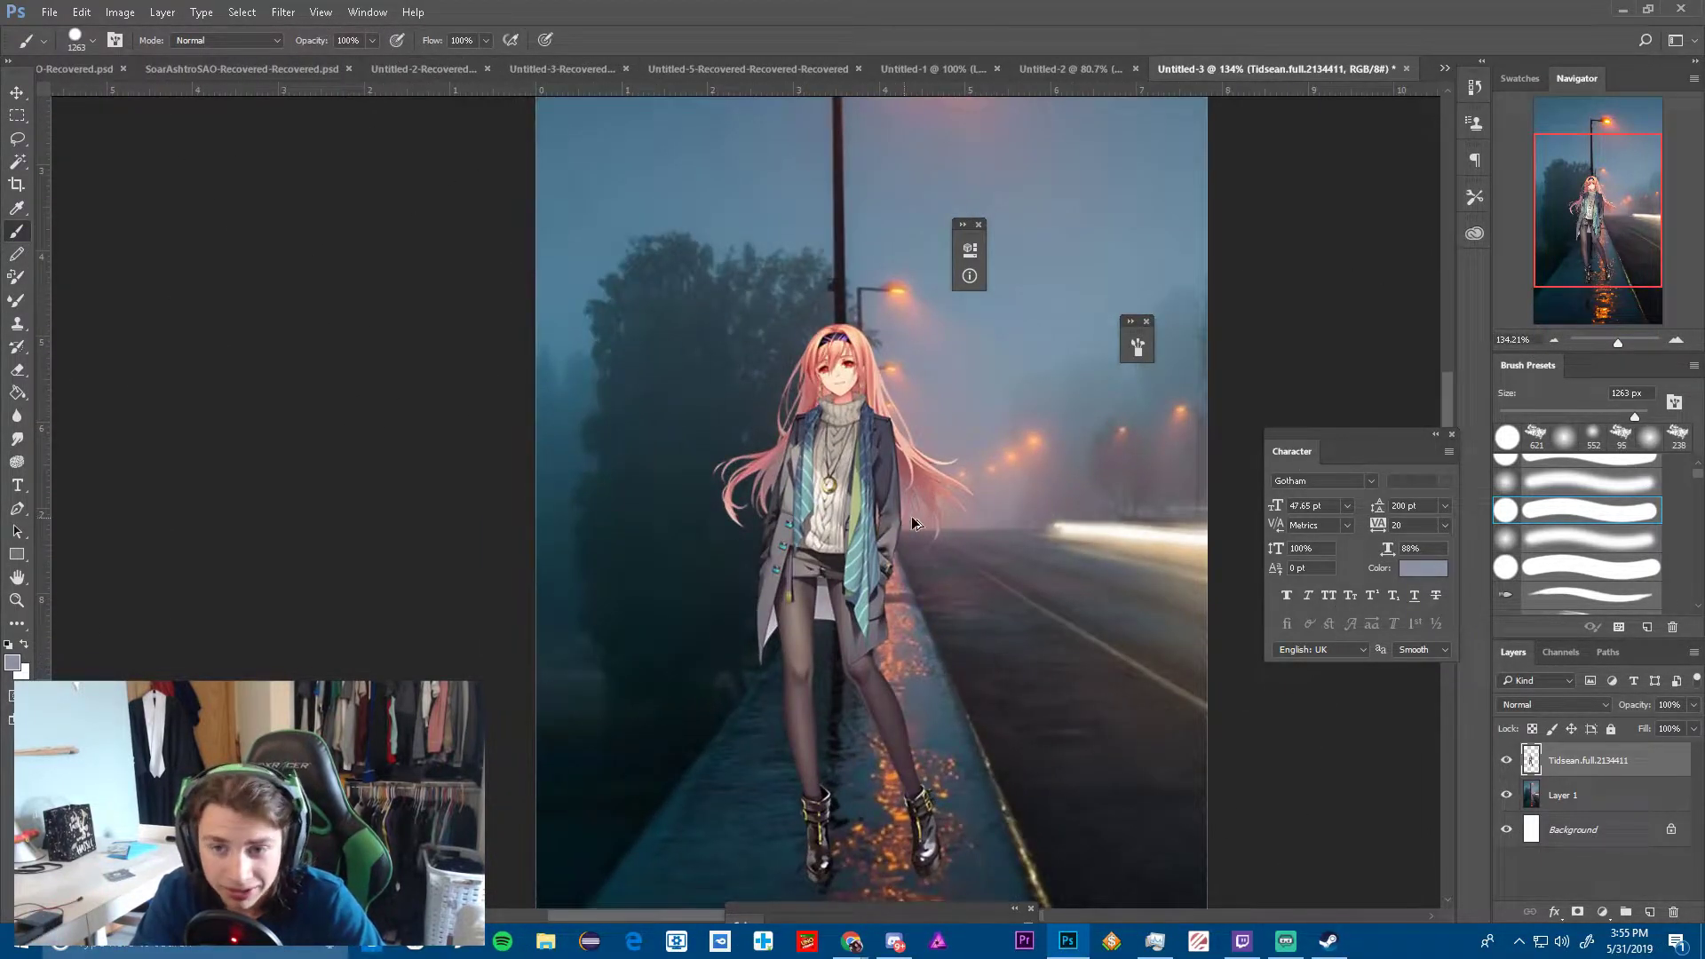
{"action": "scroll", "coordinate": [919, 523], "scroll_direction": "down", "scroll_amount": 2}
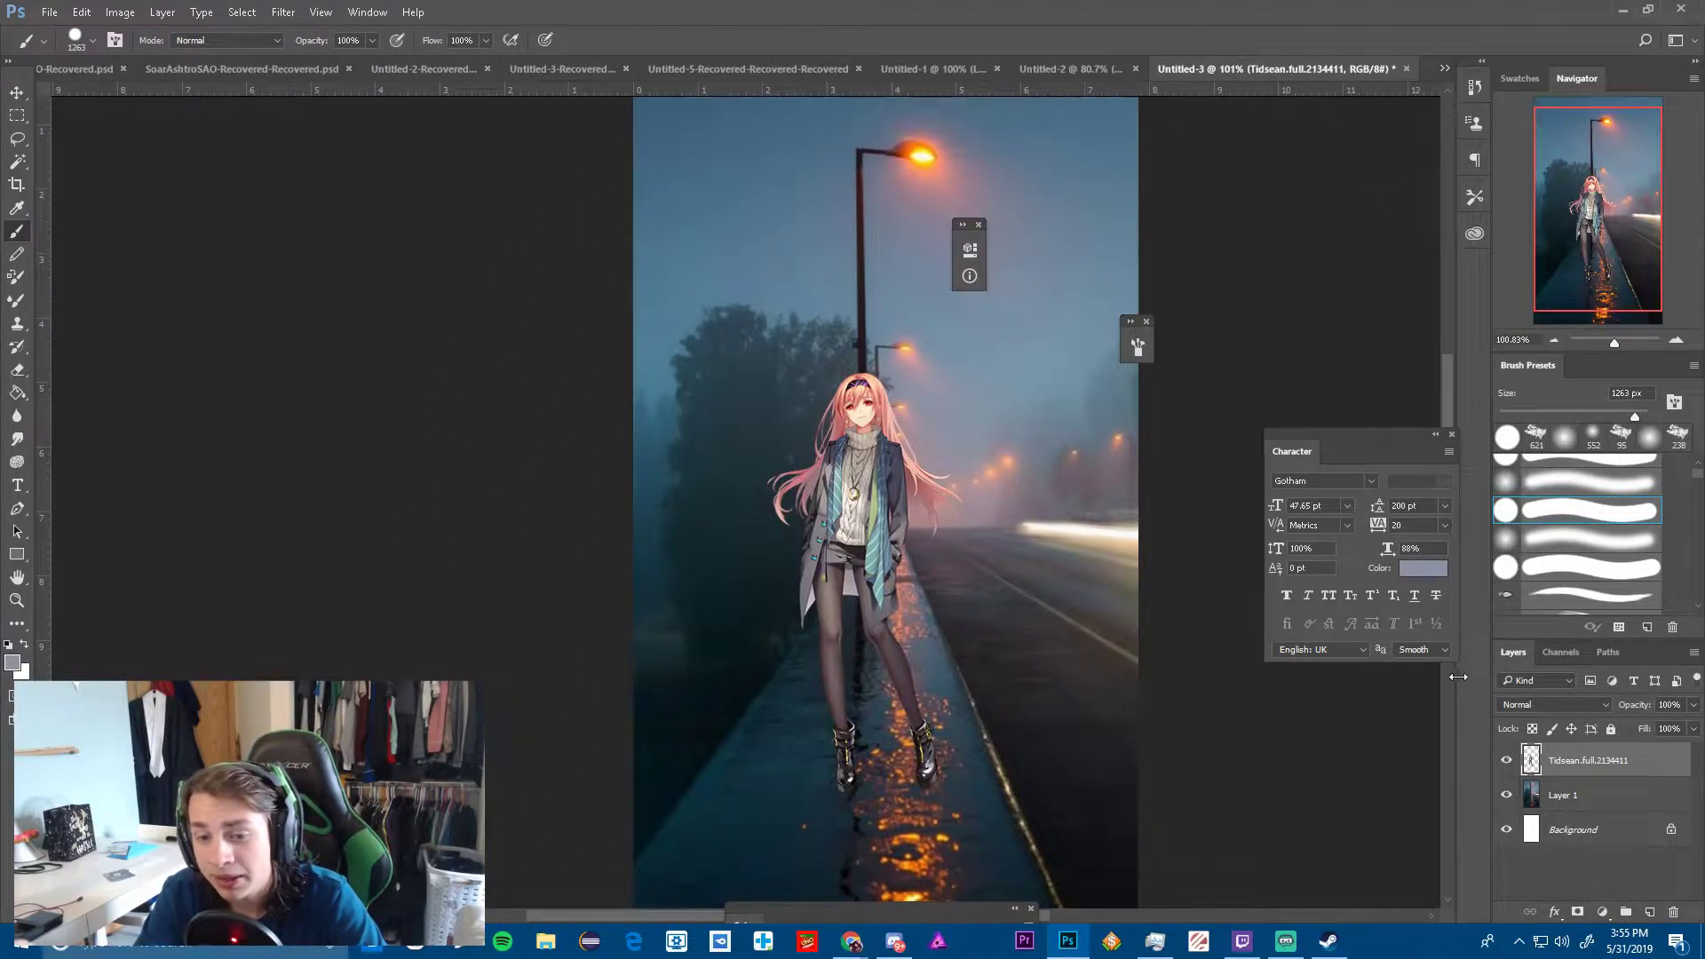
Fill a new layer above the character with a grey-blue sampled from the sky using a 1263 px brush, and clip it to the character
{"action": "left_click", "coordinate": [1649, 912]}
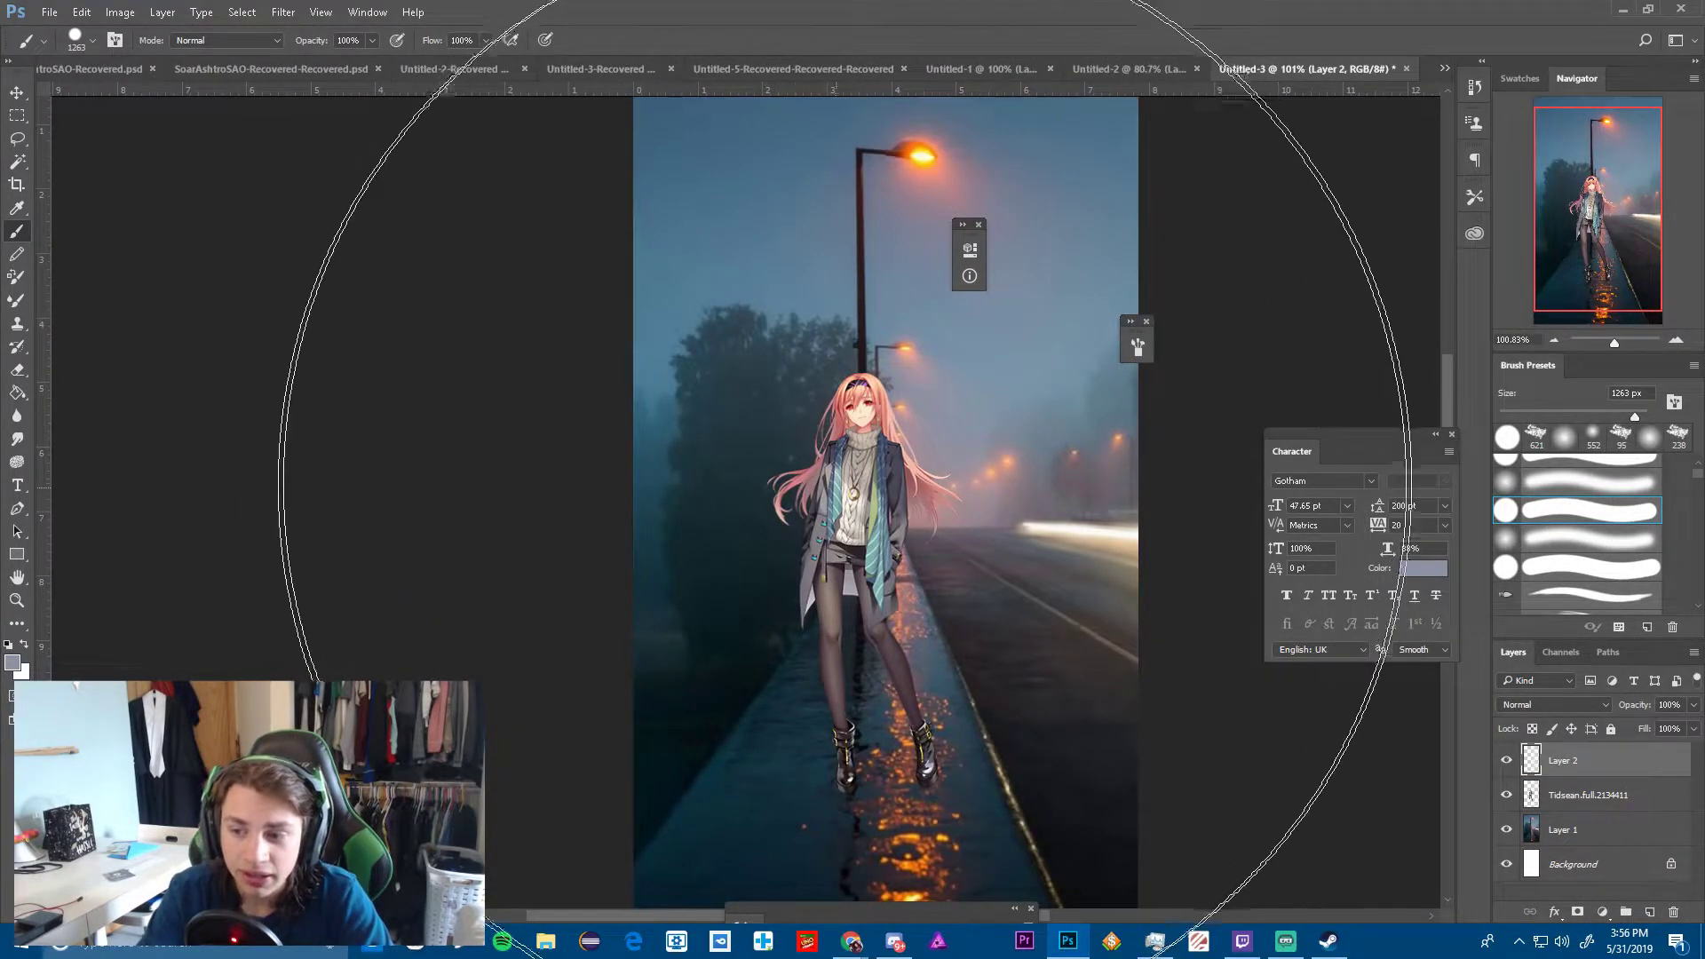
{"action": "key", "text": "i"}
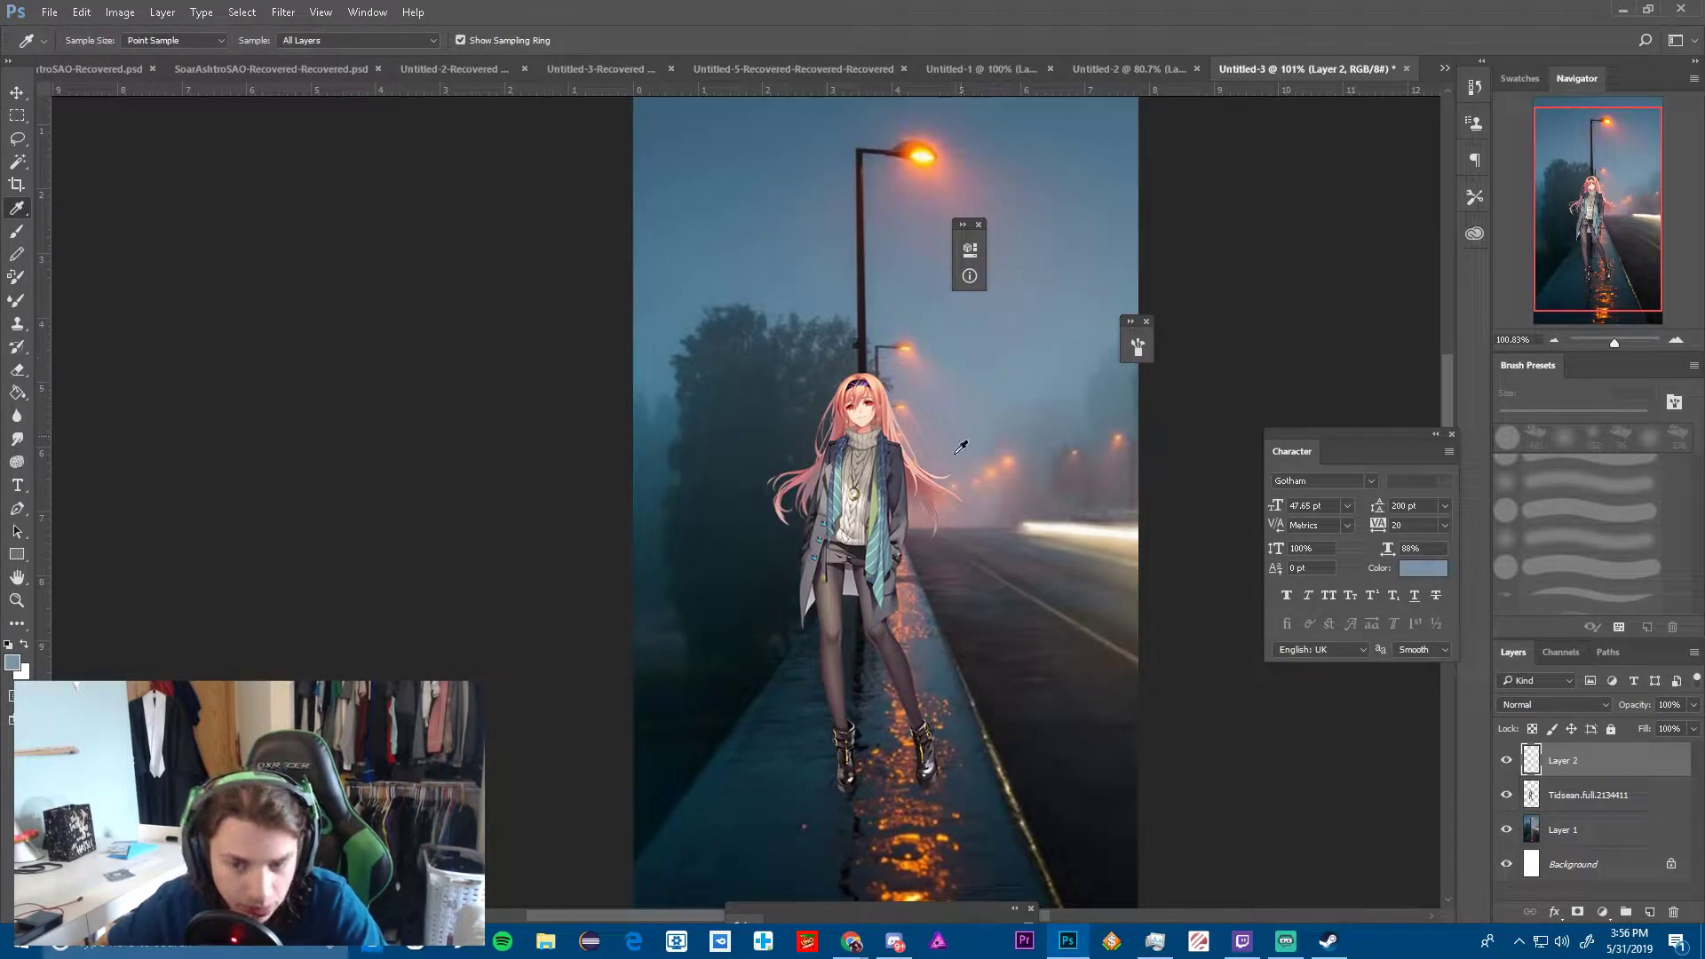
{"action": "key", "text": "b"}
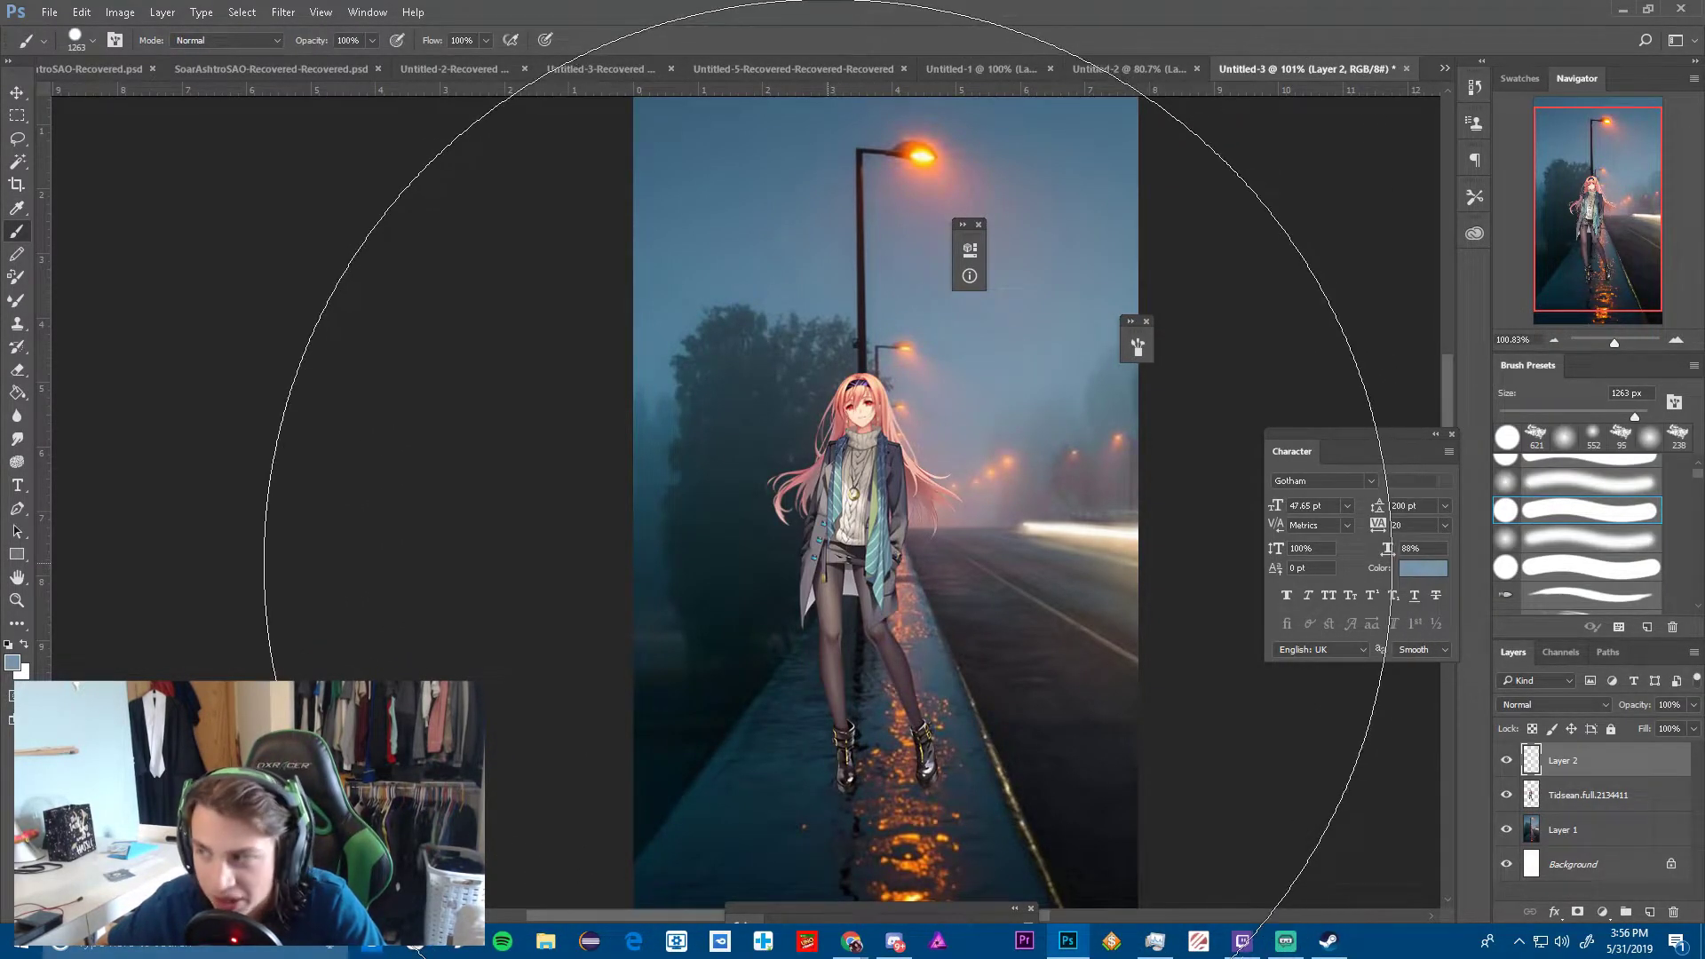
{"action": "left_click", "coordinate": [824, 564]}
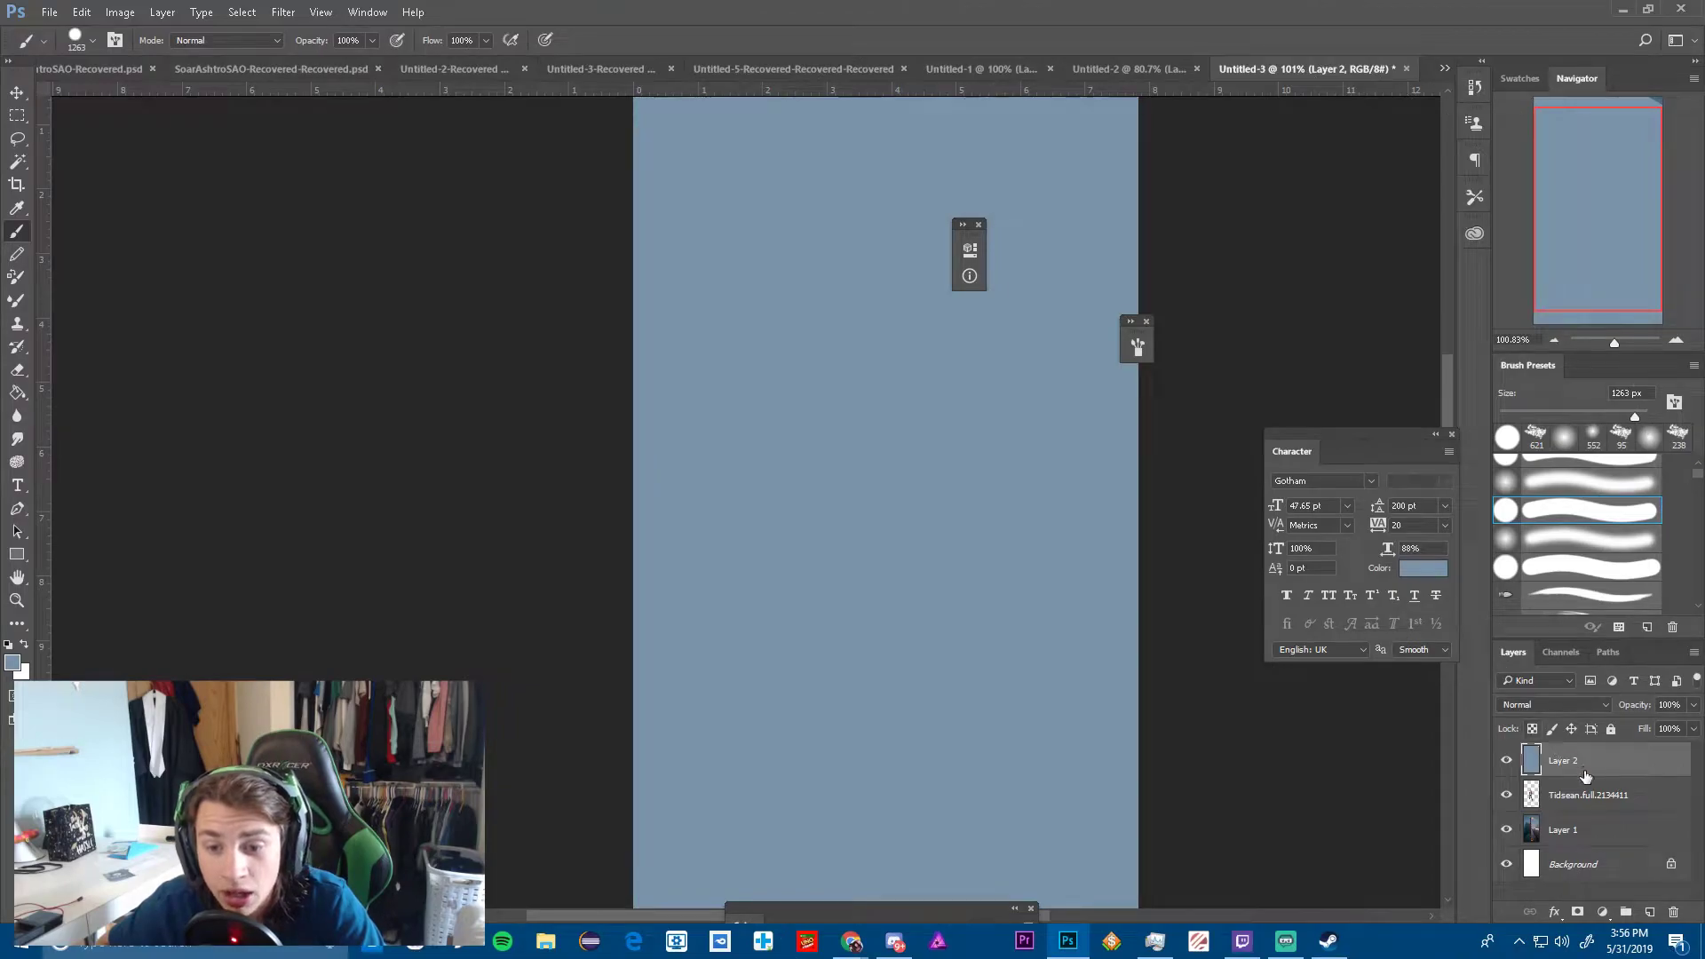
{"action": "right_click", "coordinate": [1585, 776]}
{"action": "left_click", "coordinate": [1579, 341]}
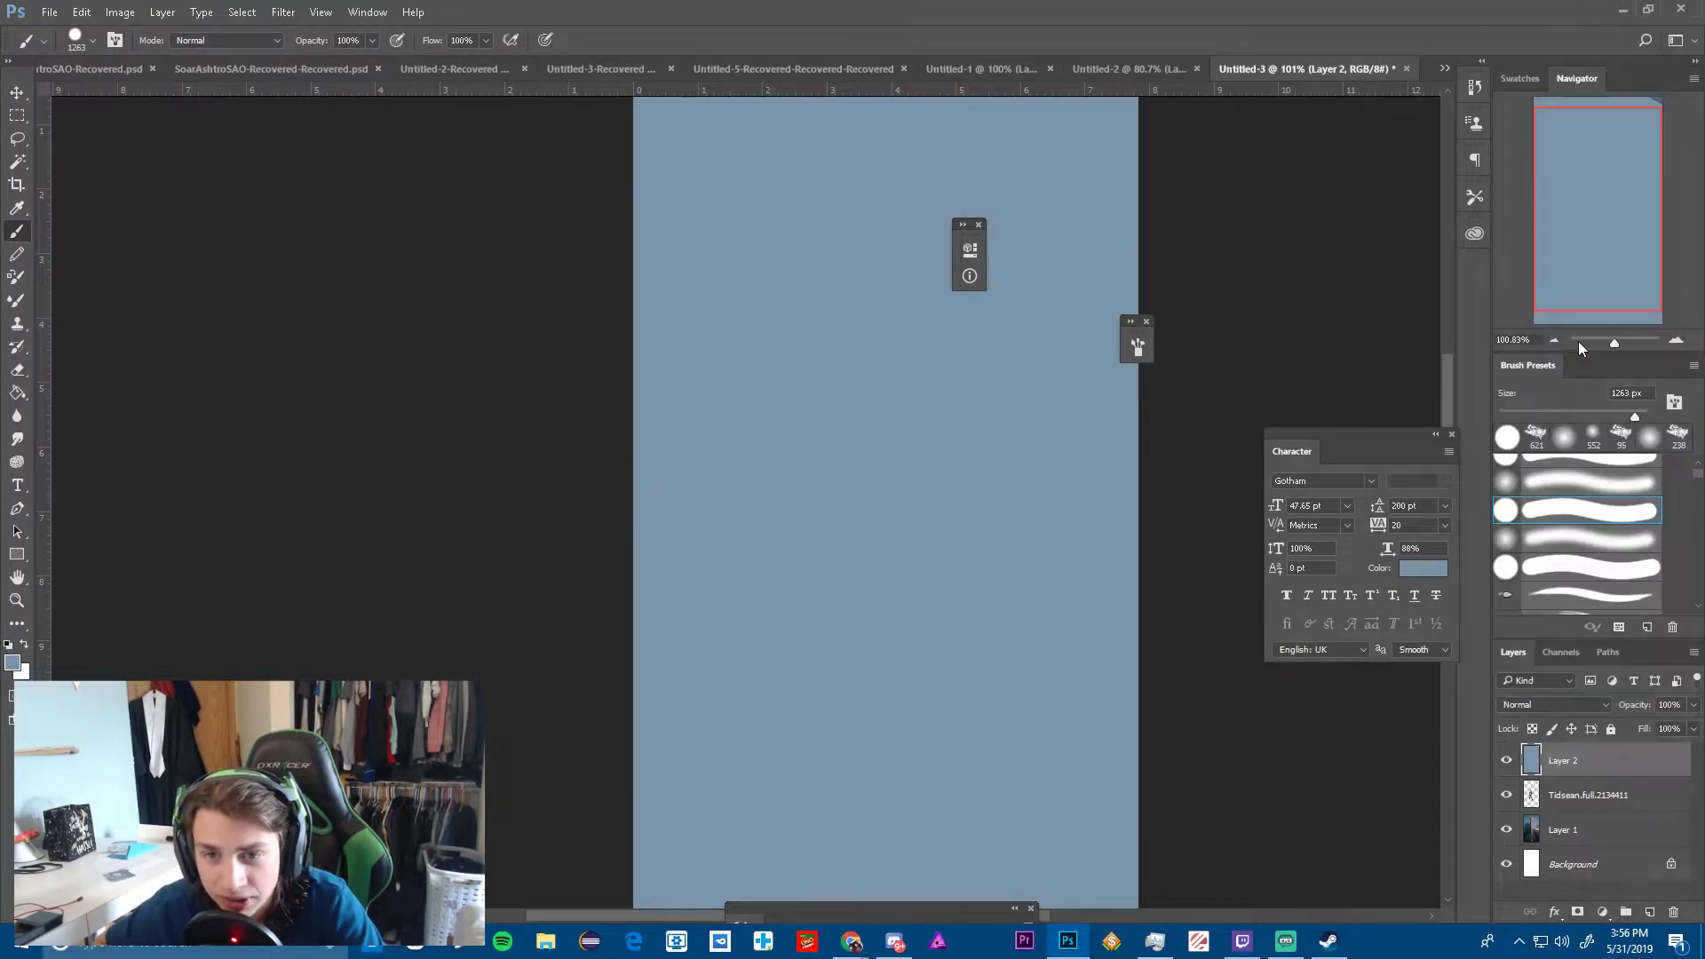
Try the Overlay blend mode with reduced opacity on the clipped colour layer, and cycle through the remaining modes down to Luminosity
{"action": "left_click", "coordinate": [1548, 701]}
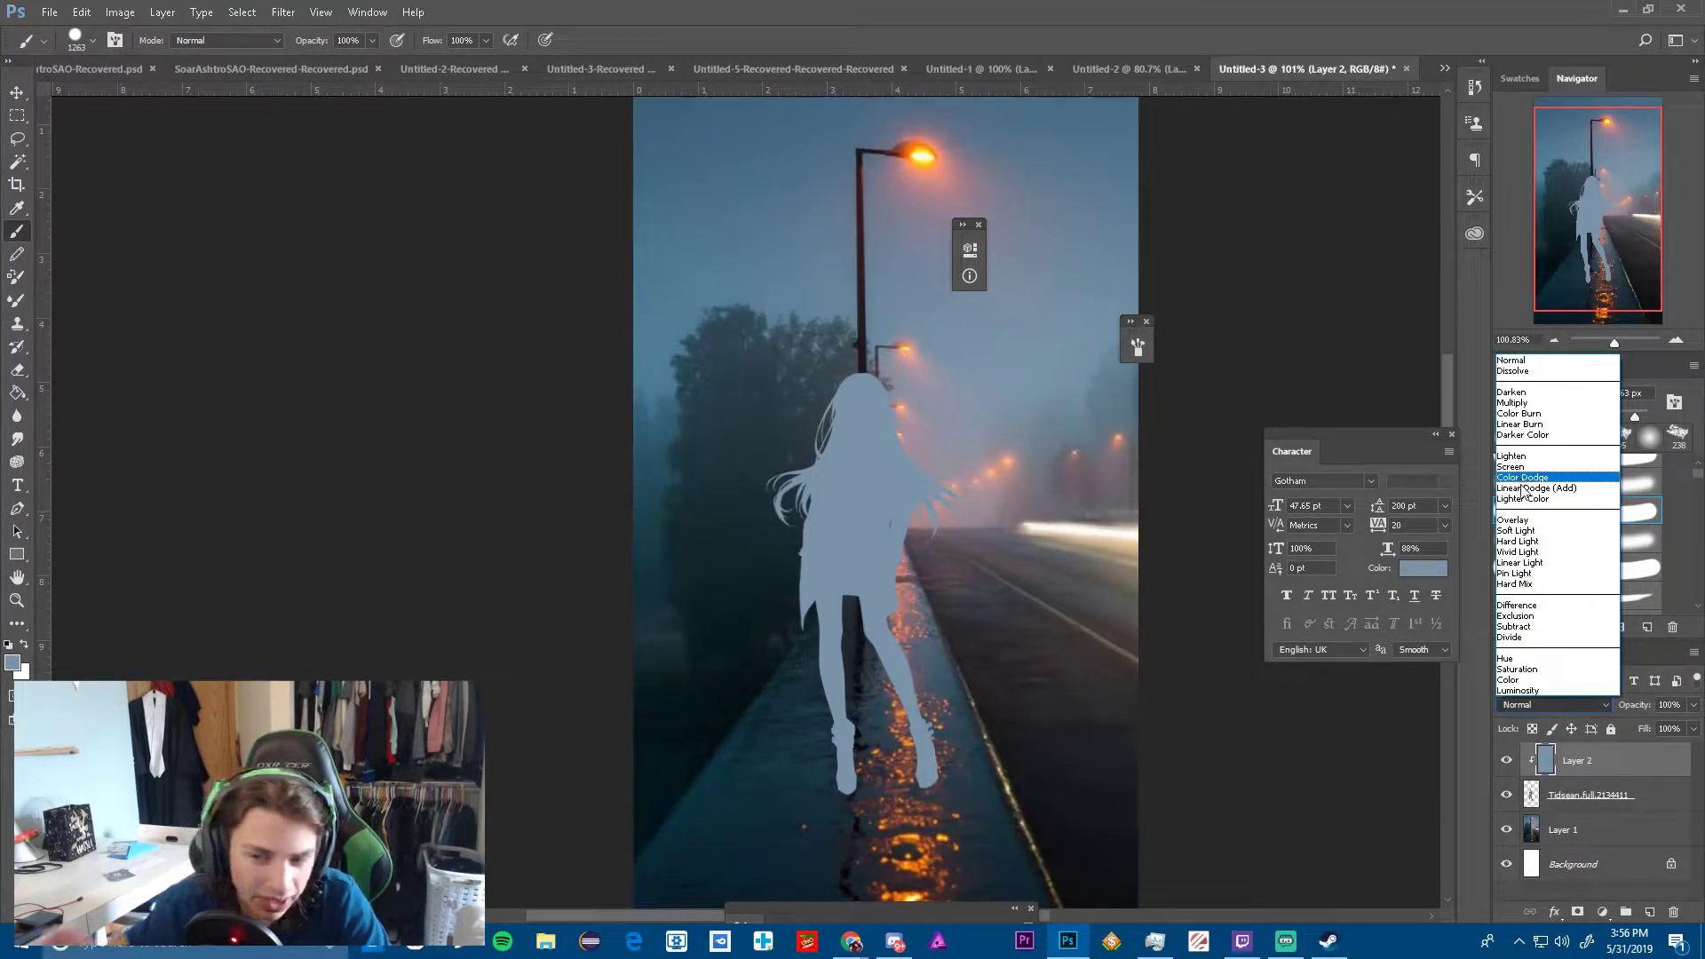
{"action": "left_click", "coordinate": [1520, 520]}
{"action": "left_click", "coordinate": [1692, 706]}
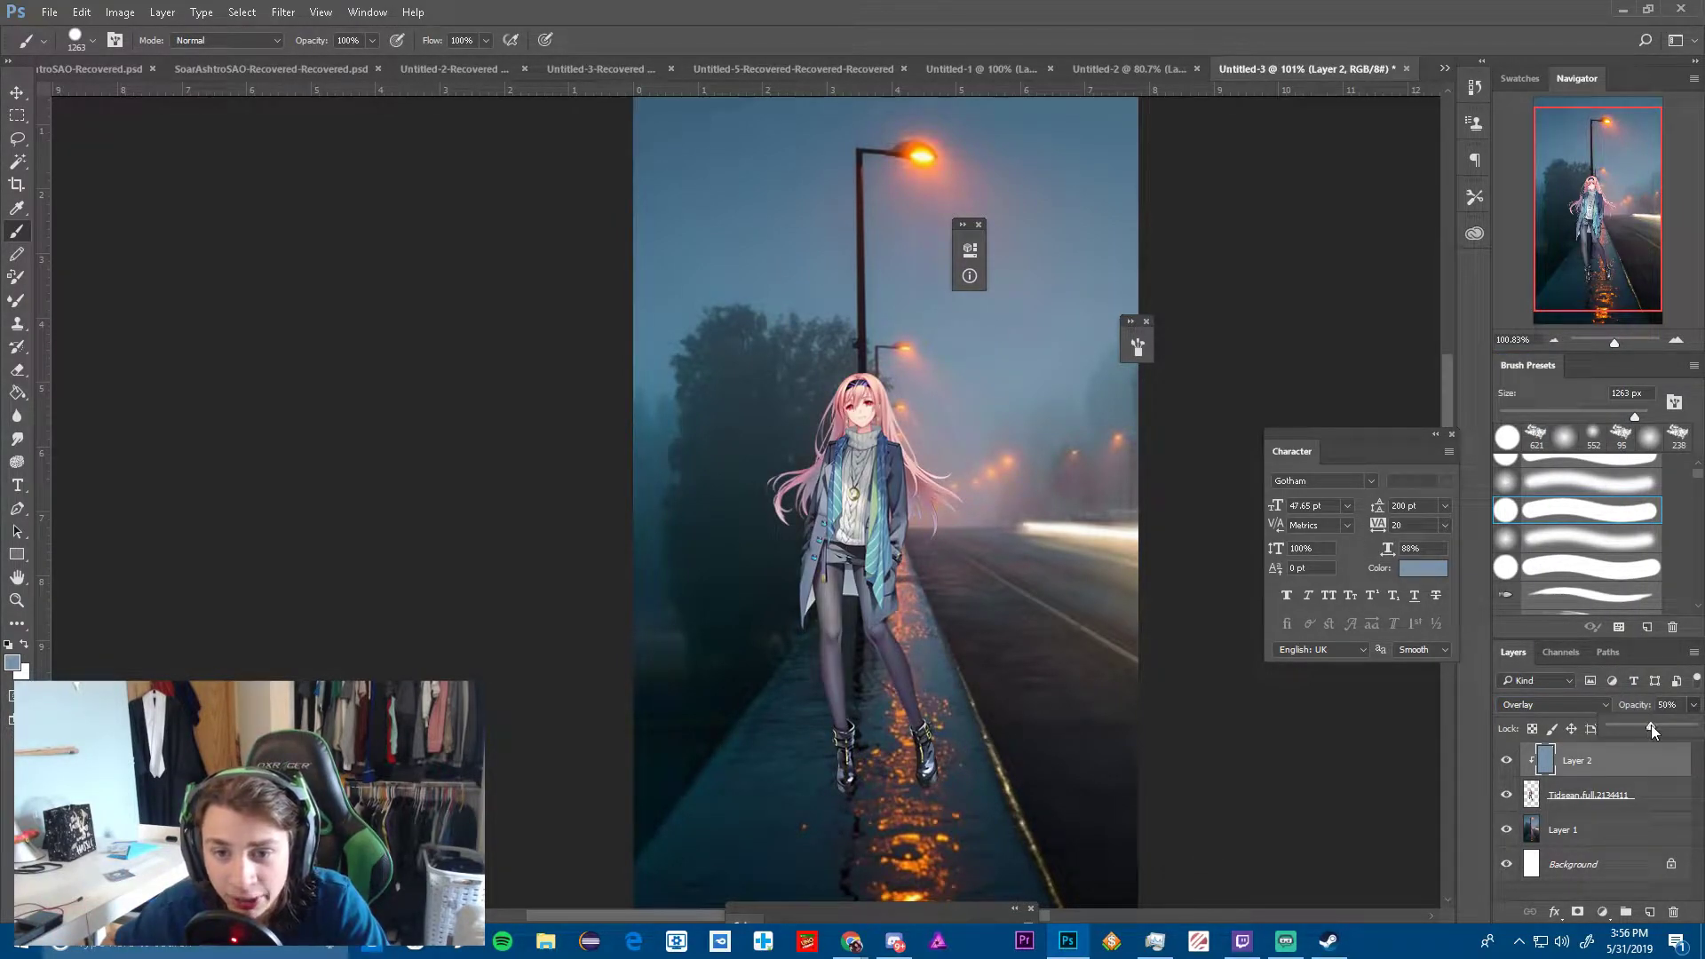
{"action": "left_click", "coordinate": [1531, 705]}
{"action": "scroll", "coordinate": [1530, 702], "scroll_direction": "down", "scroll_amount": 4}
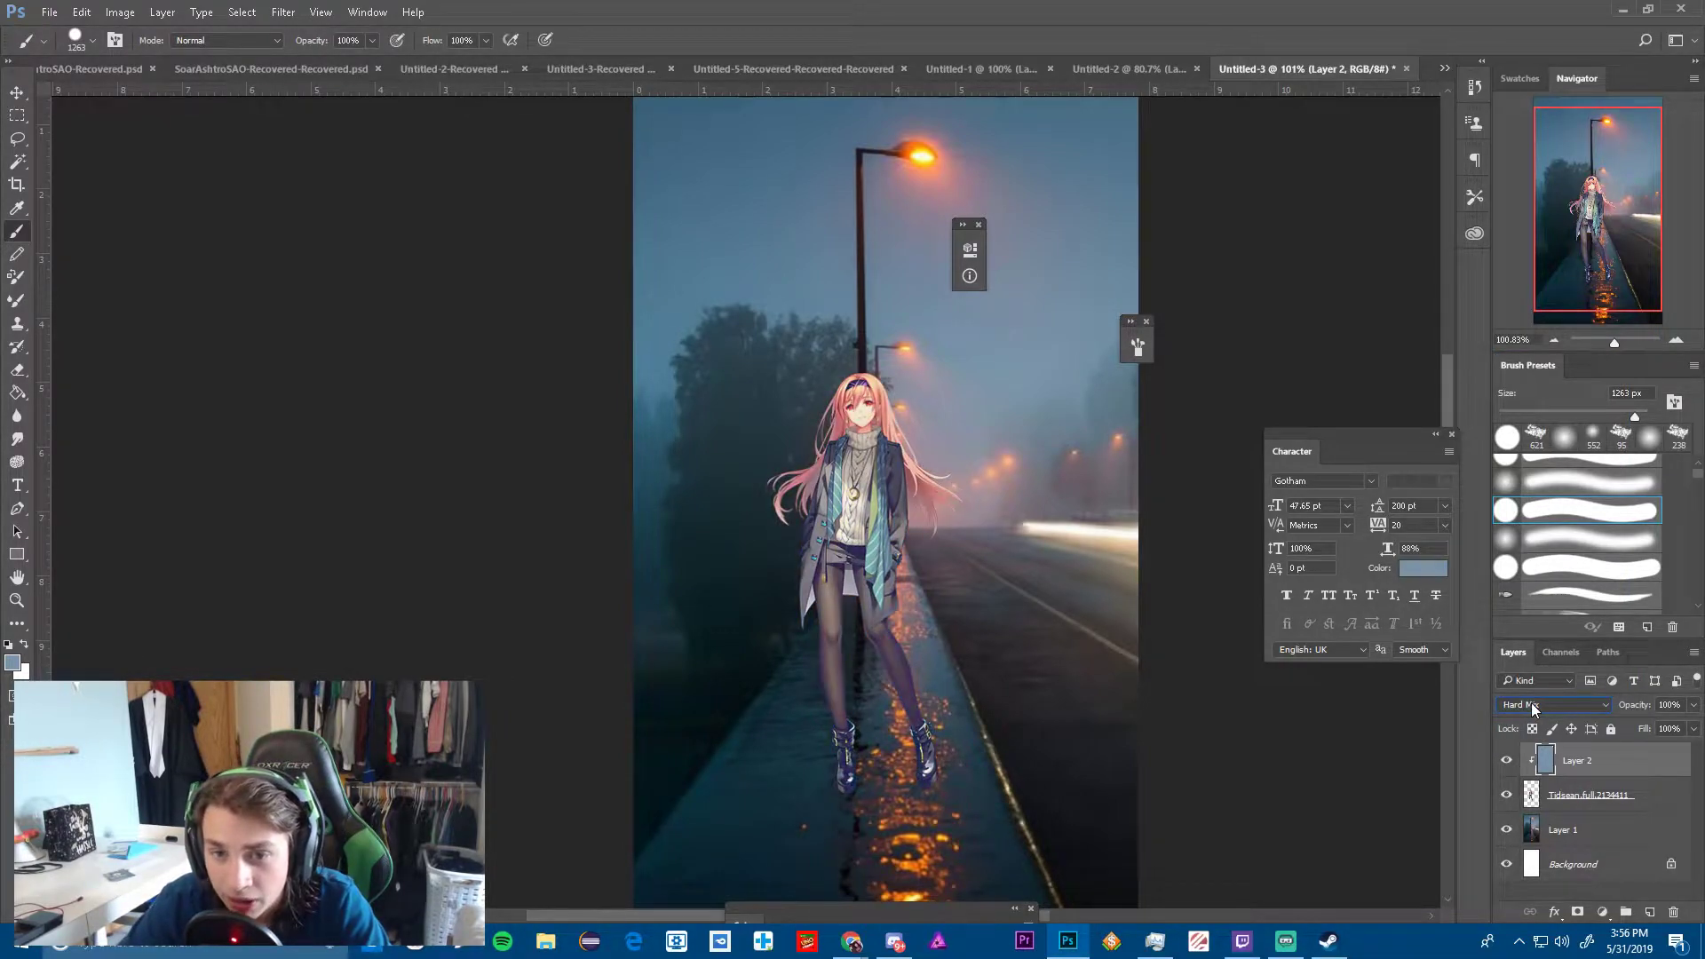
{"action": "scroll", "coordinate": [1531, 701], "scroll_direction": "down", "scroll_amount": 4}
{"action": "scroll", "coordinate": [1531, 701], "scroll_direction": "down", "scroll_amount": 4}
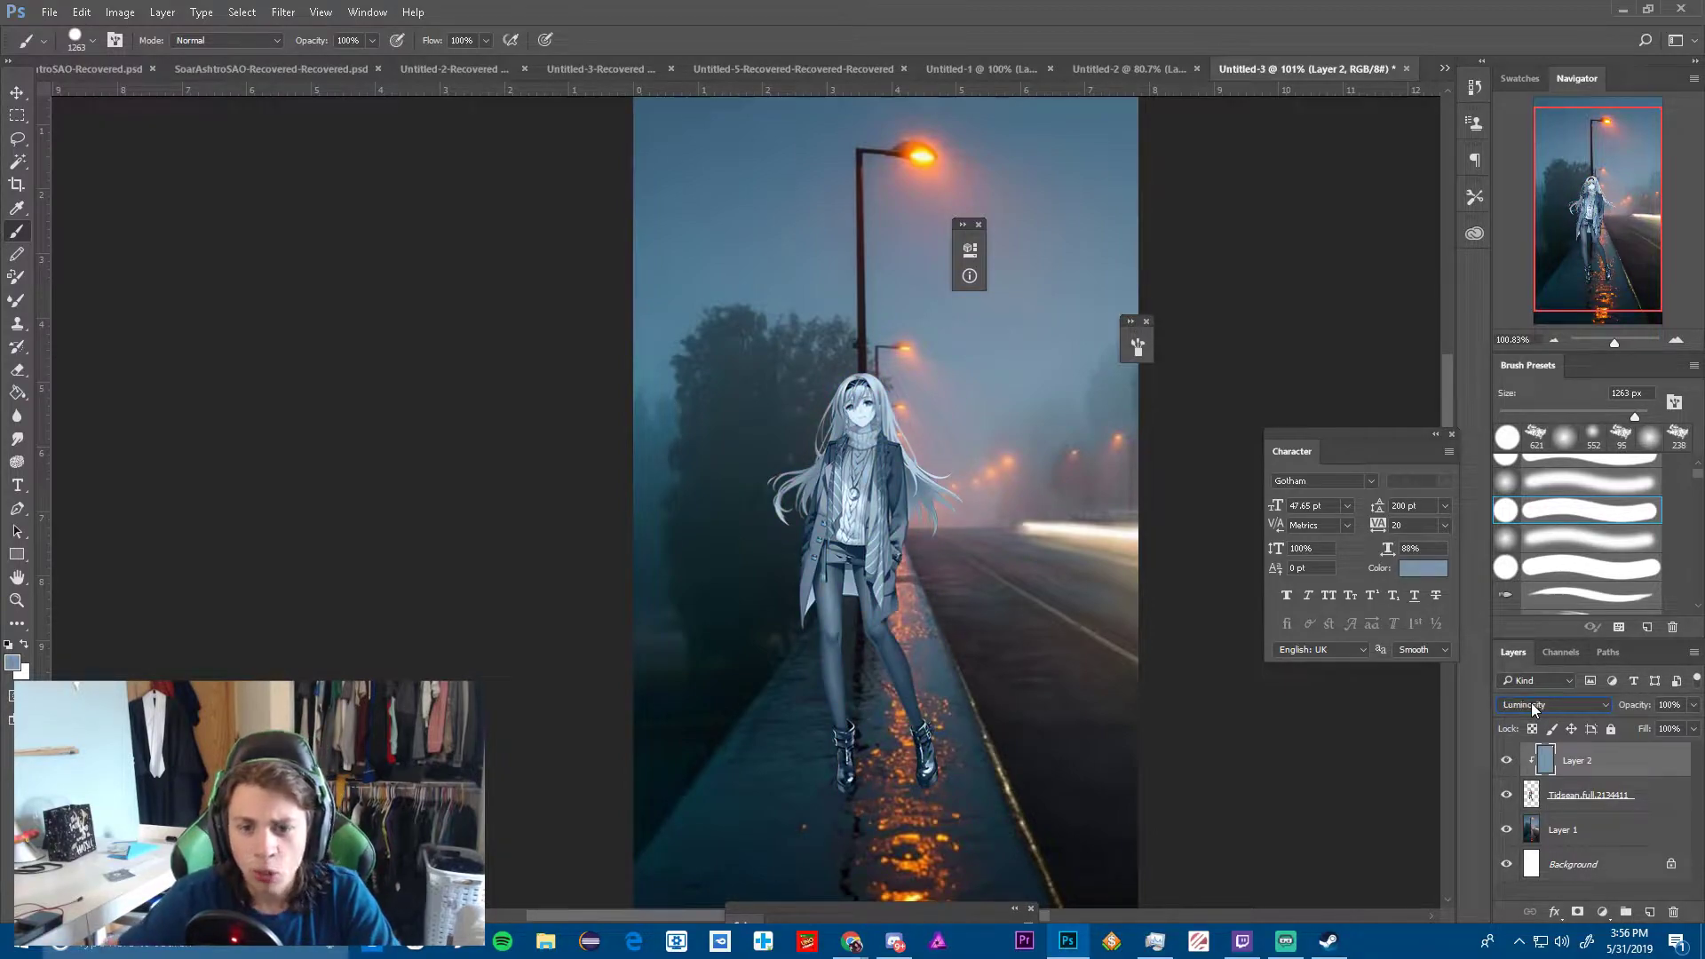
Set the clipped blue layer's blend mode to Darken and lower its opacity to 21%
{"action": "left_click", "coordinate": [1533, 703]}
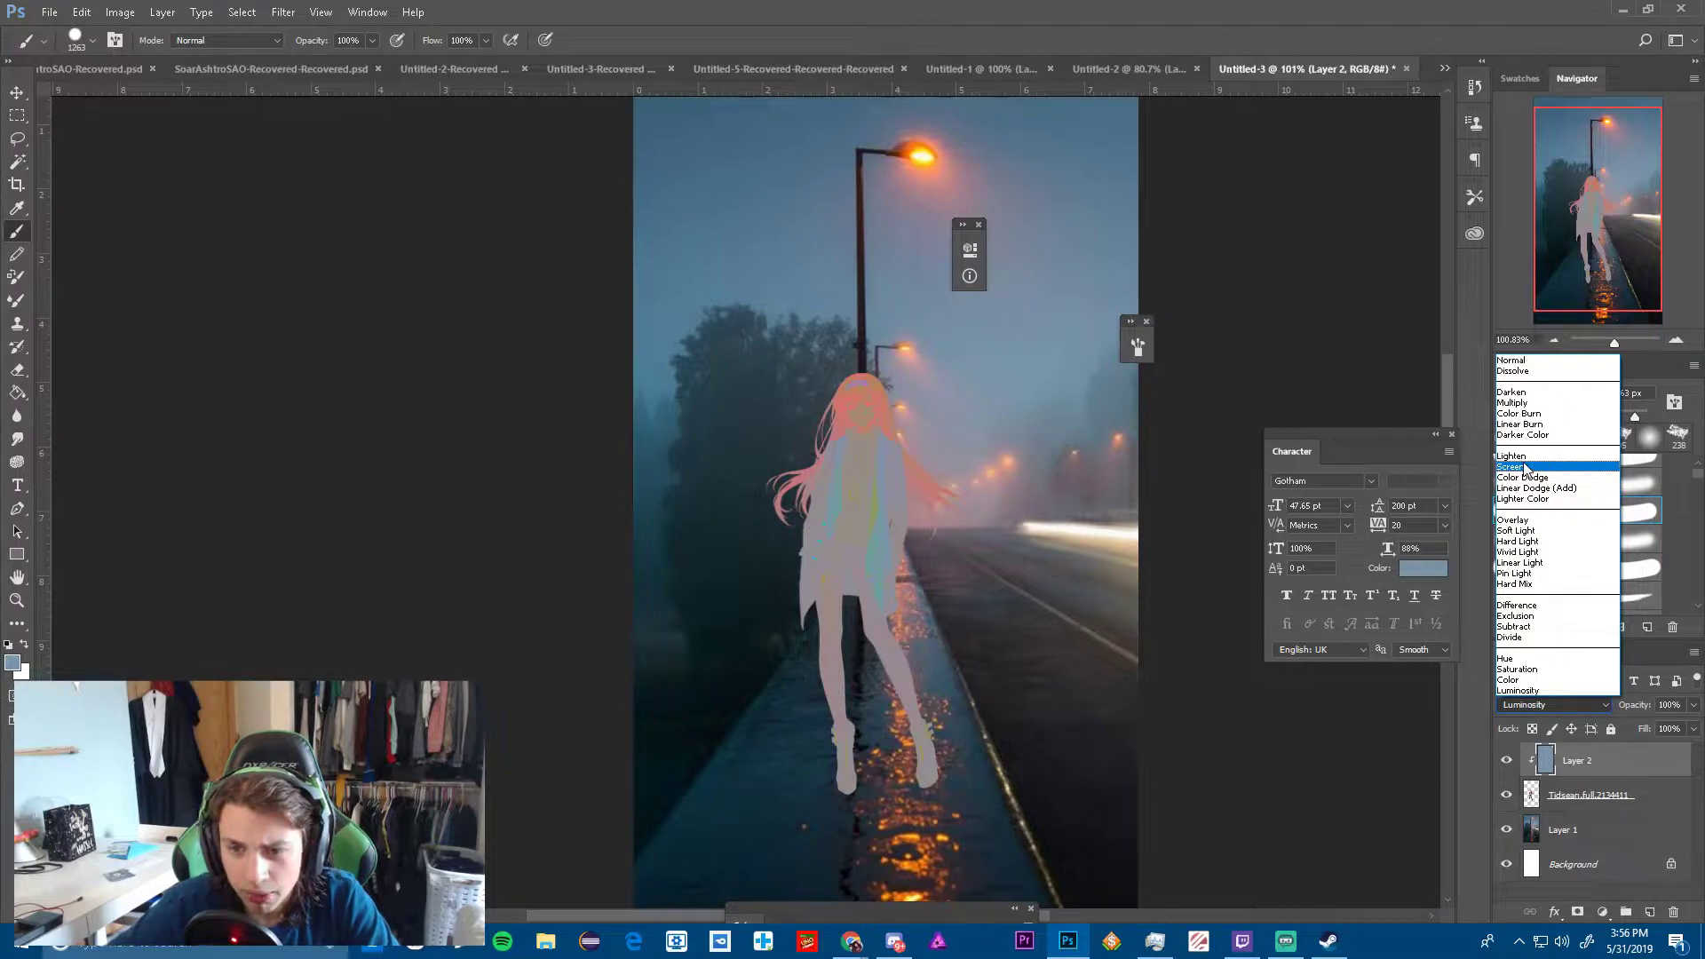
{"action": "left_click", "coordinate": [1526, 392]}
{"action": "left_click_drag", "start_coordinate": [1695, 707], "coordinate": [1648, 712]}
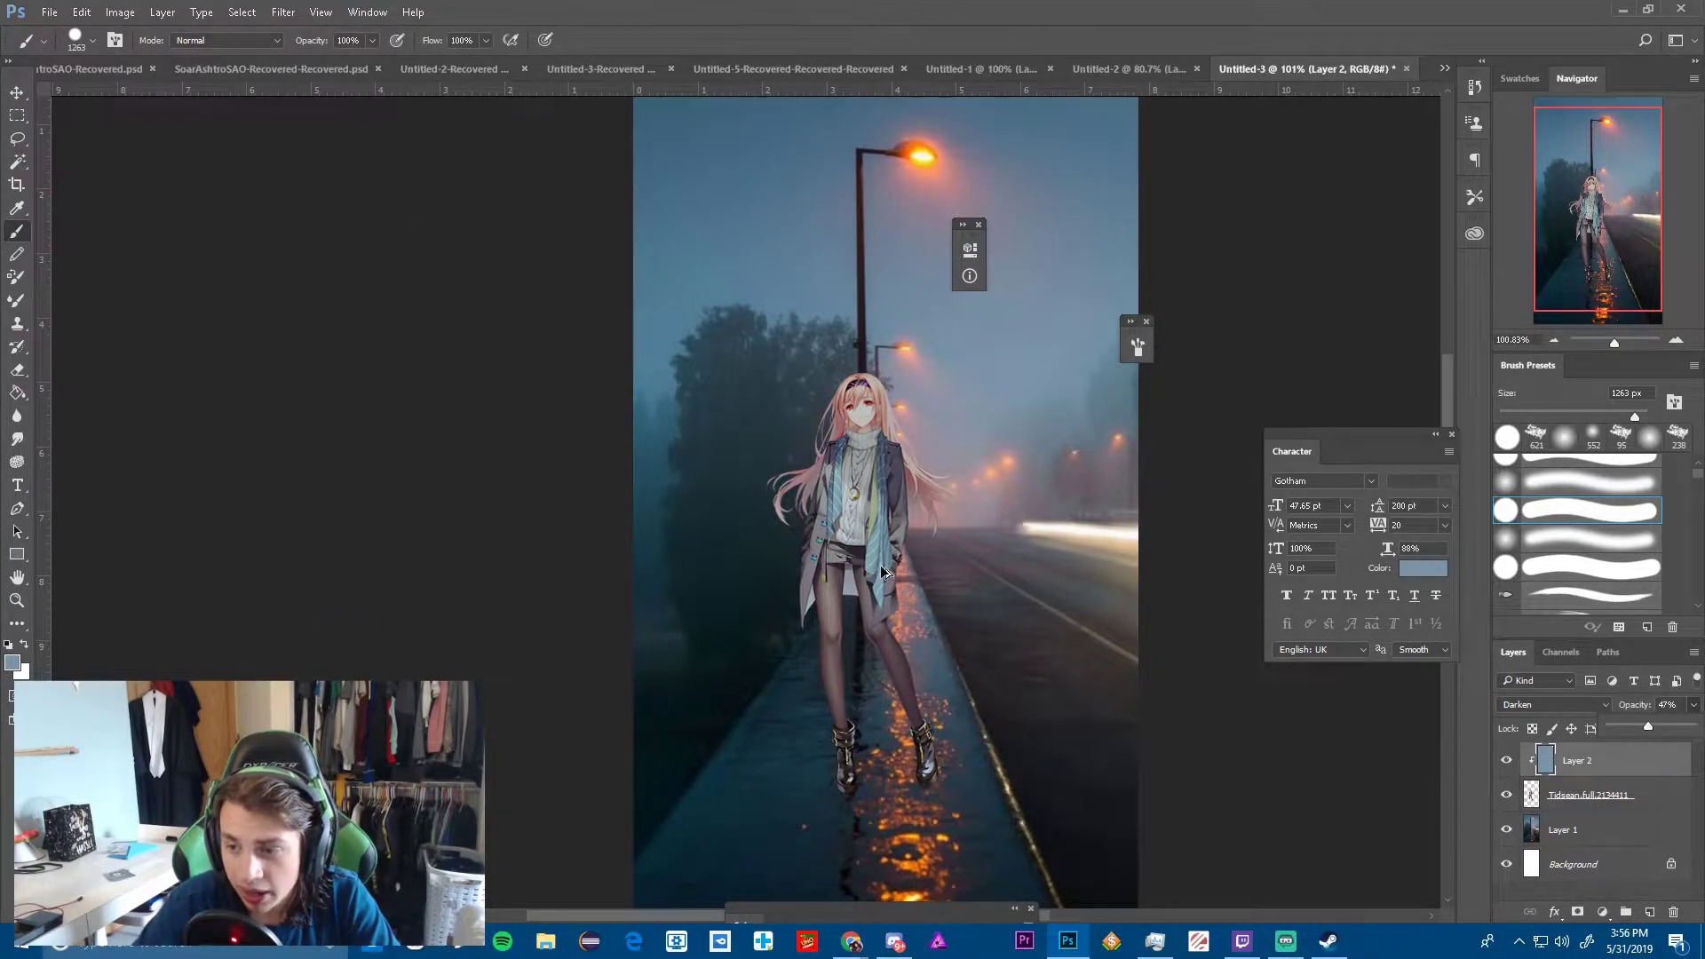
{"action": "scroll", "coordinate": [924, 542], "scroll_direction": "up", "scroll_amount": 3}
{"action": "scroll", "coordinate": [927, 551], "scroll_direction": "down", "scroll_amount": 3}
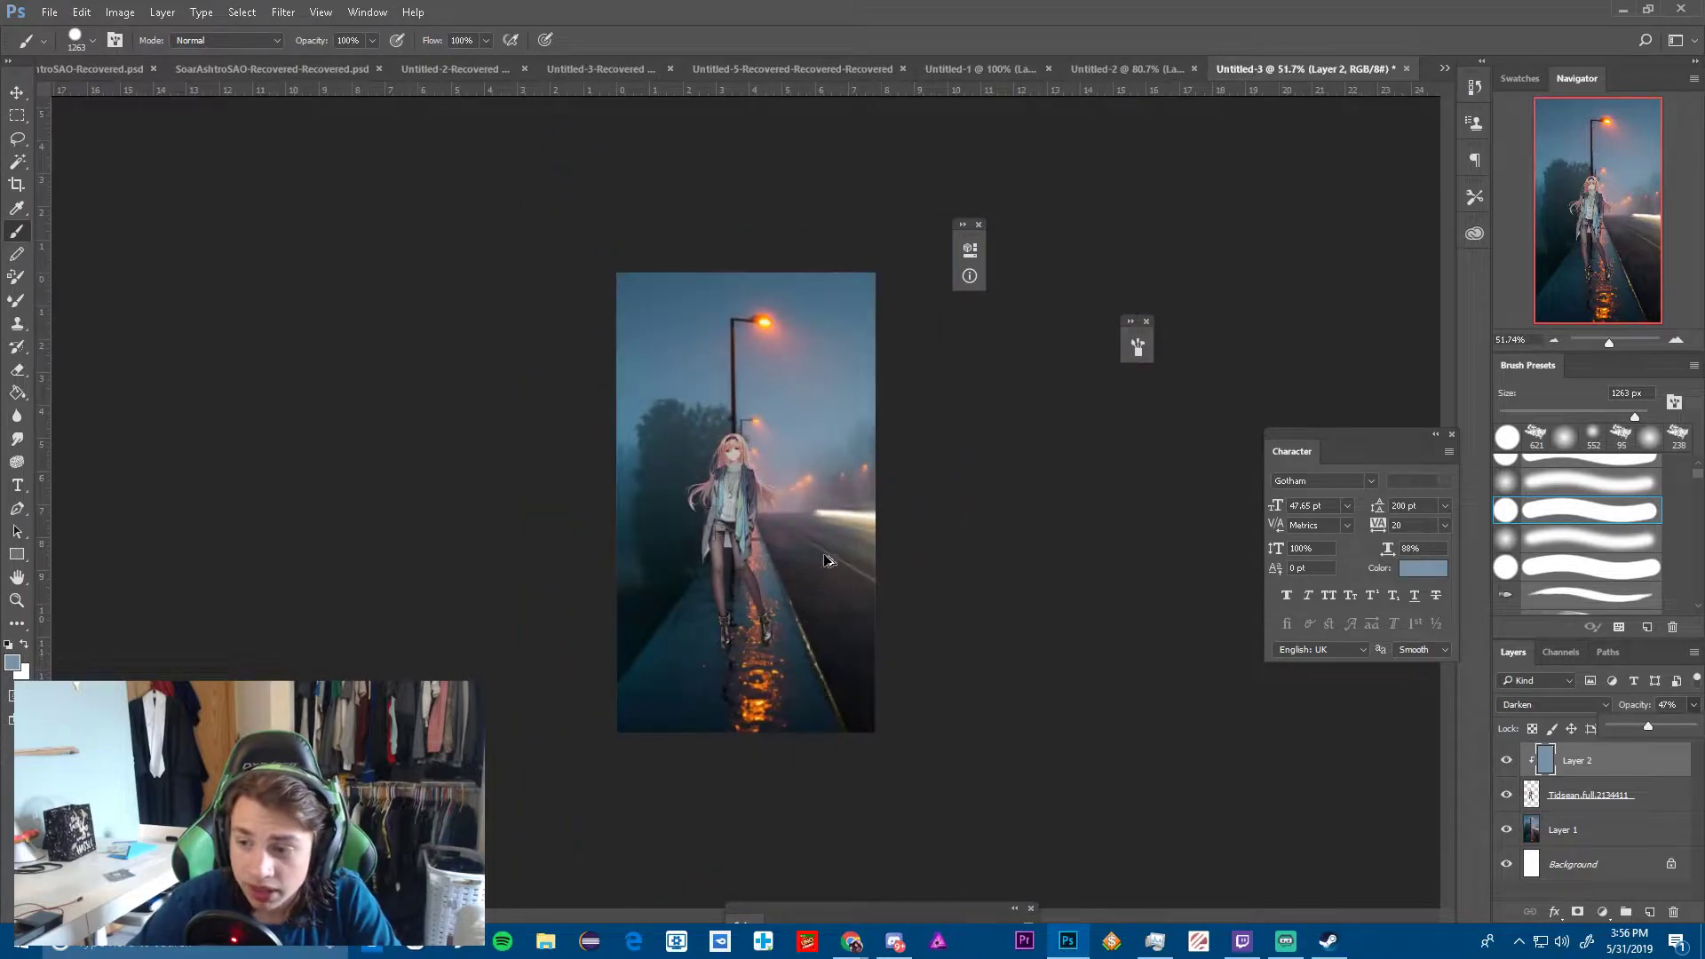
{"action": "scroll", "coordinate": [771, 522], "scroll_direction": "up", "scroll_amount": 1}
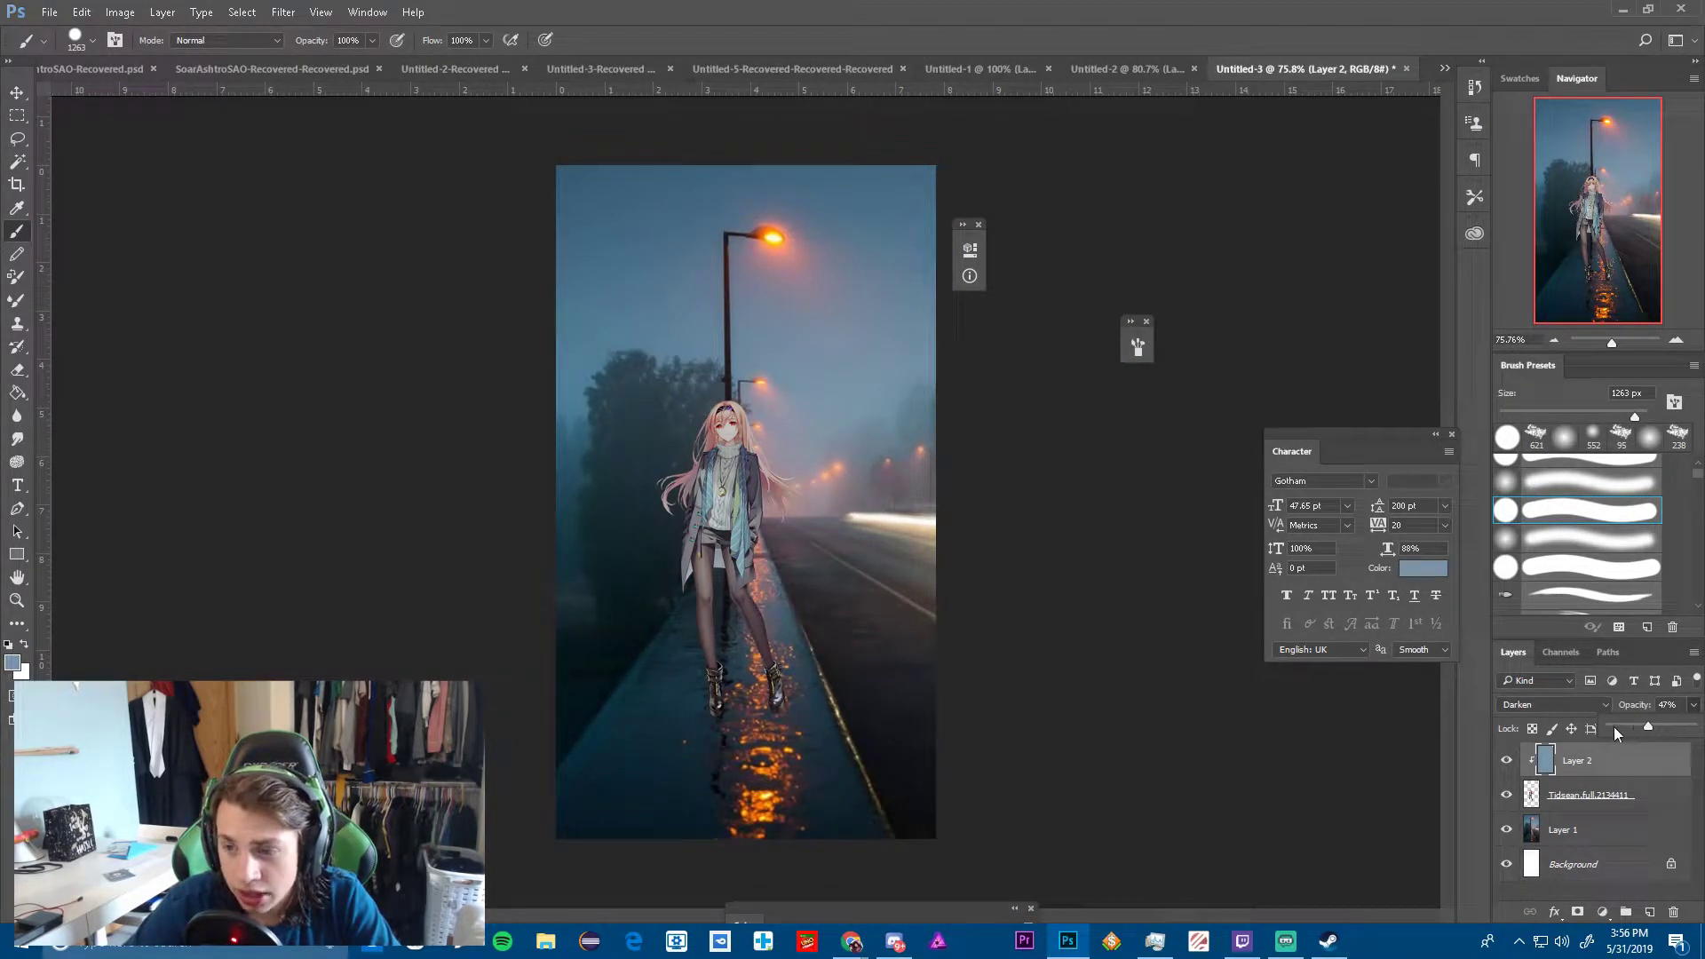
{"action": "left_click_drag", "start_coordinate": [1629, 729], "coordinate": [1637, 726]}
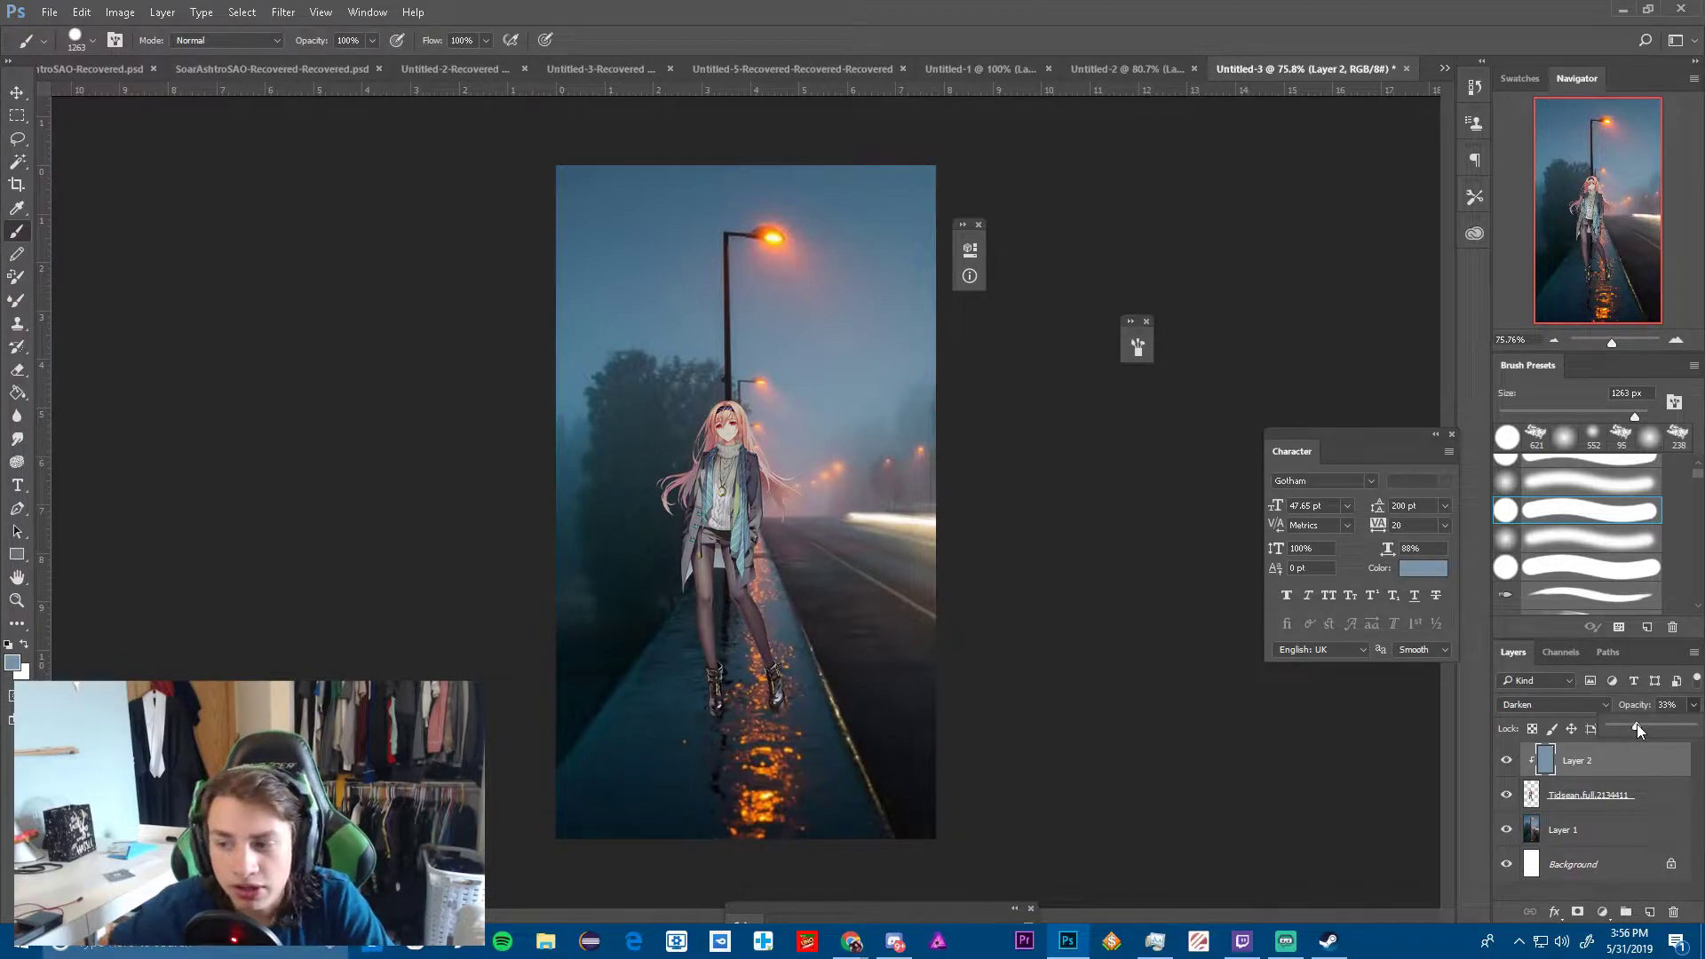
Paint pale yellow sampled from the street lamp over the character on Layer 2 with a soft round brush of about 221 px
{"action": "key", "text": "i"}
{"action": "left_click", "coordinate": [778, 229]}
{"action": "key", "text": "b"}
{"action": "scroll", "coordinate": [762, 400], "scroll_direction": "up", "scroll_amount": 5}
{"action": "left_click_drag", "start_coordinate": [763, 433], "coordinate": [524, 434]}
{"action": "left_click", "coordinate": [1649, 435]}
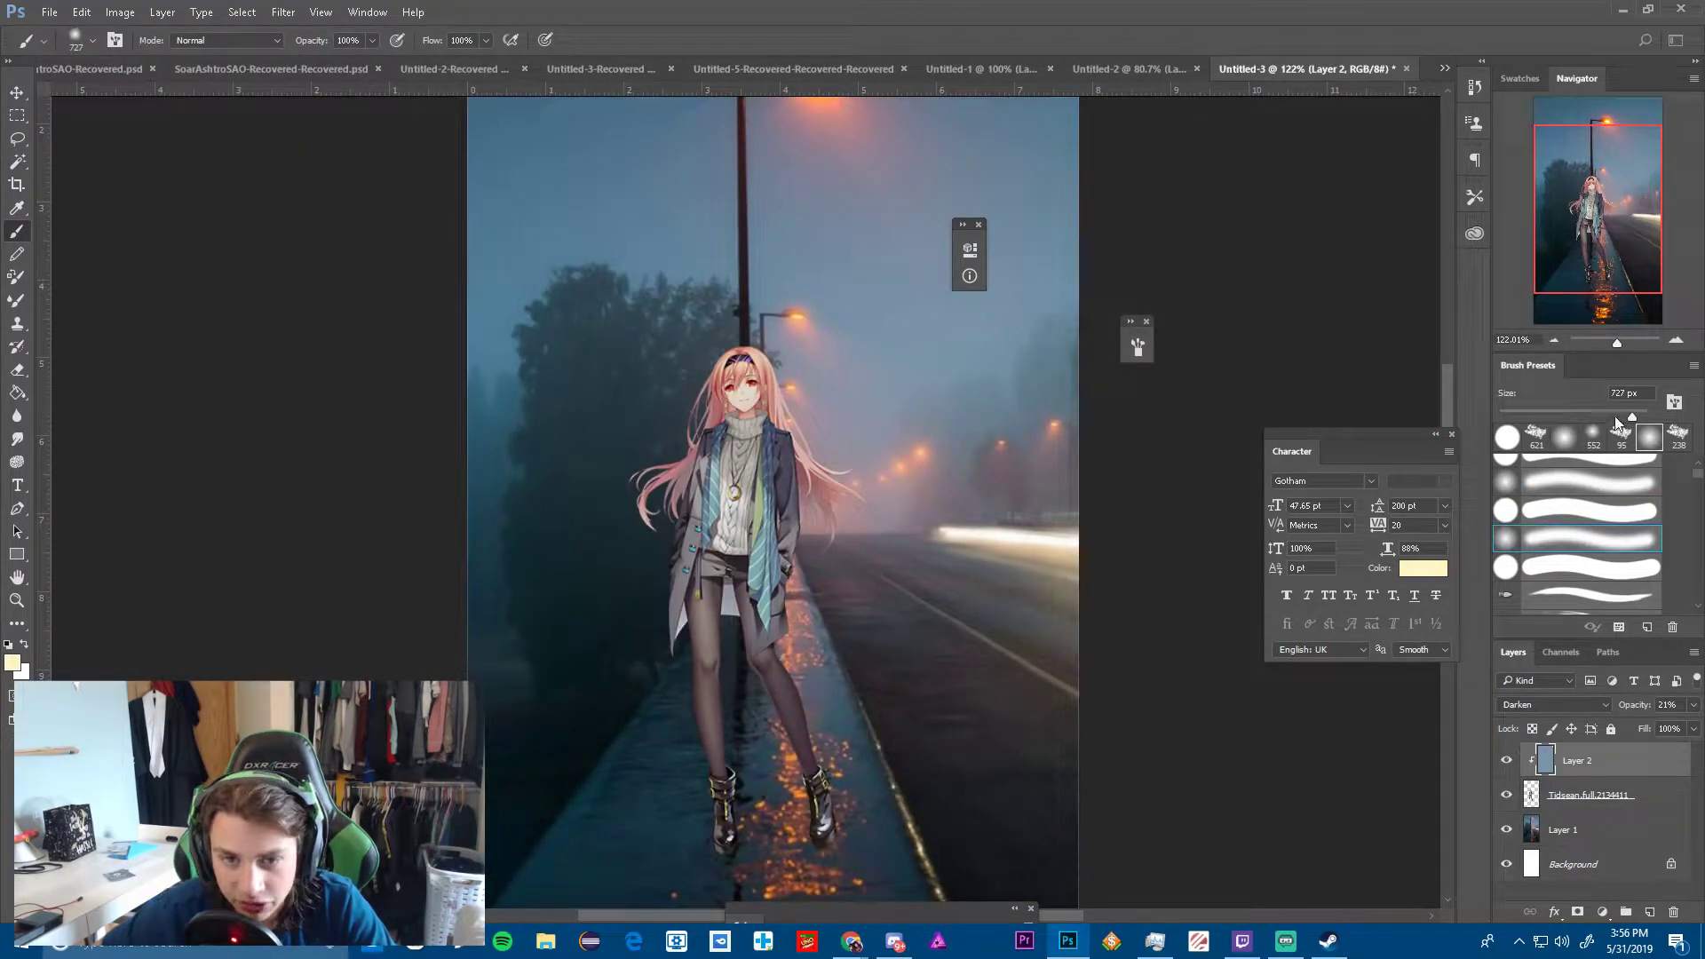
{"action": "mouse_move", "coordinate": [745, 417]}
{"action": "left_mouse_down"}
{"action": "mouse_move", "coordinate": [804, 417]}
{"action": "mouse_move", "coordinate": [799, 391]}
{"action": "left_mouse_up"}
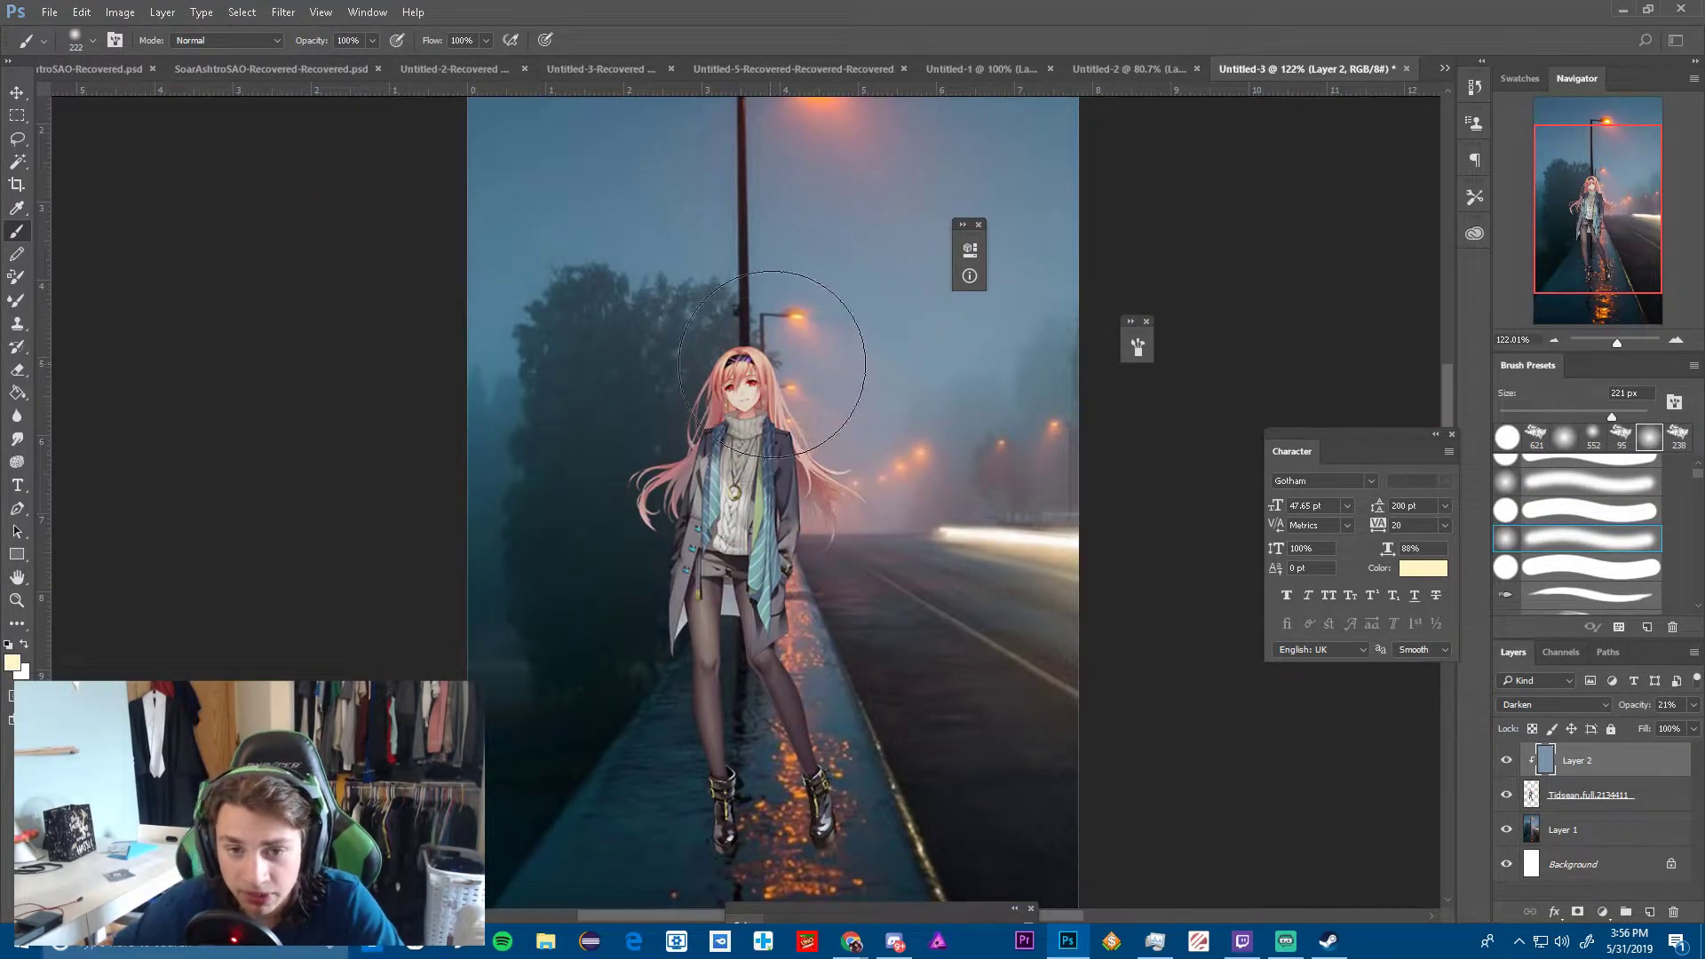
{"action": "scroll", "coordinate": [760, 375], "scroll_direction": "down", "scroll_amount": 3}
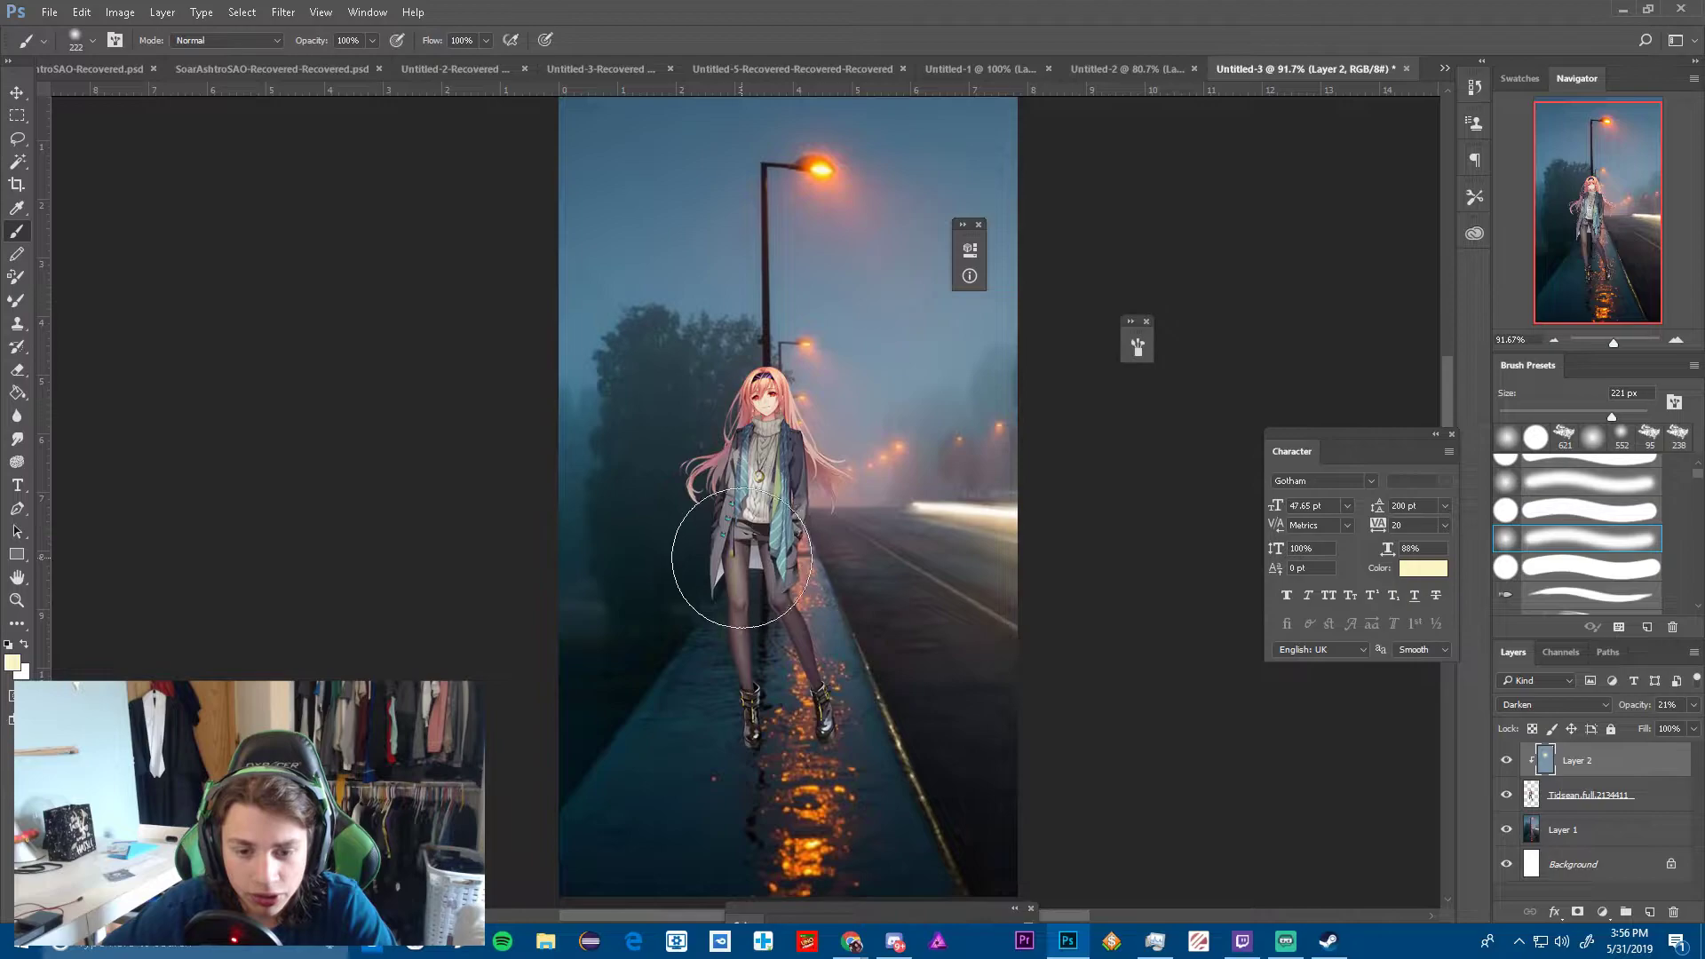
{"action": "scroll", "coordinate": [906, 693], "scroll_direction": "up", "scroll_amount": 3}
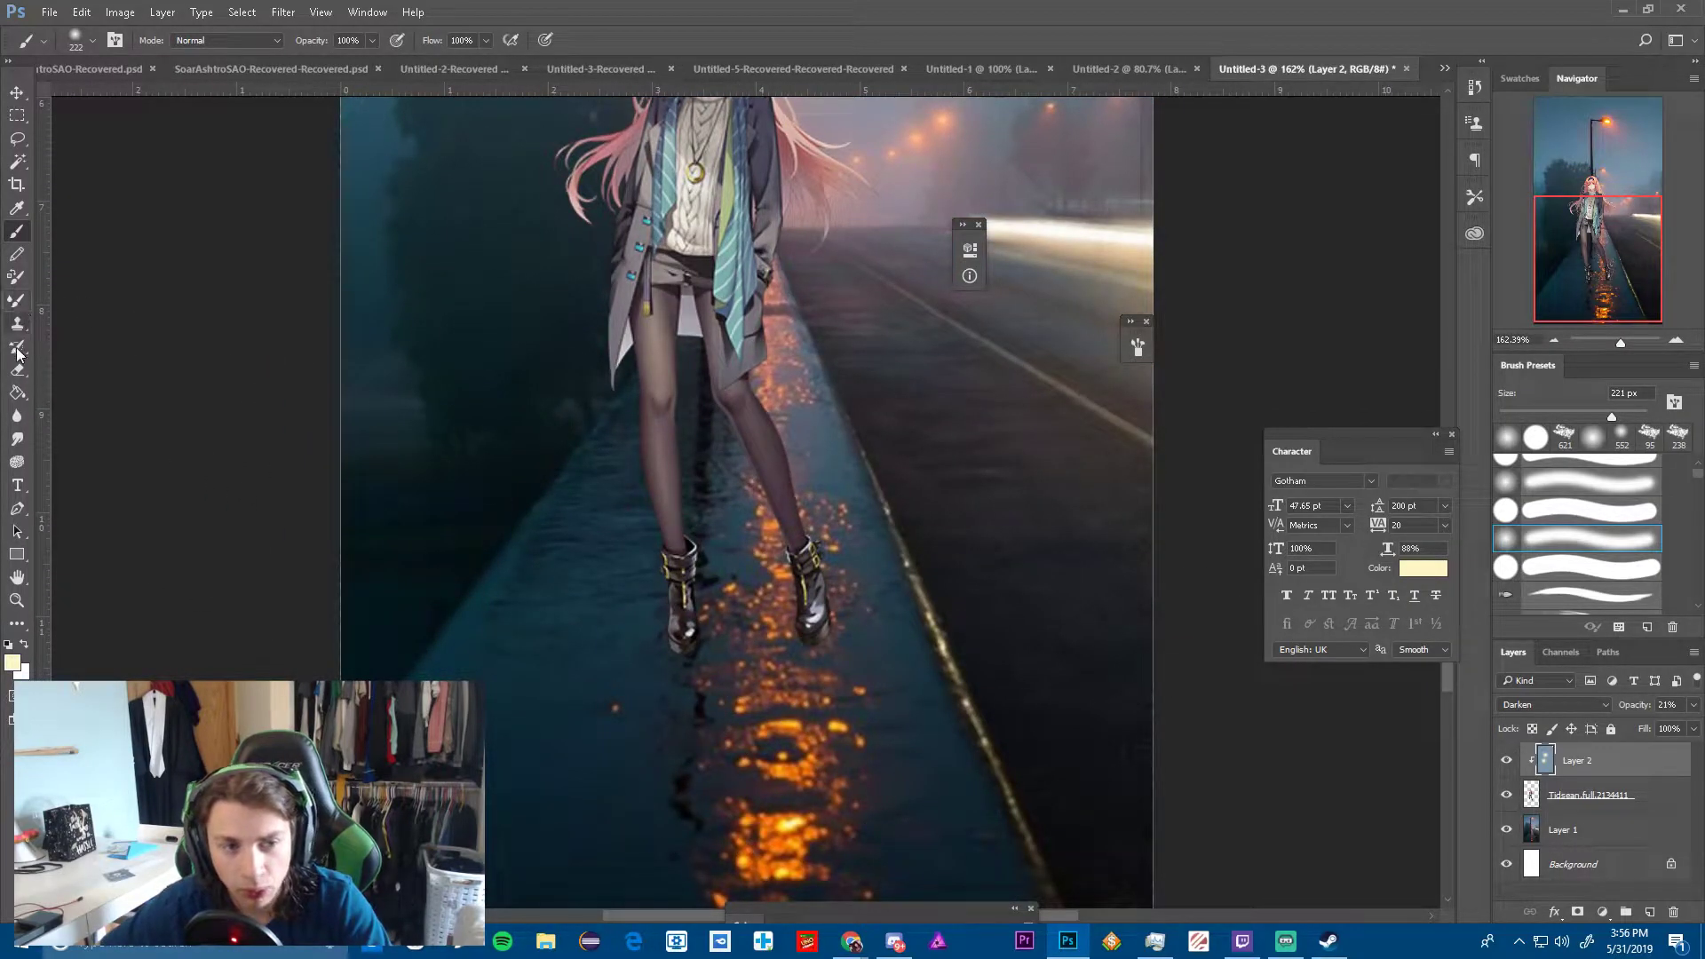
Smudge the character's legs, hair and coat edges on the character layer with an 84 px Smudge tool at 51% strength
{"action": "left_click", "coordinate": [18, 415]}
{"action": "scroll", "coordinate": [571, 370], "scroll_direction": "down", "scroll_amount": 3}
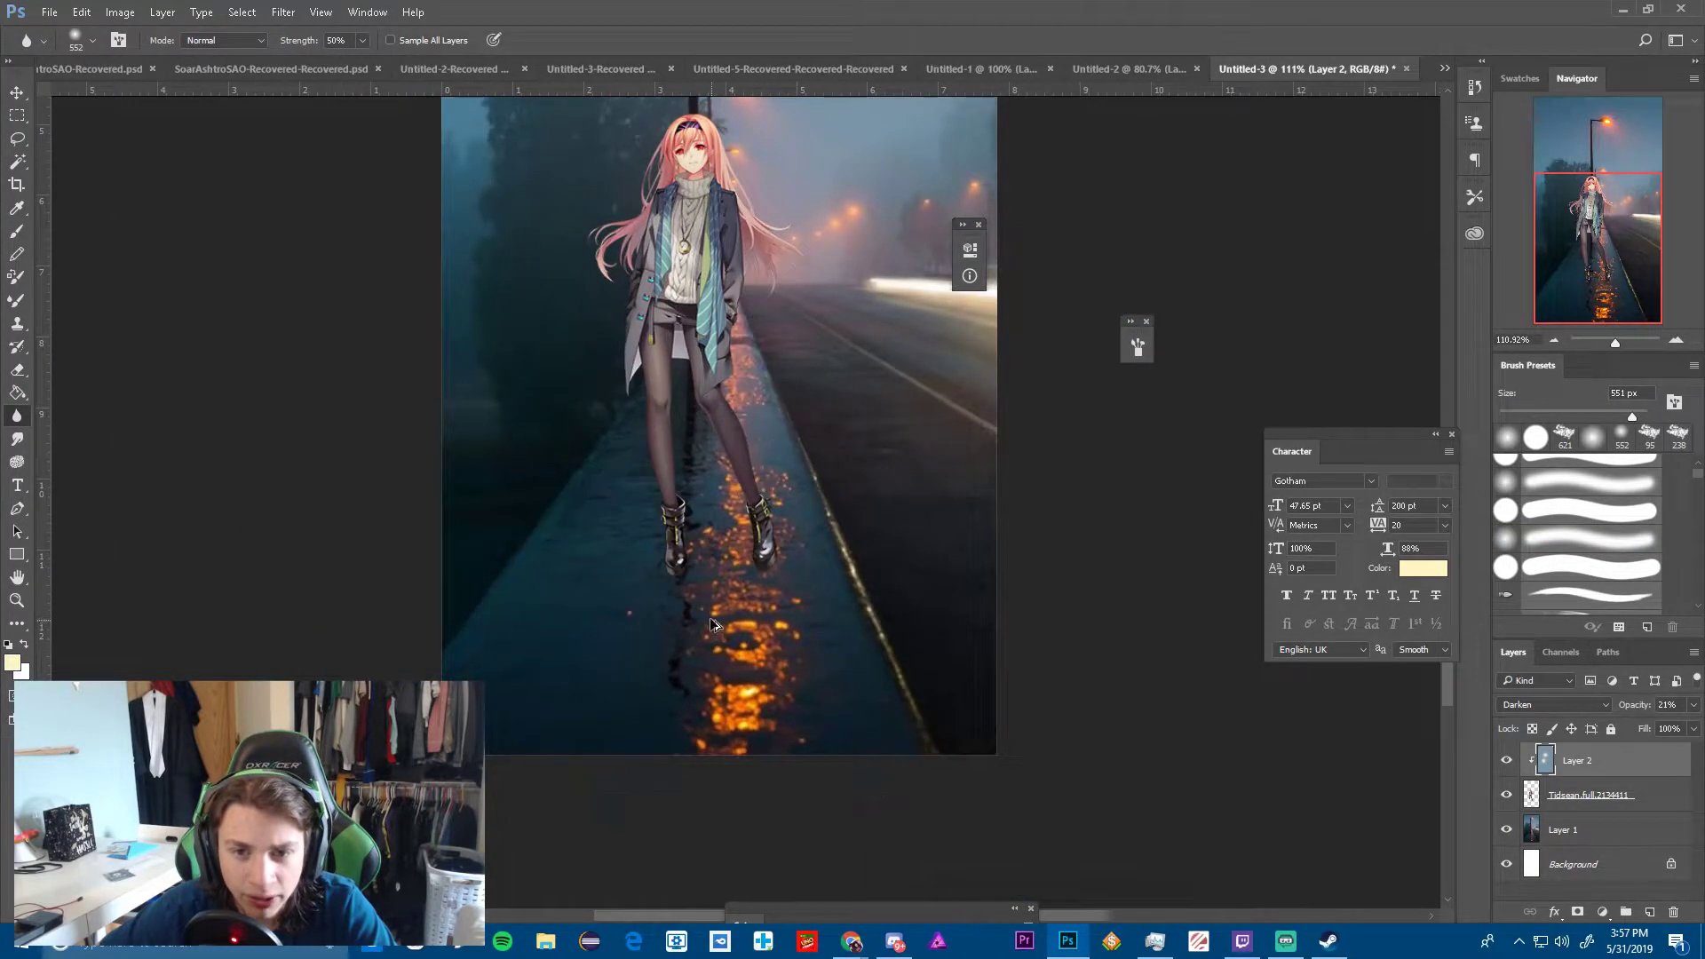
{"action": "scroll", "coordinate": [789, 603], "scroll_direction": "down", "scroll_amount": 2}
{"action": "scroll", "coordinate": [902, 654], "scroll_direction": "down", "scroll_amount": 1}
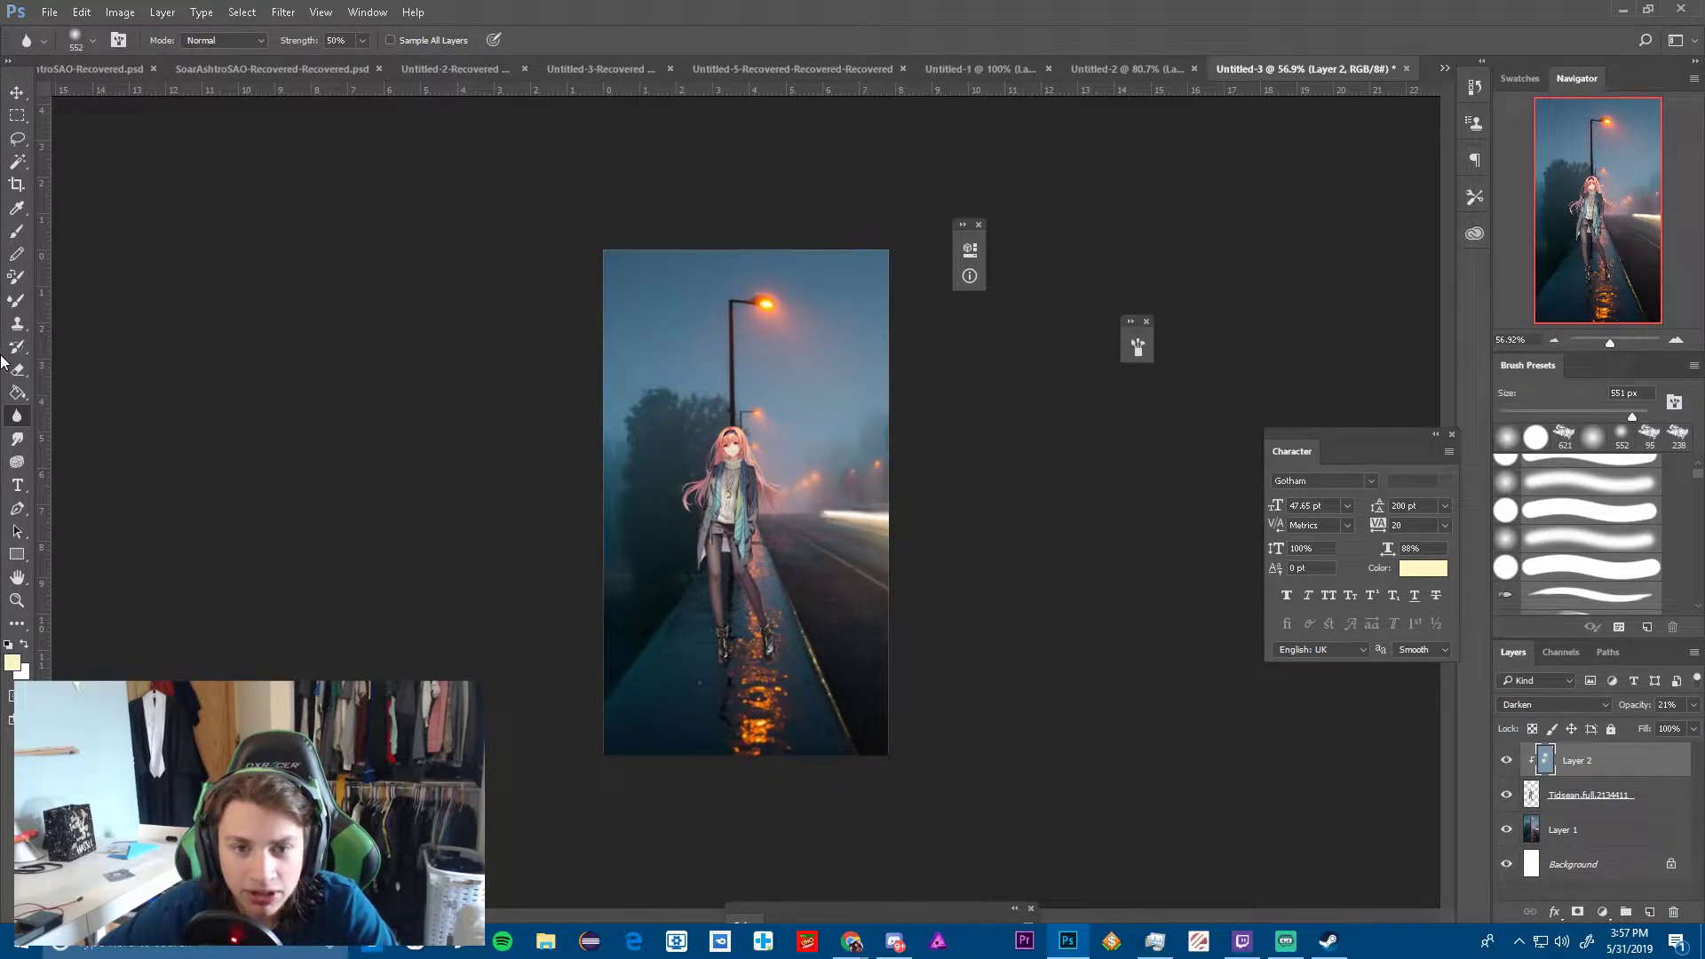
{"action": "left_click", "coordinate": [17, 438]}
{"action": "scroll", "coordinate": [710, 617], "scroll_direction": "up", "scroll_amount": 5}
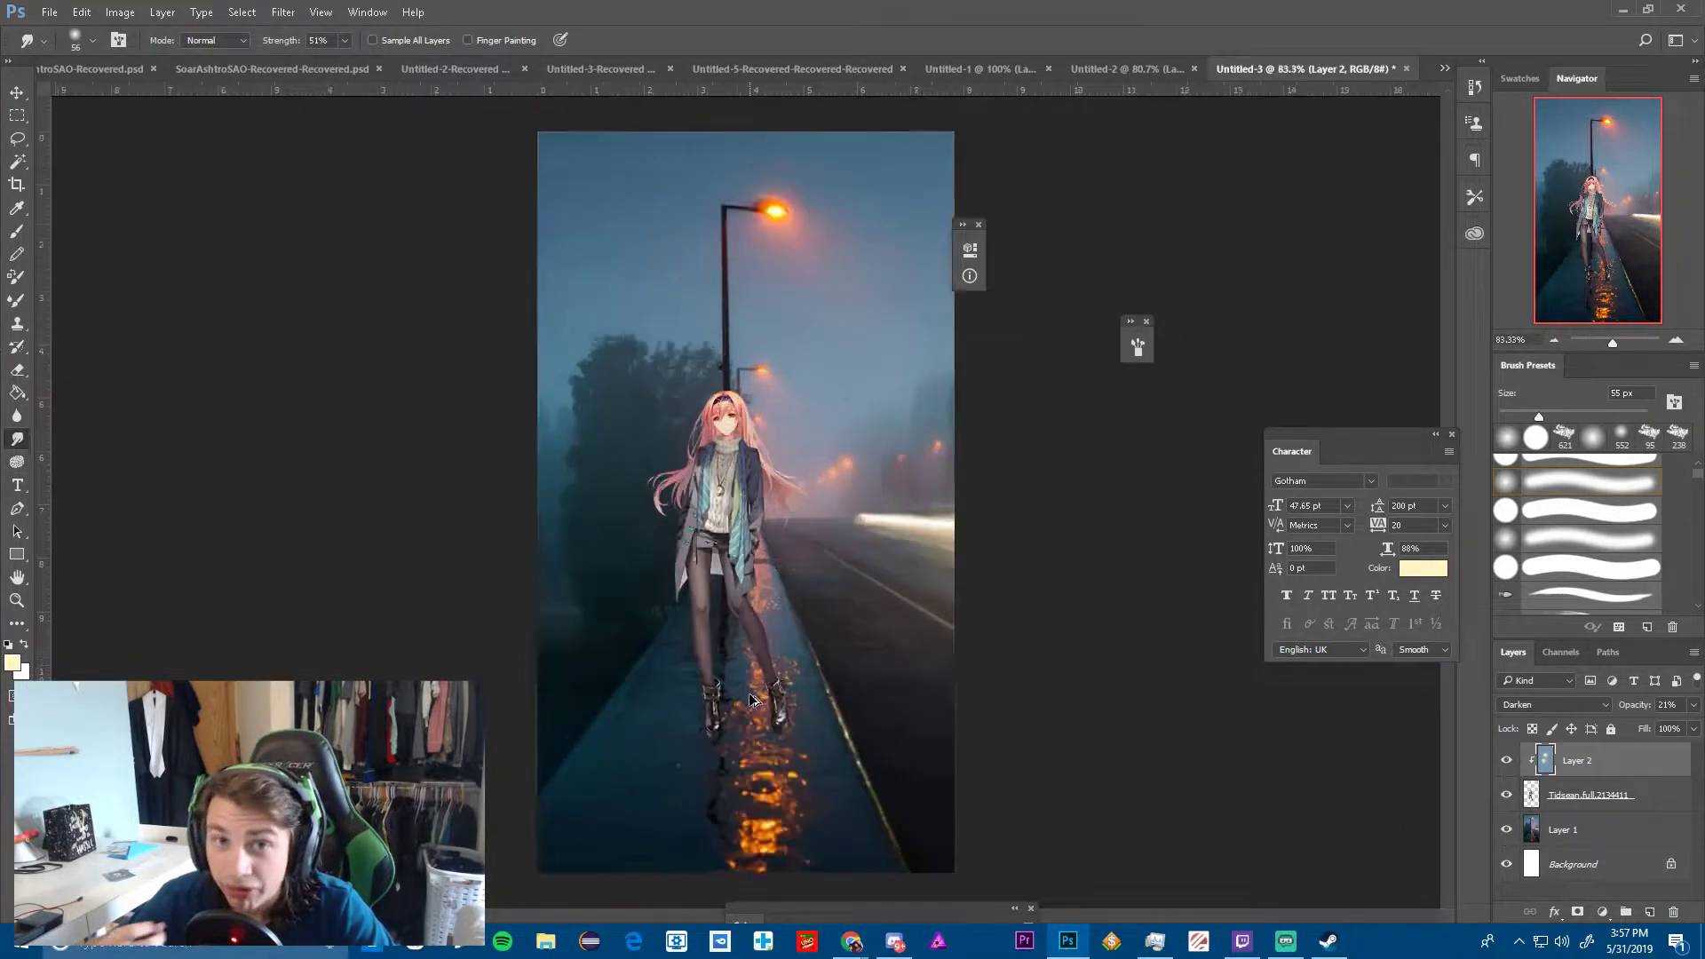
{"action": "left_click_drag", "start_coordinate": [695, 724], "coordinate": [699, 744]}
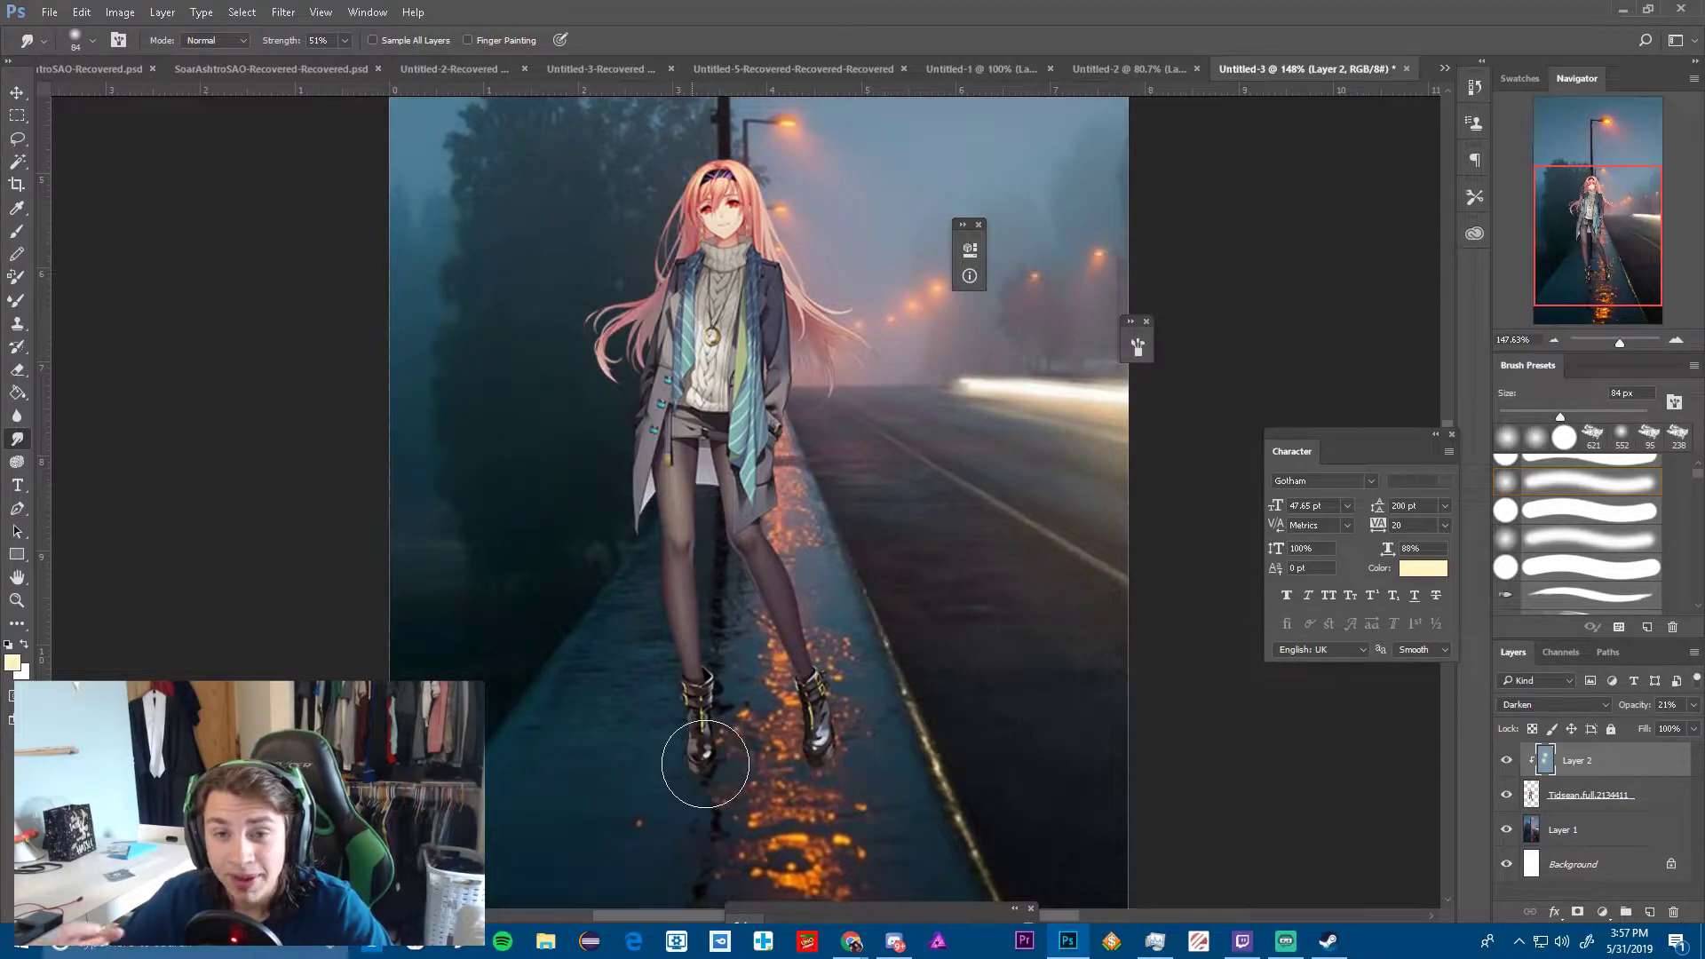
{"action": "key", "text": "alt+bracketleft"}
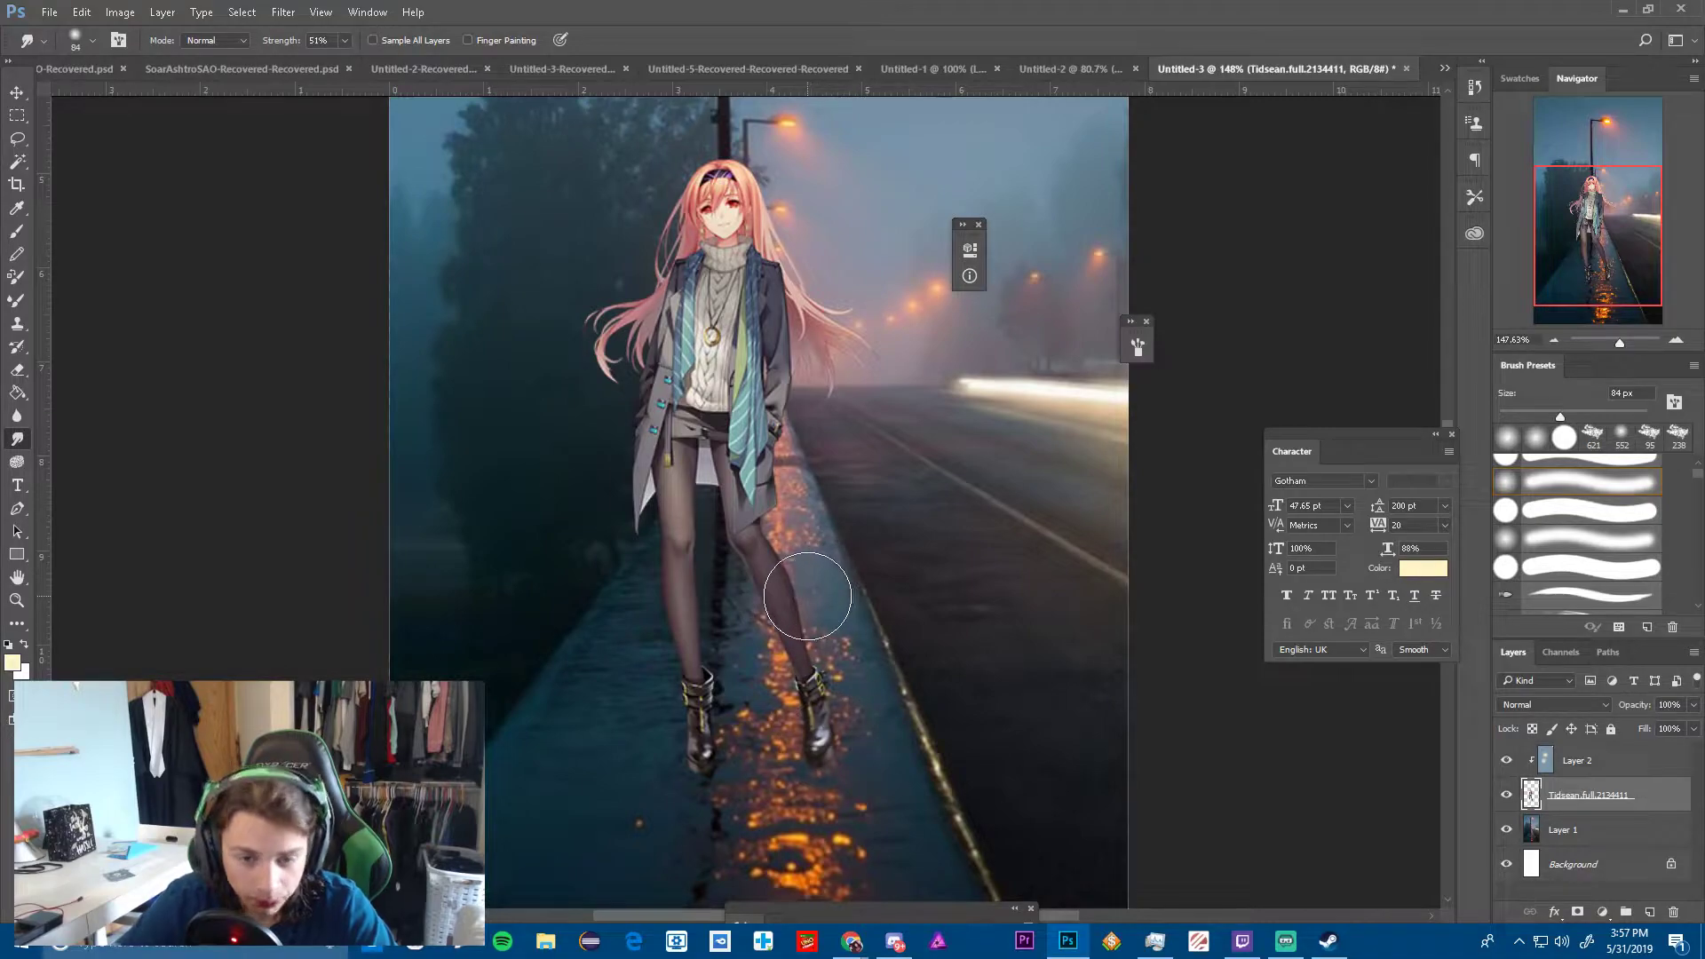
{"action": "mouse_move", "coordinate": [675, 612]}
{"action": "left_mouse_down"}
{"action": "mouse_move", "coordinate": [684, 628]}
{"action": "mouse_move", "coordinate": [678, 586]}
{"action": "mouse_move", "coordinate": [692, 659]}
{"action": "left_mouse_up"}
{"action": "mouse_move", "coordinate": [830, 315]}
{"action": "left_mouse_down"}
{"action": "mouse_move", "coordinate": [865, 346]}
{"action": "mouse_move", "coordinate": [827, 333]}
{"action": "mouse_move", "coordinate": [853, 388]}
{"action": "mouse_move", "coordinate": [850, 360]}
{"action": "left_mouse_up"}
{"action": "mouse_move", "coordinate": [635, 313]}
{"action": "left_mouse_down"}
{"action": "mouse_move", "coordinate": [624, 387]}
{"action": "mouse_move", "coordinate": [609, 355]}
{"action": "mouse_move", "coordinate": [646, 430]}
{"action": "mouse_move", "coordinate": [609, 362]}
{"action": "mouse_move", "coordinate": [625, 403]}
{"action": "left_mouse_up"}
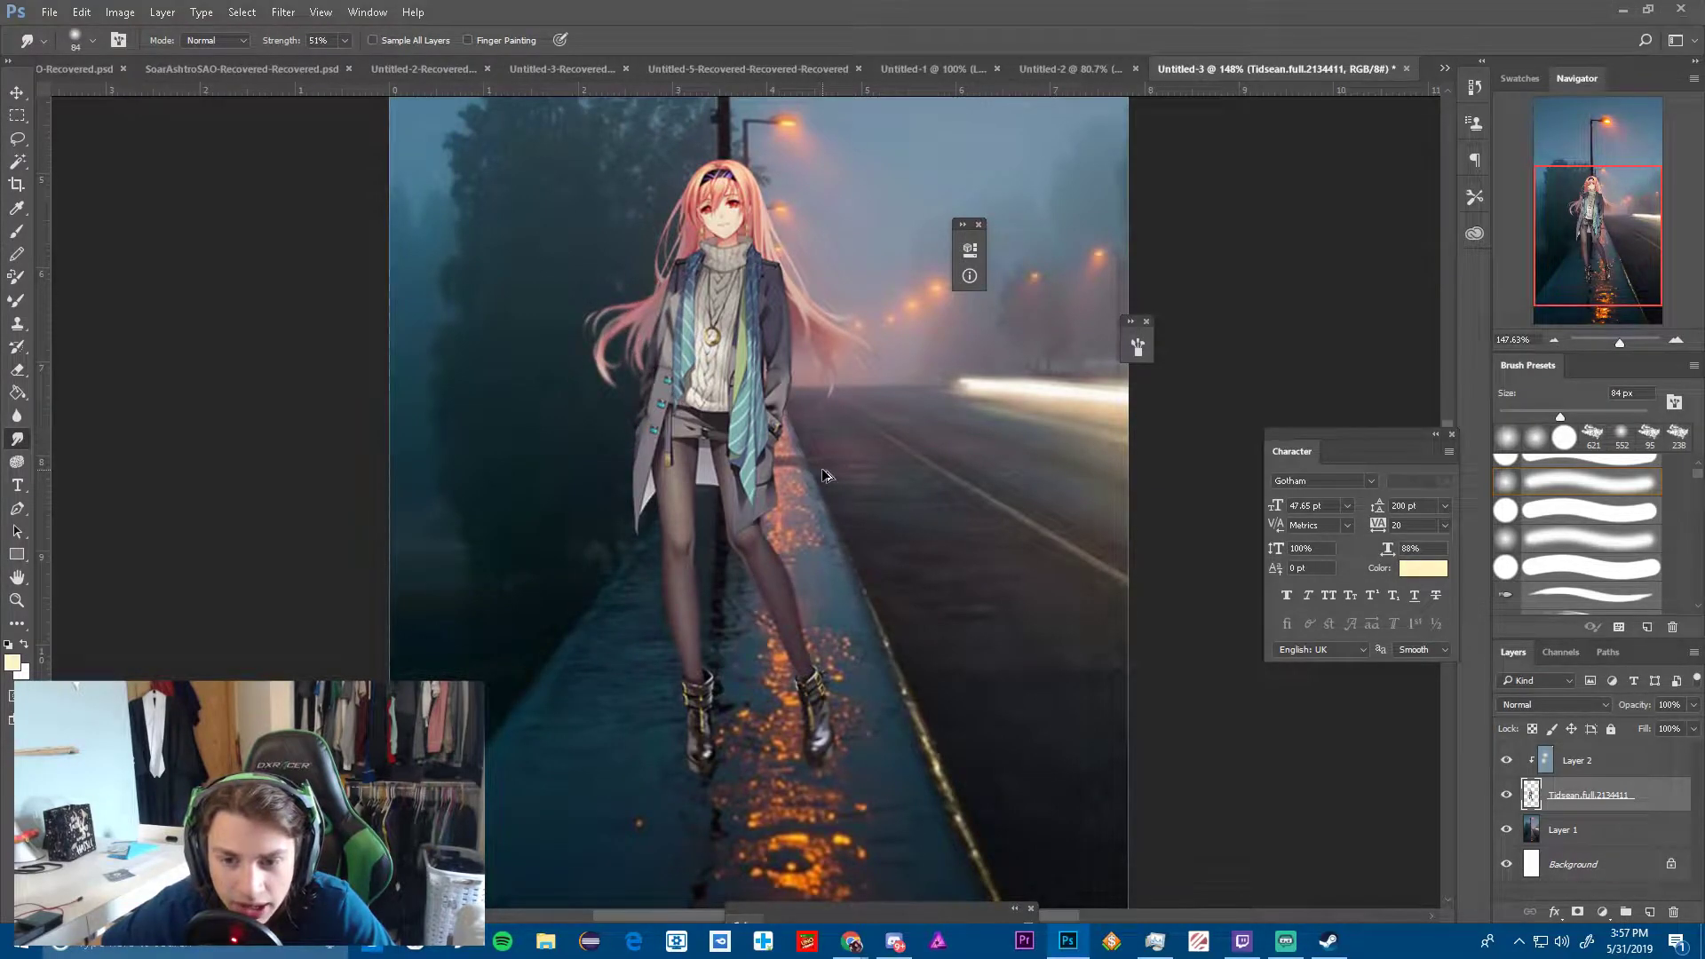
Smudge the edges of the coat and the hair around the character's head with a smaller 39 px brush
{"action": "scroll", "coordinate": [822, 475], "scroll_direction": "down", "scroll_amount": 3}
{"action": "scroll", "coordinate": [822, 475], "scroll_direction": "up", "scroll_amount": 5}
{"action": "mouse_move", "coordinate": [826, 524]}
{"action": "left_mouse_down"}
{"action": "mouse_move", "coordinate": [813, 481]}
{"action": "mouse_move", "coordinate": [861, 538]}
{"action": "mouse_move", "coordinate": [824, 490]}
{"action": "mouse_move", "coordinate": [860, 528]}
{"action": "mouse_move", "coordinate": [810, 495]}
{"action": "mouse_move", "coordinate": [831, 514]}
{"action": "mouse_move", "coordinate": [786, 510]}
{"action": "left_mouse_up"}
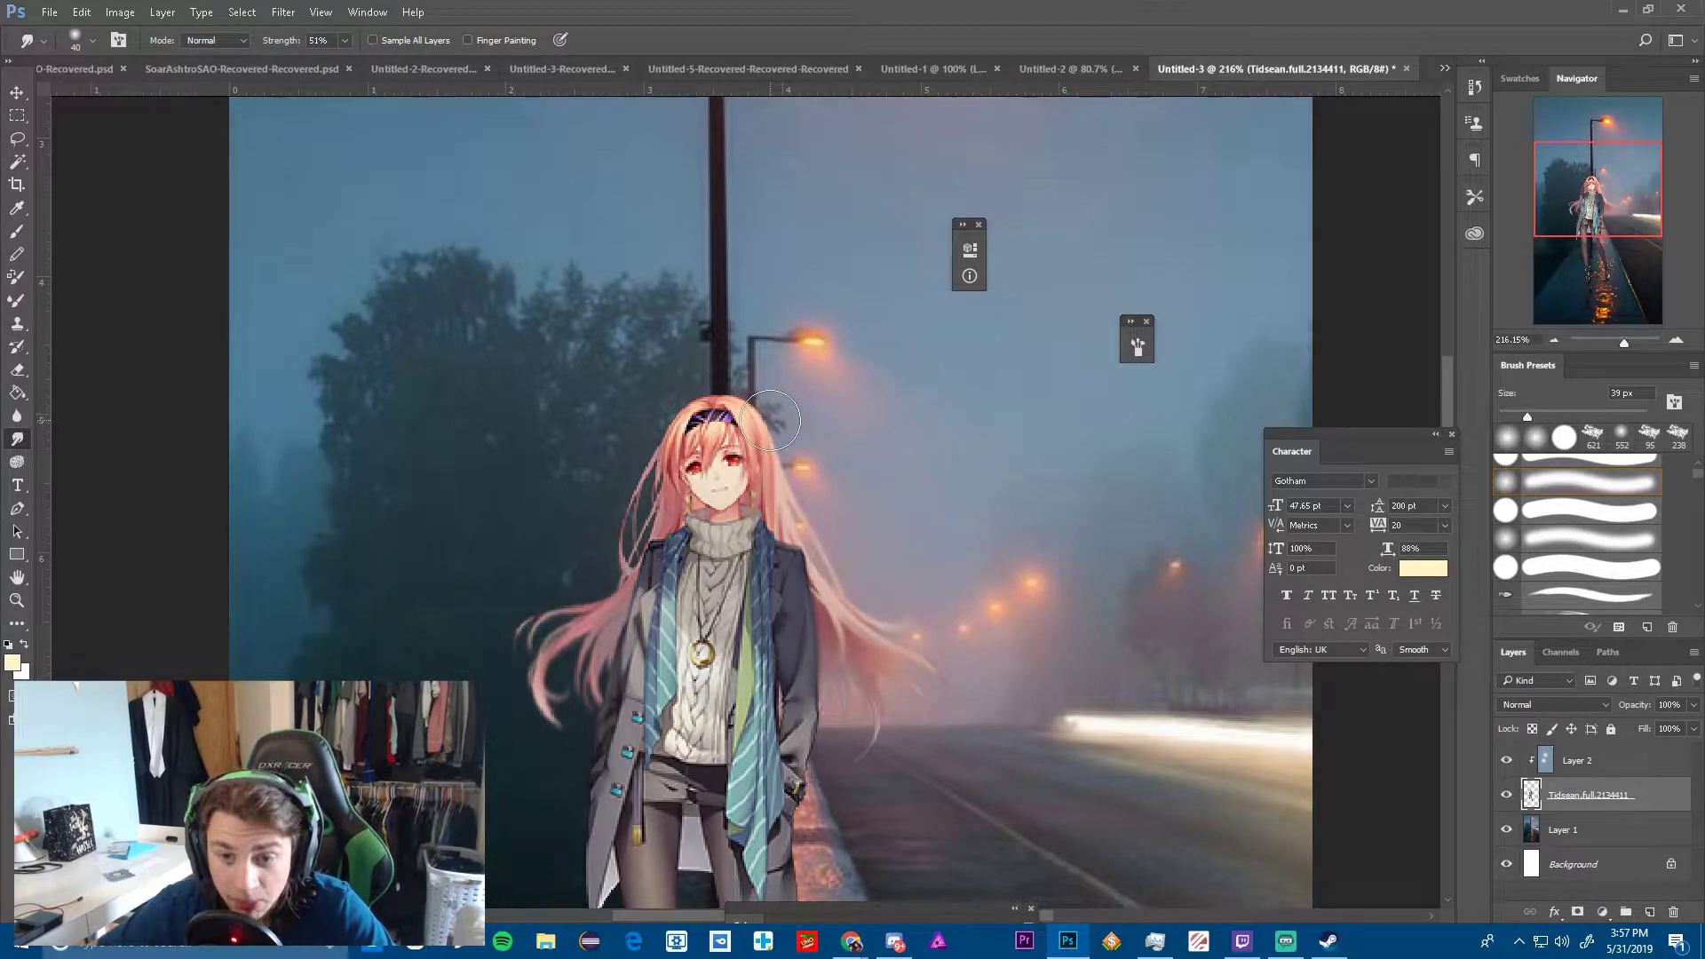
{"action": "scroll", "coordinate": [777, 594], "scroll_direction": "down", "scroll_amount": 5}
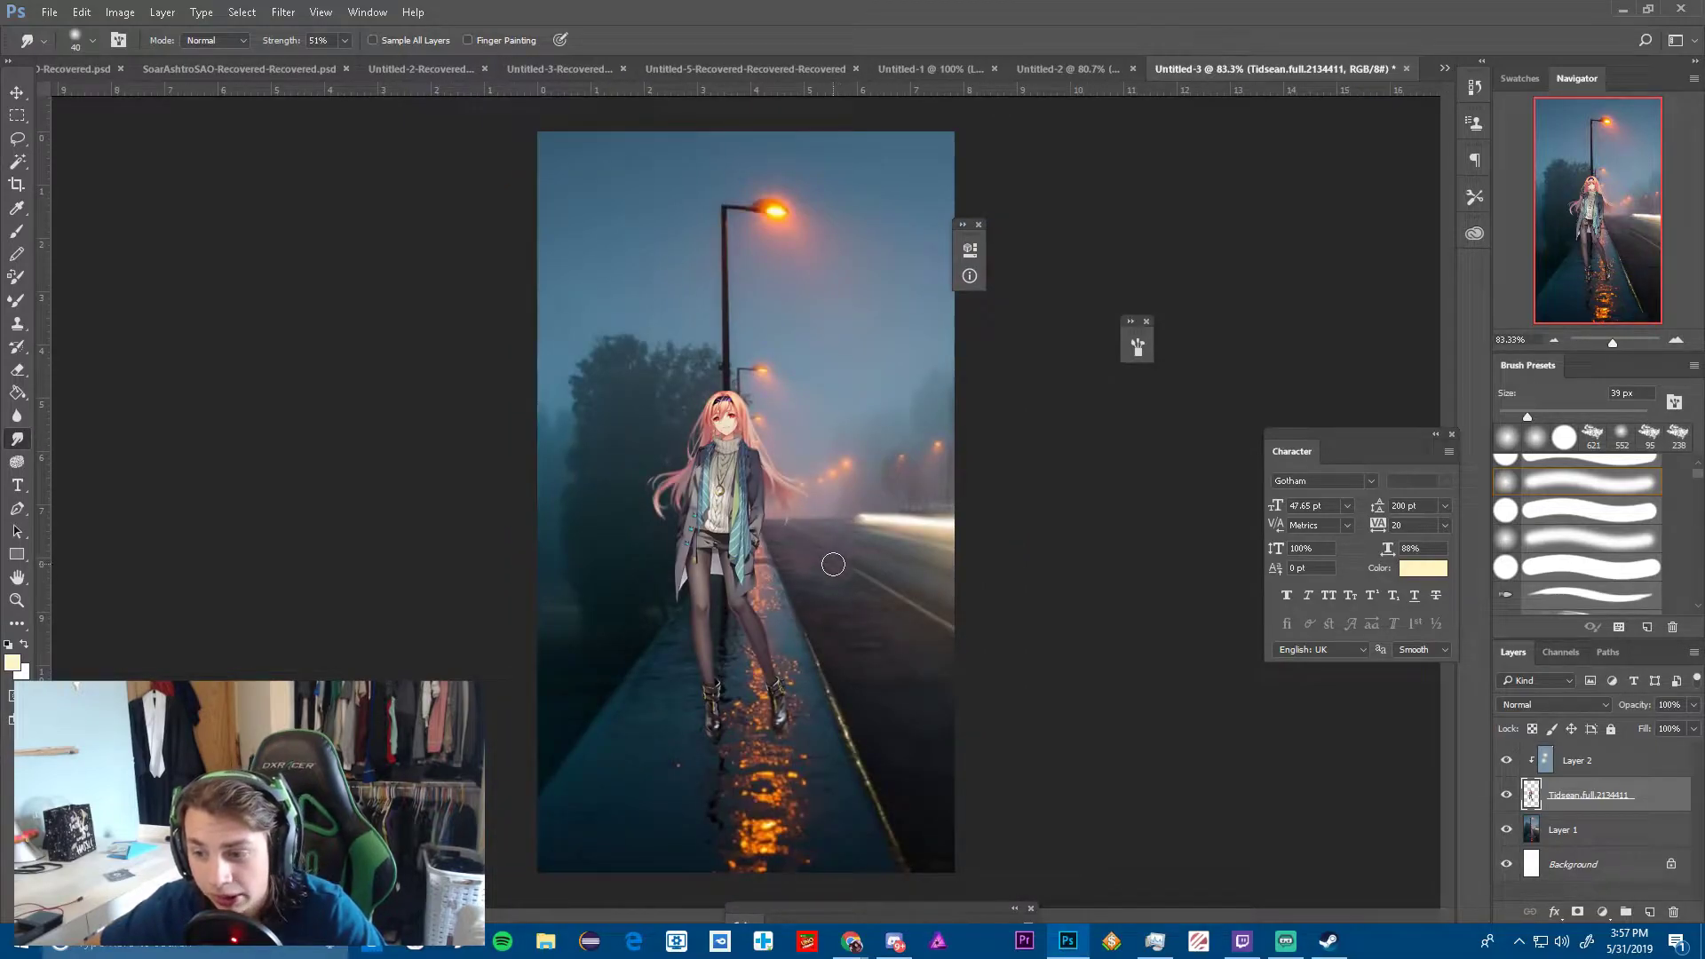
{"action": "scroll", "coordinate": [667, 615], "scroll_direction": "up", "scroll_amount": 5}
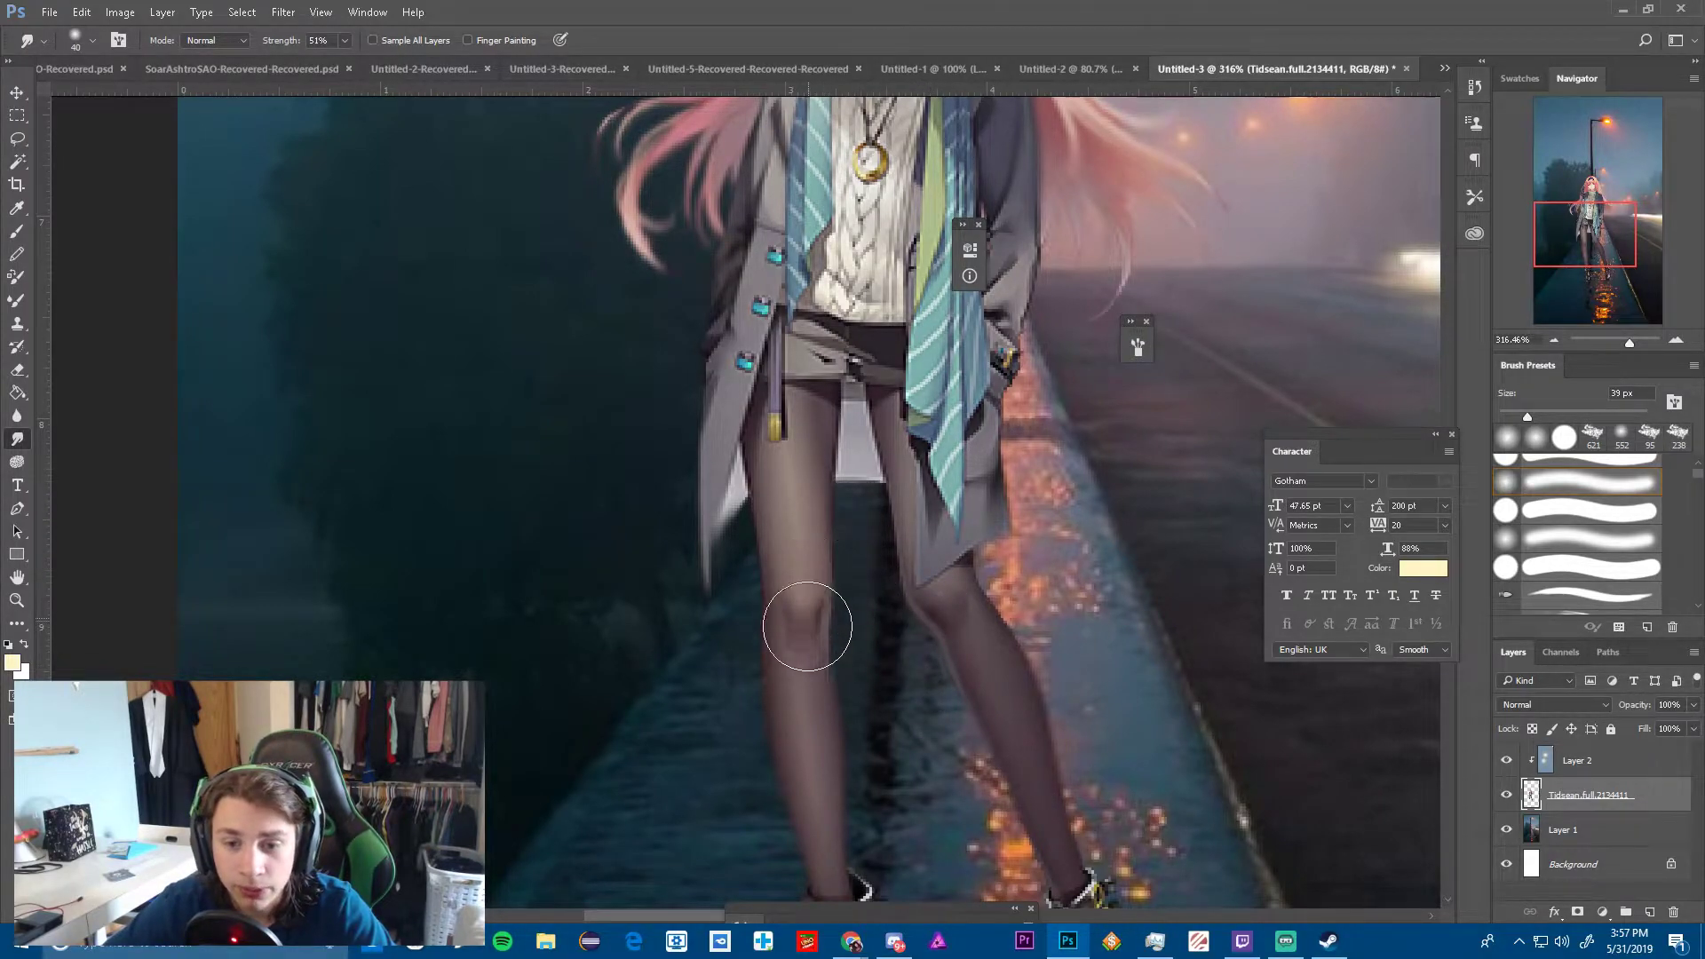
{"action": "scroll", "coordinate": [817, 690], "scroll_direction": "down", "scroll_amount": 6}
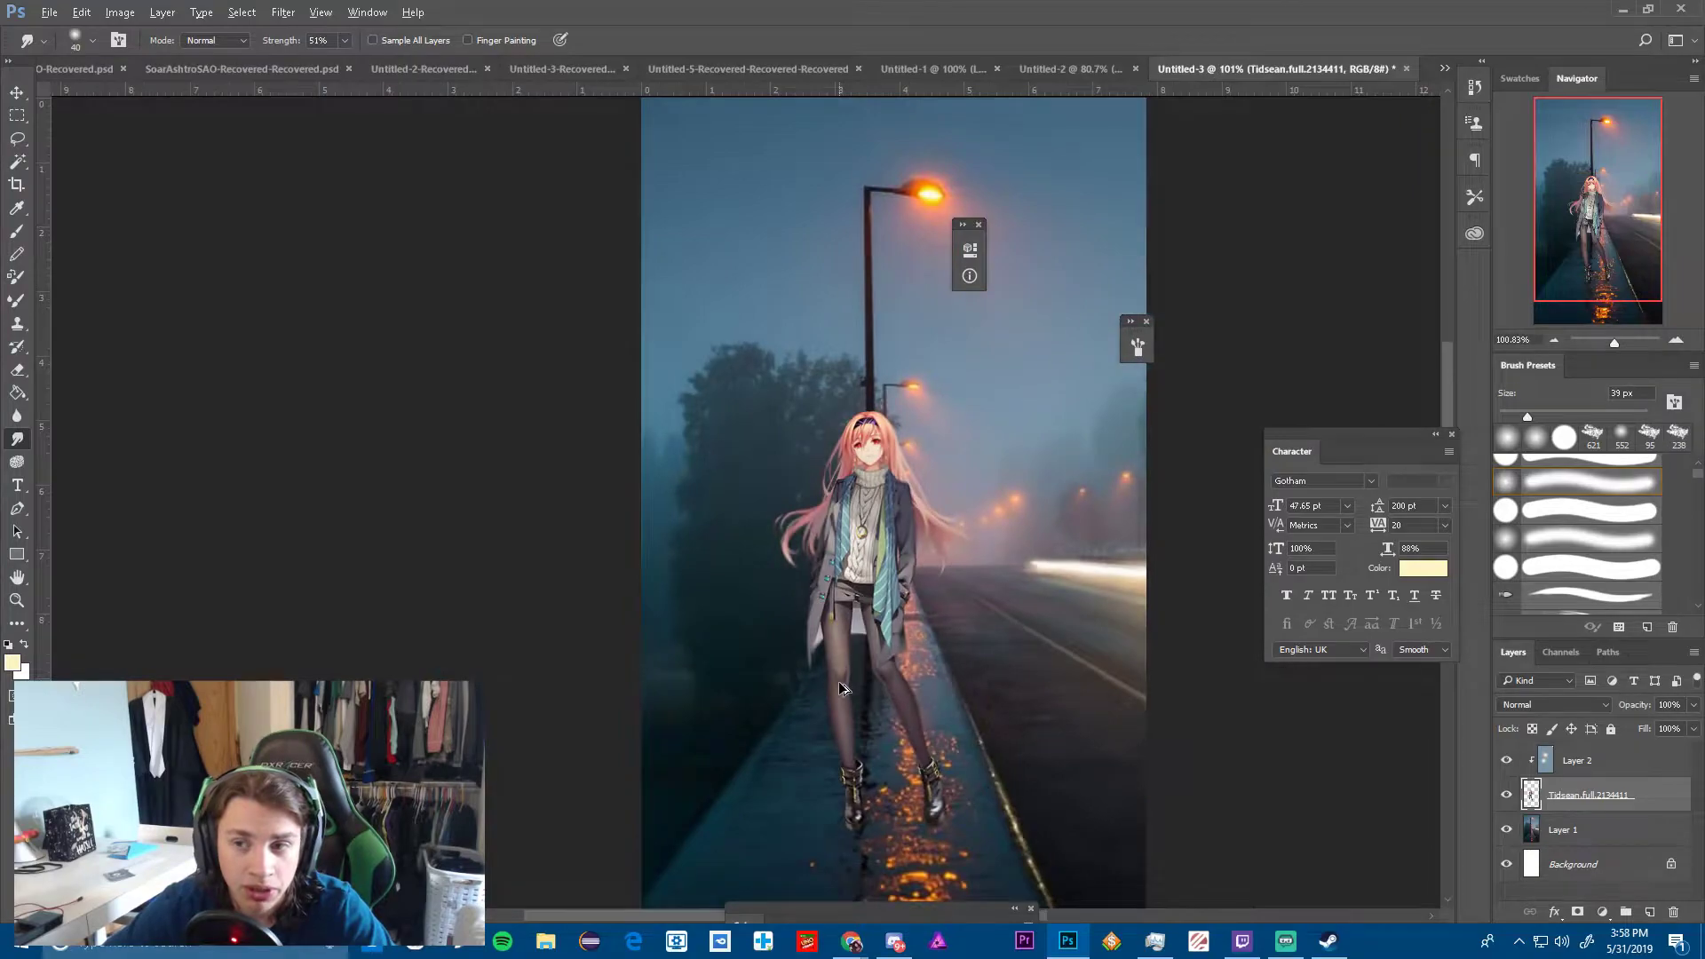
{"action": "scroll", "coordinate": [719, 786], "scroll_direction": "up", "scroll_amount": 5}
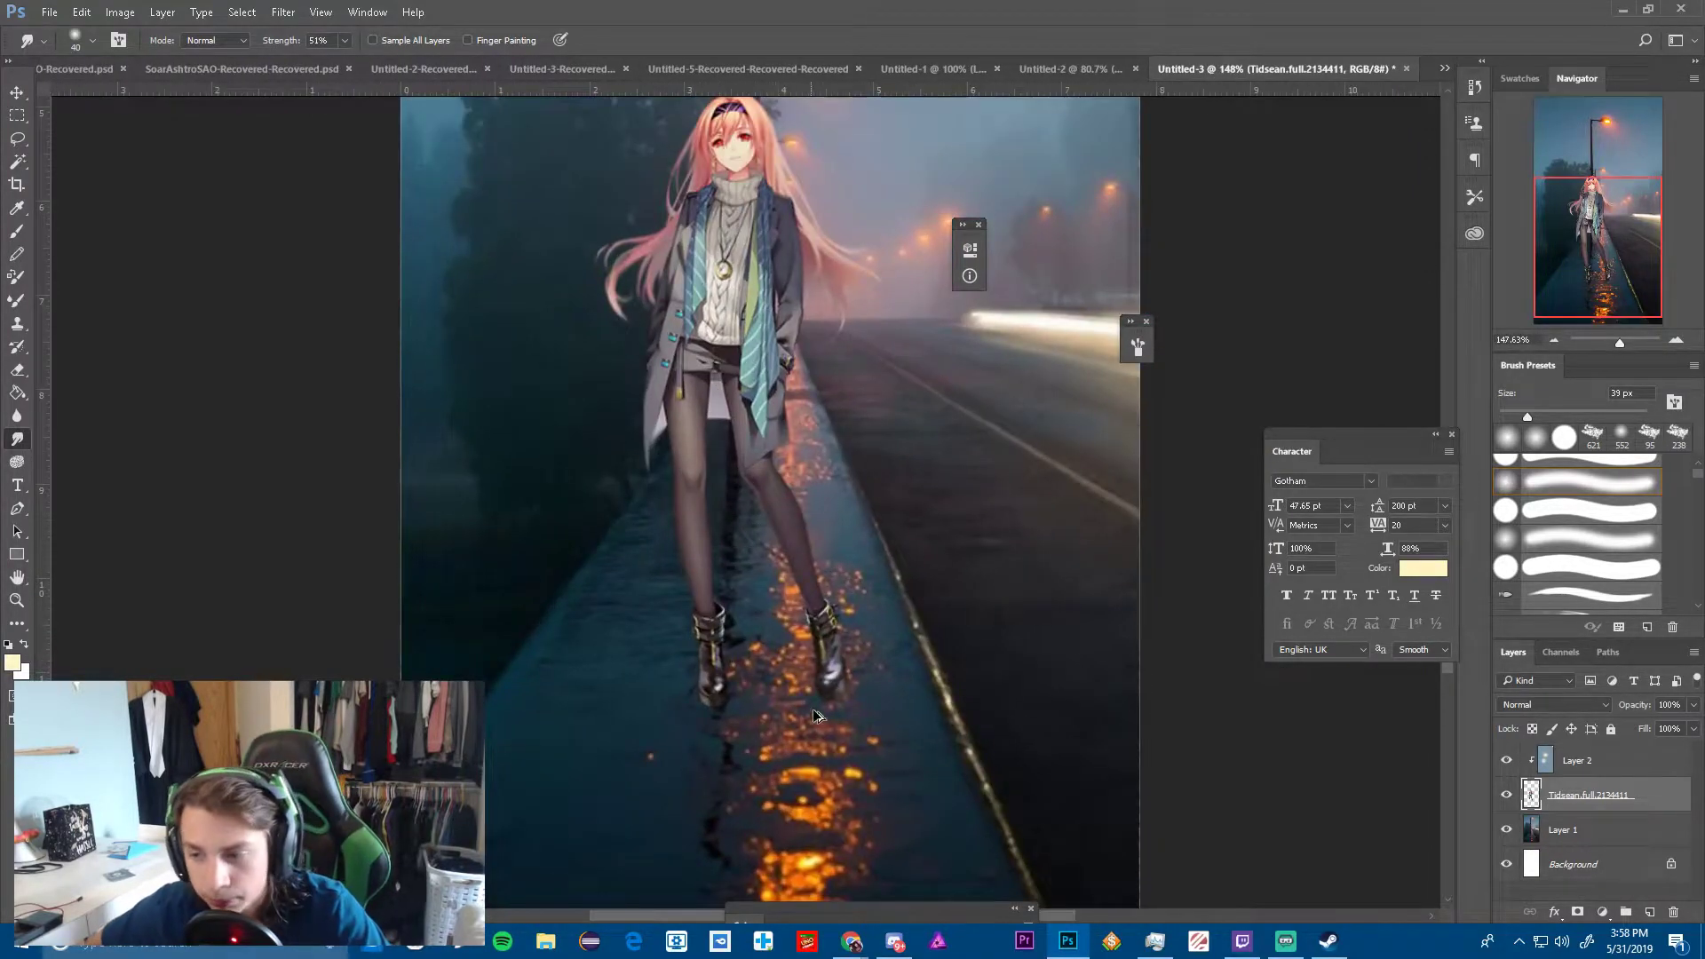
Paint orange sampled from the wet pavement reflection over both boots on a new clipped layer with a 221 px brush, and lower its opacity to 0%
{"action": "key", "text": "p"}
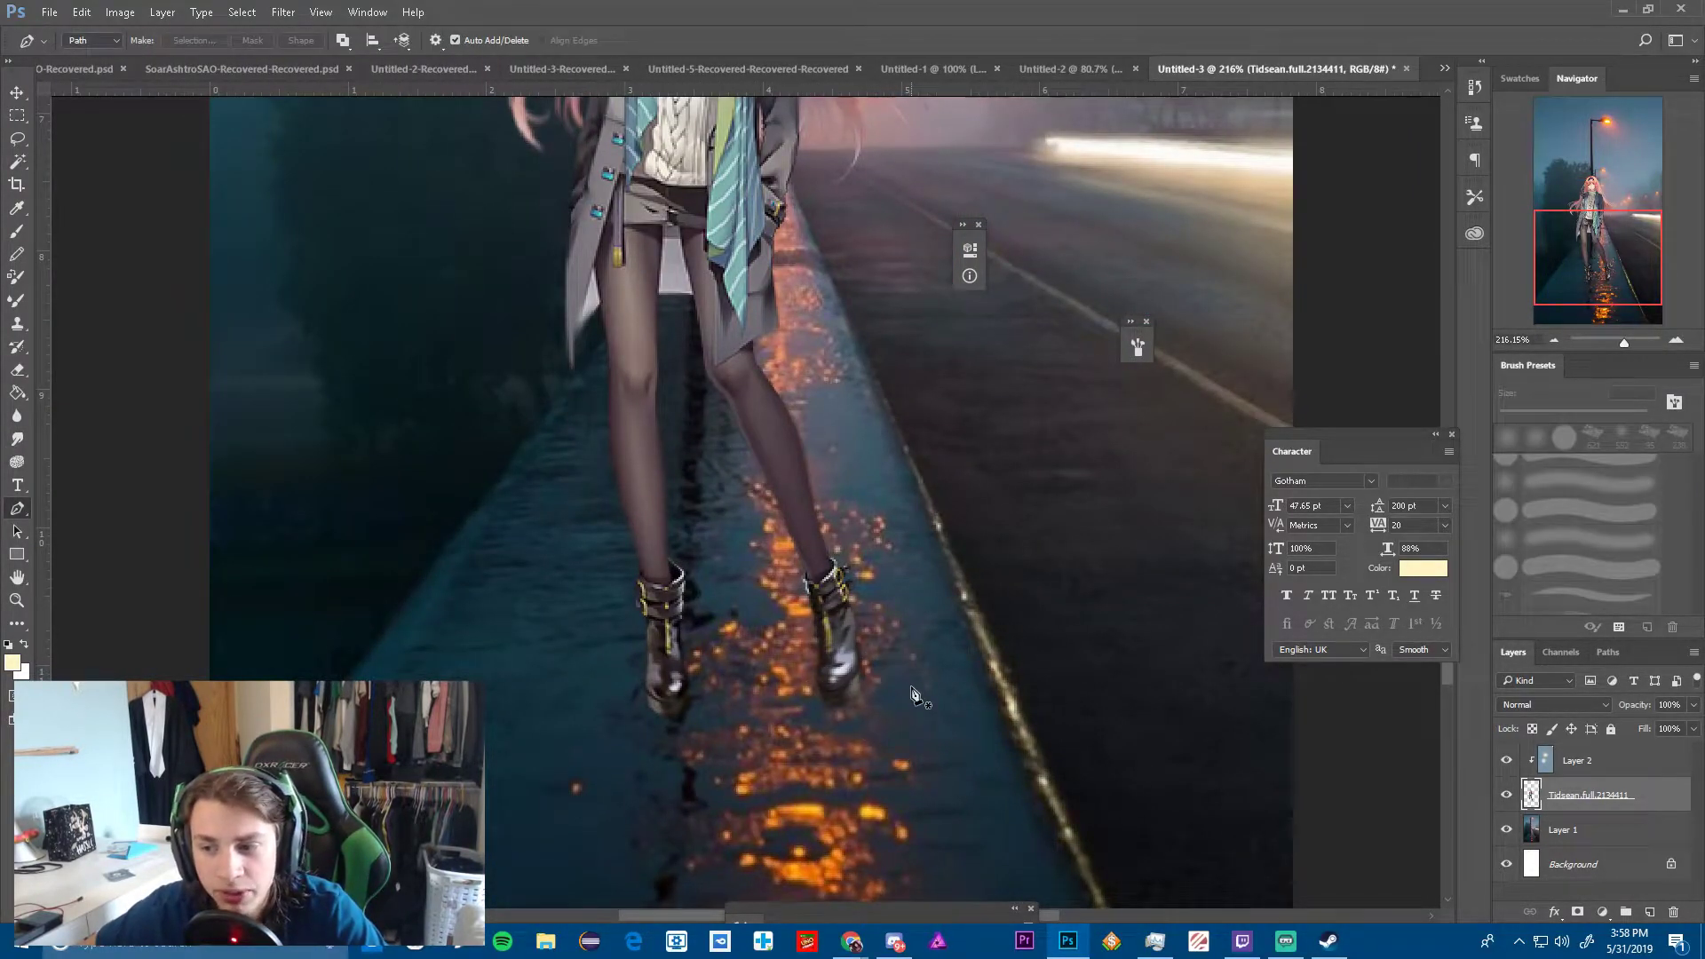
{"action": "key", "text": "i"}
{"action": "left_click", "coordinate": [805, 815]}
{"action": "left_click", "coordinate": [815, 788]}
{"action": "key", "text": "b"}
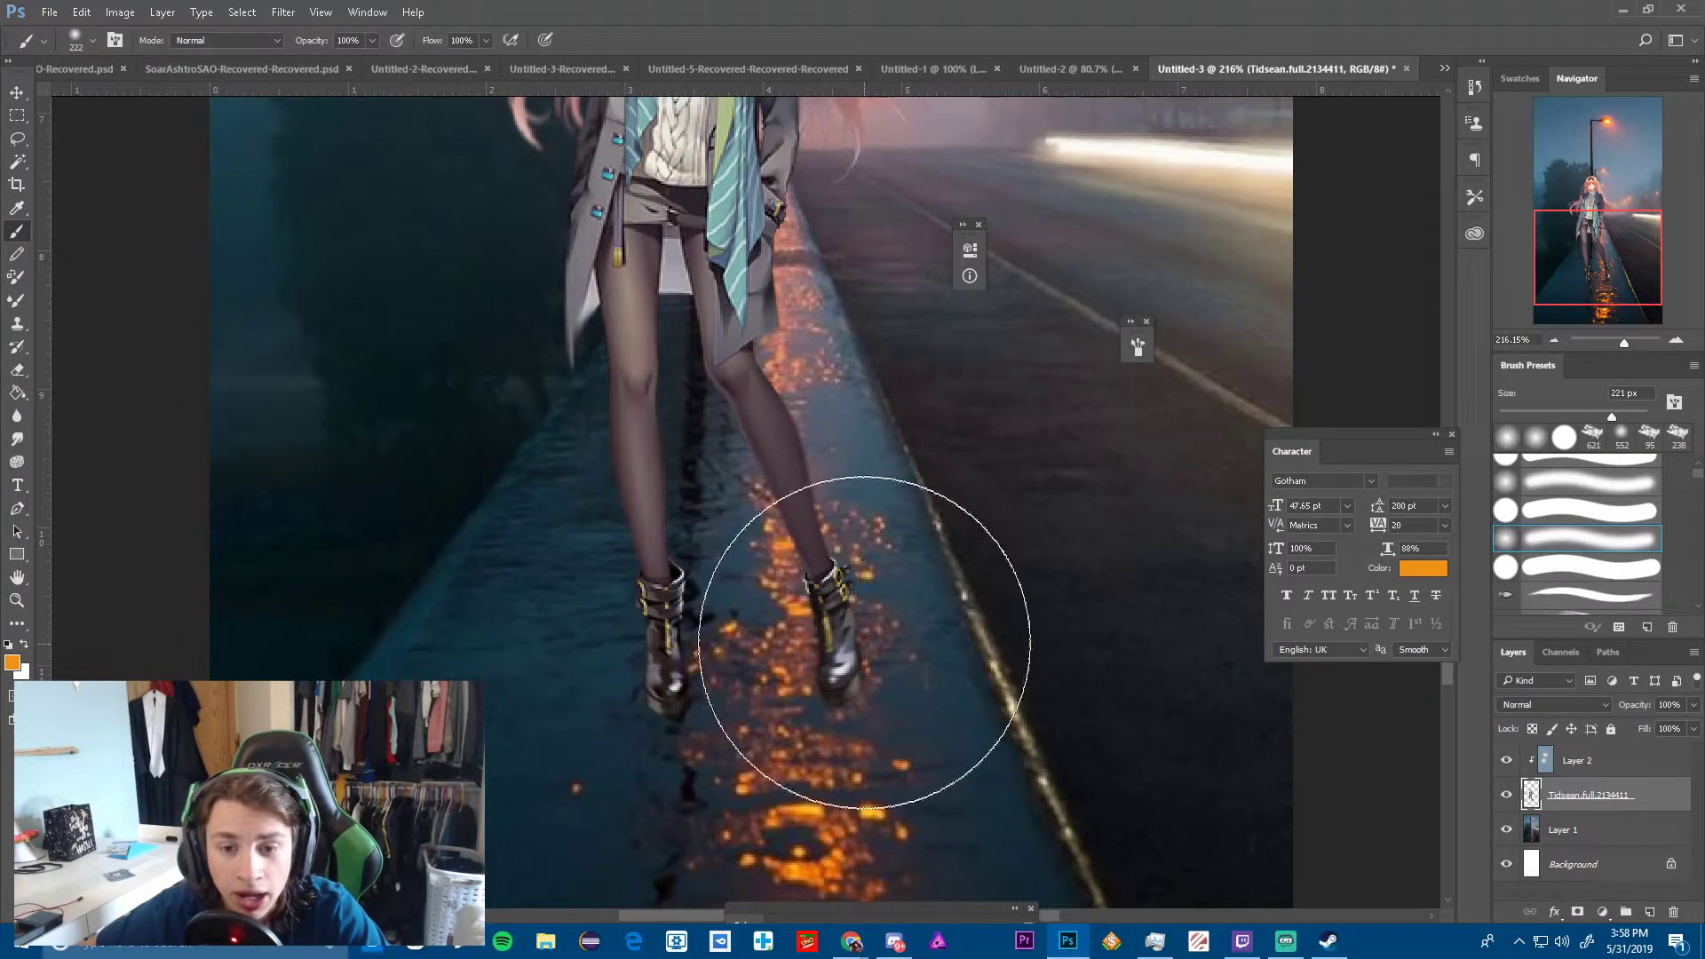
{"action": "left_click", "coordinate": [1648, 915]}
{"action": "left_click_drag", "start_coordinate": [982, 677], "coordinate": [950, 677]}
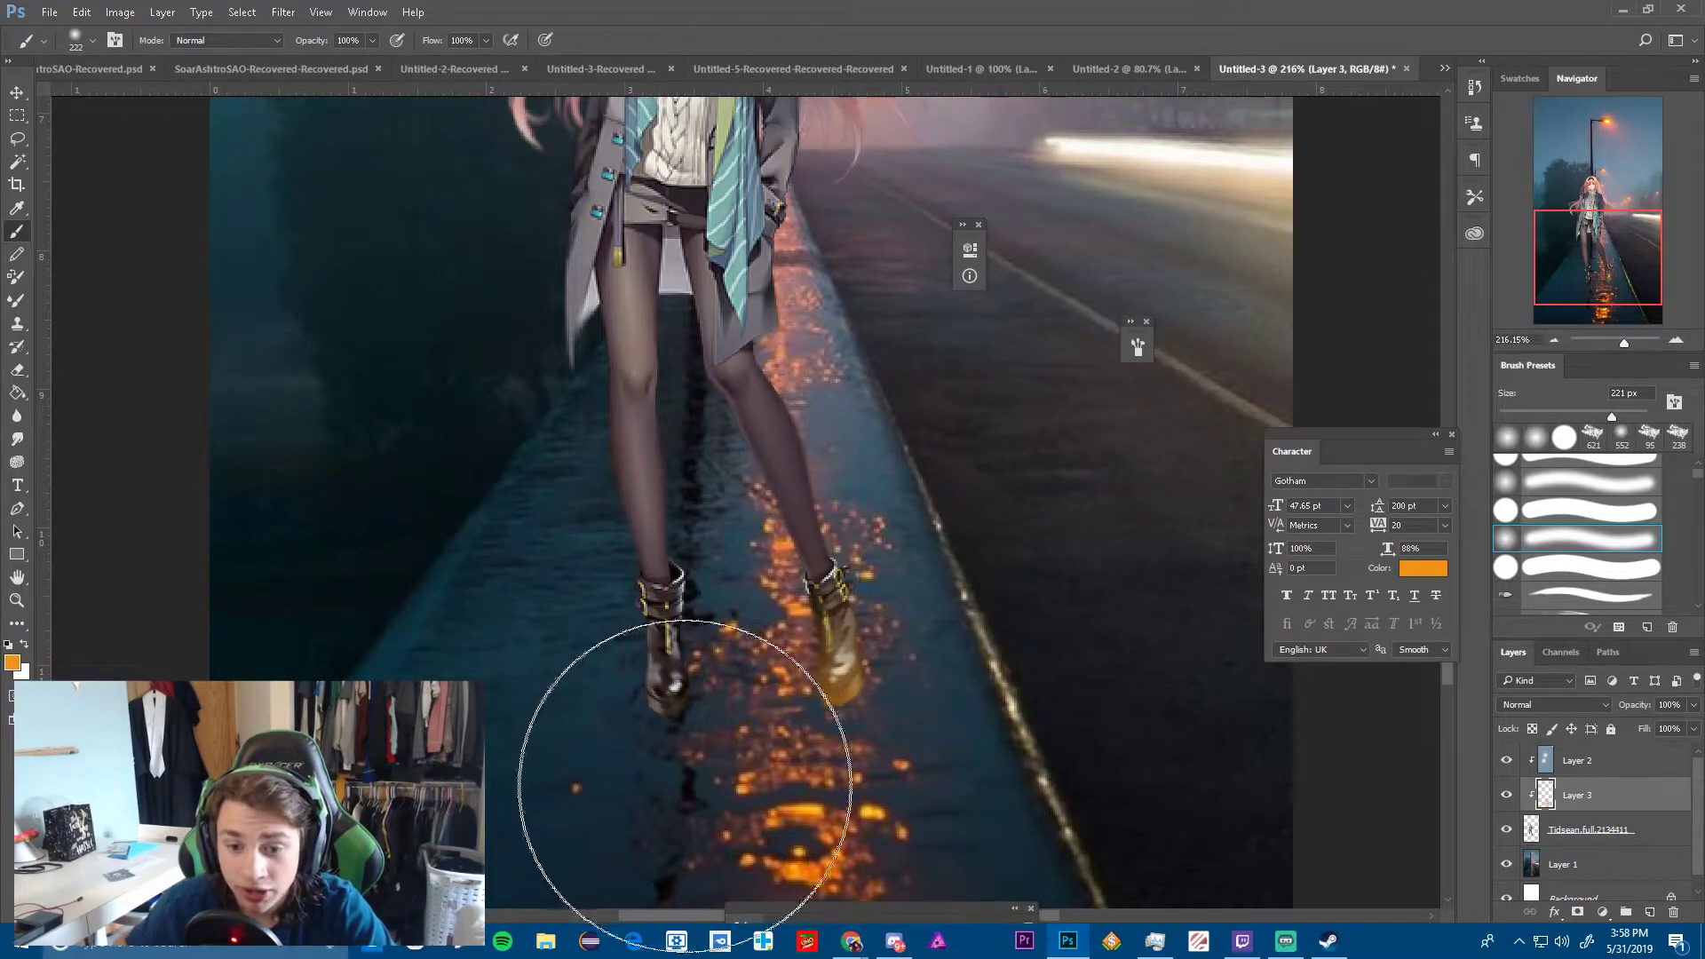
{"action": "key", "text": "ctrl+z"}
{"action": "left_click_drag", "start_coordinate": [967, 685], "coordinate": [647, 691]}
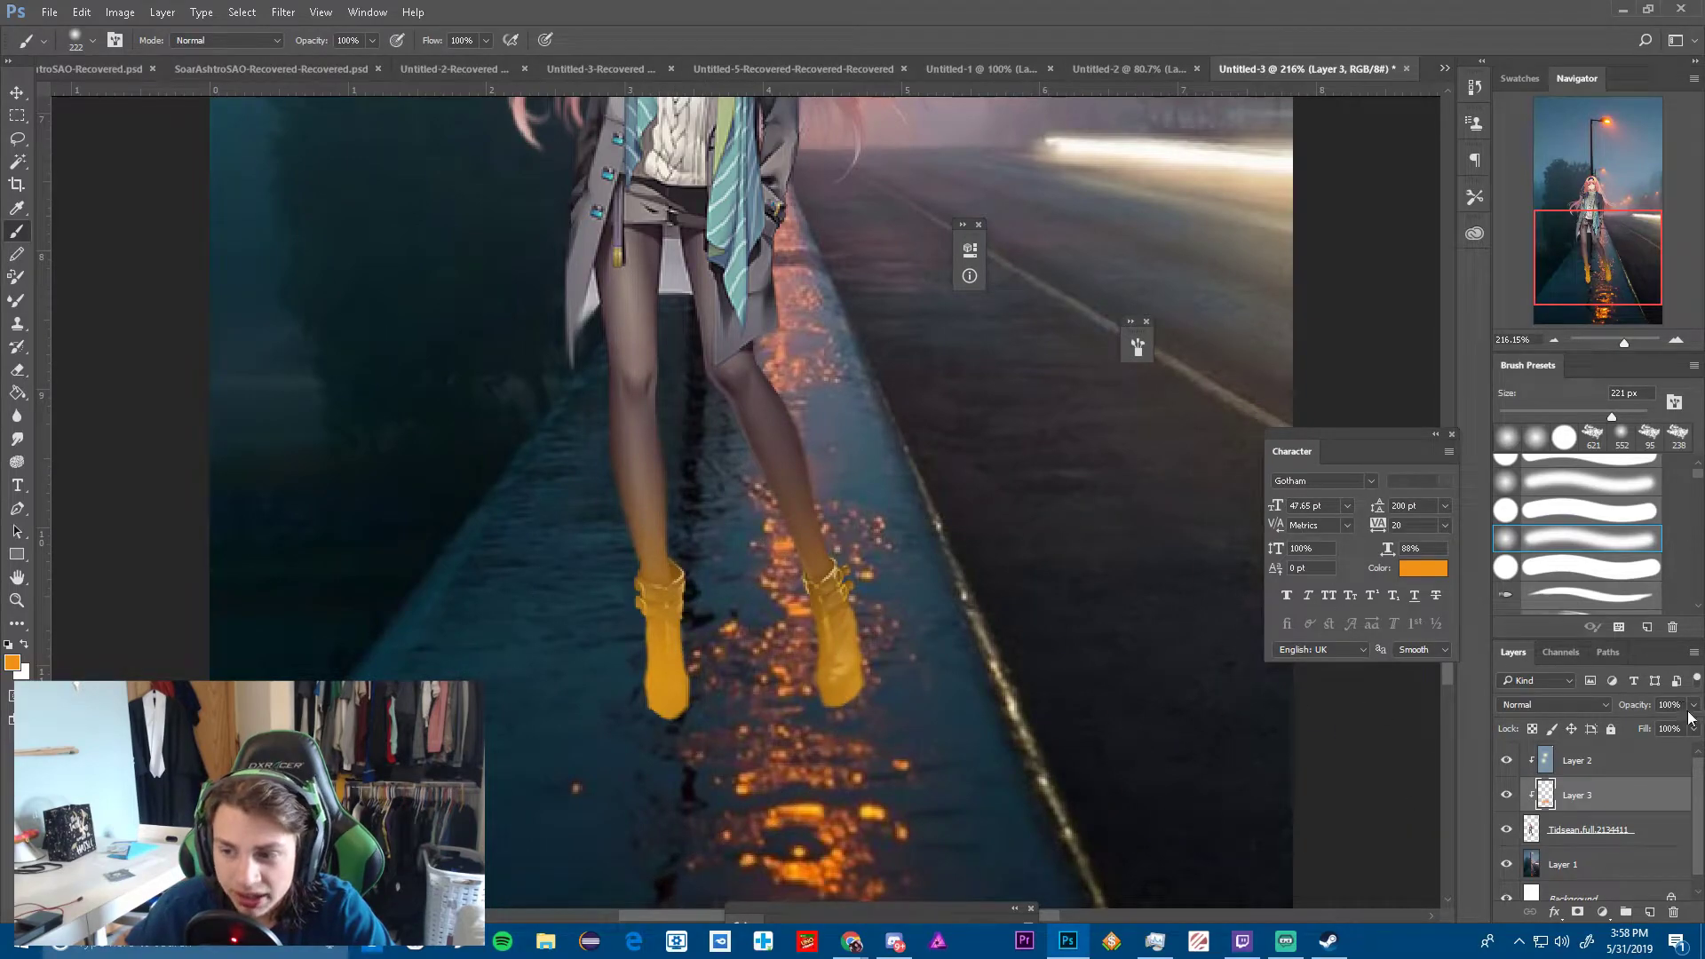
{"action": "left_click_drag", "start_coordinate": [1674, 728], "coordinate": [1573, 724]}
Paint dark blue sampled from the pavement over the bottoms of both boots on a new top layer with a small soft brush, at 59% layer opacity
{"action": "left_click_drag", "start_coordinate": [913, 616], "coordinate": [821, 647]}
{"action": "right_click", "coordinate": [880, 660]}
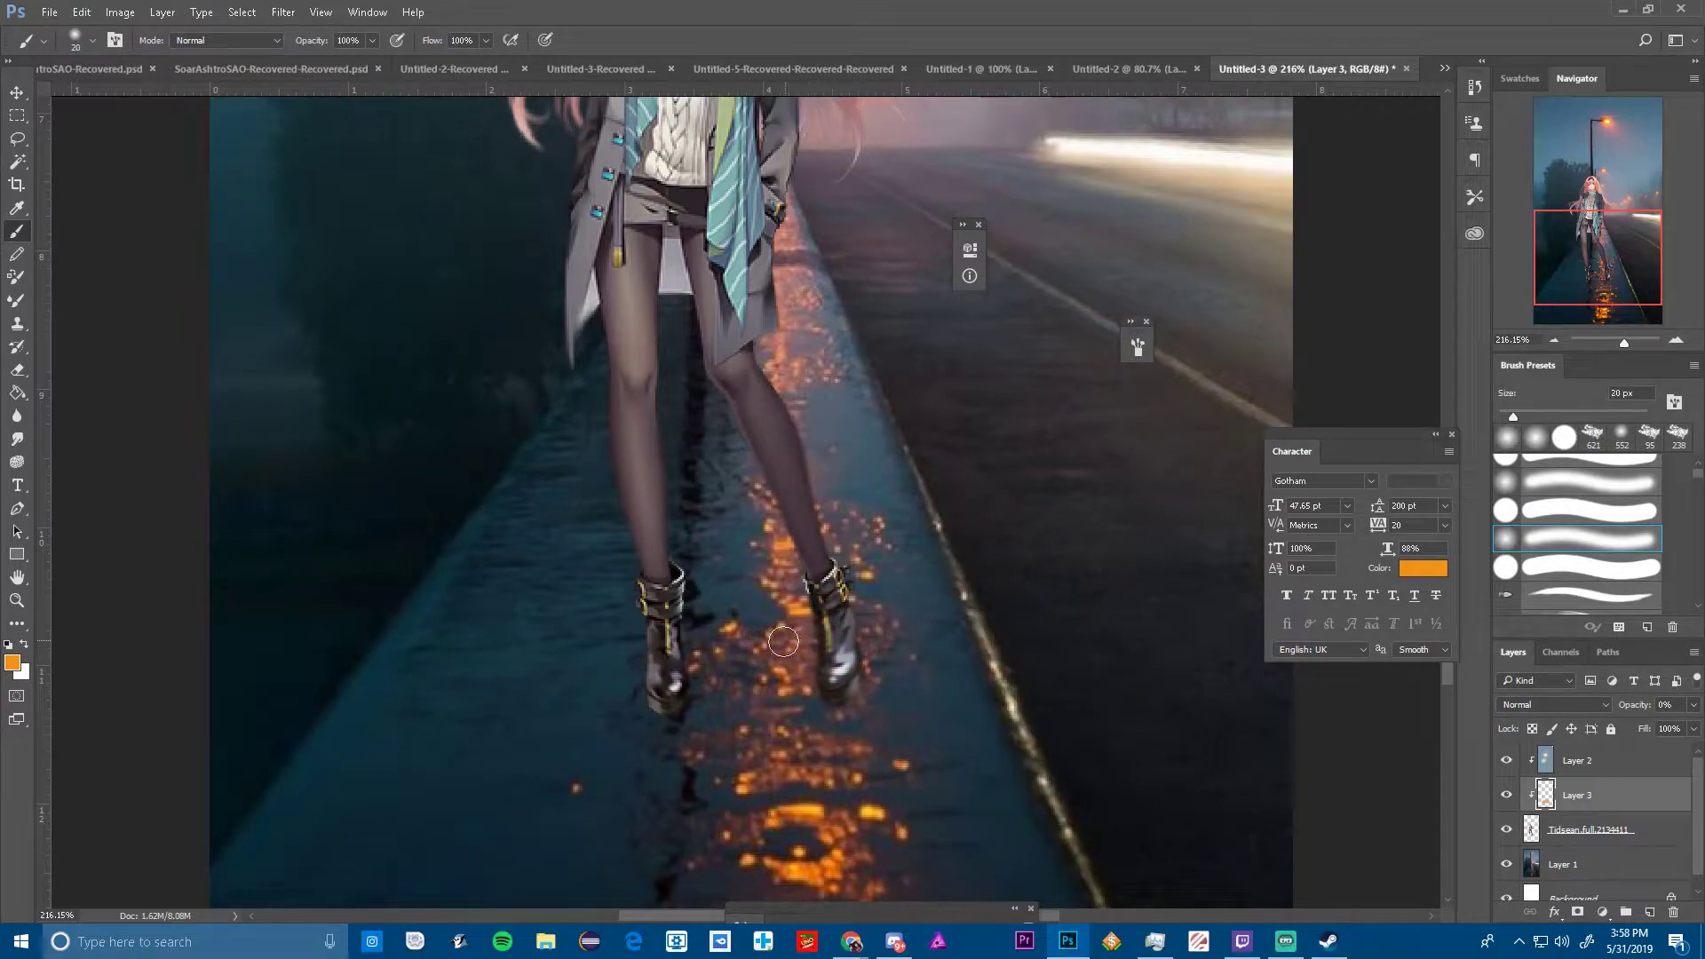
{"action": "key", "text": "i"}
{"action": "left_click", "coordinate": [932, 661]}
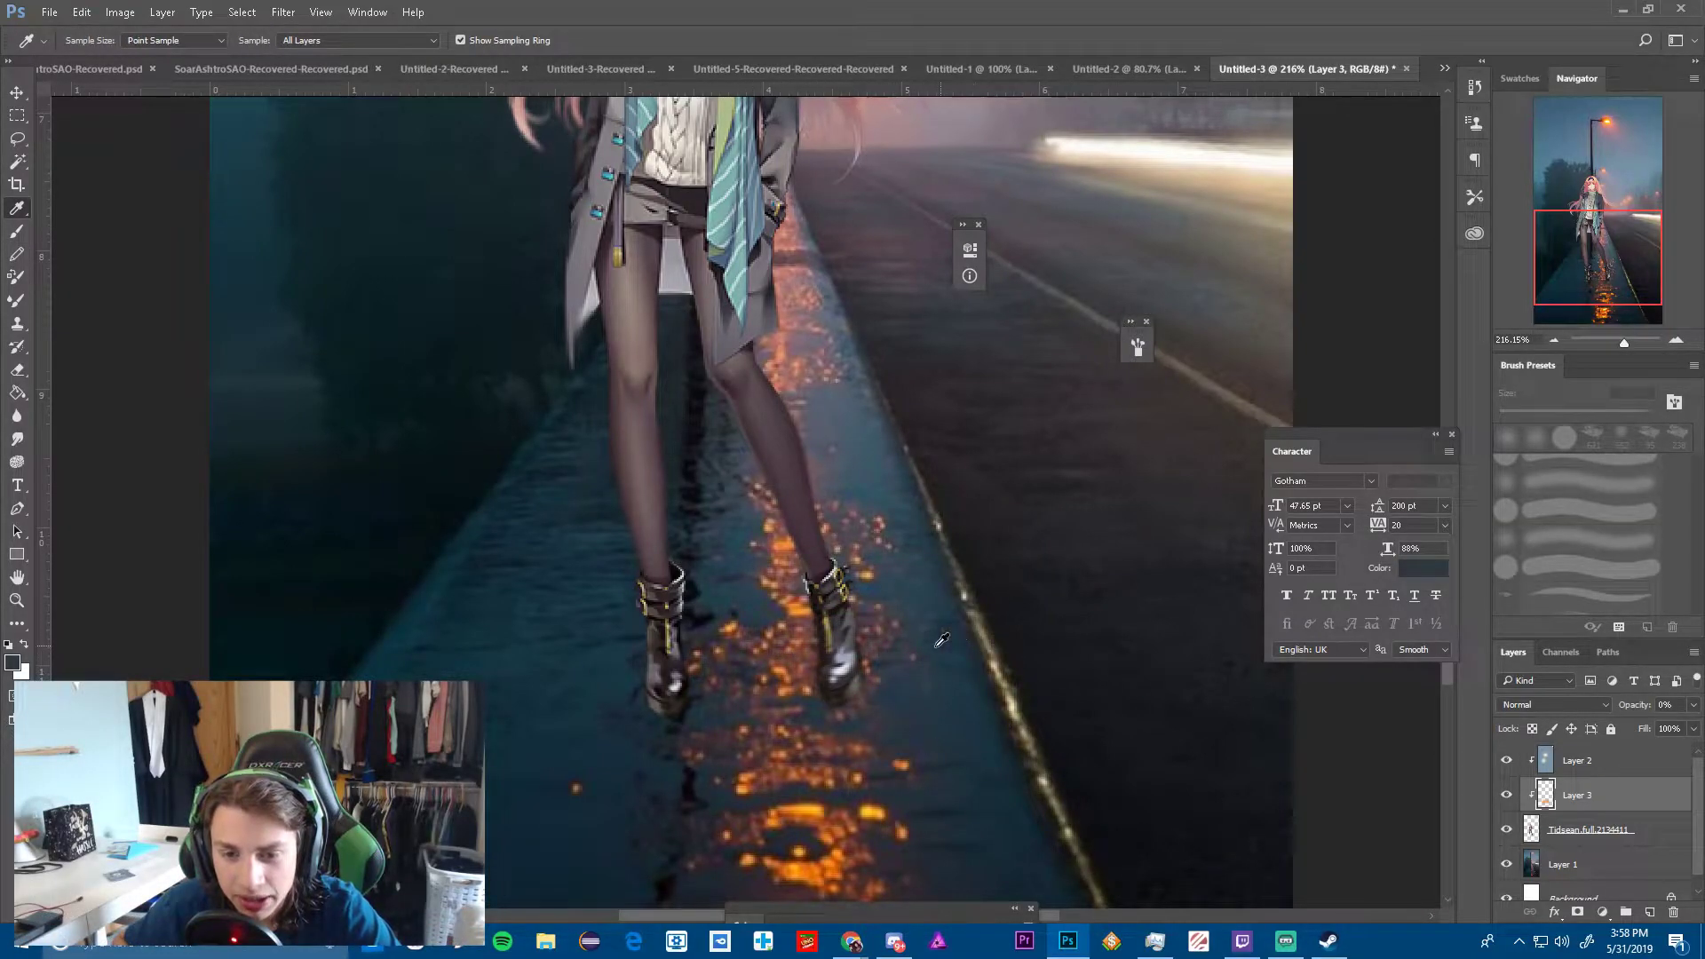
{"action": "key", "text": "b"}
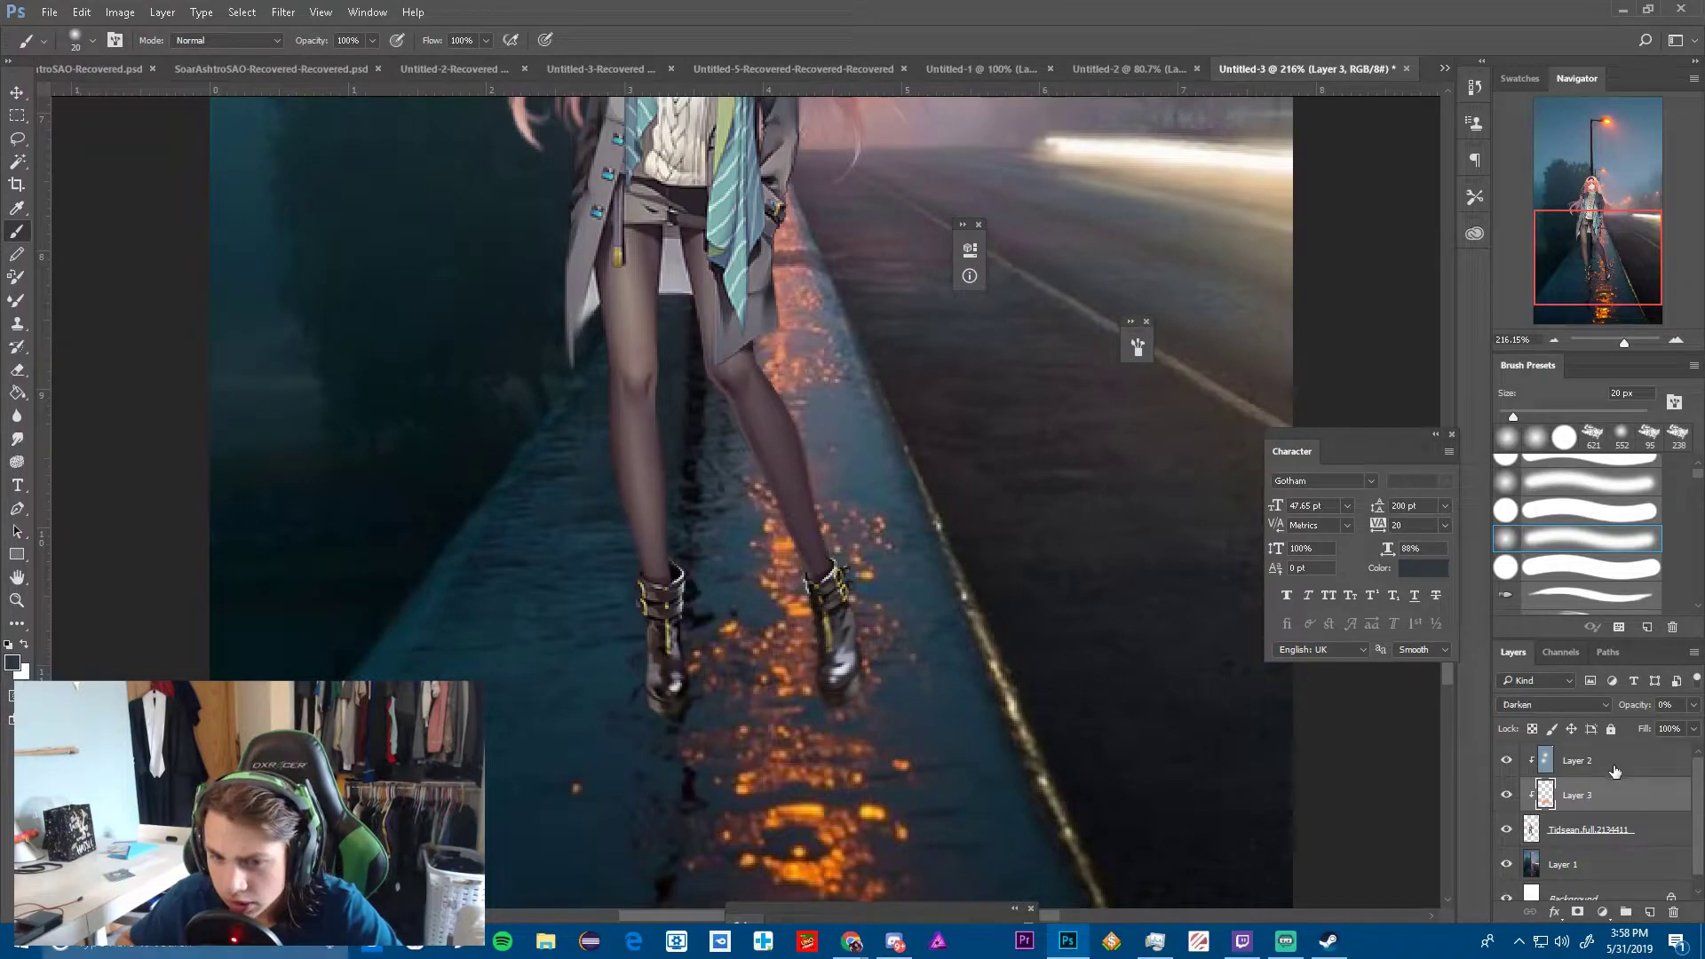
{"action": "left_click", "coordinate": [1615, 771]}
{"action": "left_click", "coordinate": [1649, 912]}
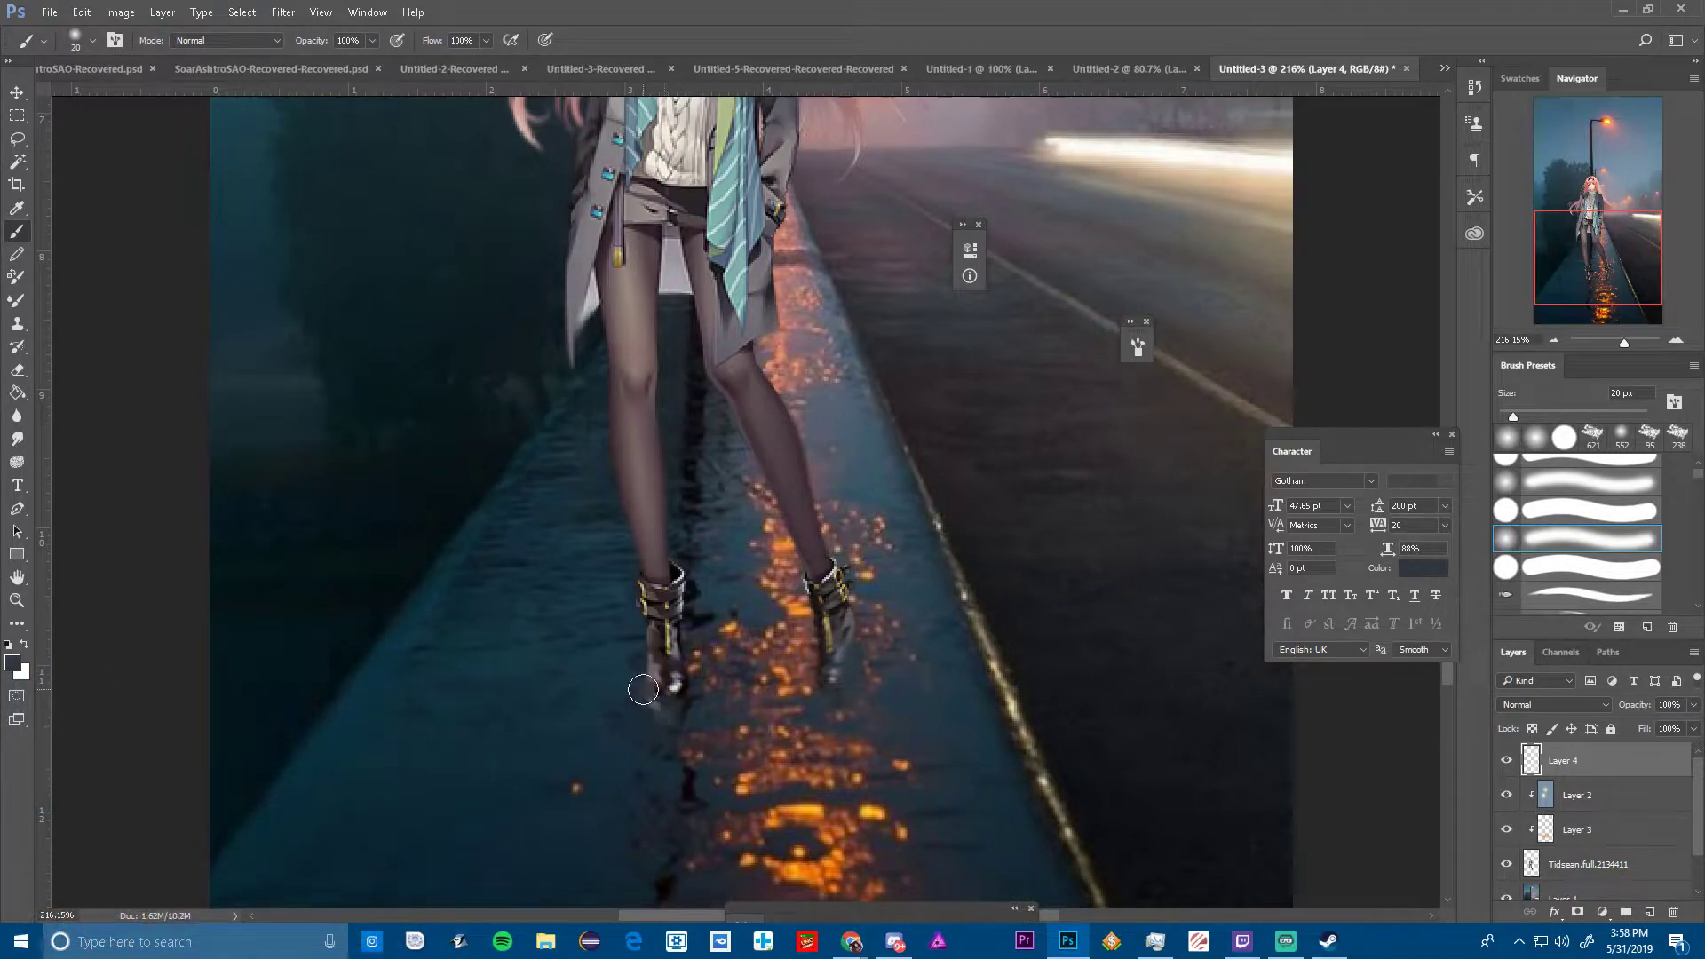
{"action": "scroll", "coordinate": [725, 699], "scroll_direction": "down", "scroll_amount": 5}
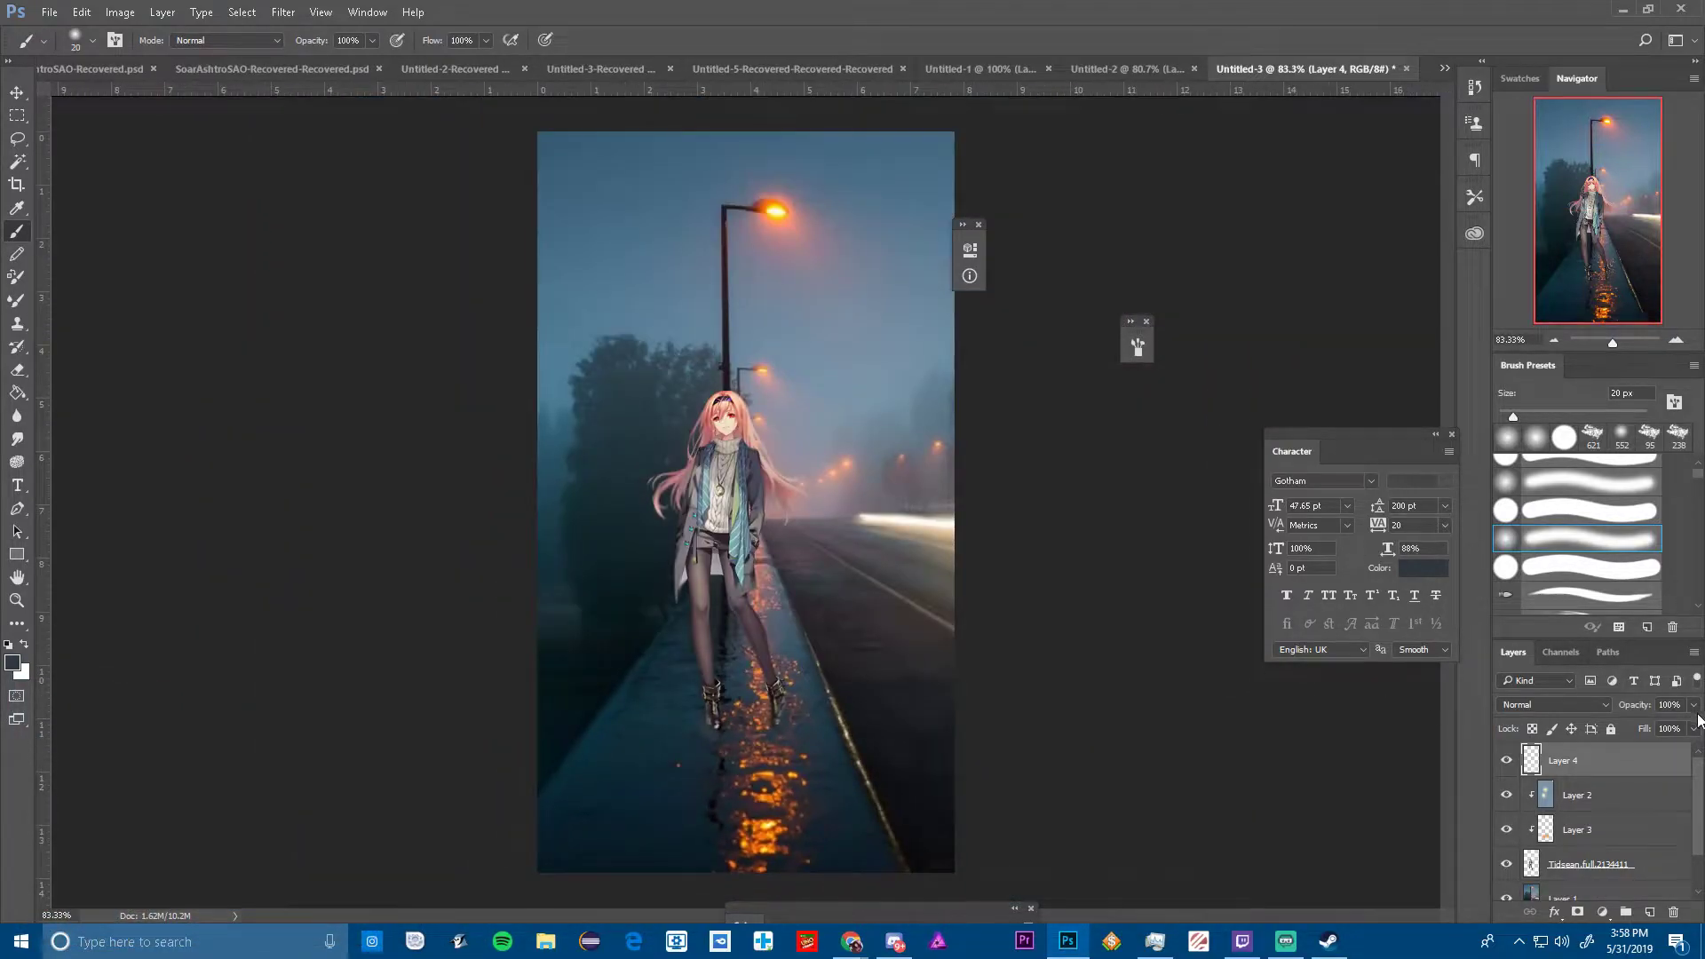
{"action": "scroll", "coordinate": [855, 432], "scroll_direction": "down", "scroll_amount": 1}
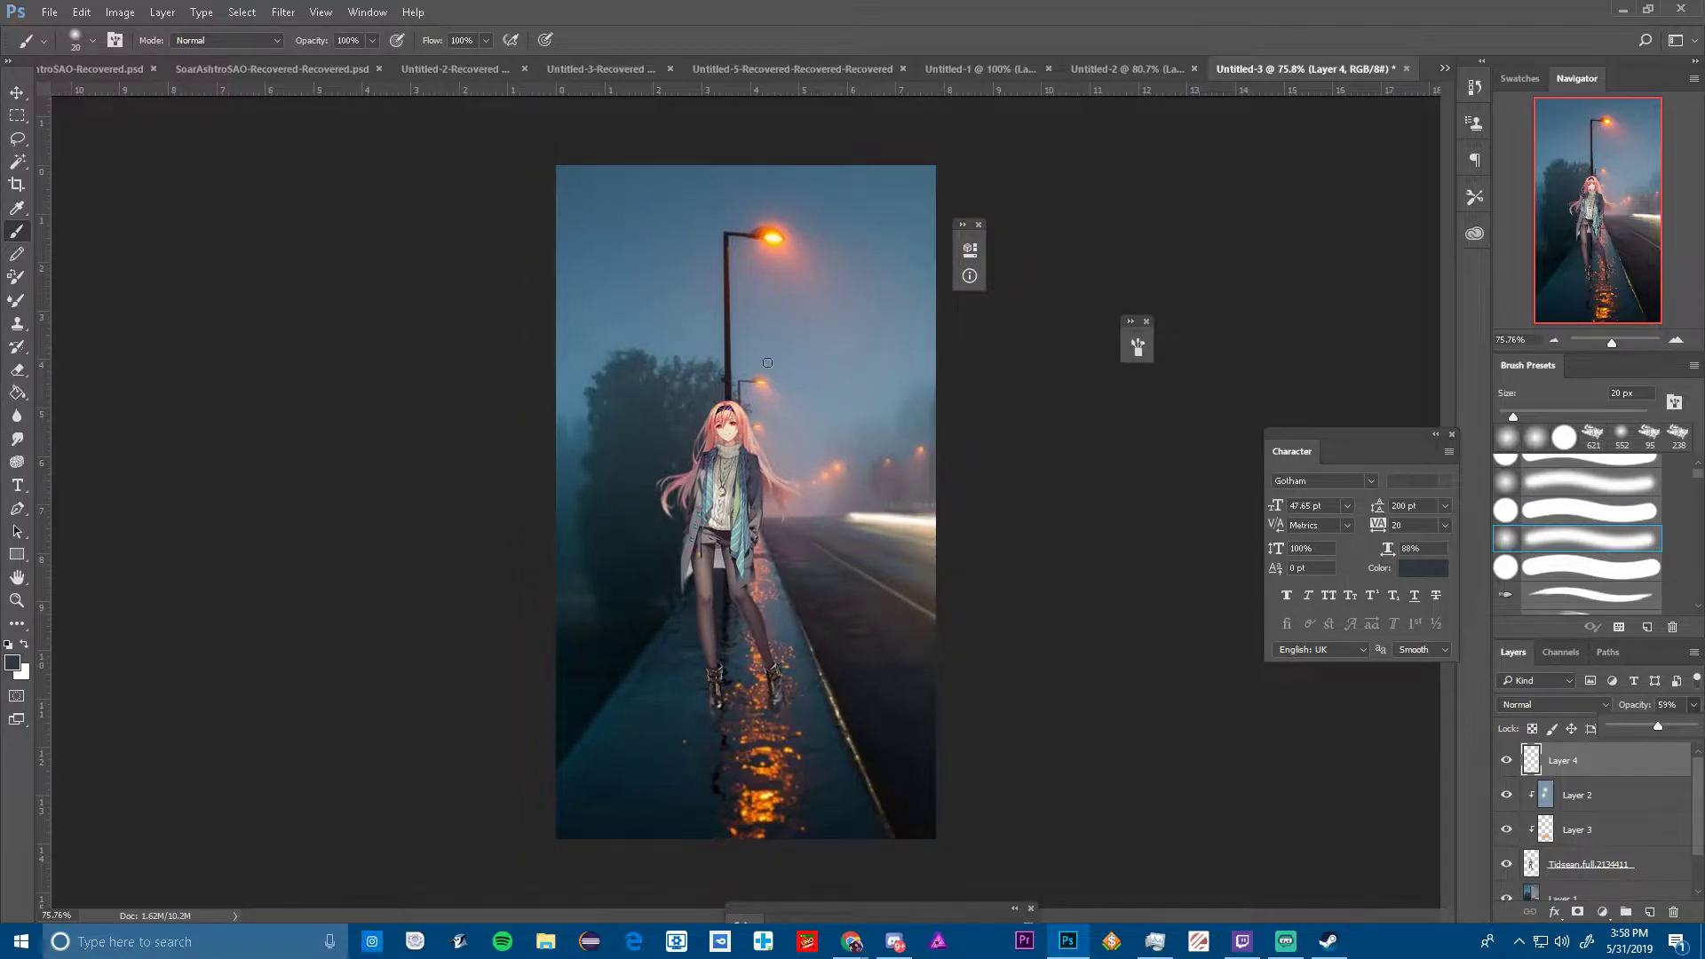
Try a pale yellow glow sampled from the street lamp around the lamp head on Layer 4, using increasingly large soft brushes
{"action": "left_click", "coordinate": [774, 237], "text": "alt"}
{"action": "right_click", "coordinate": [755, 282], "text": "alt"}
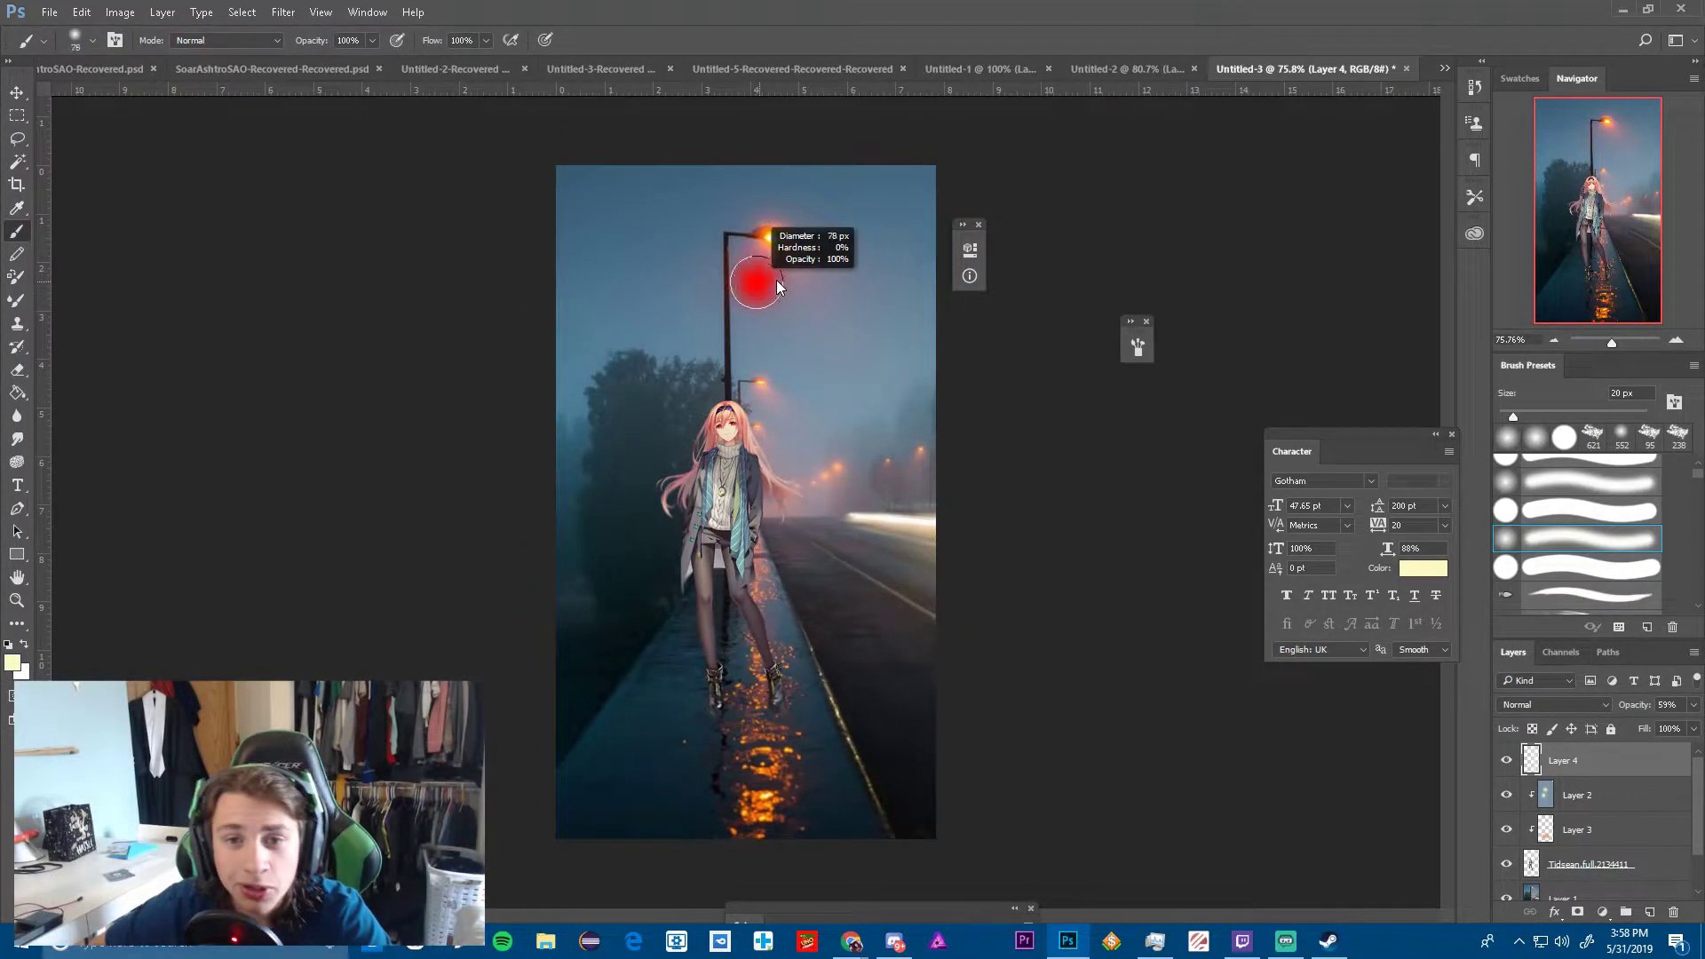
{"action": "left_click", "coordinate": [766, 238]}
{"action": "key", "text": "ctrl+z"}
{"action": "right_click", "coordinate": [770, 236], "text": "alt"}
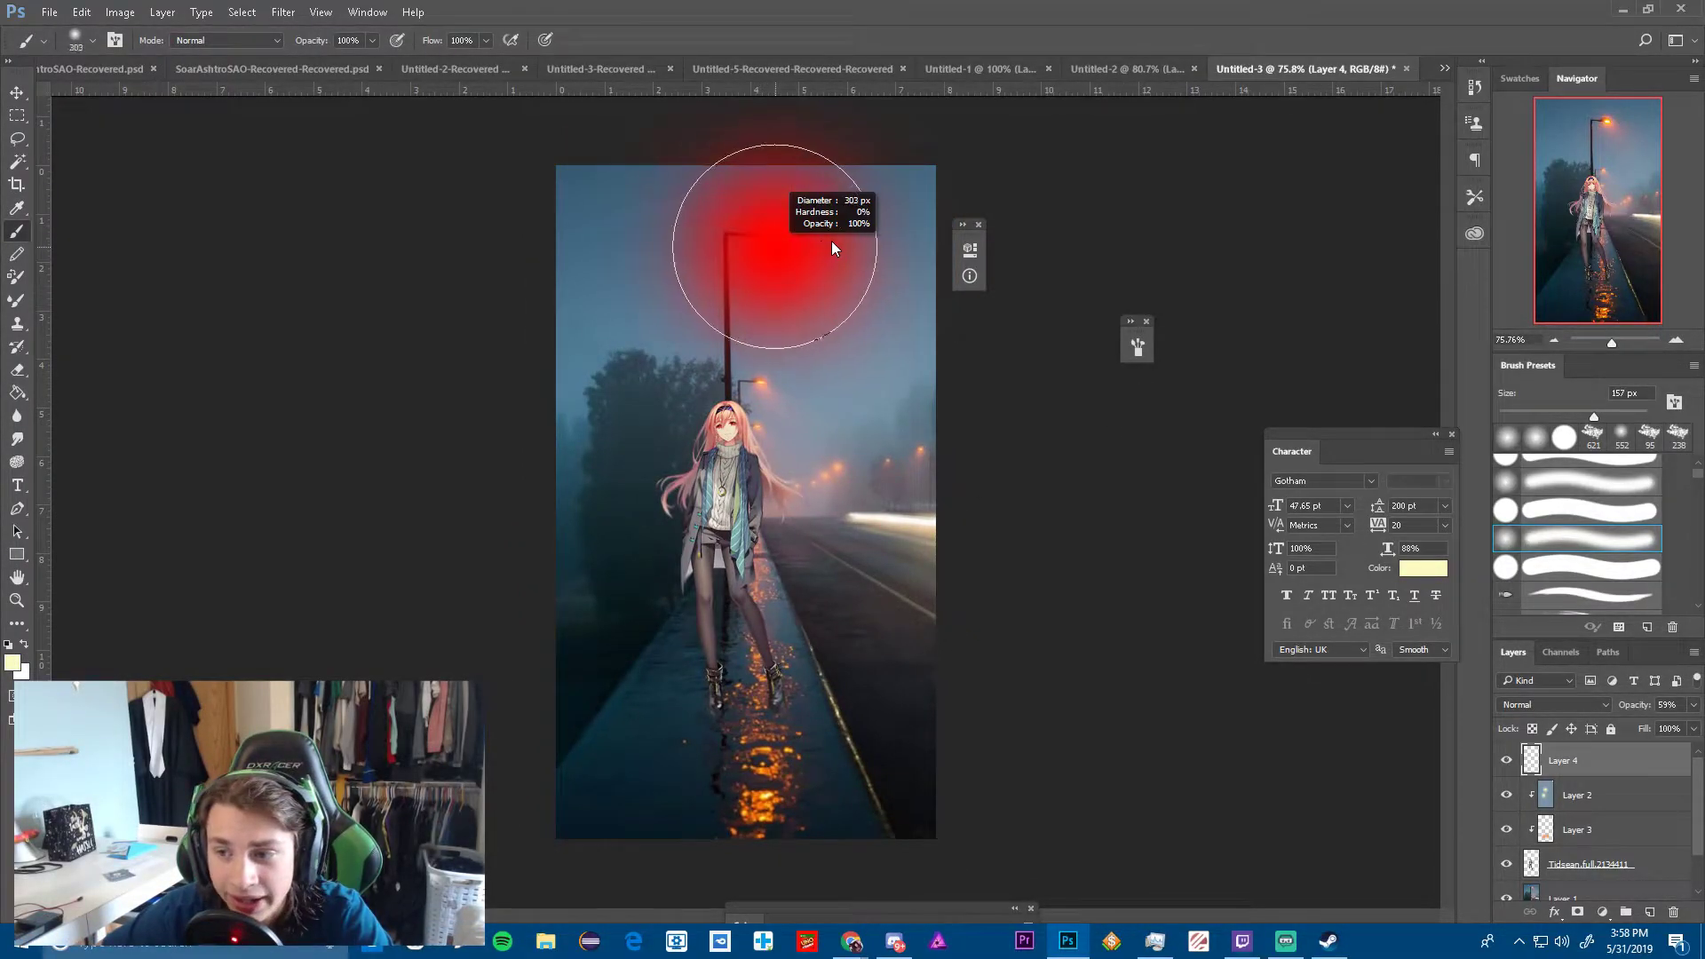
{"action": "left_click", "coordinate": [773, 235]}
{"action": "key", "text": "ctrl+z"}
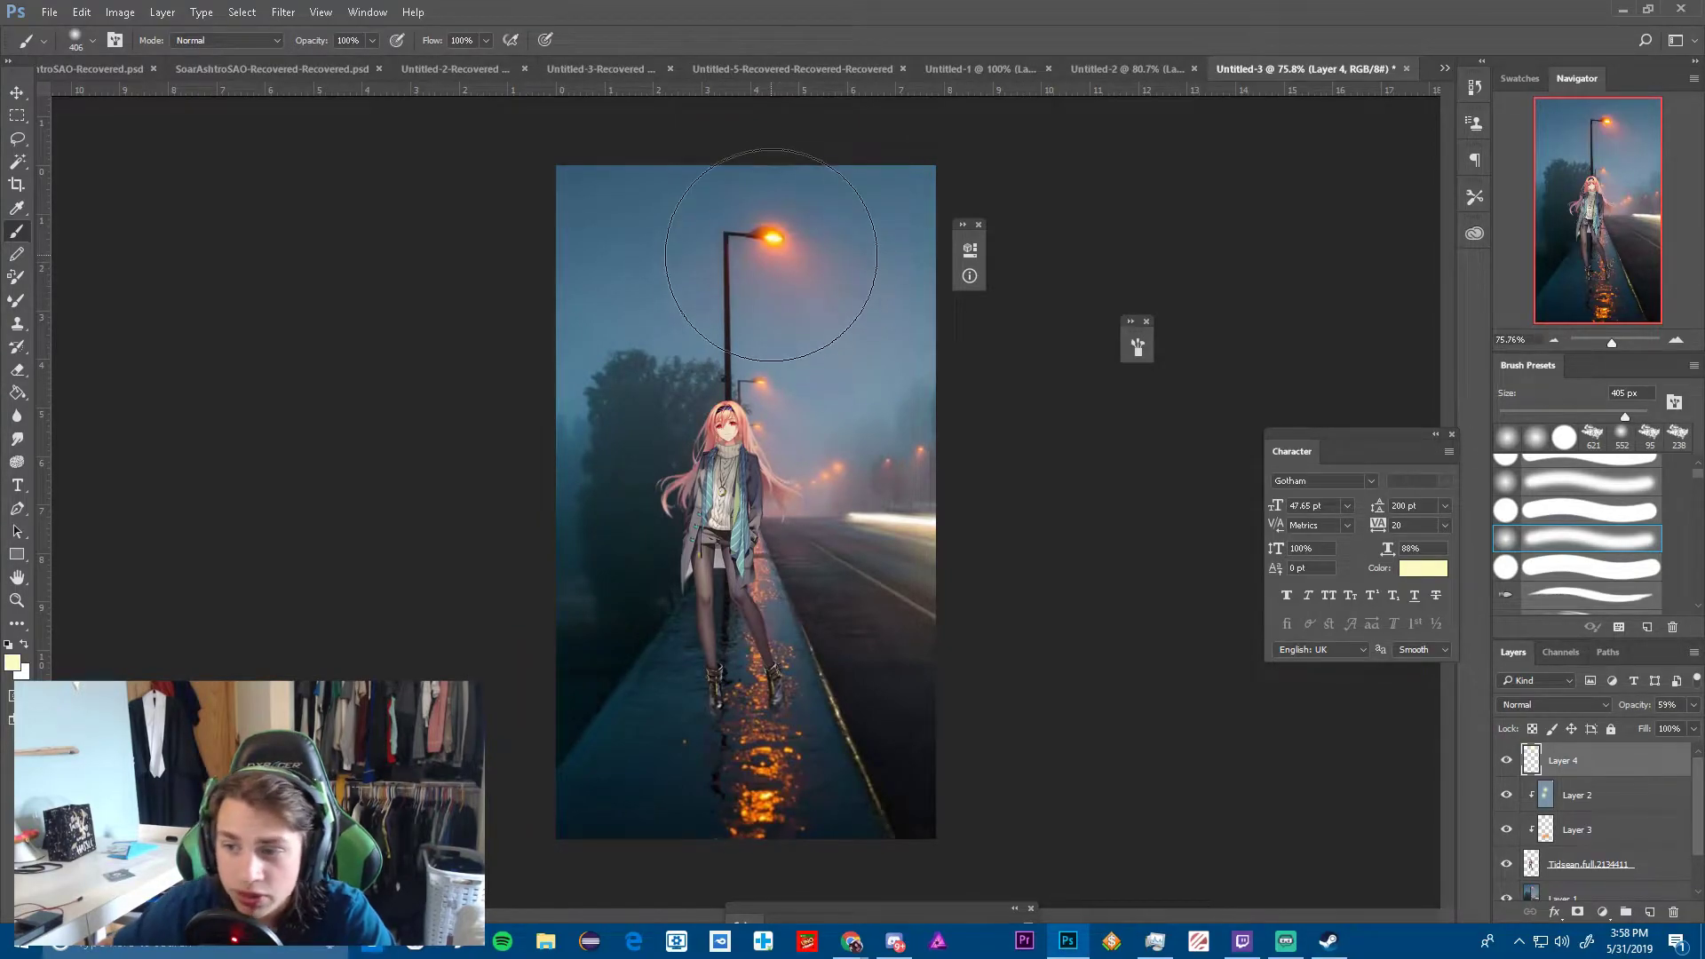
{"action": "scroll", "coordinate": [794, 240], "scroll_direction": "up", "scroll_amount": 2}
{"action": "right_click", "coordinate": [798, 244], "text": "alt"}
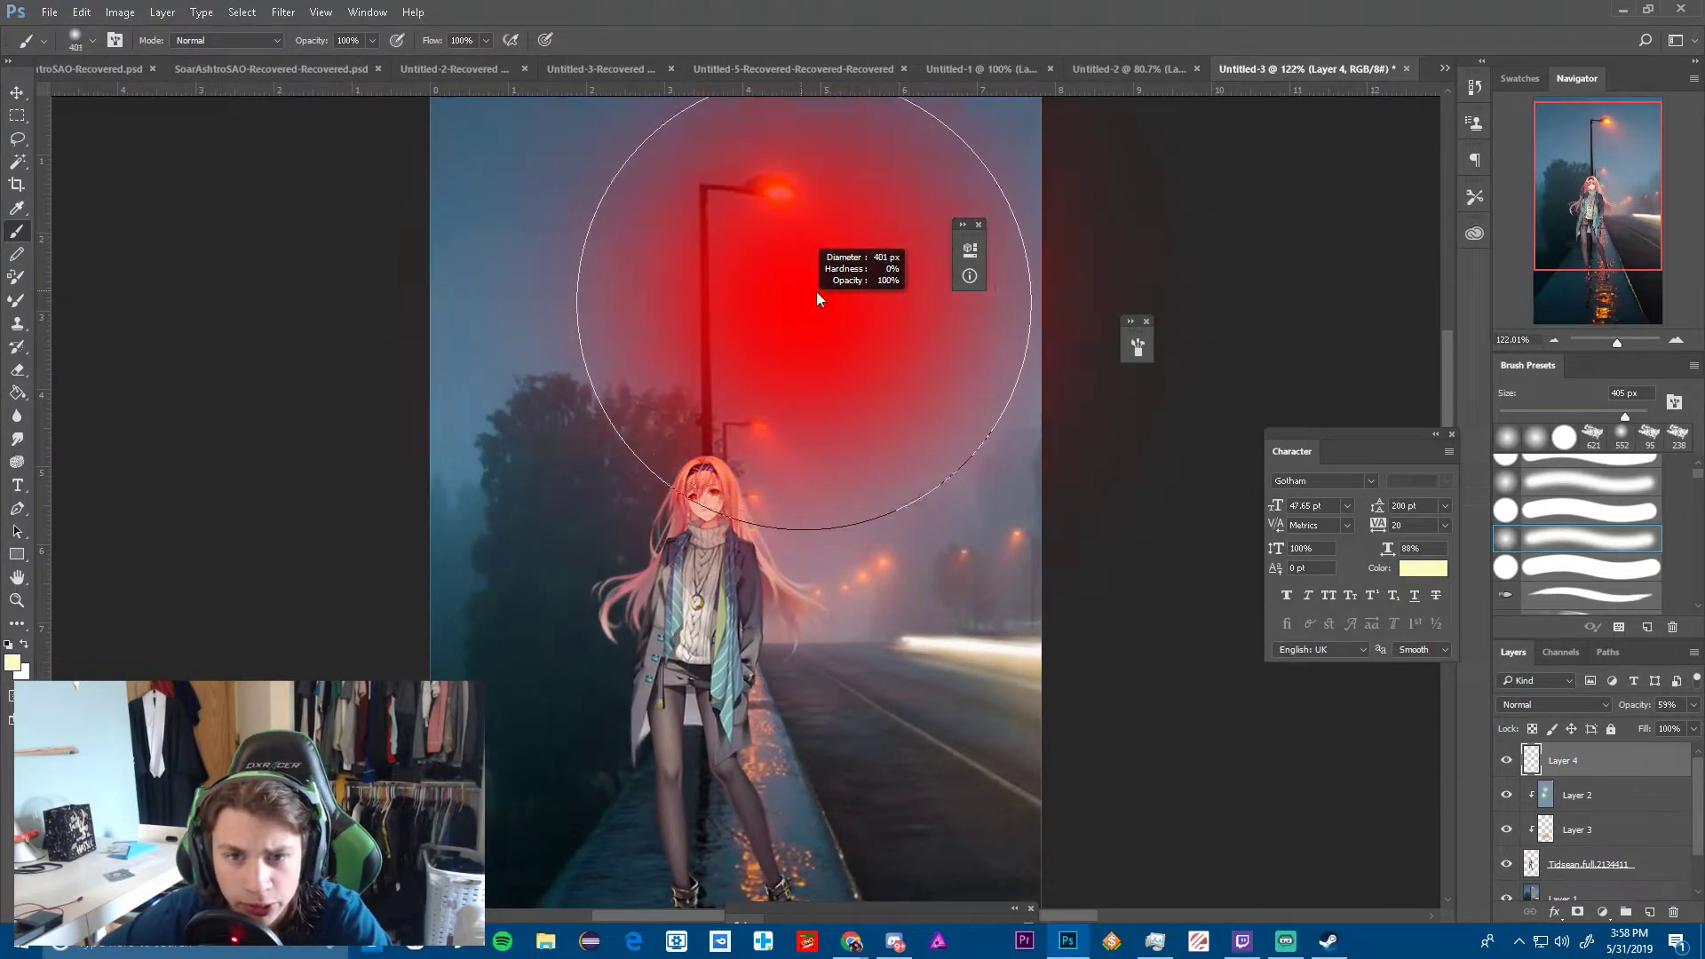
{"action": "left_click", "coordinate": [797, 256]}
{"action": "key", "text": "ctrl+z"}
{"action": "key", "text": "ctrl+z"}
Paint a peach glow sampled from the smaller lamp around the main street lamp with a 445 px soft brush, and trim it with a 438 px eraser
{"action": "key", "text": "o"}
{"action": "key", "text": "i"}
{"action": "left_click", "coordinate": [756, 429]}
{"action": "key", "text": "b"}
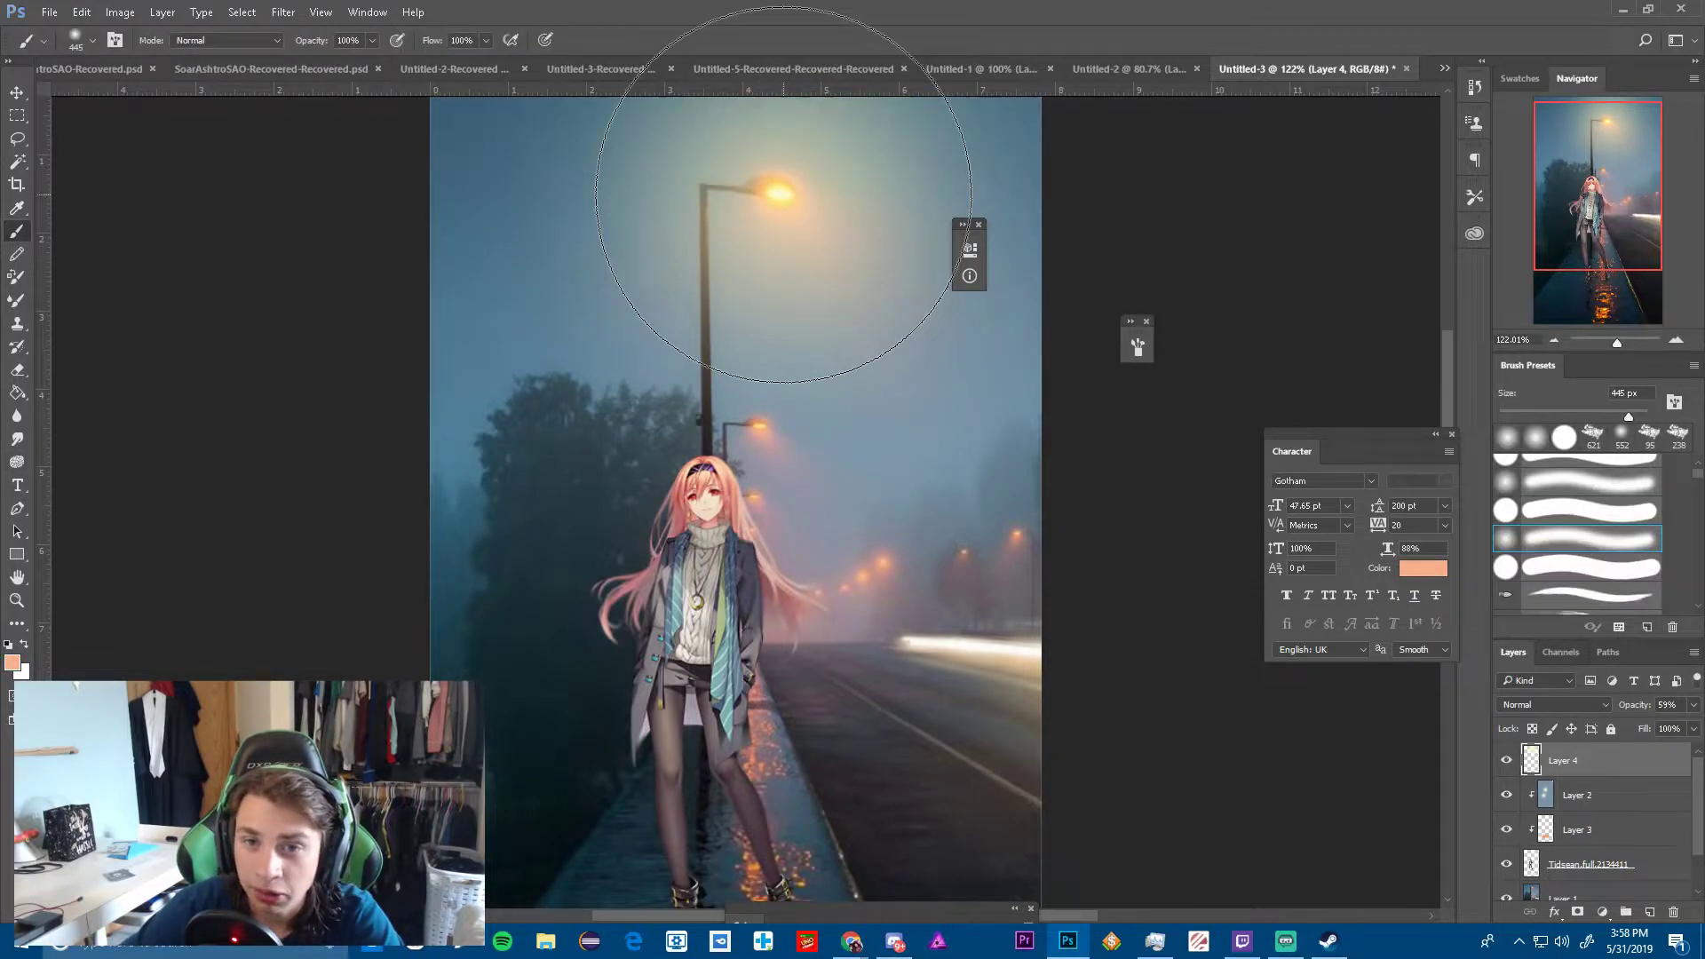
{"action": "left_click", "coordinate": [782, 194]}
{"action": "key", "text": "ctrl+minus"}
{"action": "key", "text": "ctrl+plus"}
{"action": "key", "text": "e"}
{"action": "key", "text": "ctrl+minus"}
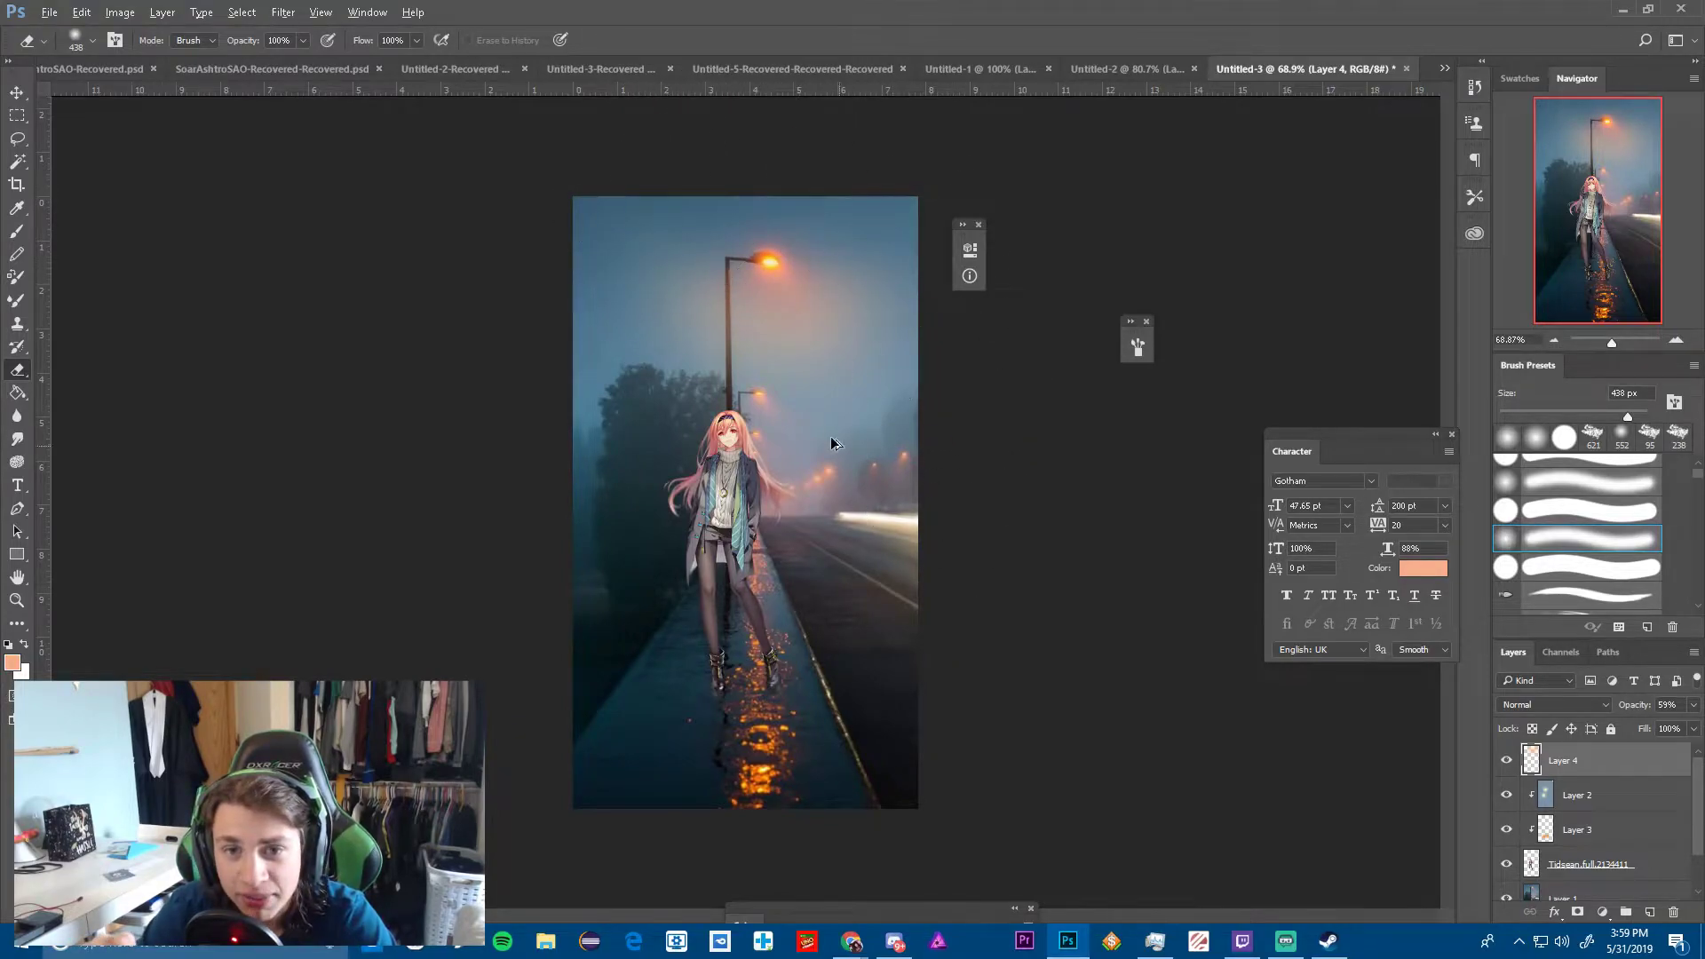
{"action": "key", "text": "ctrl+plus"}
{"action": "key", "text": "b"}
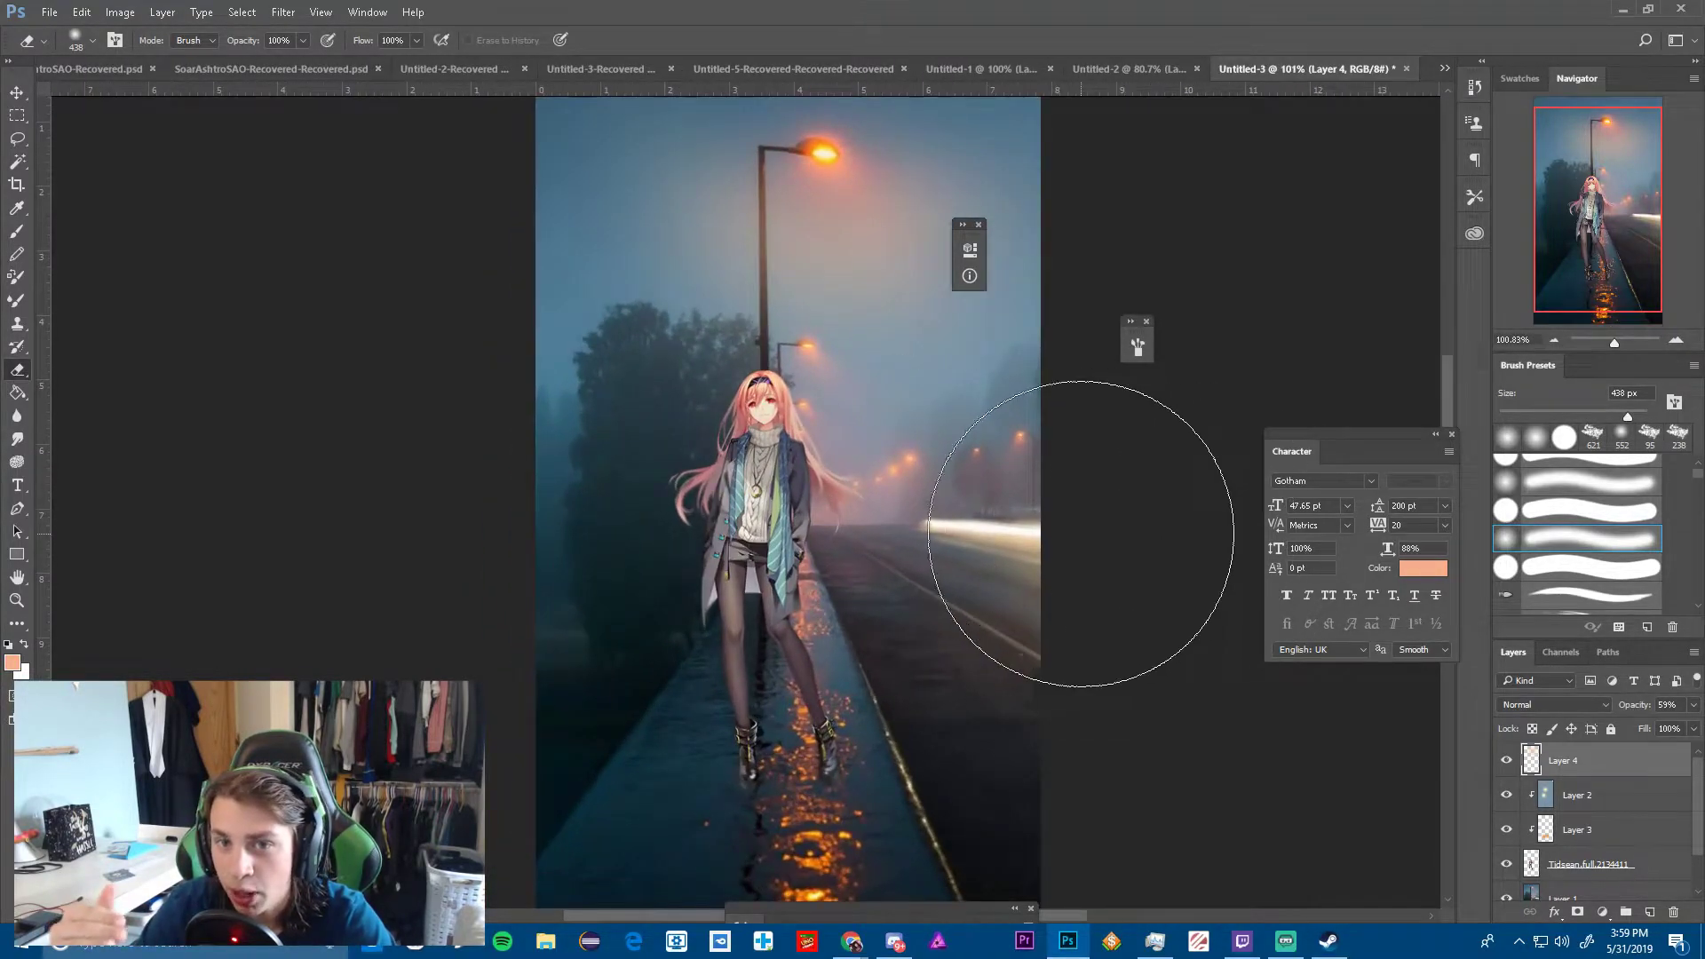
Duplicate Layer 1, hide the original, and blur the copy's outer edges with a 551 px Blur tool at 50% strength
{"action": "key", "text": "r"}
{"action": "scroll", "coordinate": [675, 461], "scroll_direction": "down", "scroll_amount": 2}
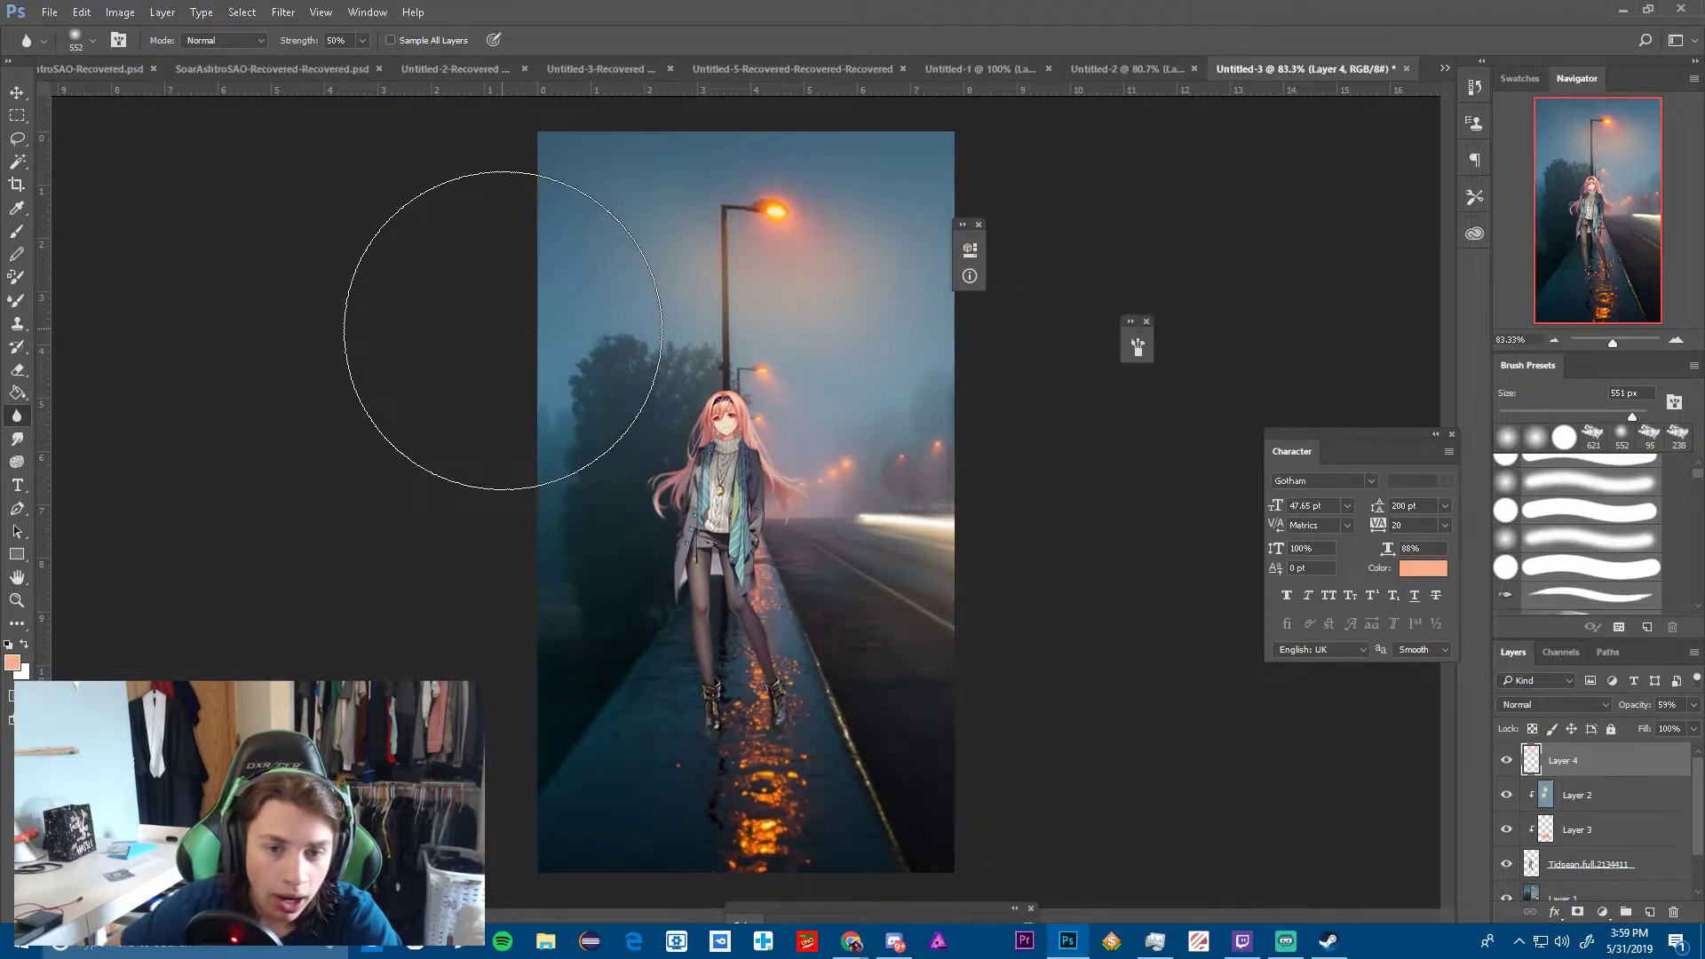
{"action": "left_click", "coordinate": [1608, 857]}
{"action": "left_click", "coordinate": [1567, 898]}
{"action": "key", "text": "ctrl+j"}
{"action": "mouse_move", "coordinate": [515, 419]}
{"action": "left_mouse_down"}
{"action": "mouse_move", "coordinate": [617, 407]}
{"action": "mouse_move", "coordinate": [647, 449]}
{"action": "mouse_move", "coordinate": [614, 437]}
{"action": "left_mouse_up"}
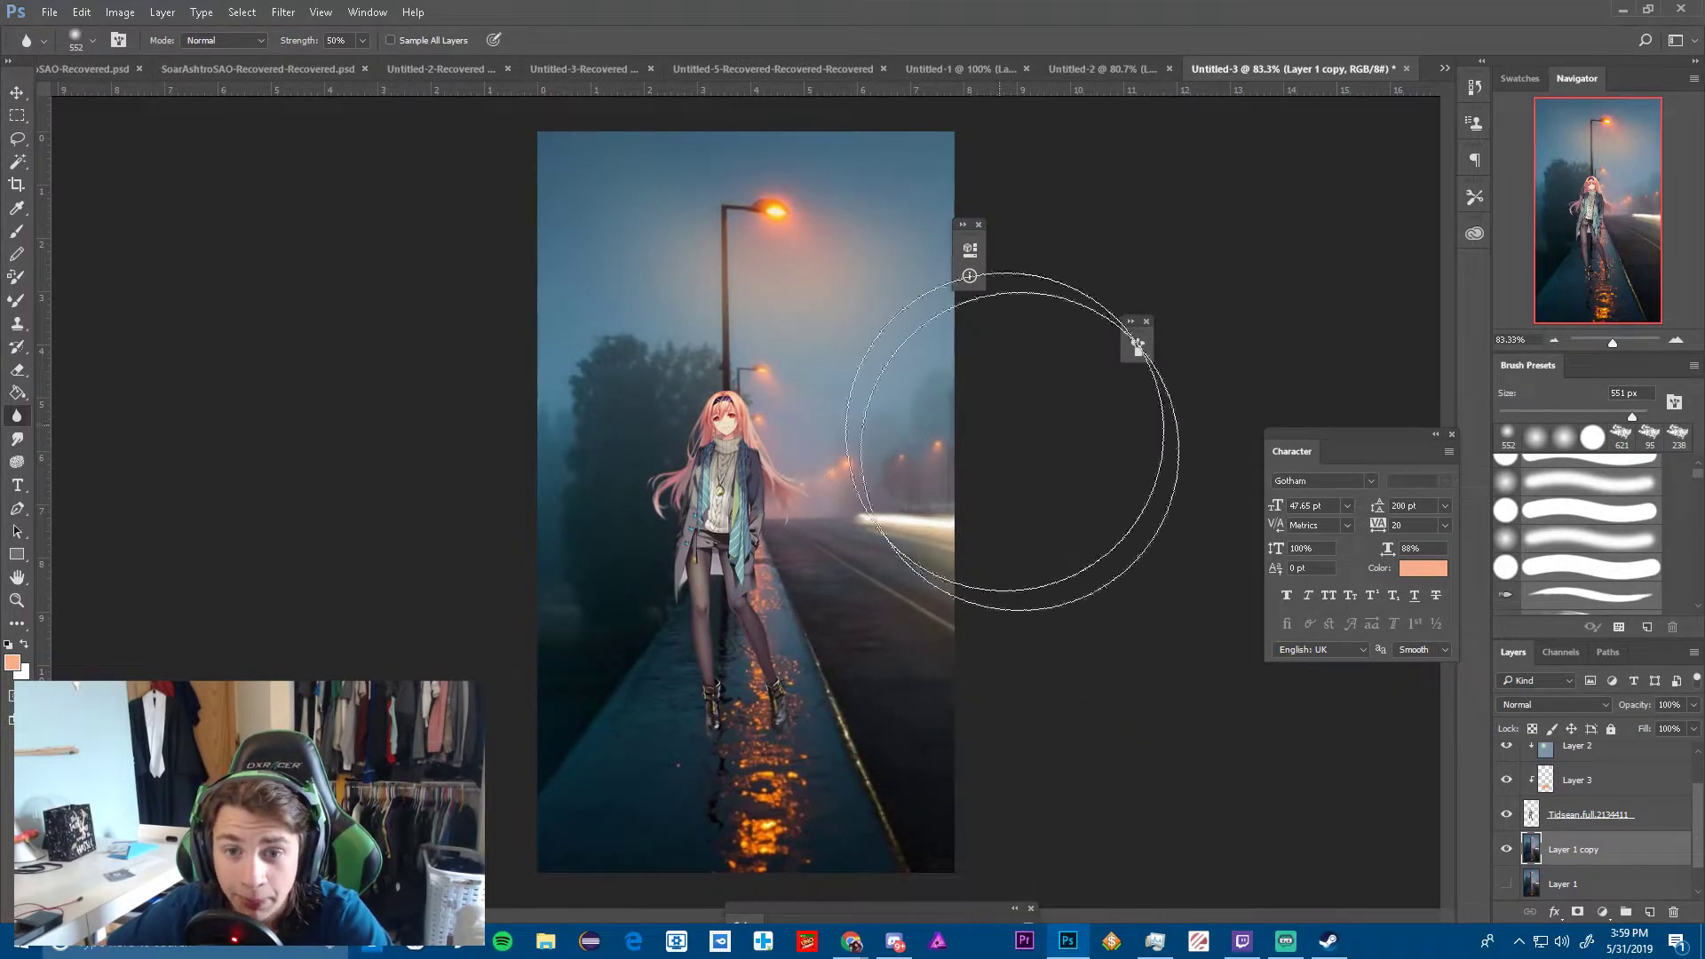
{"action": "scroll", "coordinate": [777, 564], "scroll_direction": "up", "scroll_amount": 1}
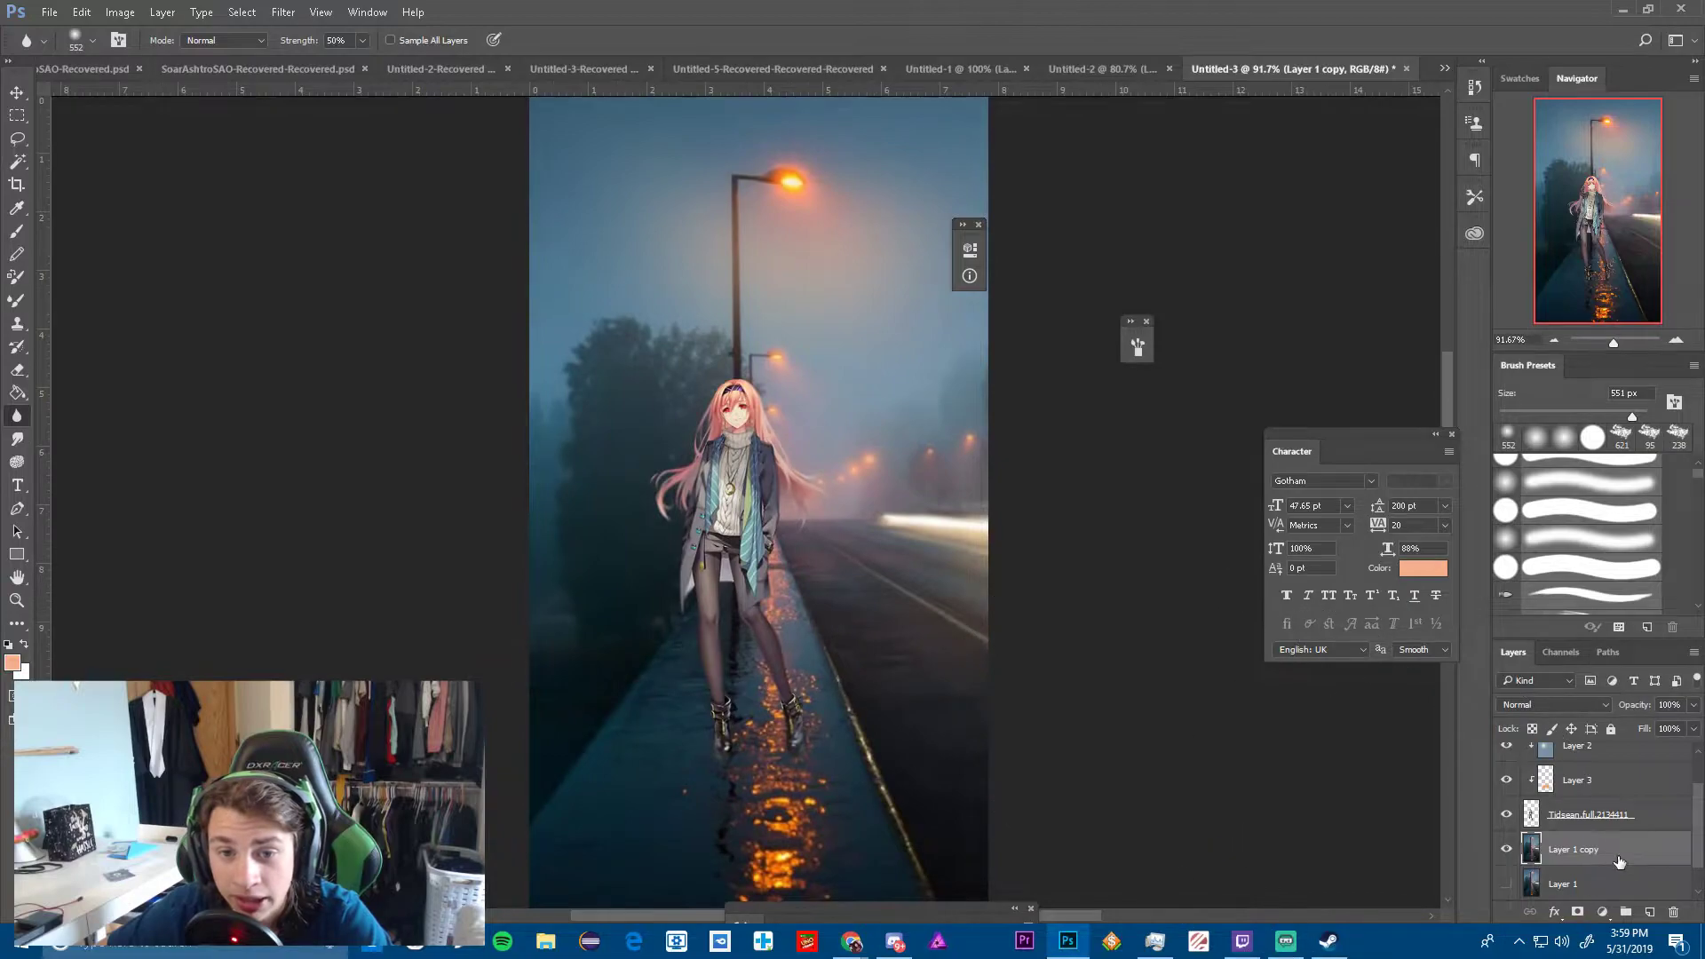
Add a Color Overlay effect to the character layer using the dark grey #2b292c sampled from the road
{"action": "right_click", "coordinate": [1581, 815]}
{"action": "key", "text": "Escape"}
{"action": "key", "text": "h"}
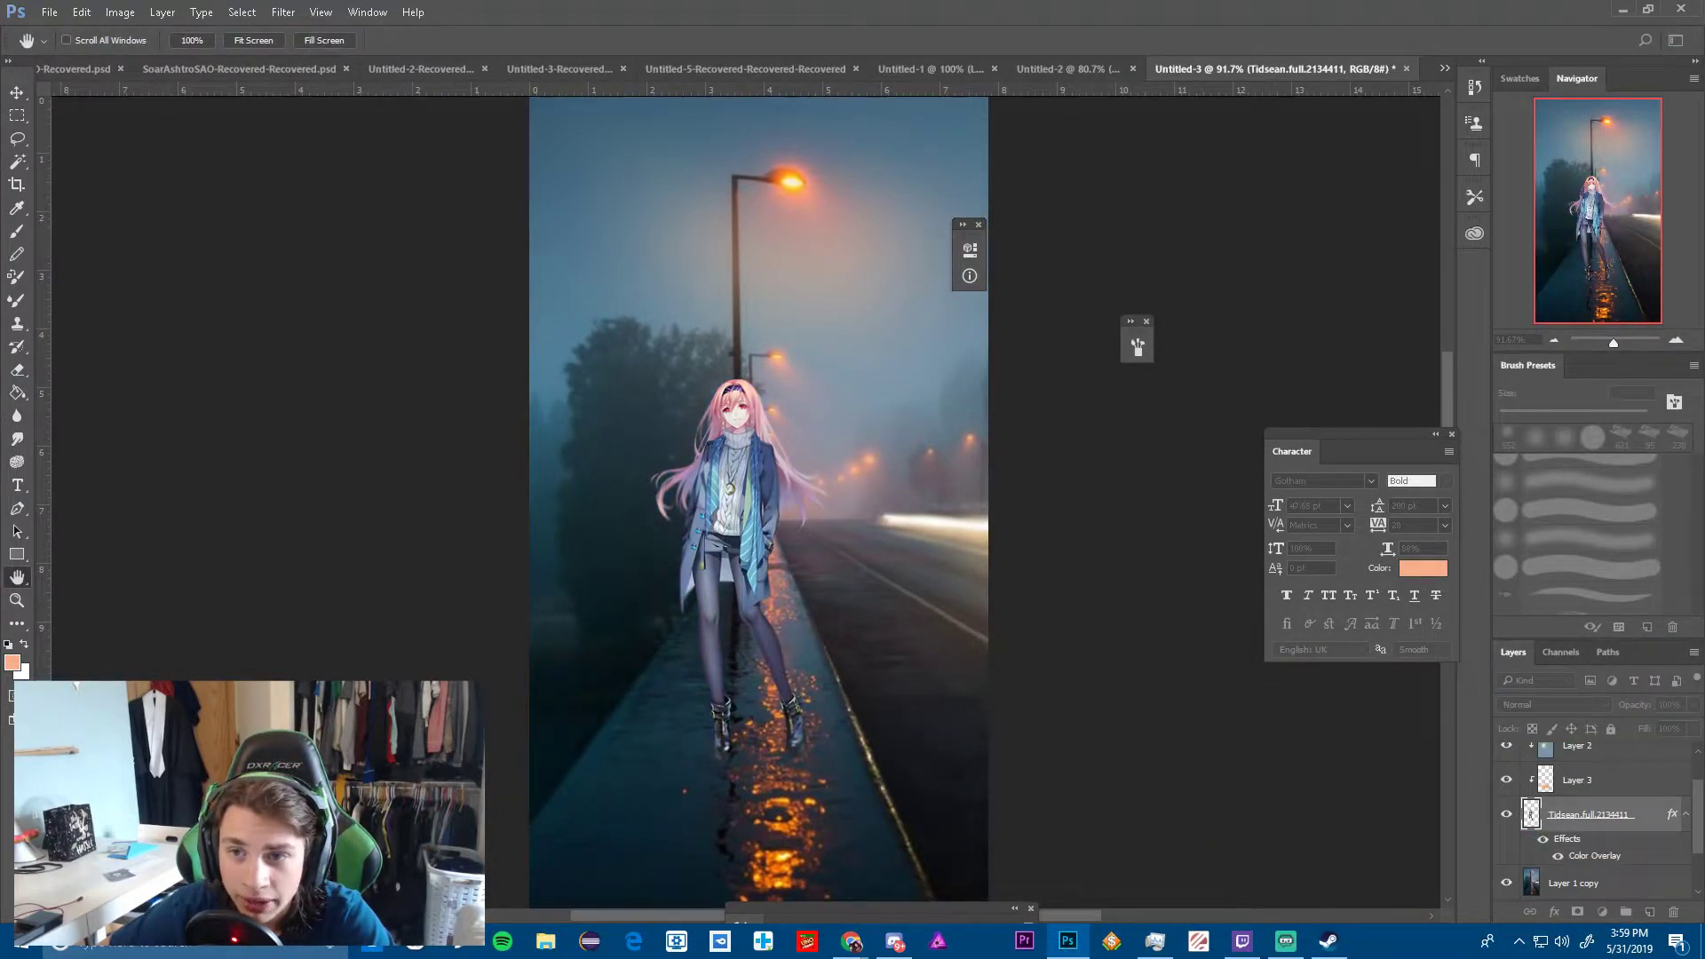
{"action": "left_click", "coordinate": [1045, 330]}
{"action": "left_click_drag", "start_coordinate": [814, 215], "coordinate": [1360, 233]}
{"action": "left_click", "coordinate": [823, 598]}
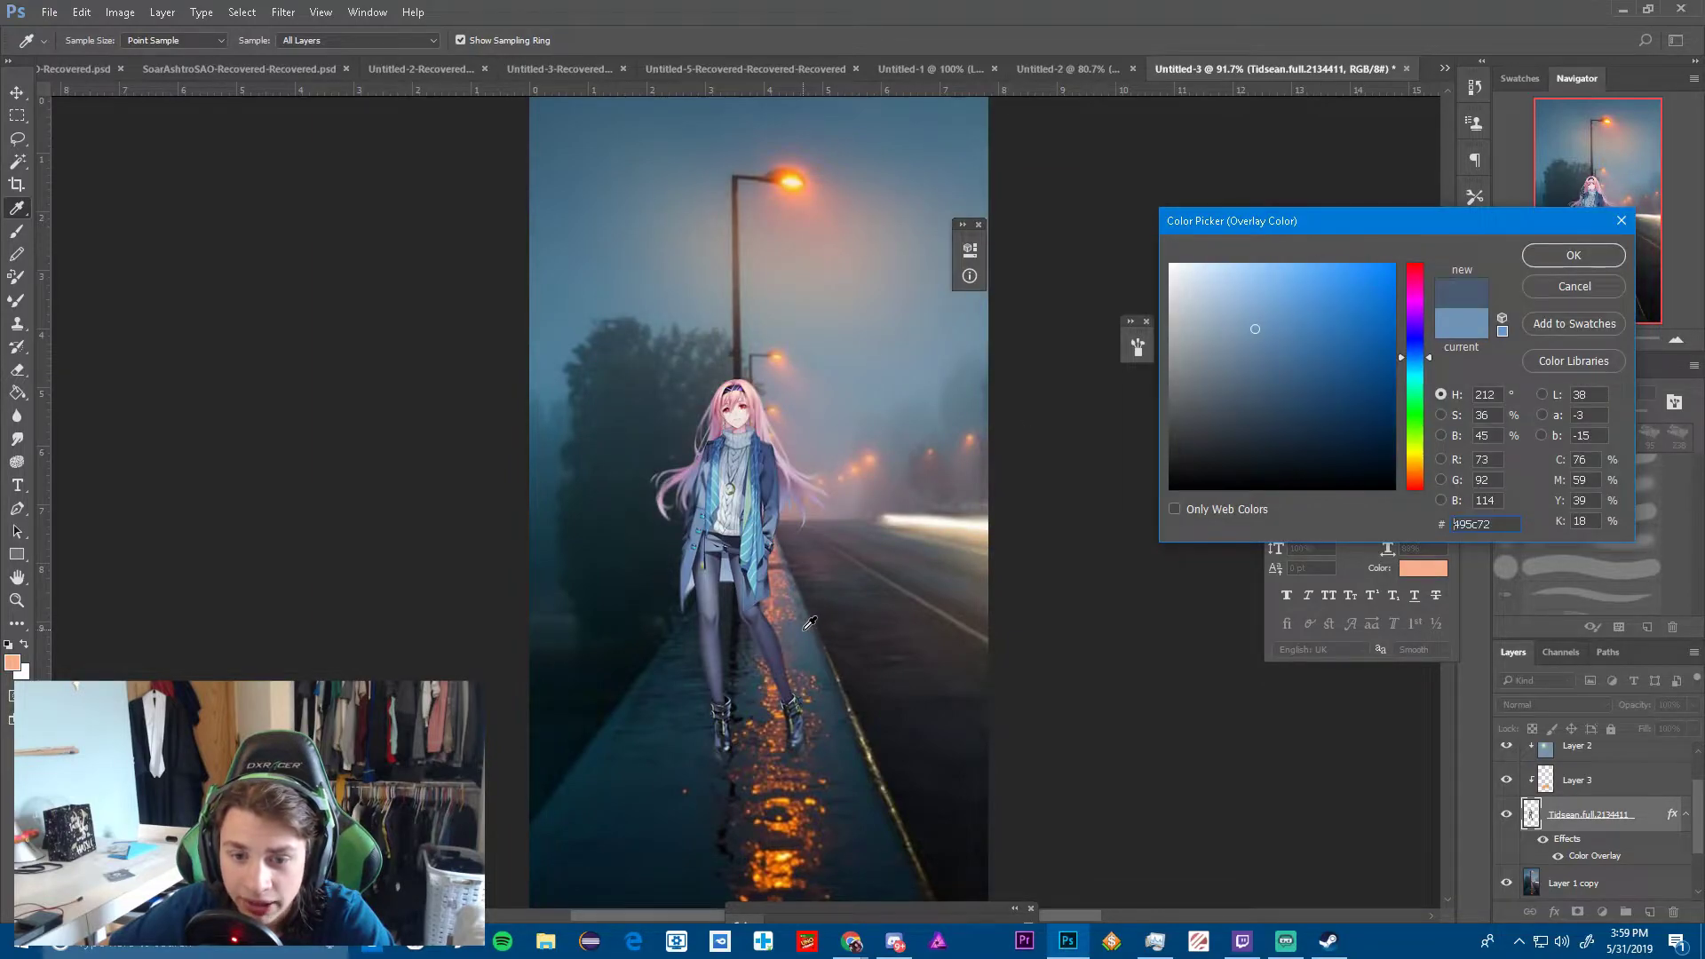
{"action": "left_click", "coordinate": [869, 630]}
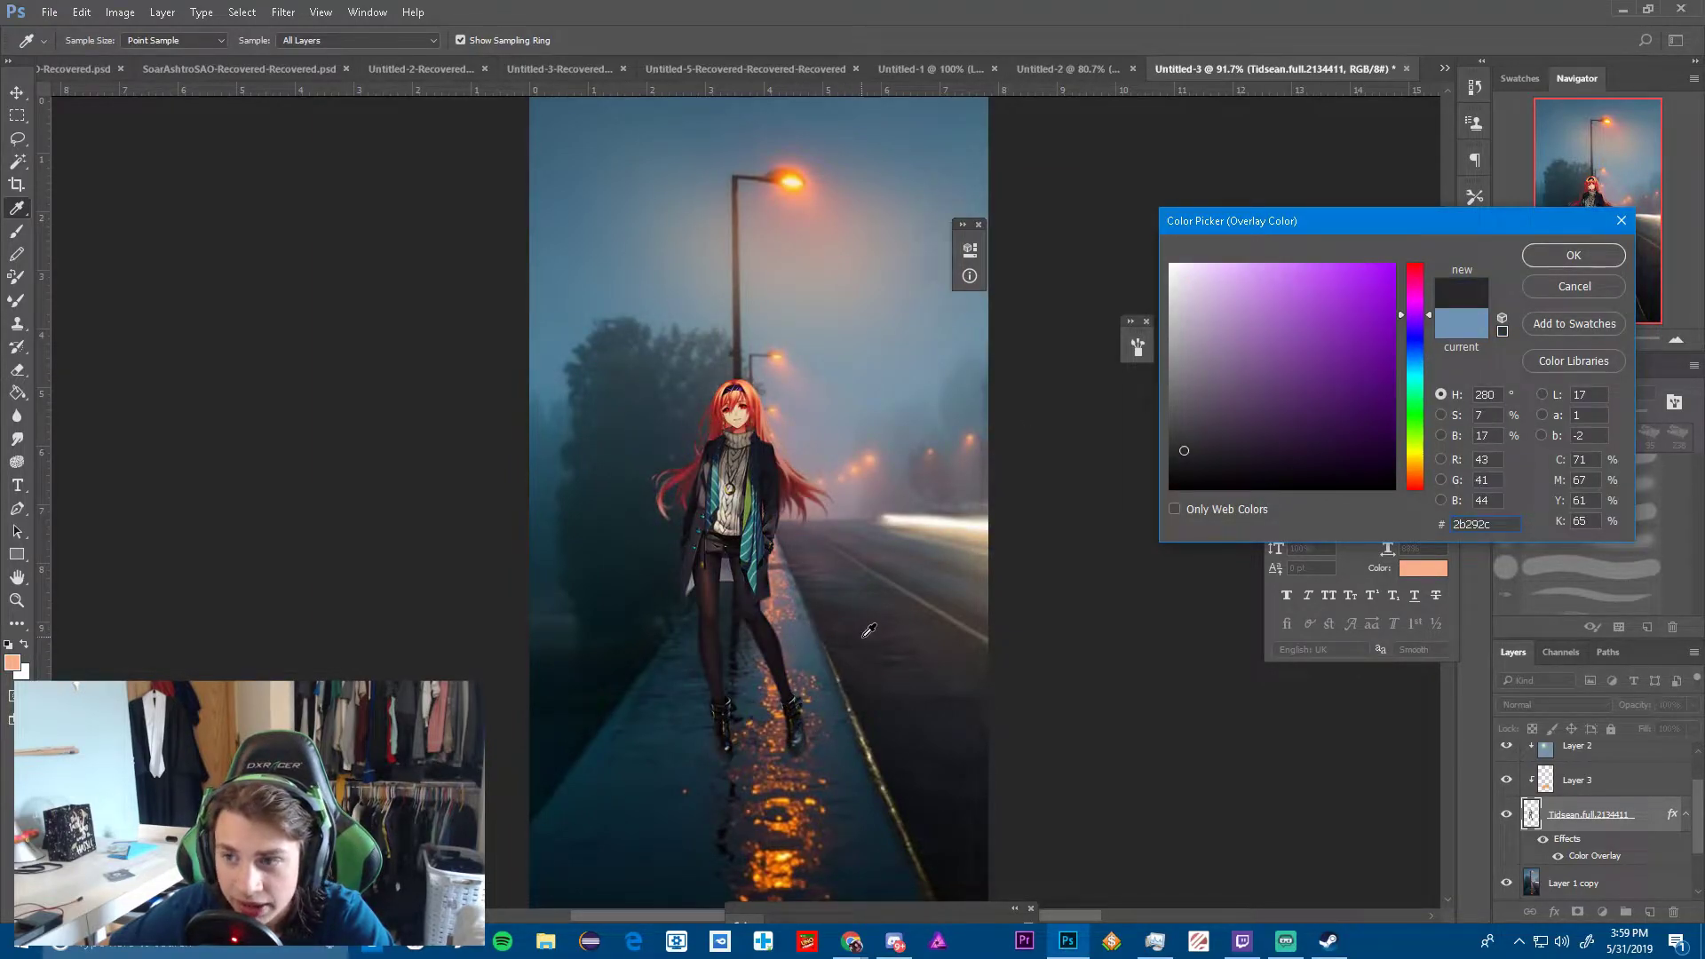
{"action": "left_click", "coordinate": [1561, 259]}
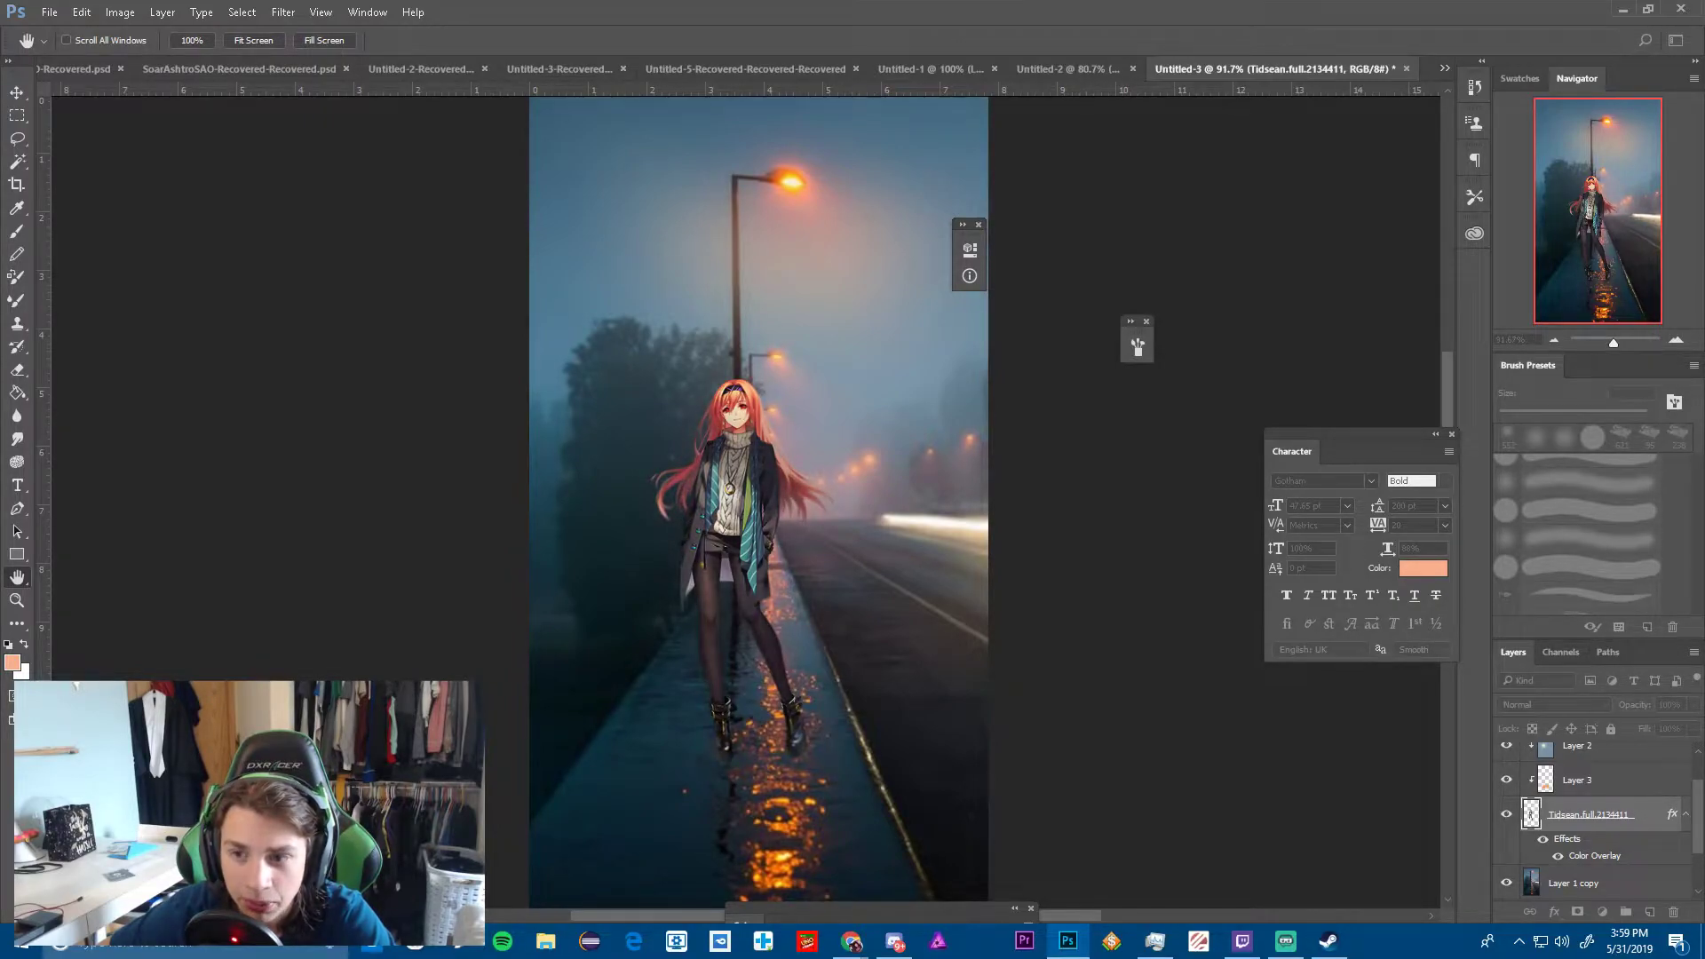
Set the character's Color Overlay effect to the Overlay blend mode with 94% opacity
{"action": "key", "text": "Down"}
{"action": "key", "text": "Down"}
{"action": "key", "text": "Down"}
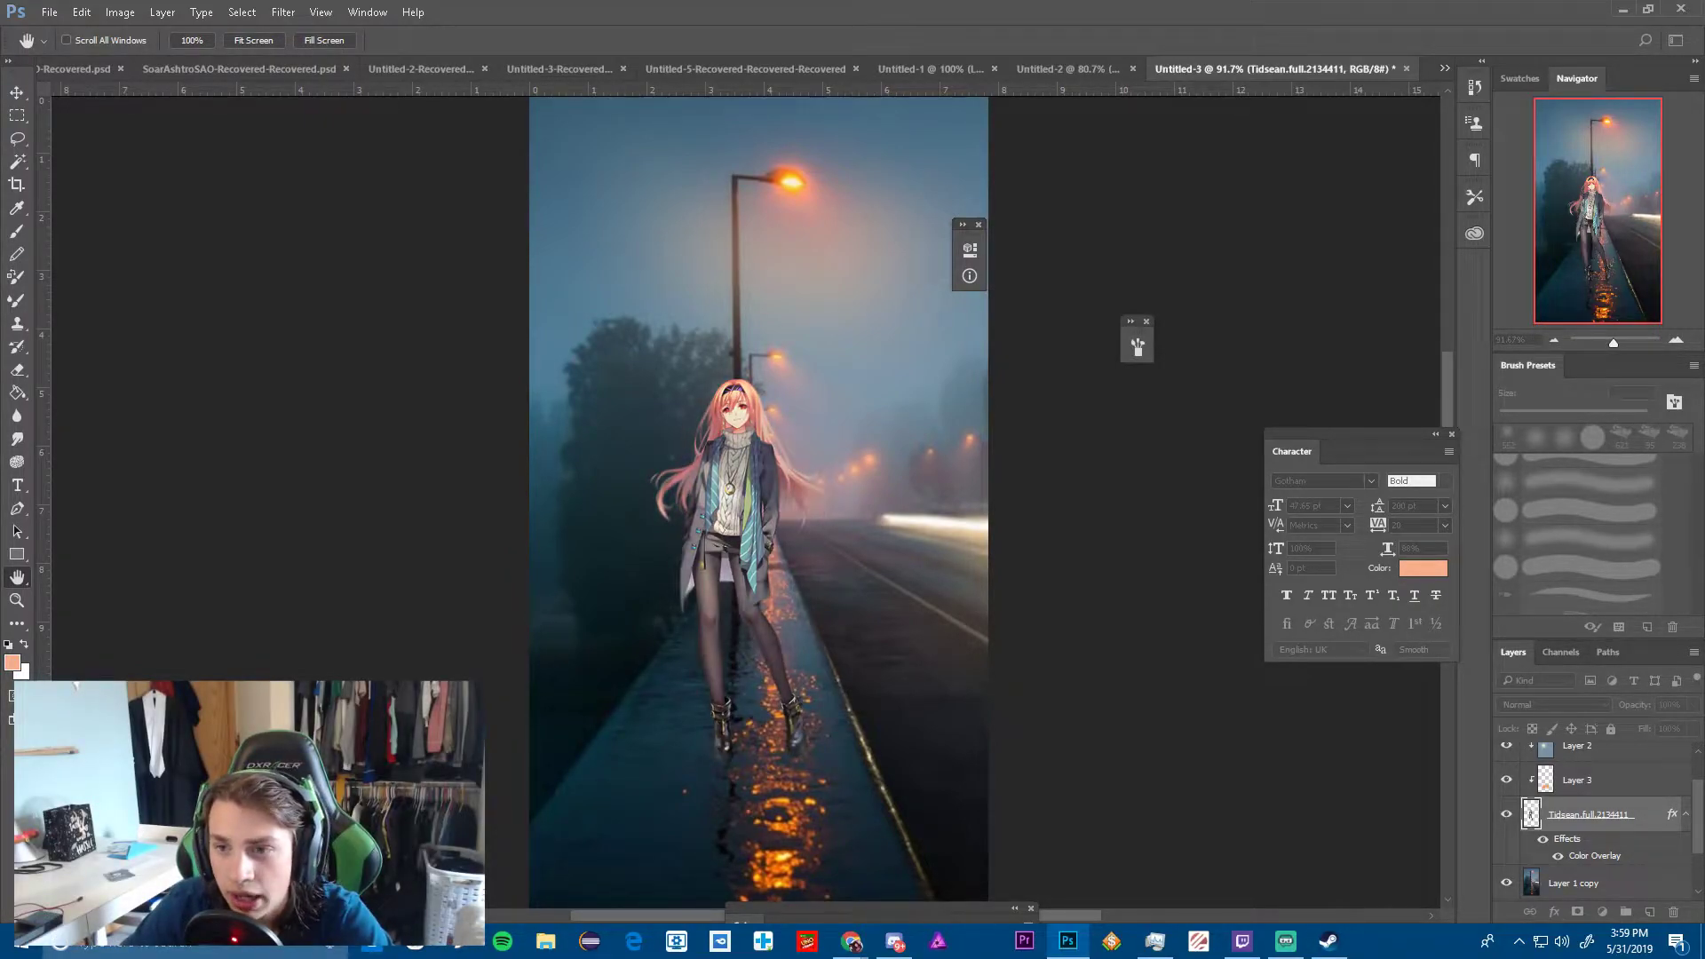
{"action": "left_click_drag", "start_coordinate": [1217, 401], "coordinate": [1271, 400]}
{"action": "left_click", "coordinate": [1235, 377]}
{"action": "left_click", "coordinate": [1207, 551]}
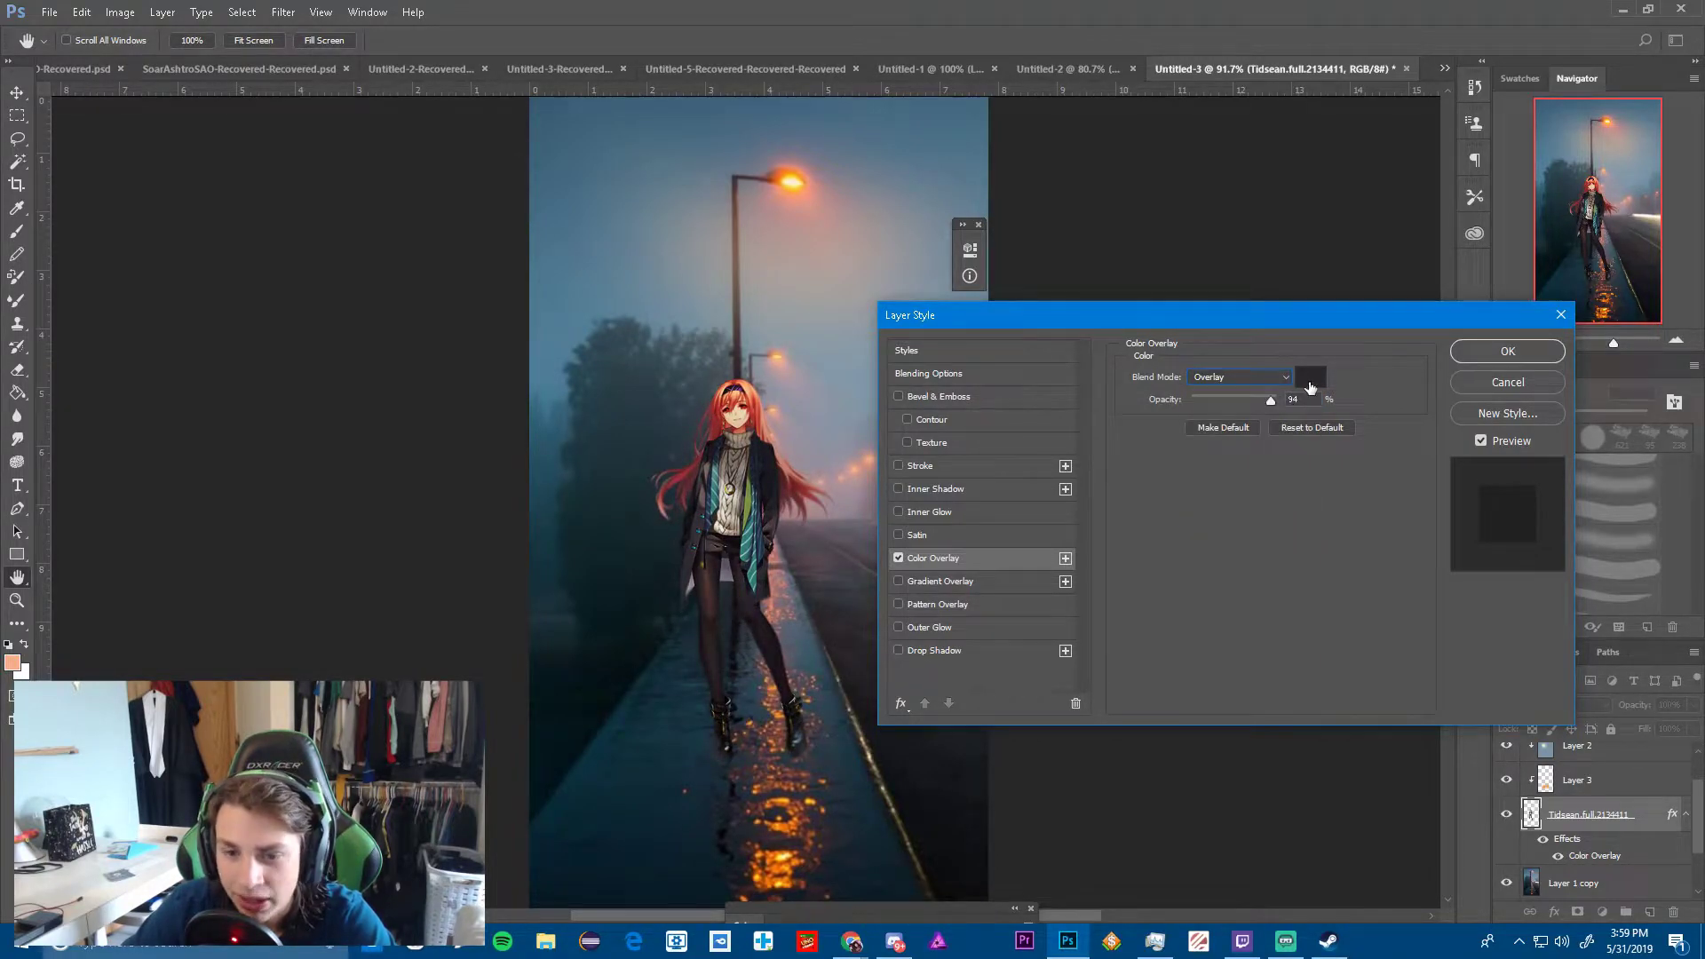
Try darker greys sampled from the road for the Color Overlay, discard them, and fine-tune the overlay's opacity
{"action": "left_click", "coordinate": [1310, 377]}
{"action": "left_click", "coordinate": [918, 739]}
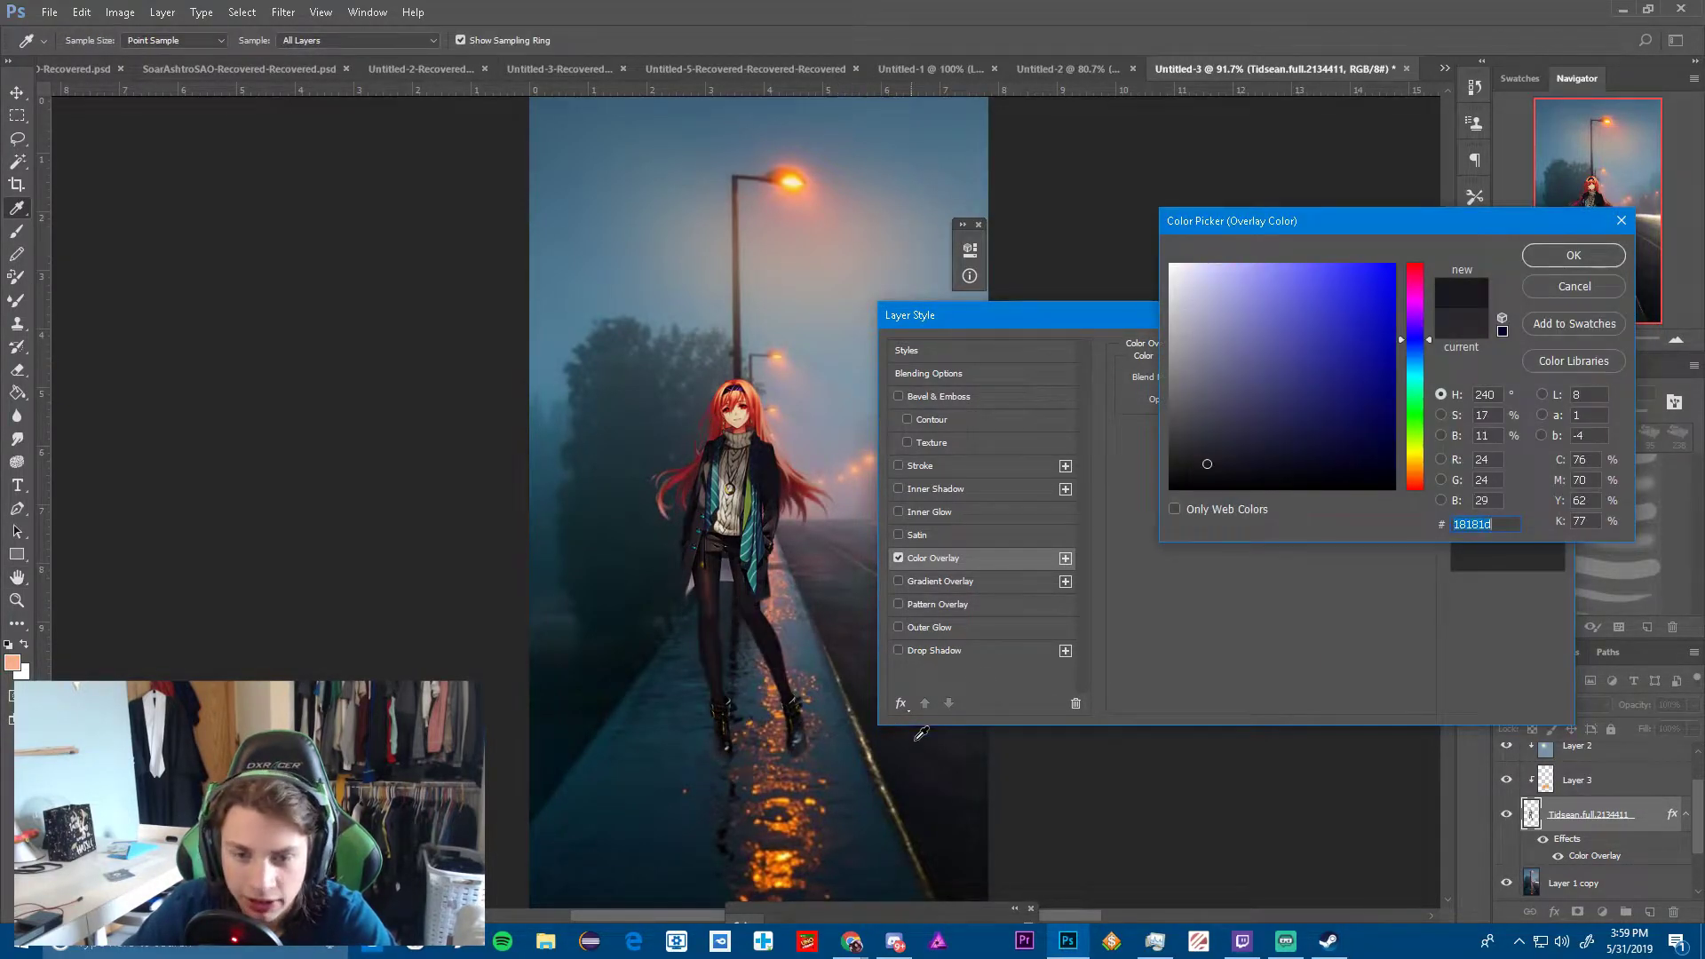
{"action": "left_click_drag", "start_coordinate": [869, 647], "coordinate": [903, 754]}
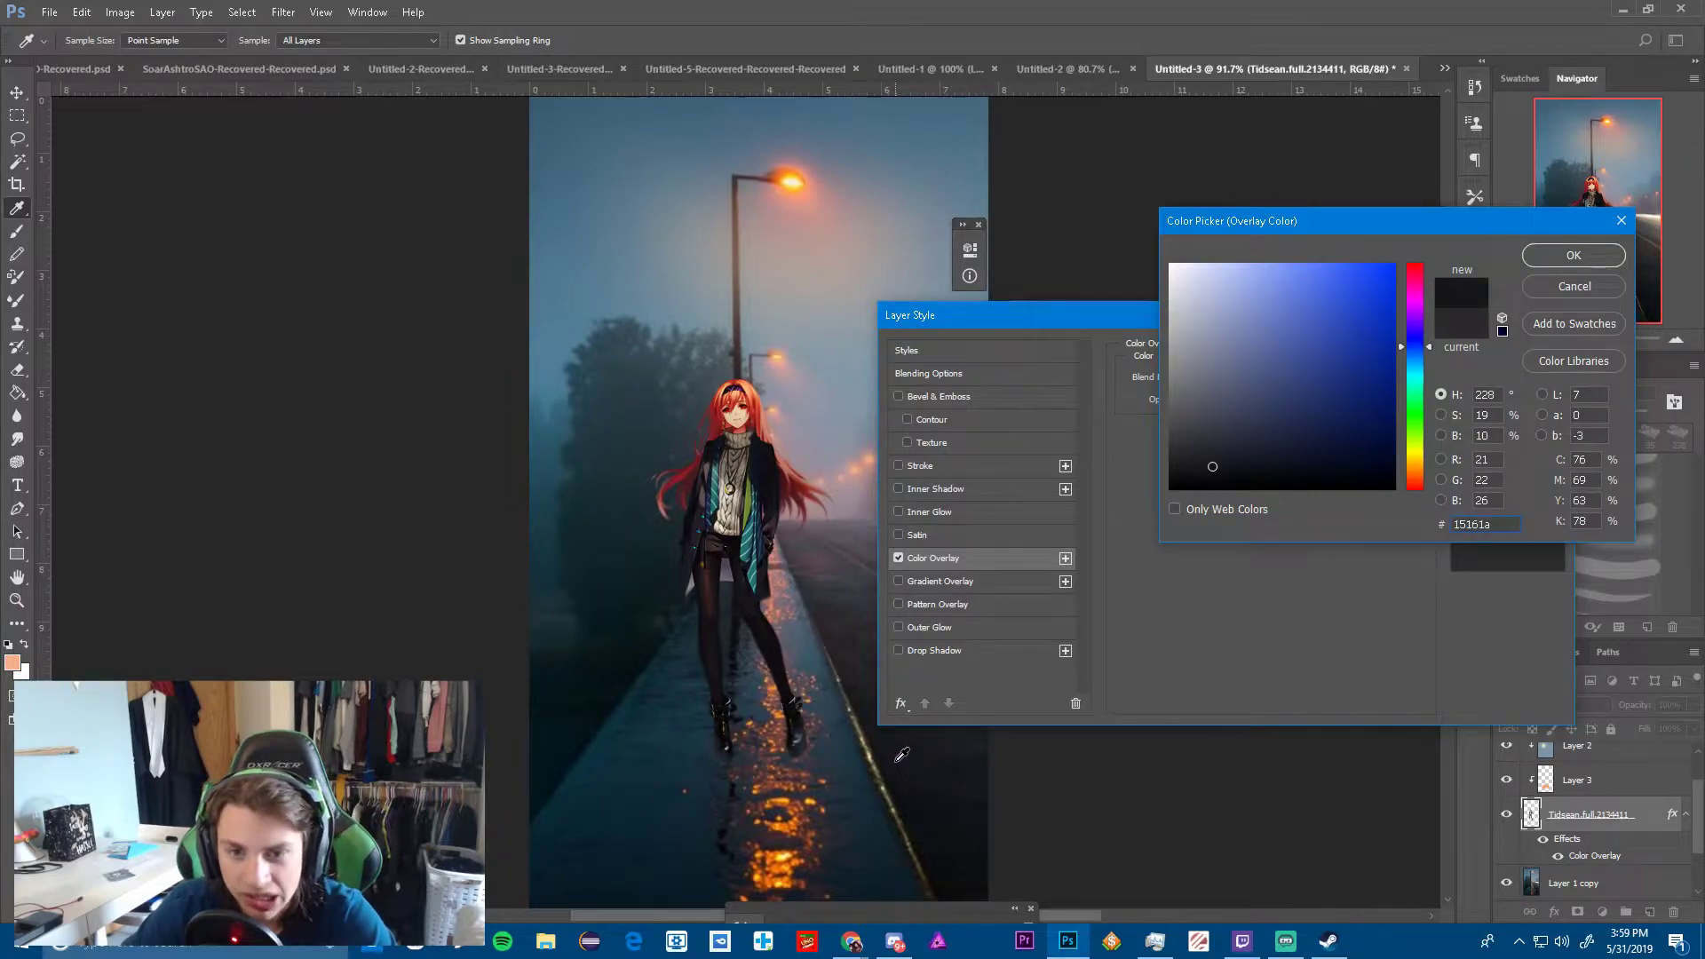
{"action": "left_click", "coordinate": [1563, 288]}
{"action": "left_click_drag", "start_coordinate": [1233, 405], "coordinate": [1229, 397]}
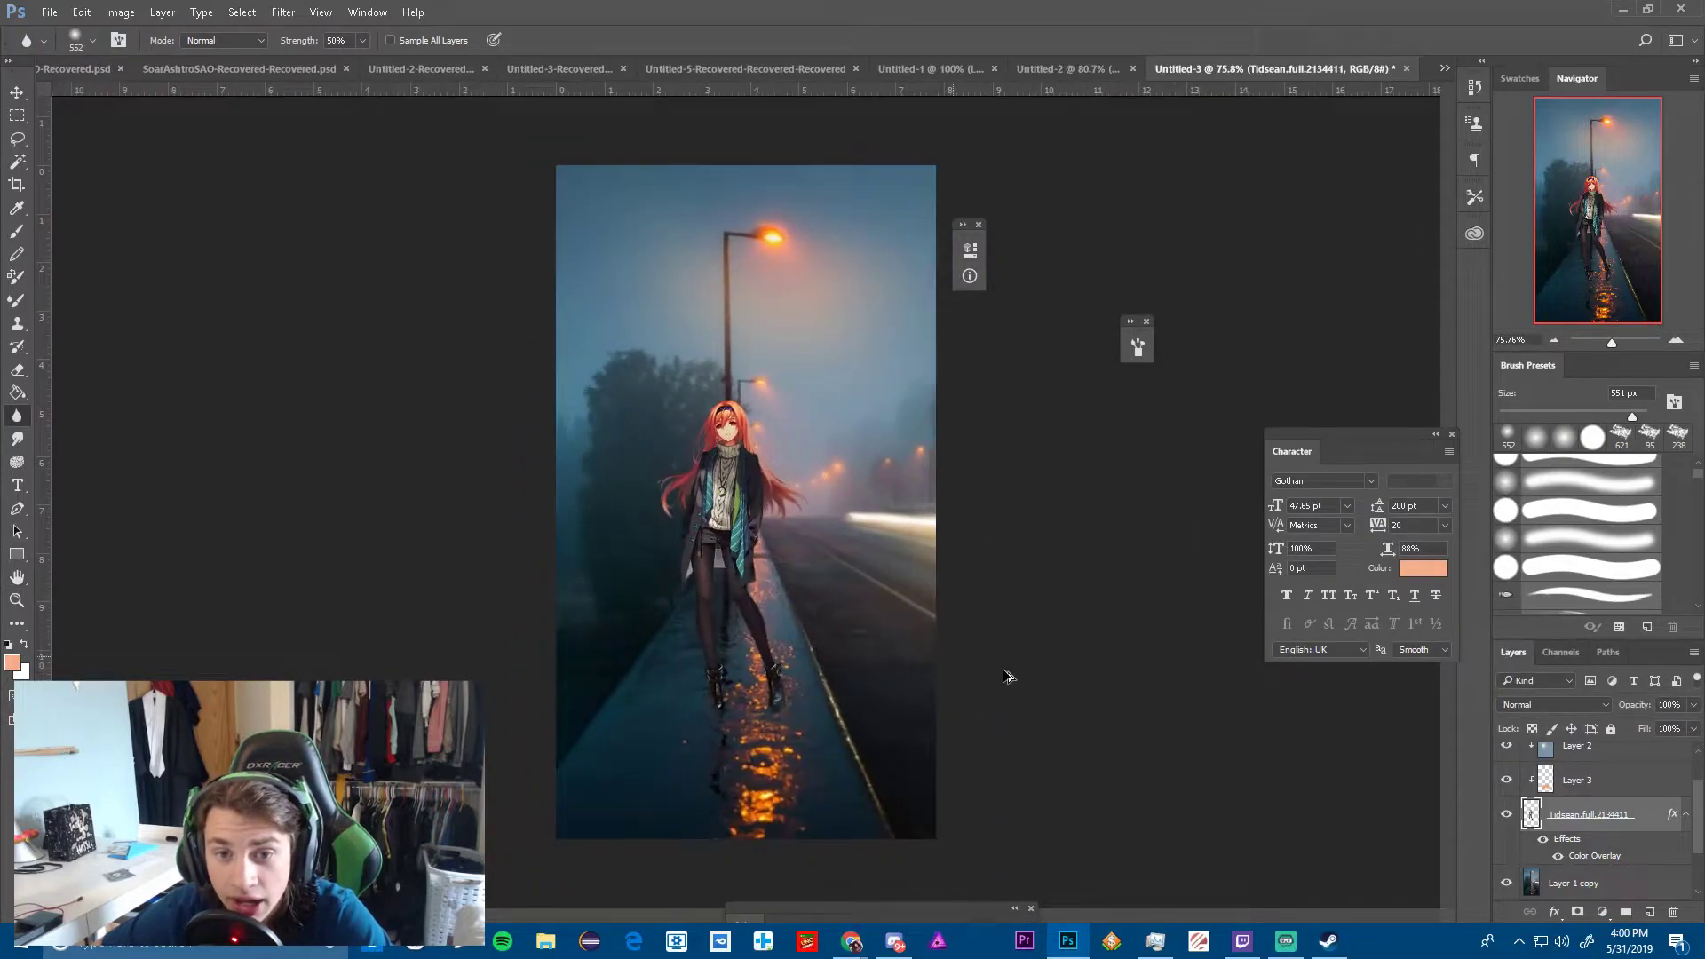
Create a new layer above Layer 2 and paint a blue-grey haze sampled from the foggy sky over the image with a large soft brush
{"action": "scroll", "coordinate": [1552, 868], "scroll_direction": "up", "scroll_amount": 2}
{"action": "left_click", "coordinate": [1569, 789]}
{"action": "left_click", "coordinate": [1650, 912]}
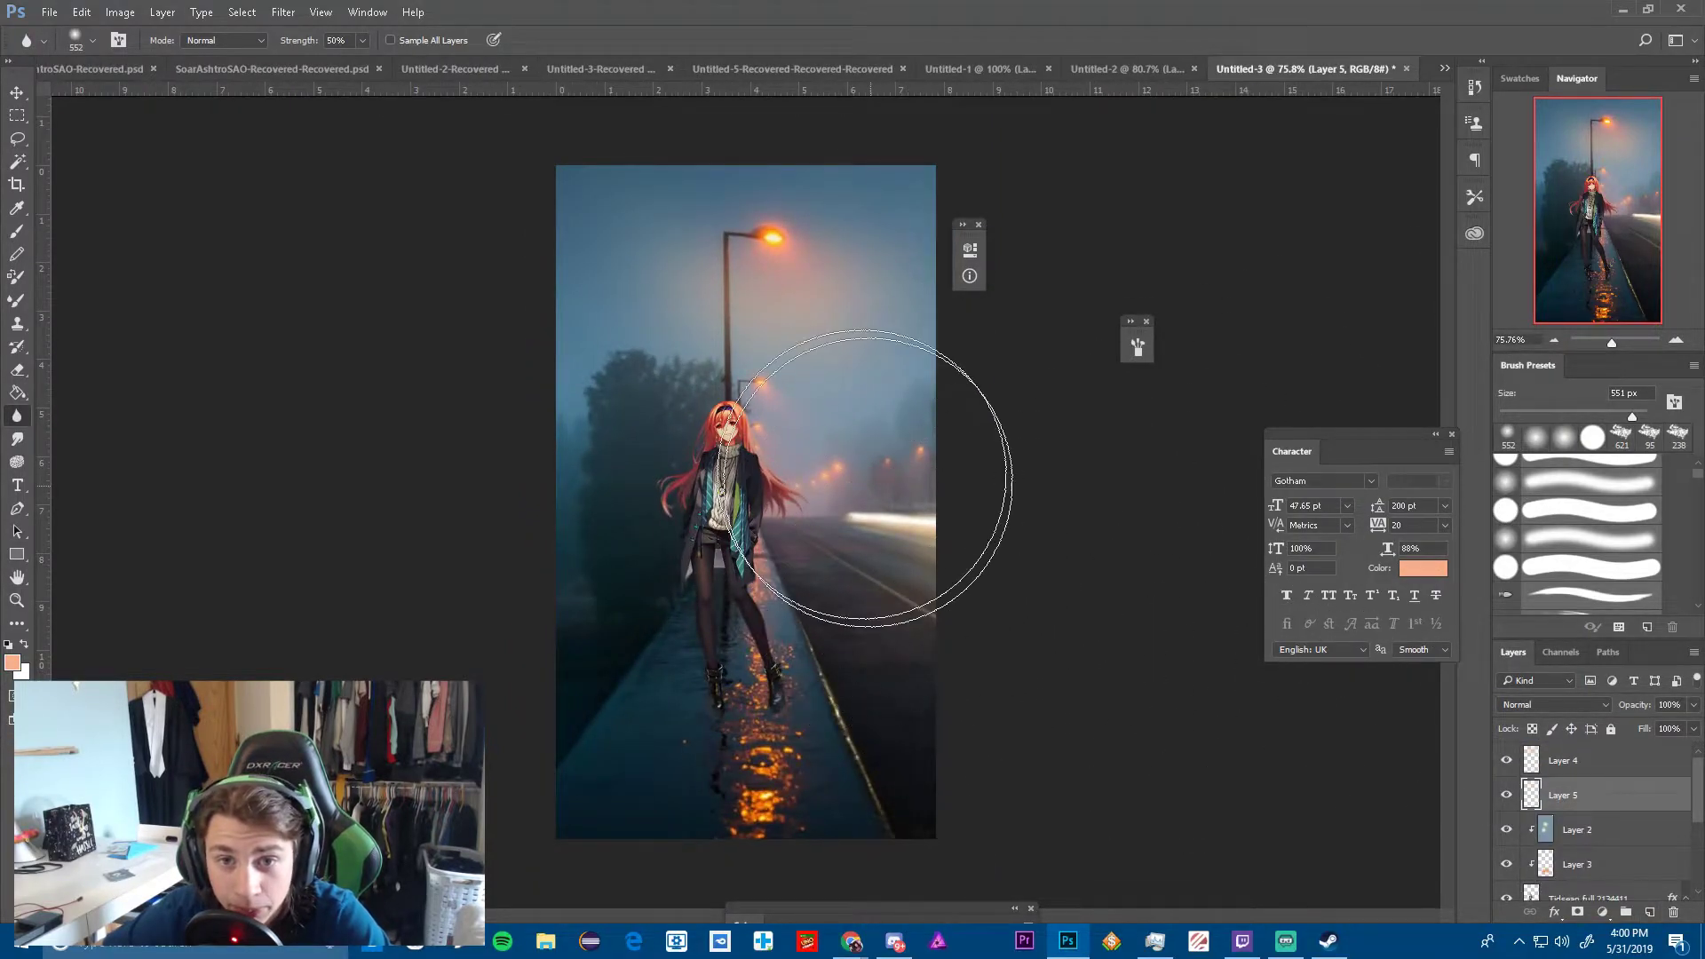
{"action": "key", "text": "b"}
{"action": "left_click", "coordinate": [822, 373], "text": "alt"}
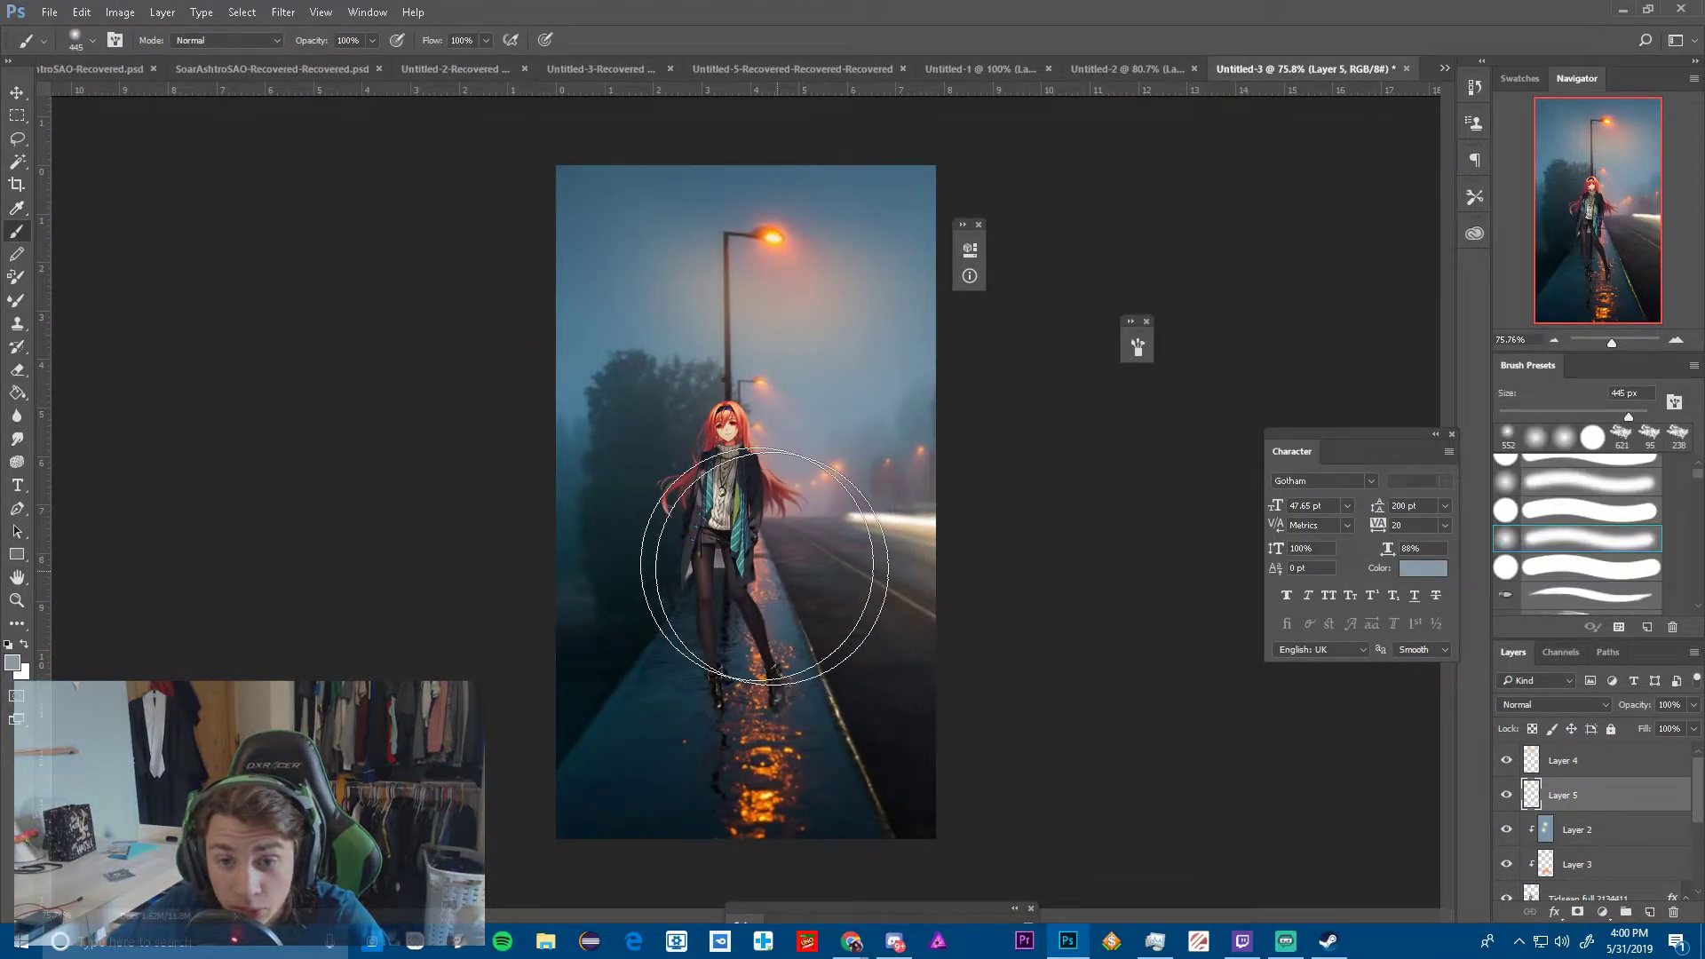
{"action": "mouse_move", "coordinate": [723, 551]}
{"action": "left_mouse_down"}
{"action": "mouse_move", "coordinate": [705, 551]}
{"action": "mouse_move", "coordinate": [723, 438]}
{"action": "mouse_move", "coordinate": [781, 373]}
{"action": "left_mouse_up"}
Lower Layer 5's opacity to 12%, move it above Layer 4, and compare the image with and without it
{"action": "left_click_drag", "start_coordinate": [1693, 704], "coordinate": [1619, 721]}
{"action": "left_click_drag", "start_coordinate": [1598, 795], "coordinate": [1594, 751]}
{"action": "scroll", "coordinate": [684, 564], "scroll_direction": "up", "scroll_amount": 3}
{"action": "left_click", "coordinate": [1506, 760]}
{"action": "left_click", "coordinate": [1506, 760]}
{"action": "left_click", "coordinate": [1506, 761]}
{"action": "left_click", "coordinate": [1506, 760]}
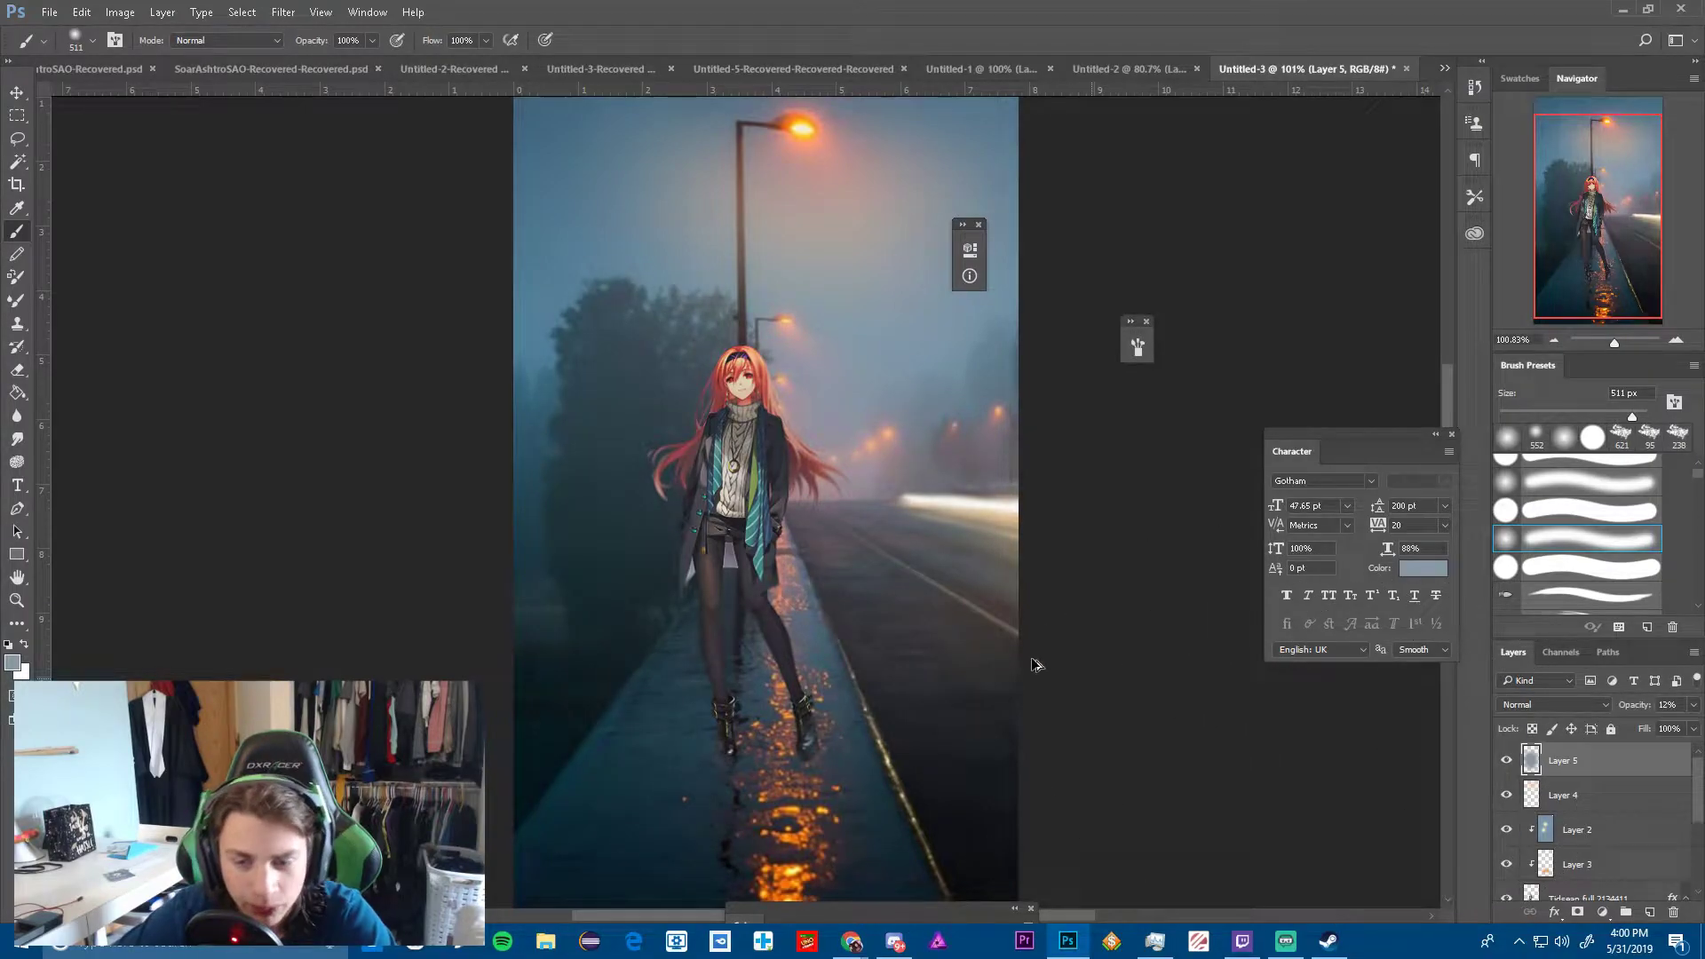
Sample a near-black colour and paint it along the photo's outer edges on Layer 5 with a 712 px soft brush
{"action": "scroll", "coordinate": [890, 598], "scroll_direction": "down", "scroll_amount": 3}
{"action": "scroll", "coordinate": [891, 597], "scroll_direction": "up", "scroll_amount": 1}
{"action": "key", "text": "i"}
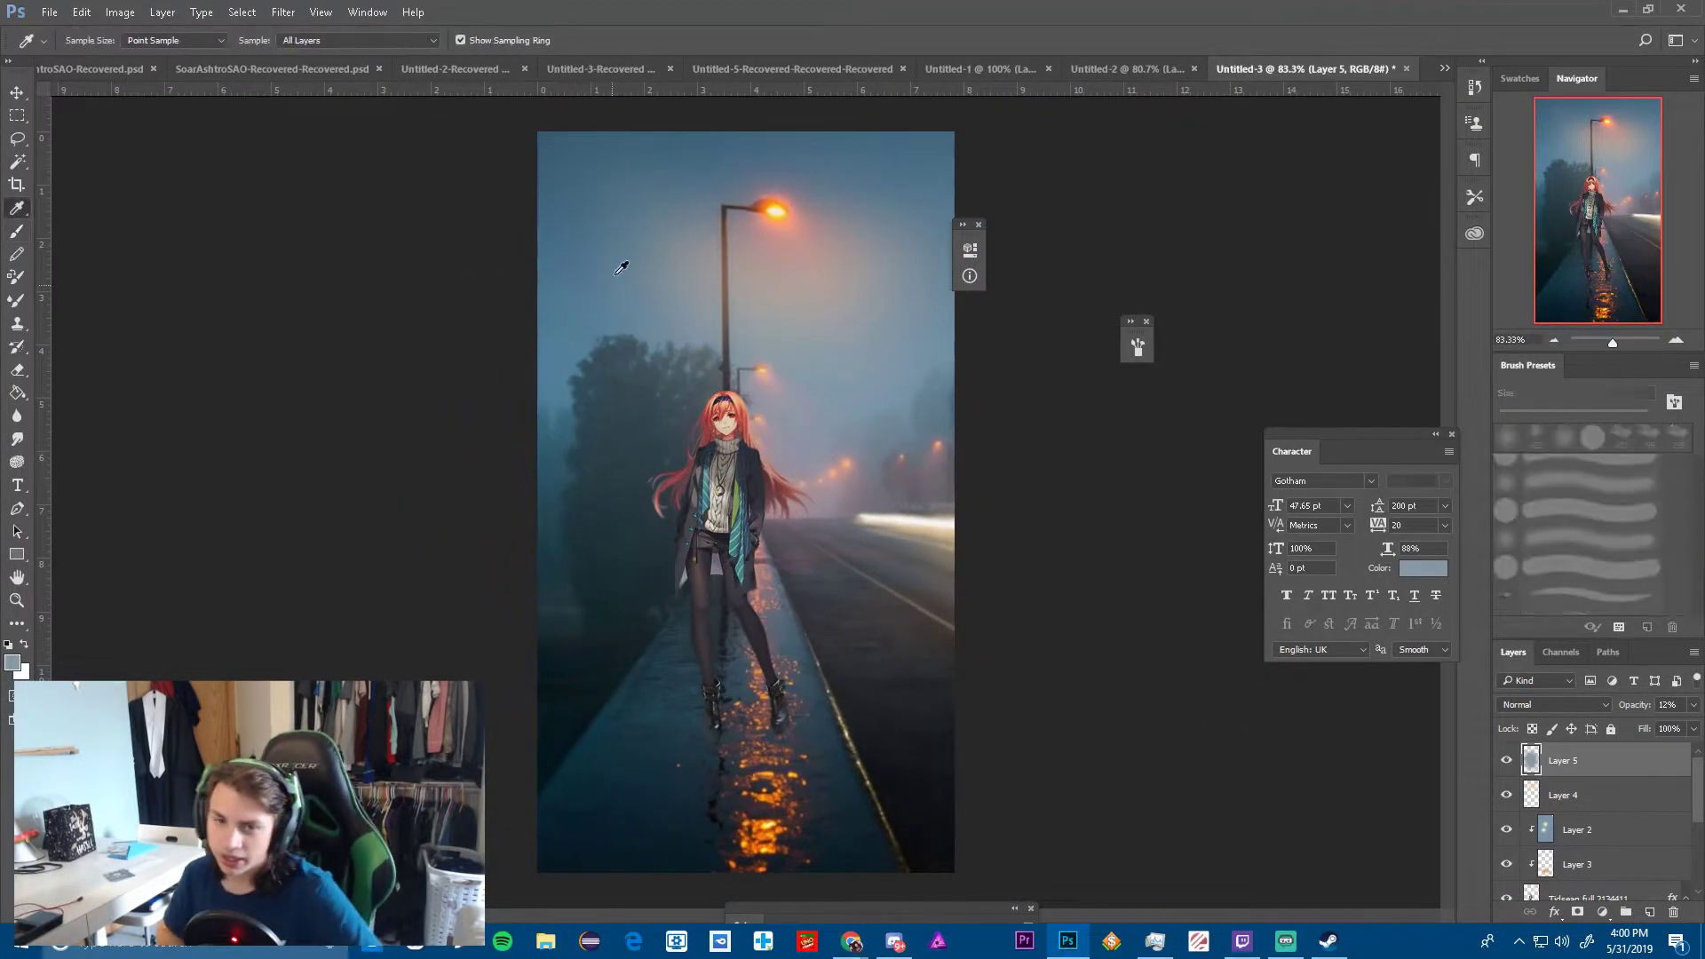
{"action": "key", "text": "b"}
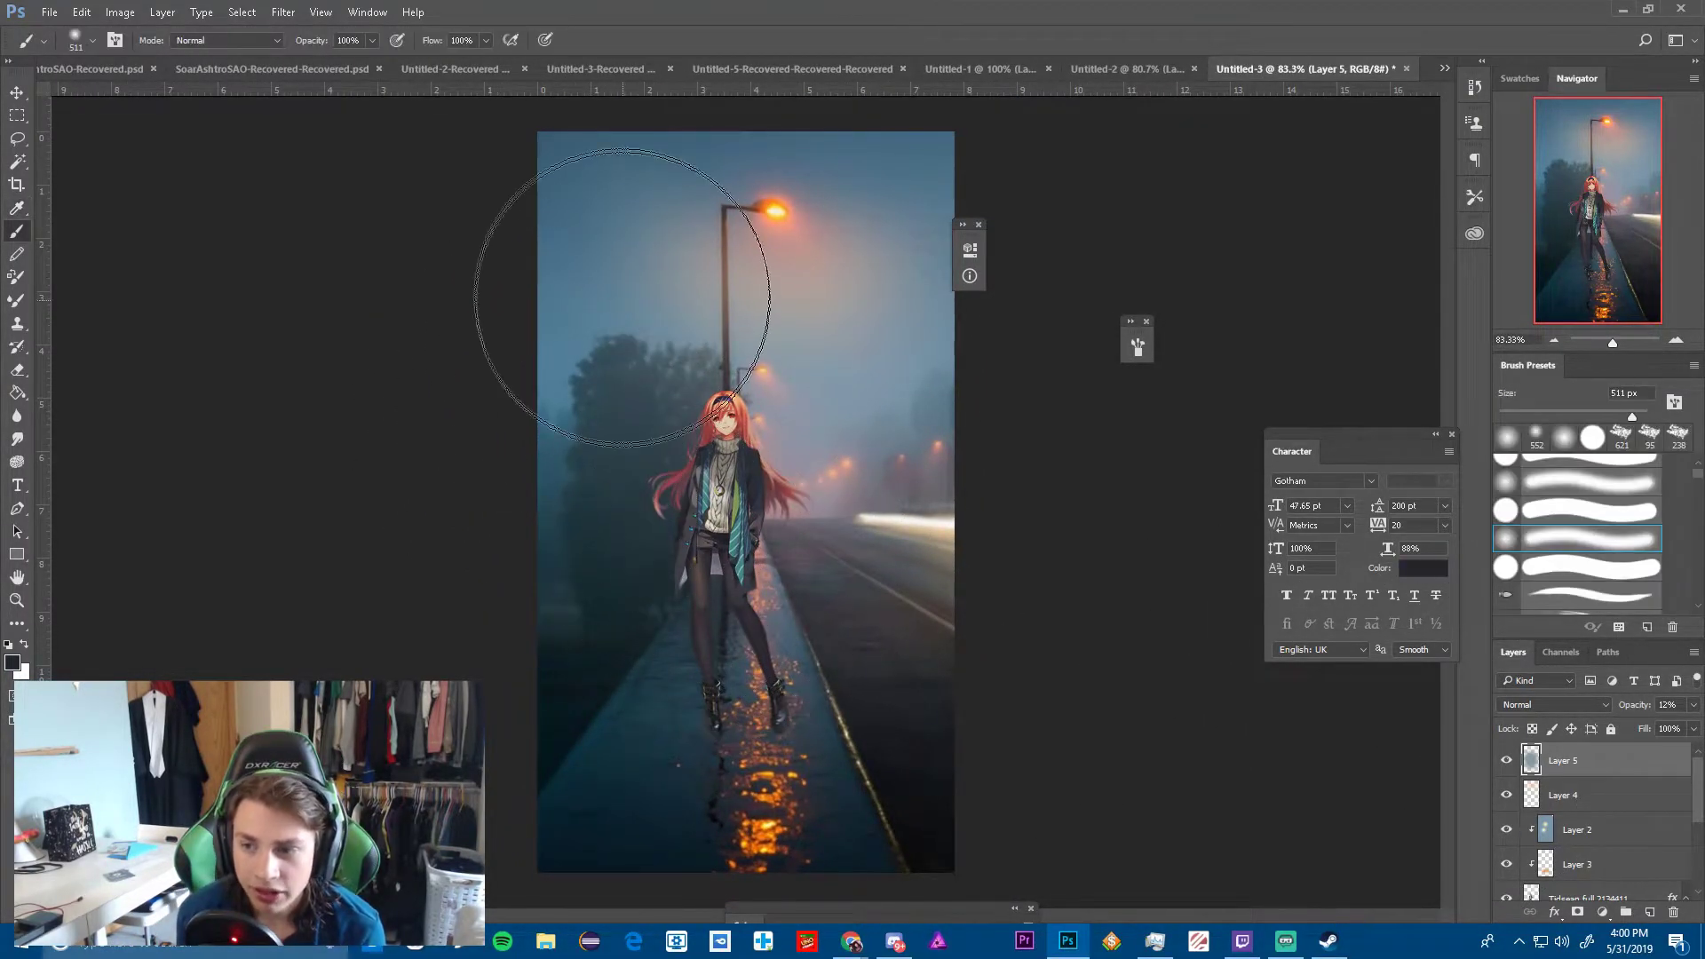
{"action": "scroll", "coordinate": [589, 296], "scroll_direction": "down", "scroll_amount": 2}
{"action": "mouse_move", "coordinate": [521, 654]}
{"action": "left_mouse_down"}
{"action": "mouse_move", "coordinate": [522, 571]}
{"action": "mouse_move", "coordinate": [711, 780]}
{"action": "mouse_move", "coordinate": [982, 671]}
{"action": "mouse_move", "coordinate": [1054, 465]}
{"action": "mouse_move", "coordinate": [914, 248]}
{"action": "mouse_move", "coordinate": [571, 248]}
{"action": "left_mouse_up"}
{"action": "scroll", "coordinate": [696, 593], "scroll_direction": "up", "scroll_amount": 2}
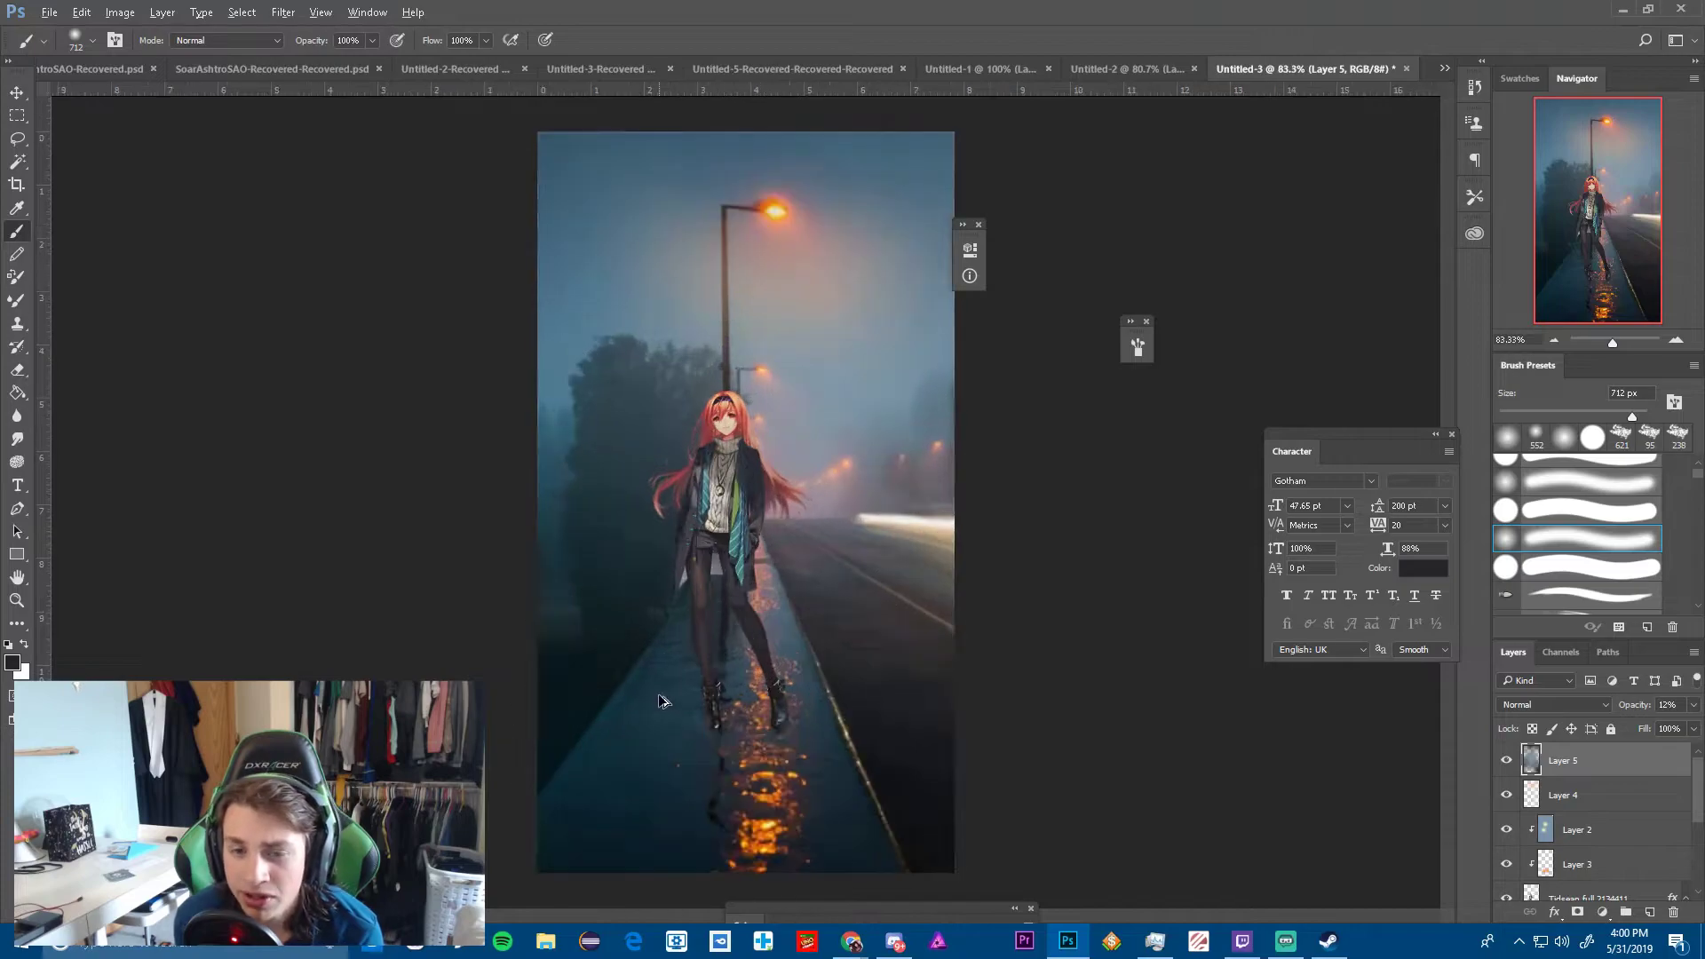
Group the layers from Layer 5 down to Layer 1 copy, duplicate the group, and hide the original
{"action": "scroll", "coordinate": [1598, 805], "scroll_direction": "down", "scroll_amount": 3}
{"action": "left_click", "coordinate": [1564, 817], "text": "shift"}
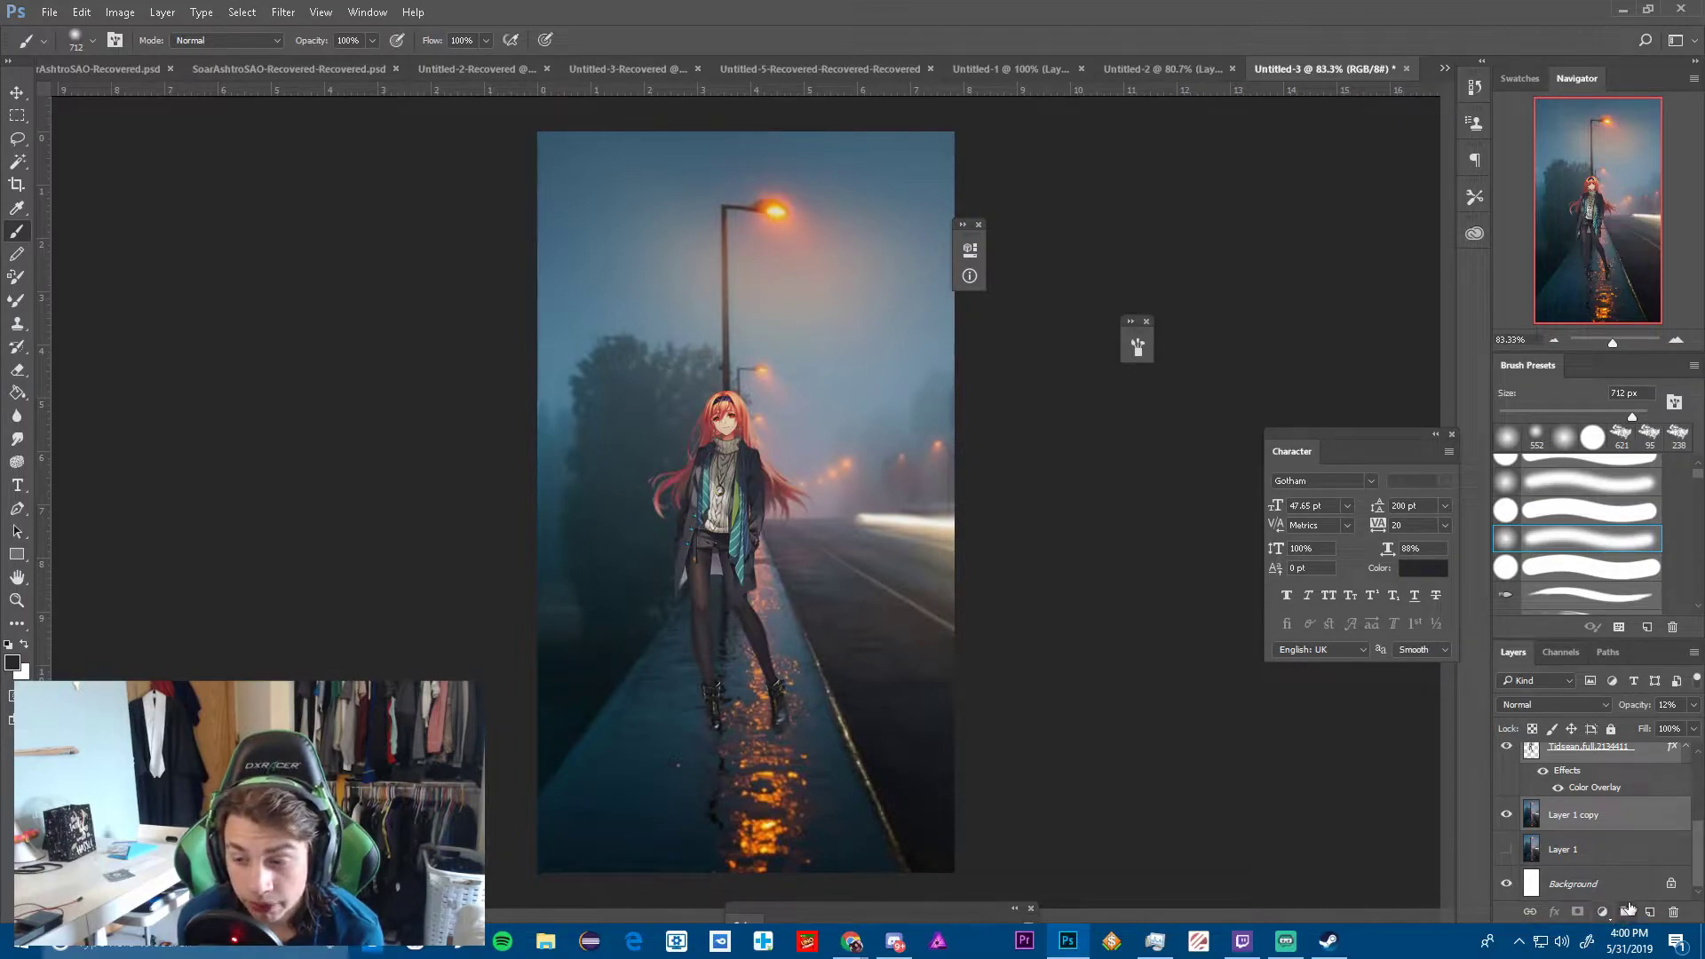
{"action": "left_click", "coordinate": [1631, 912]}
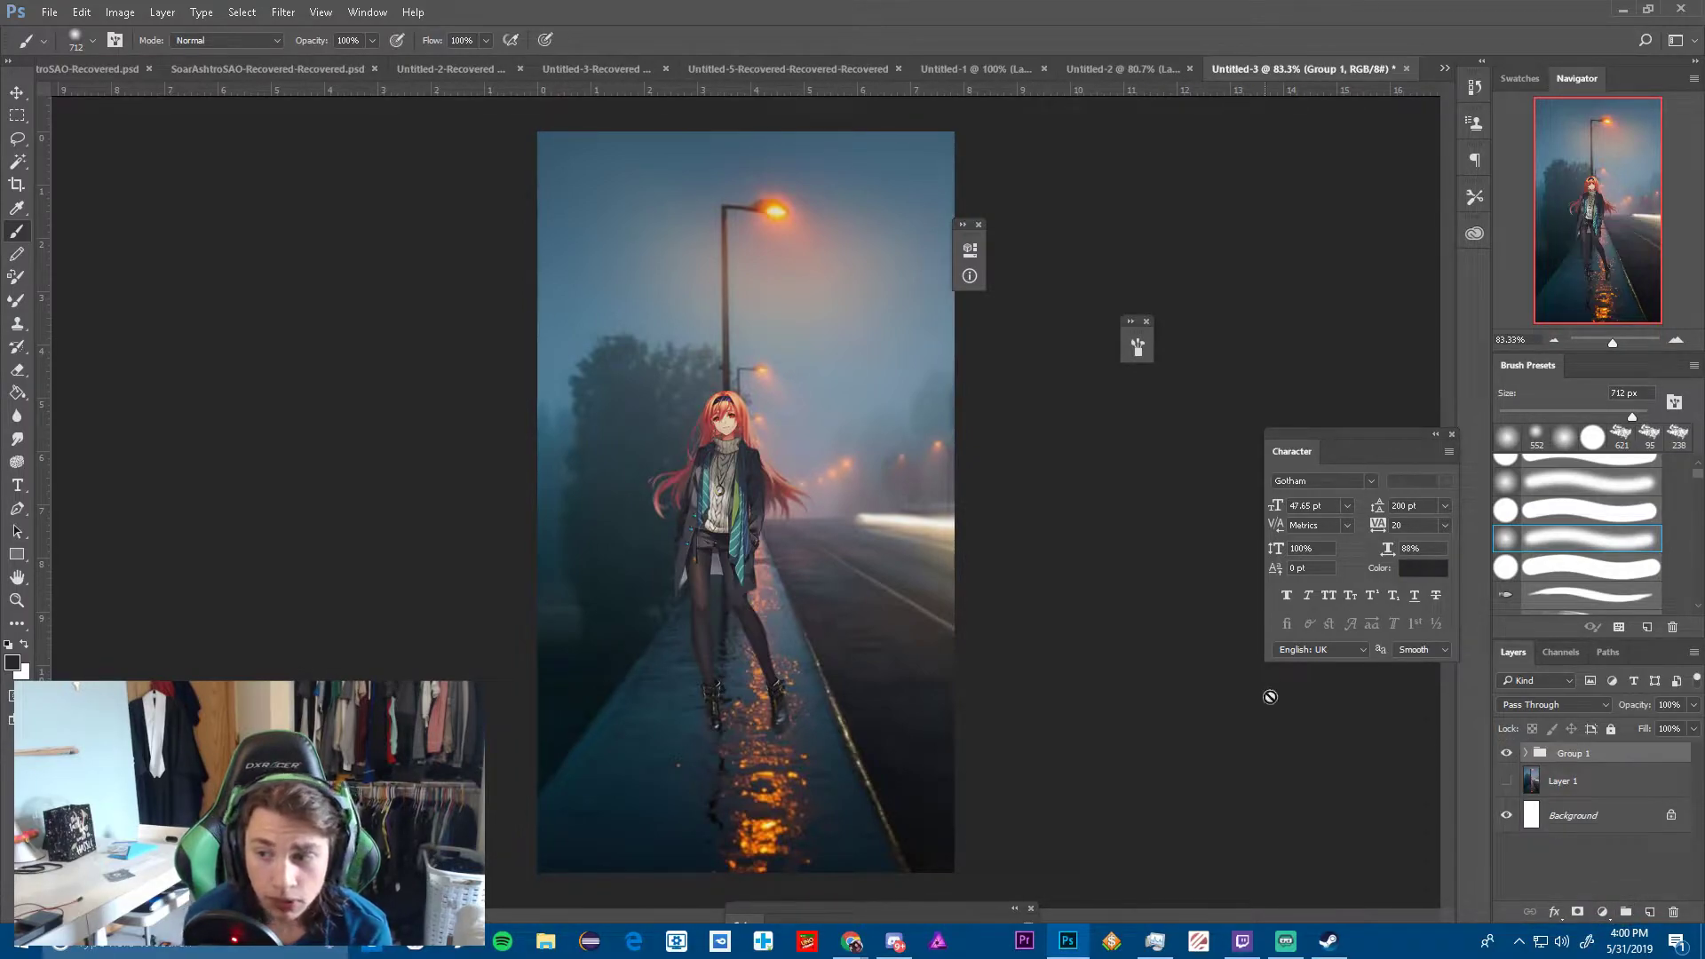
{"action": "key", "text": "ctrl+j"}
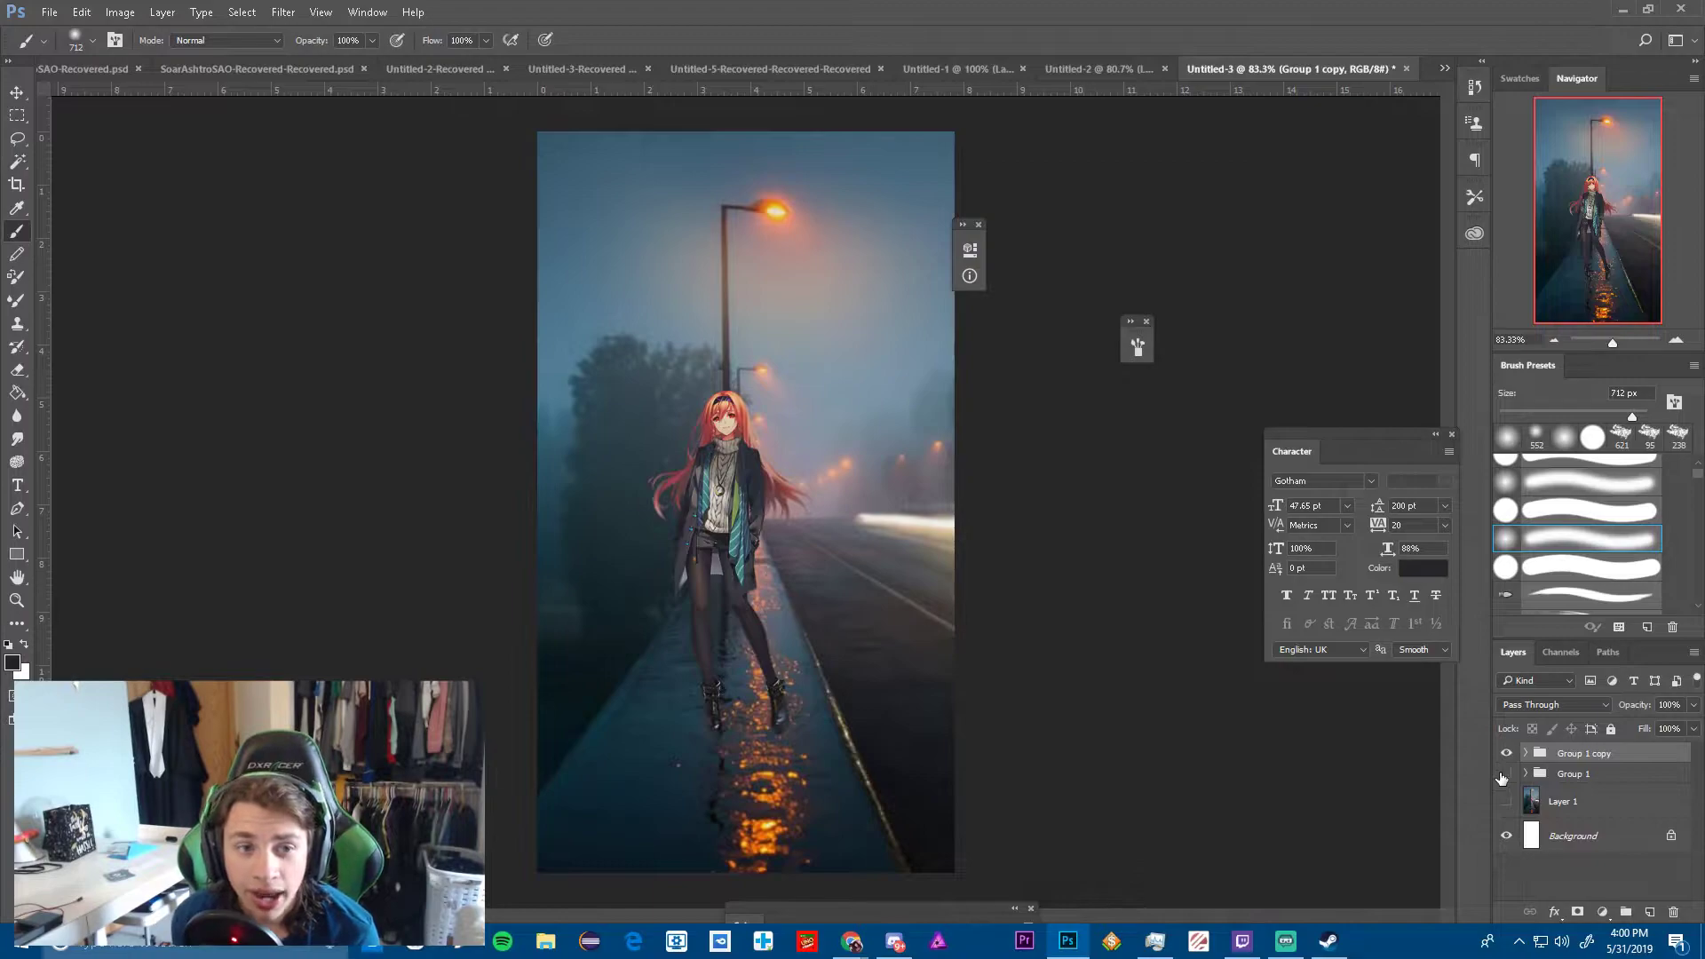
Try the Grain filter on a merged version of the duplicated group, comparing intensities between 1 and 4 at contrast 61
{"action": "key", "text": "ctrl+e"}
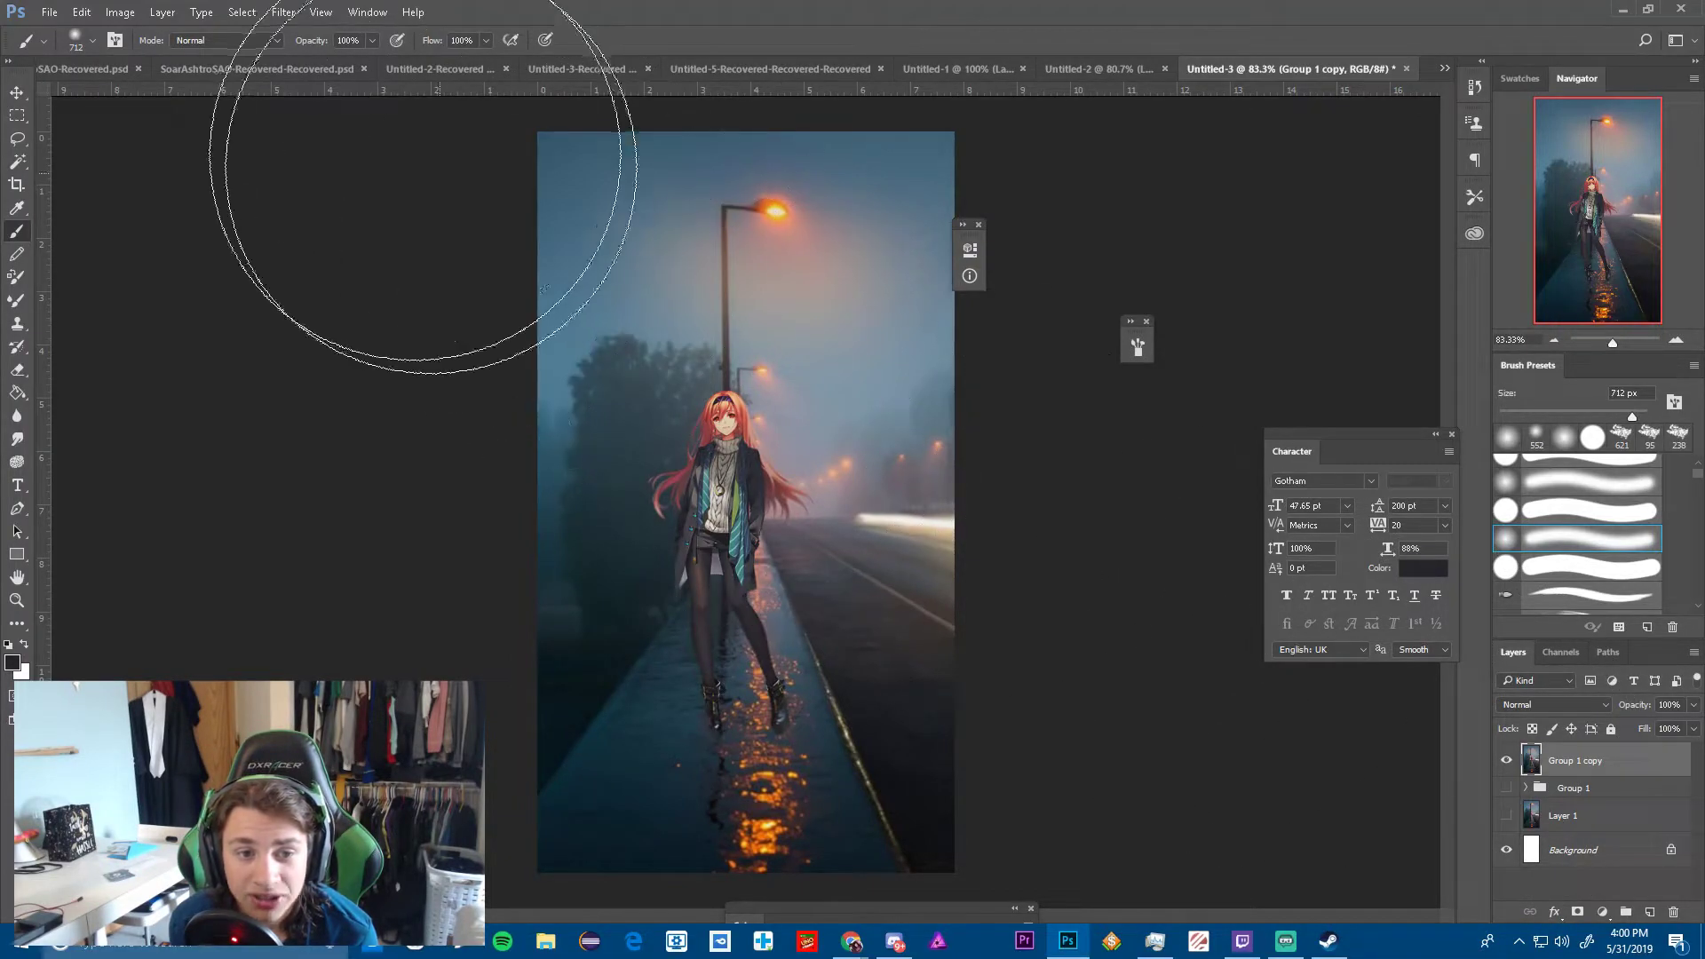
{"action": "left_click", "coordinate": [283, 12]}
{"action": "mouse_move", "coordinate": [335, 388]}
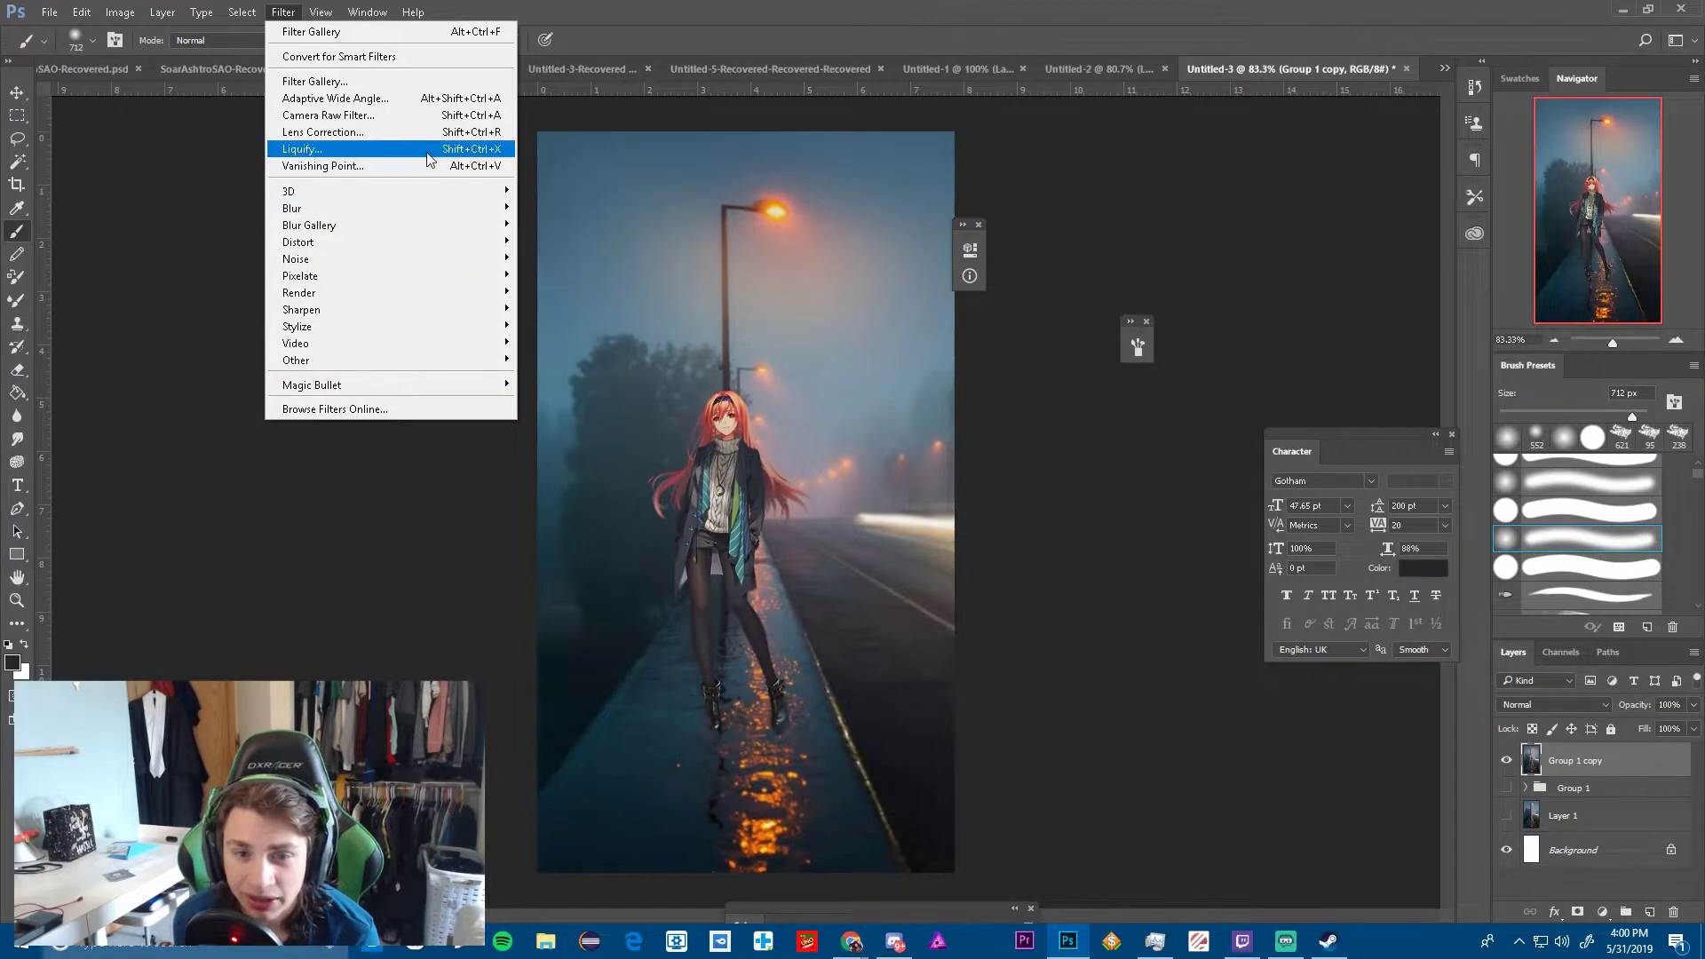
{"action": "left_click", "coordinate": [337, 82]}
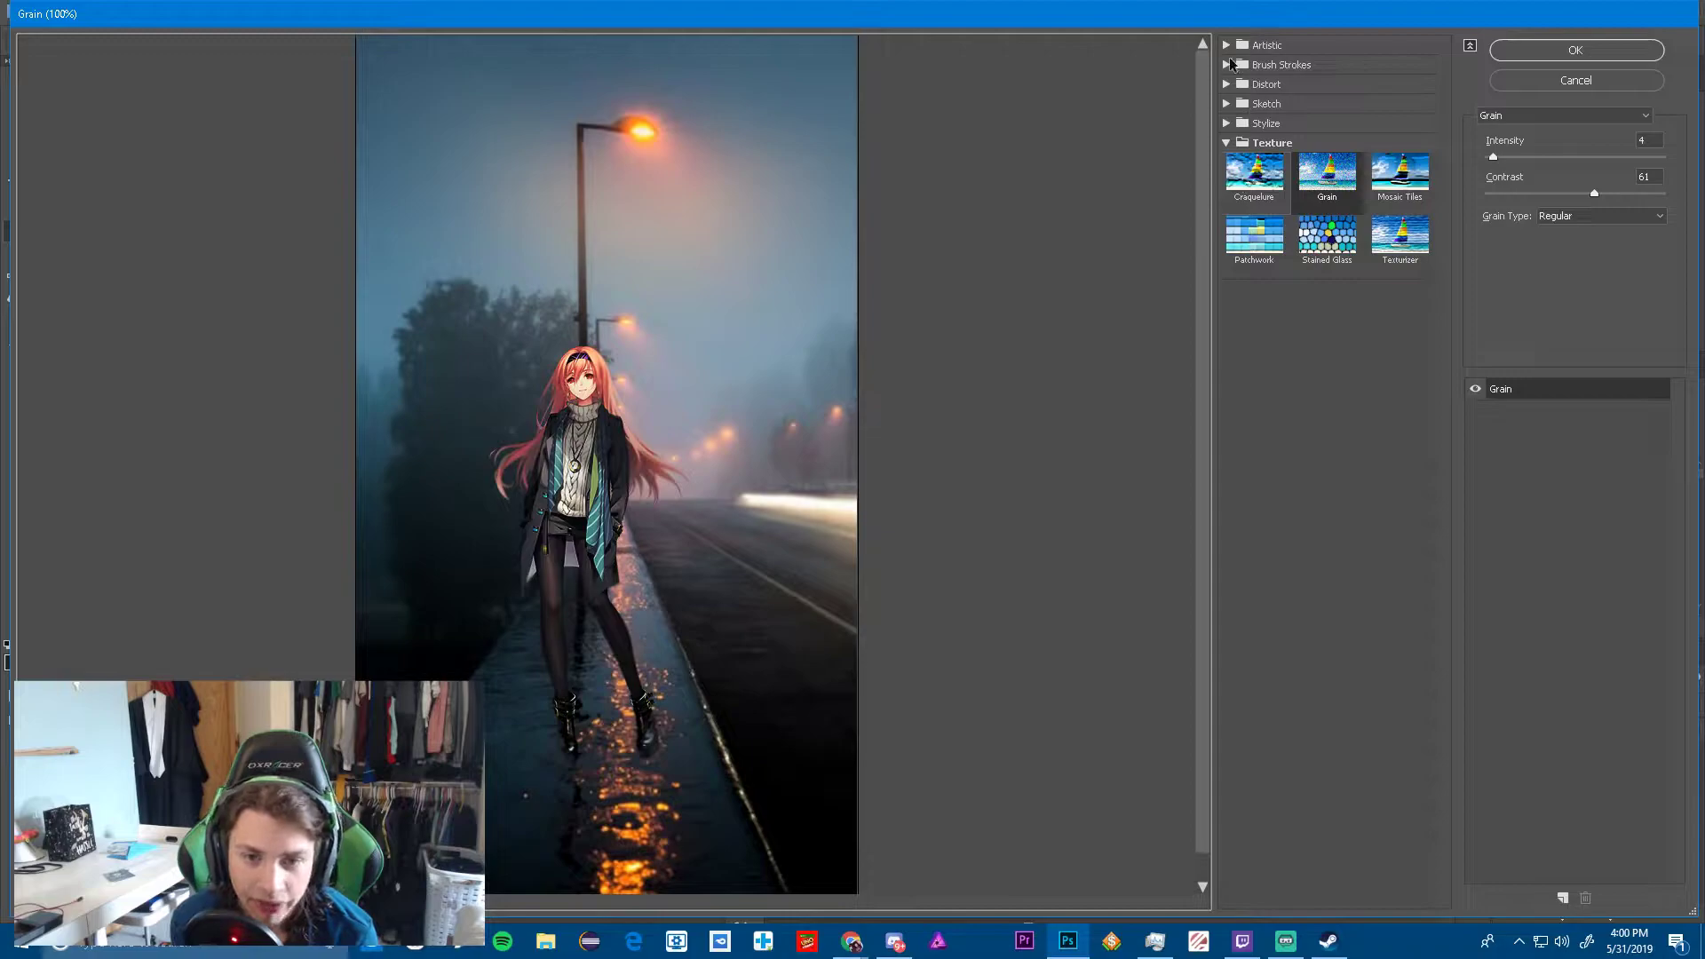
{"action": "left_click", "coordinate": [1302, 178]}
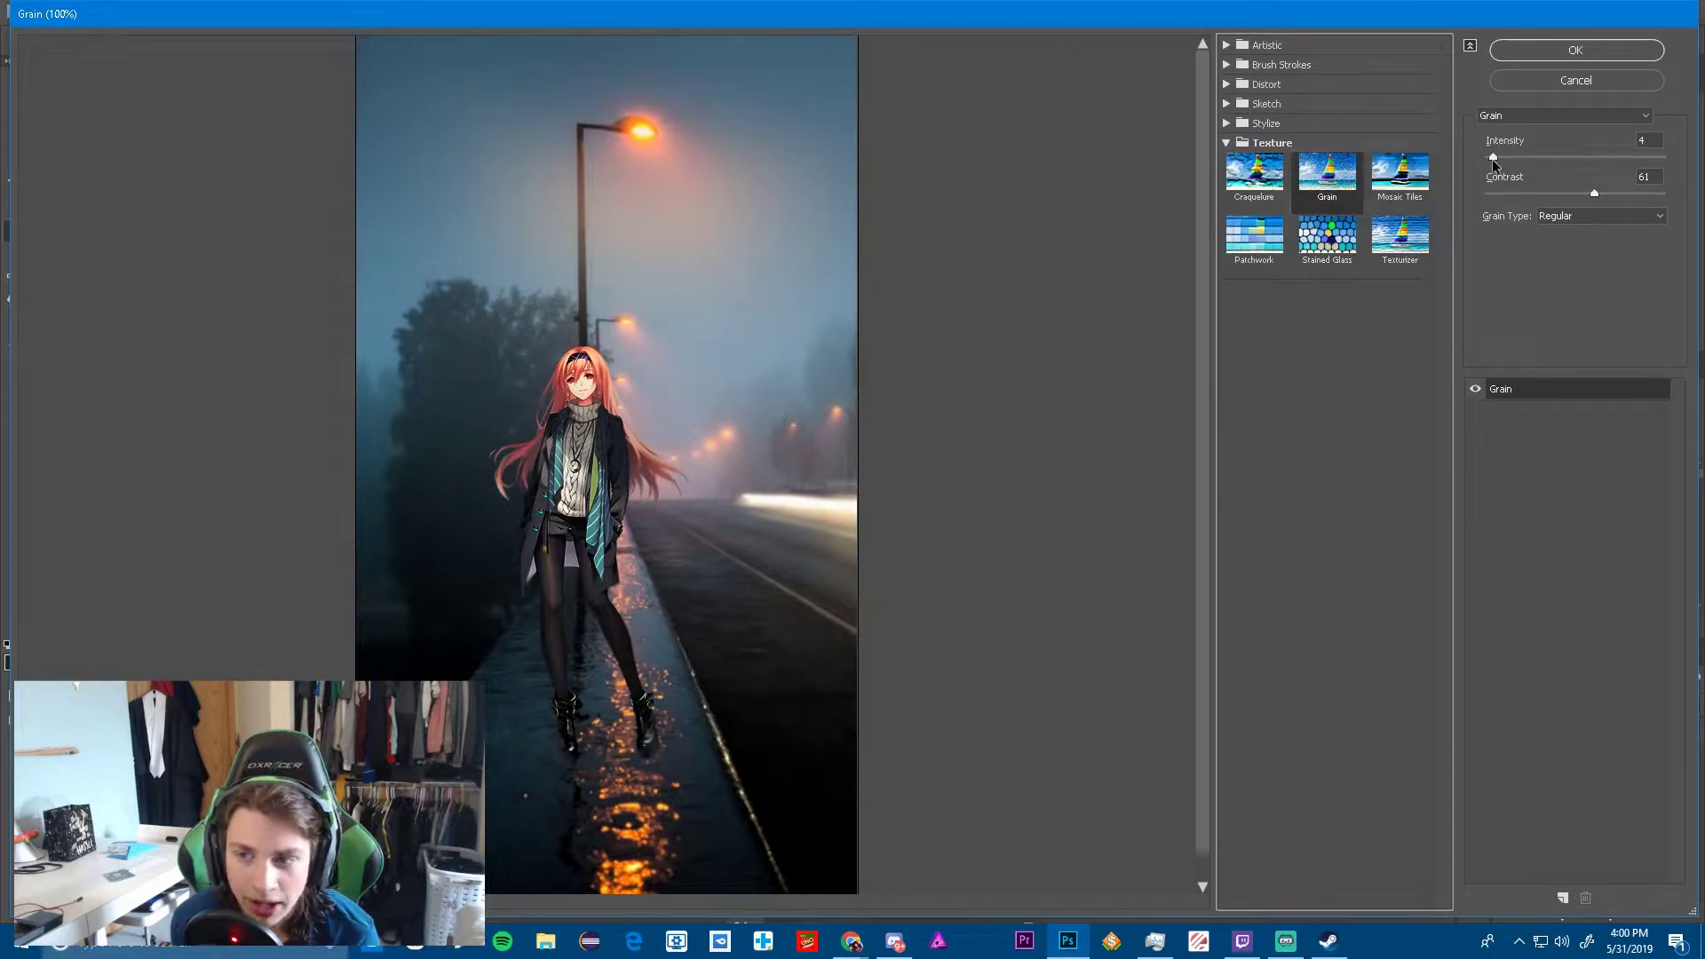
{"action": "mouse_move", "coordinate": [1492, 156]}
{"action": "left_mouse_down"}
{"action": "mouse_move", "coordinate": [1519, 159]}
{"action": "mouse_move", "coordinate": [1483, 158]}
{"action": "left_mouse_up"}
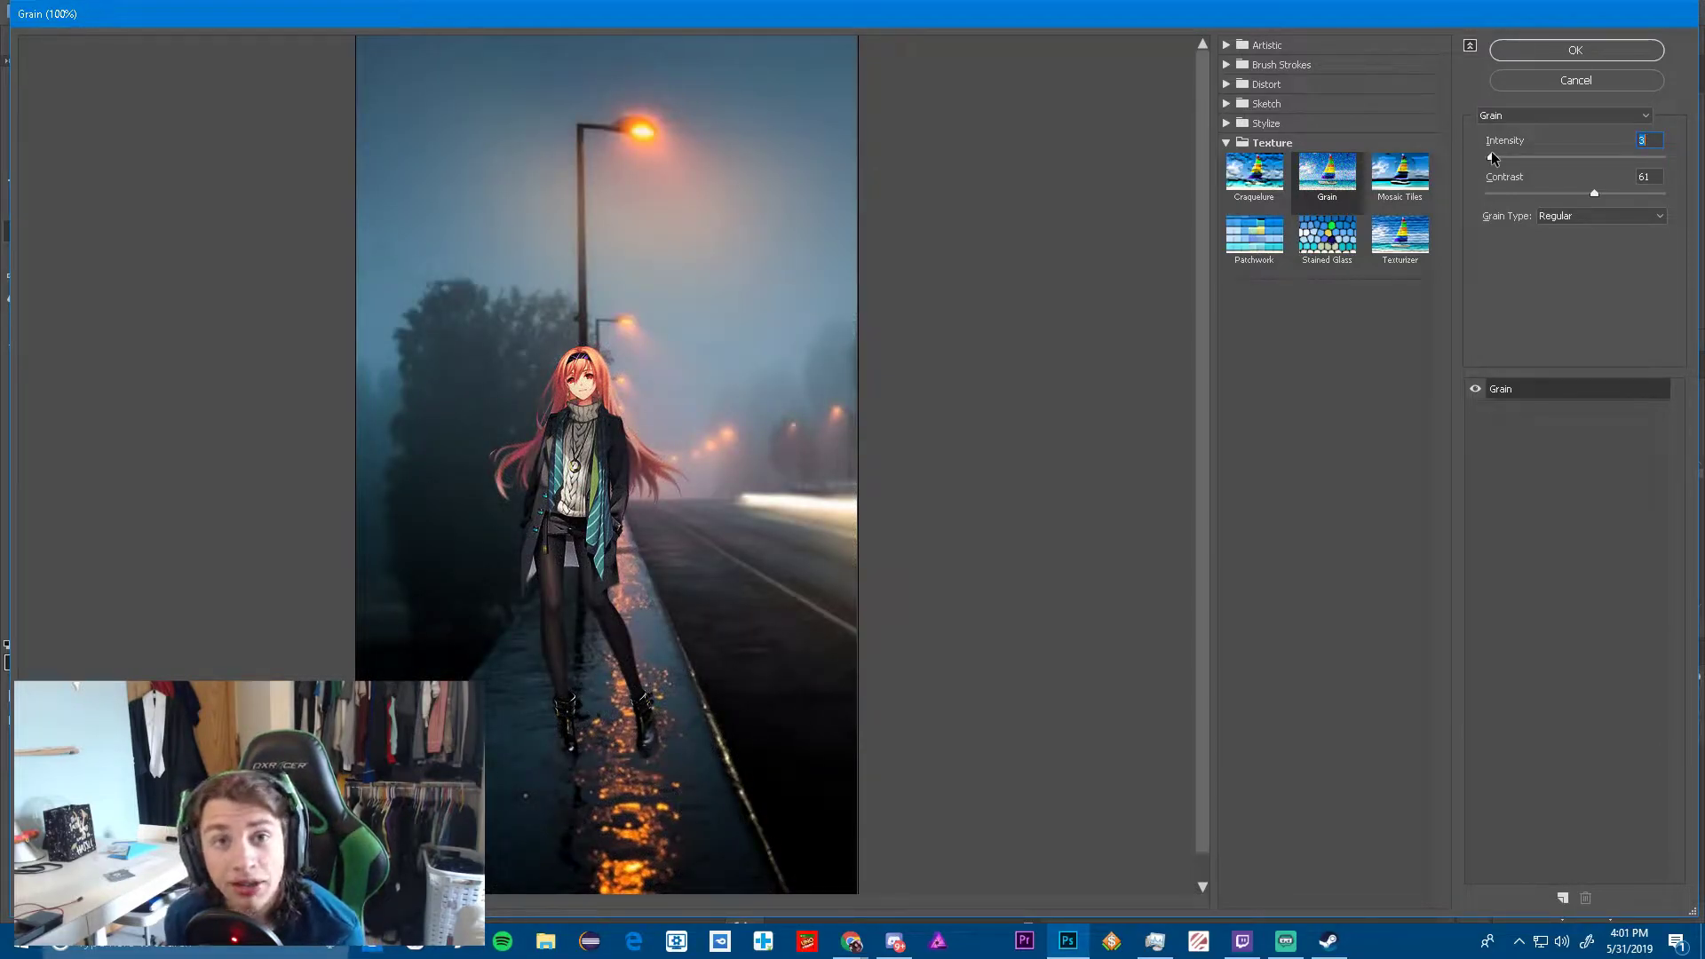
{"action": "left_click_drag", "start_coordinate": [1498, 155], "coordinate": [1485, 155]}
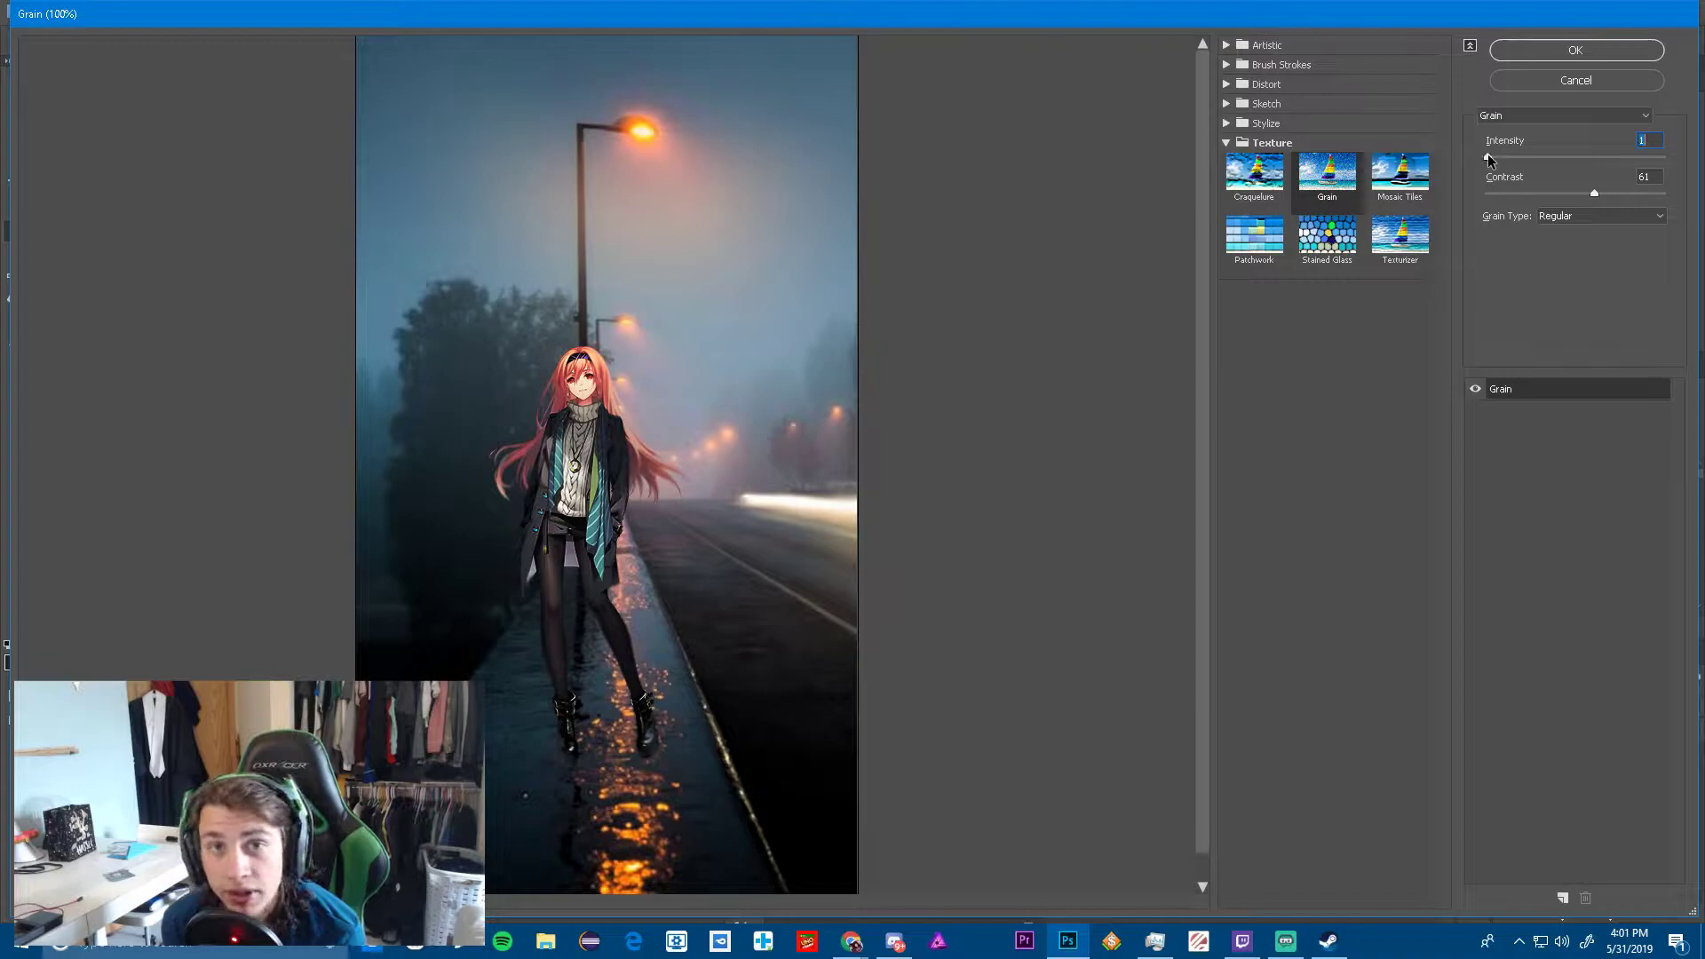
{"action": "left_click_drag", "start_coordinate": [1488, 153], "coordinate": [1492, 155]}
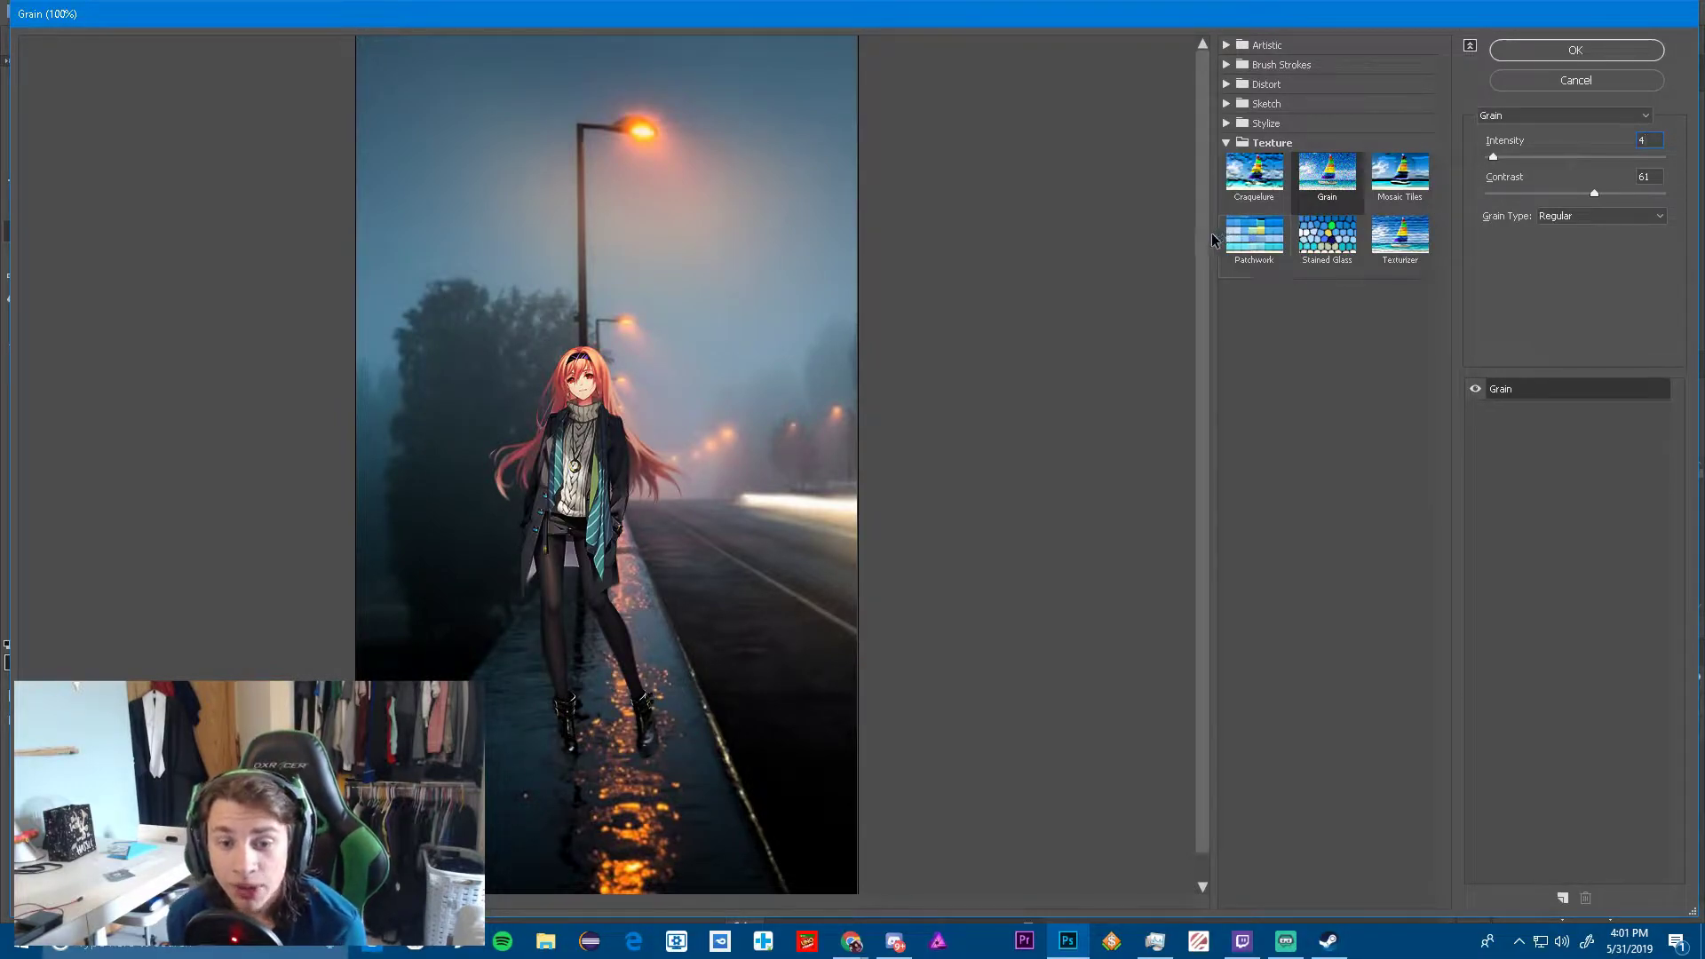
{"action": "left_click", "coordinate": [1574, 82]}
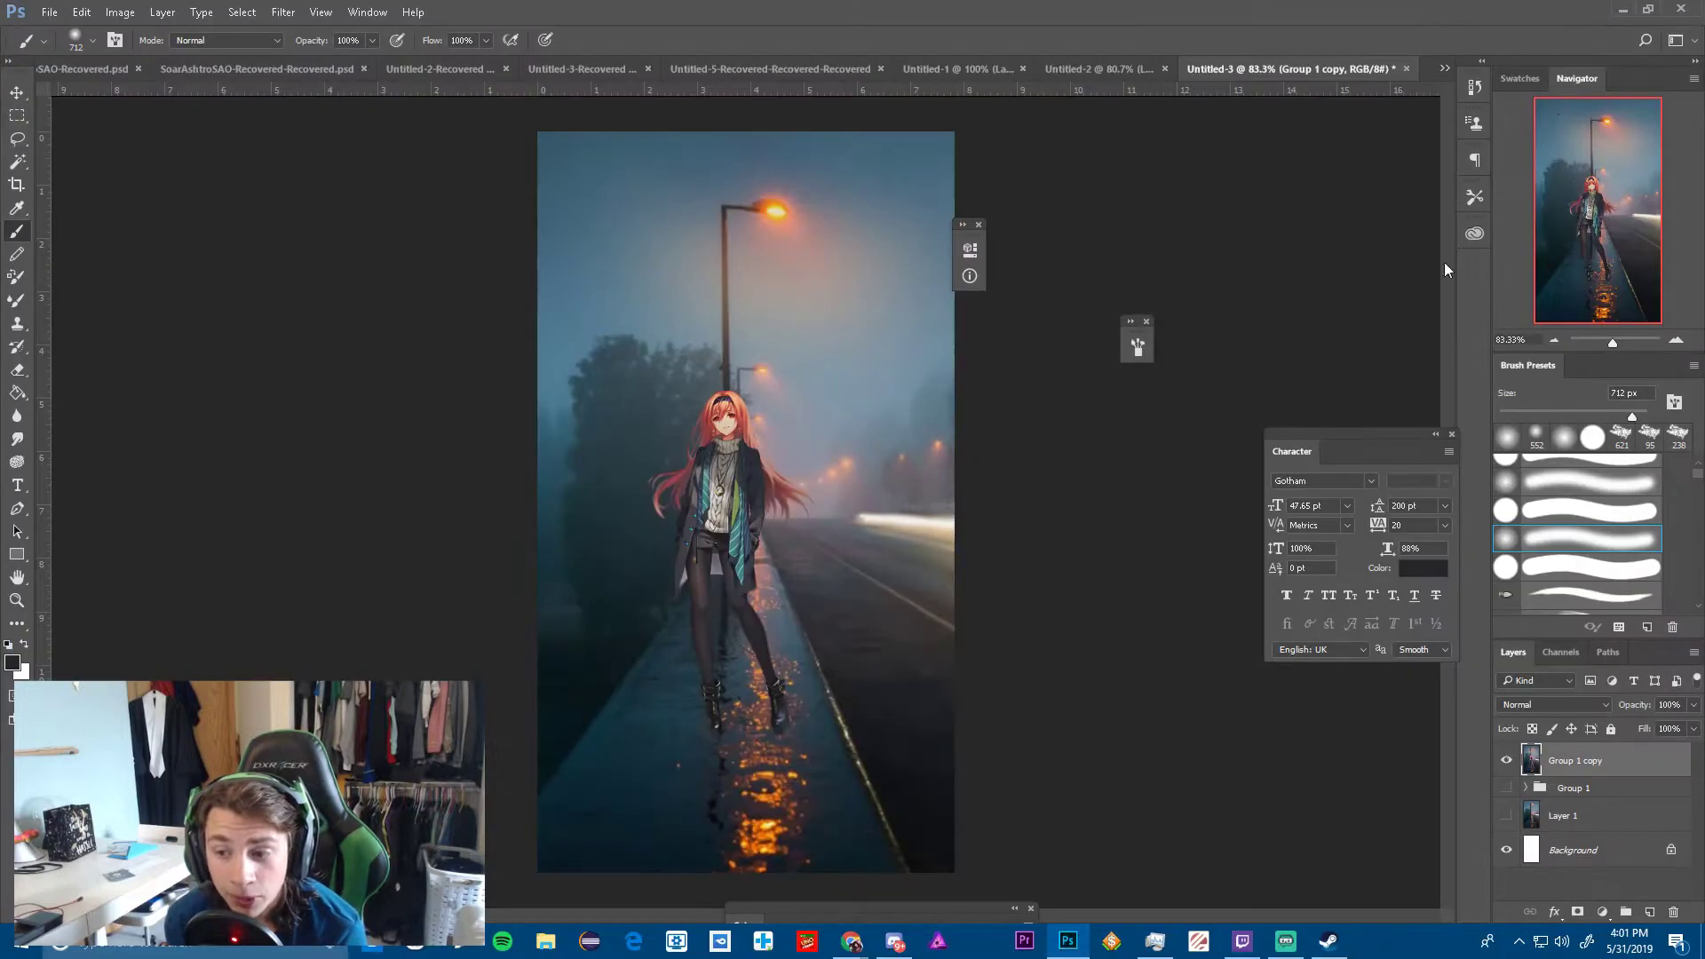
{"action": "left_click", "coordinate": [1524, 787]}
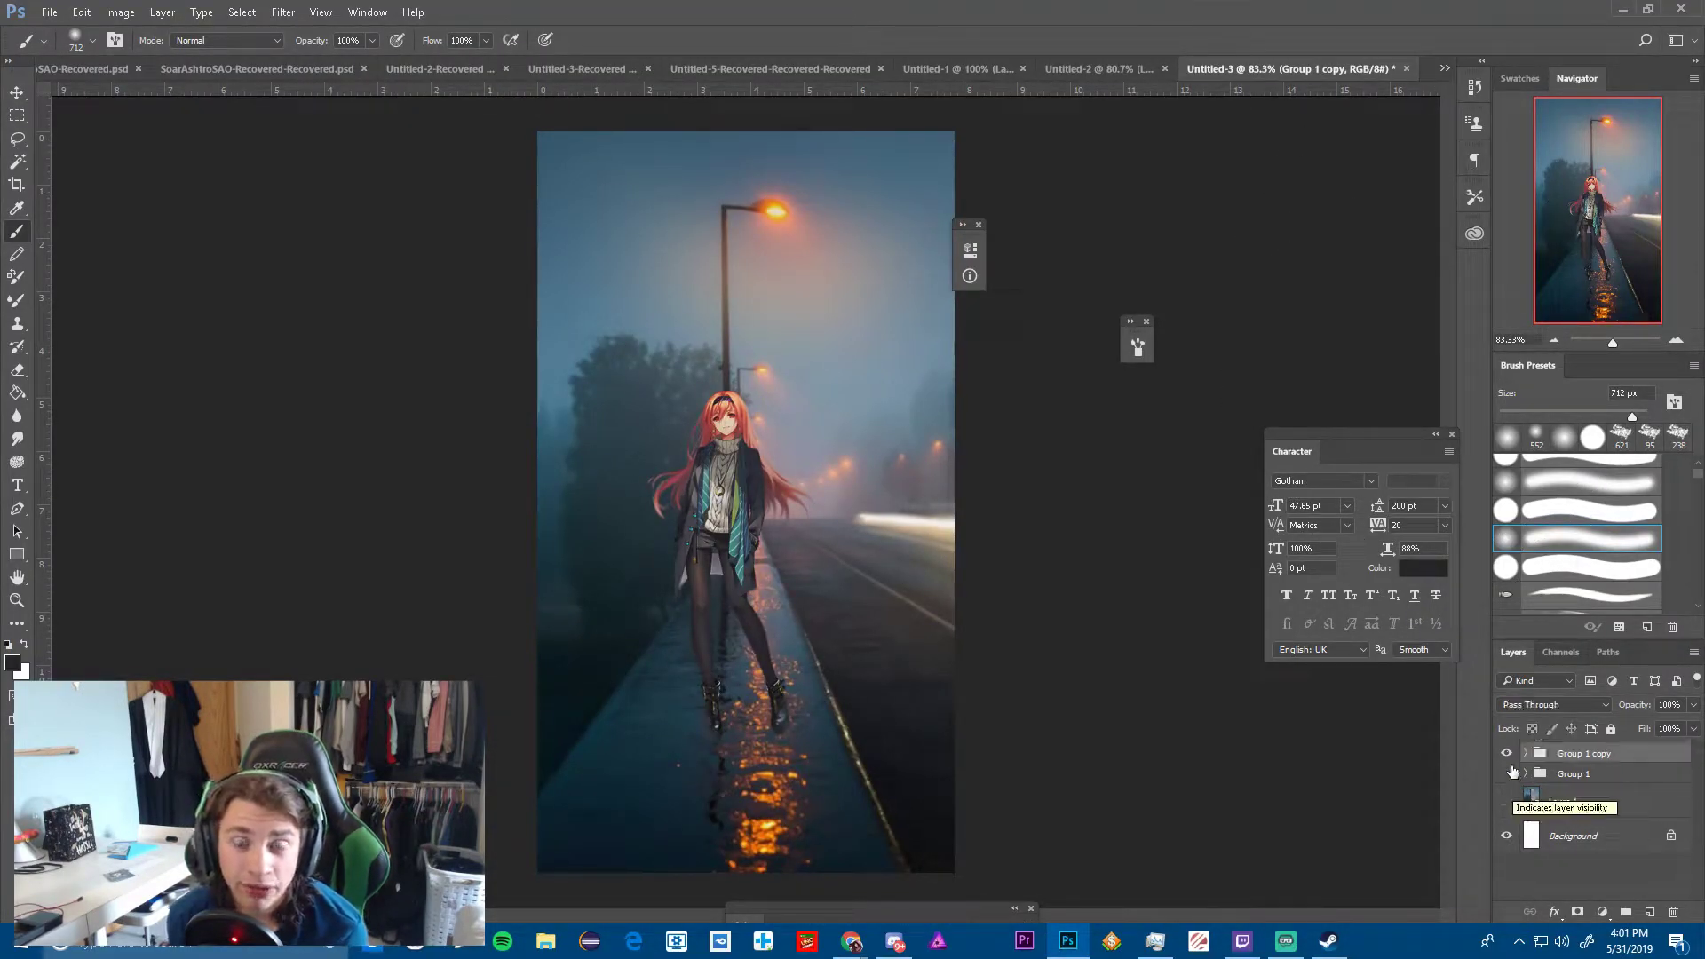
Apply a Regular Grain filter with intensity 4 and contrast 61 to the character layer inside Group 1 copy
{"action": "scroll", "coordinate": [1572, 817], "scroll_direction": "down", "scroll_amount": 3}
{"action": "left_click", "coordinate": [1576, 818]}
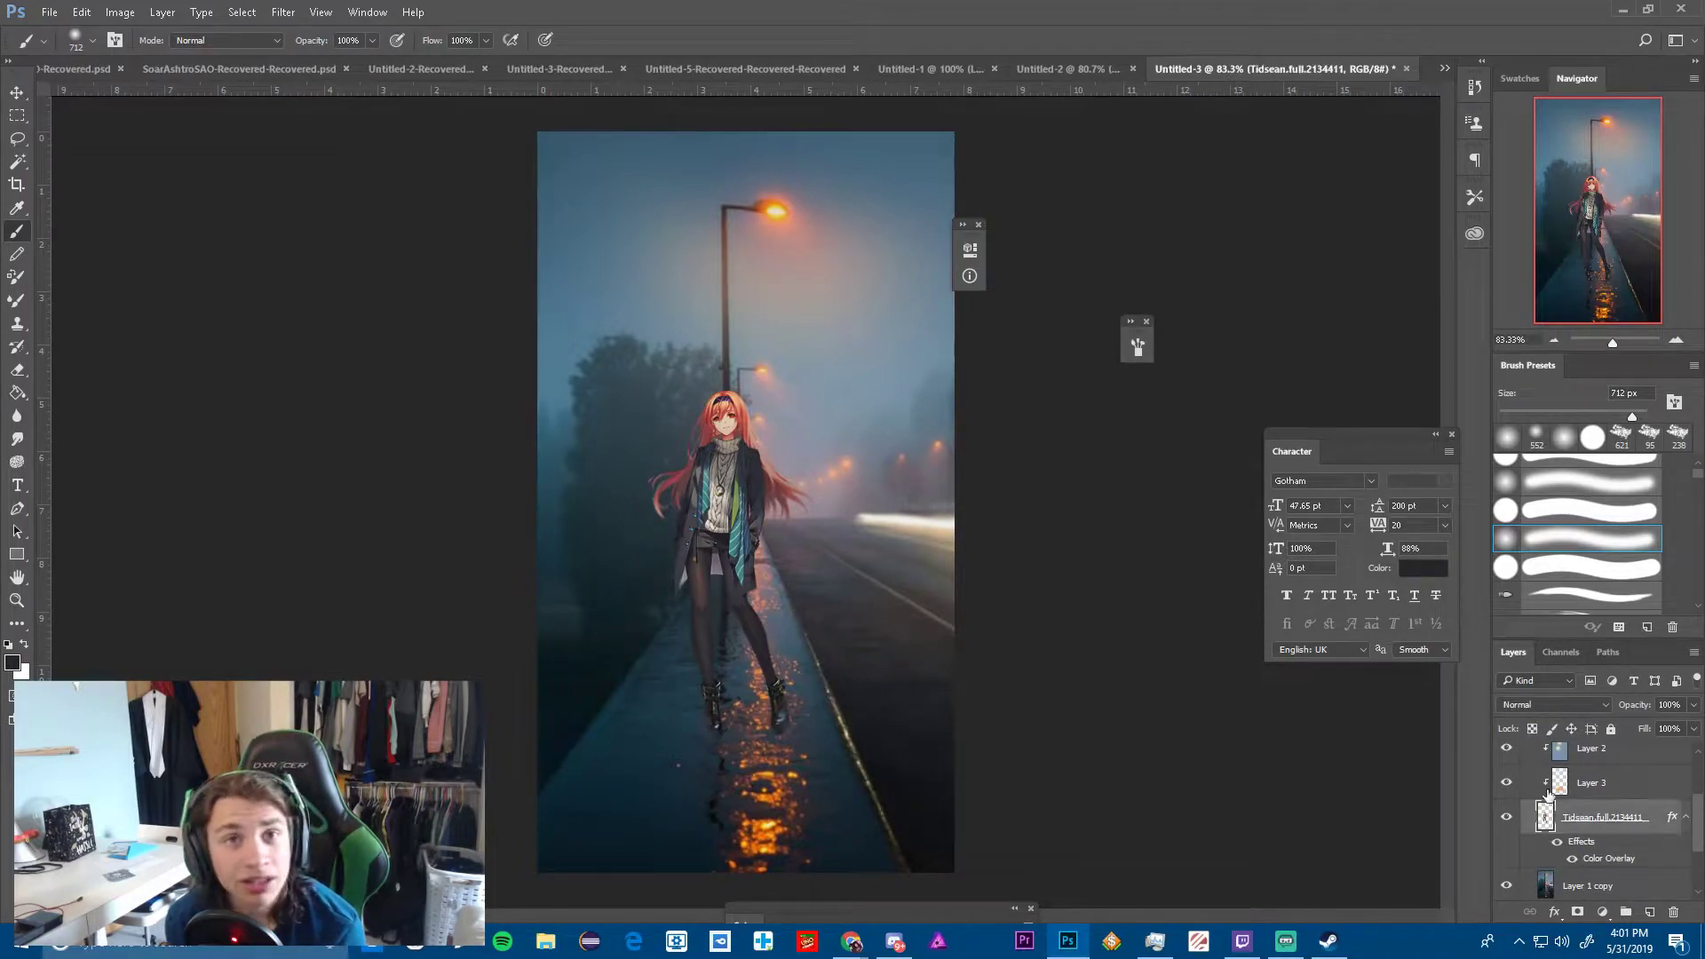
{"action": "left_click", "coordinate": [283, 12]}
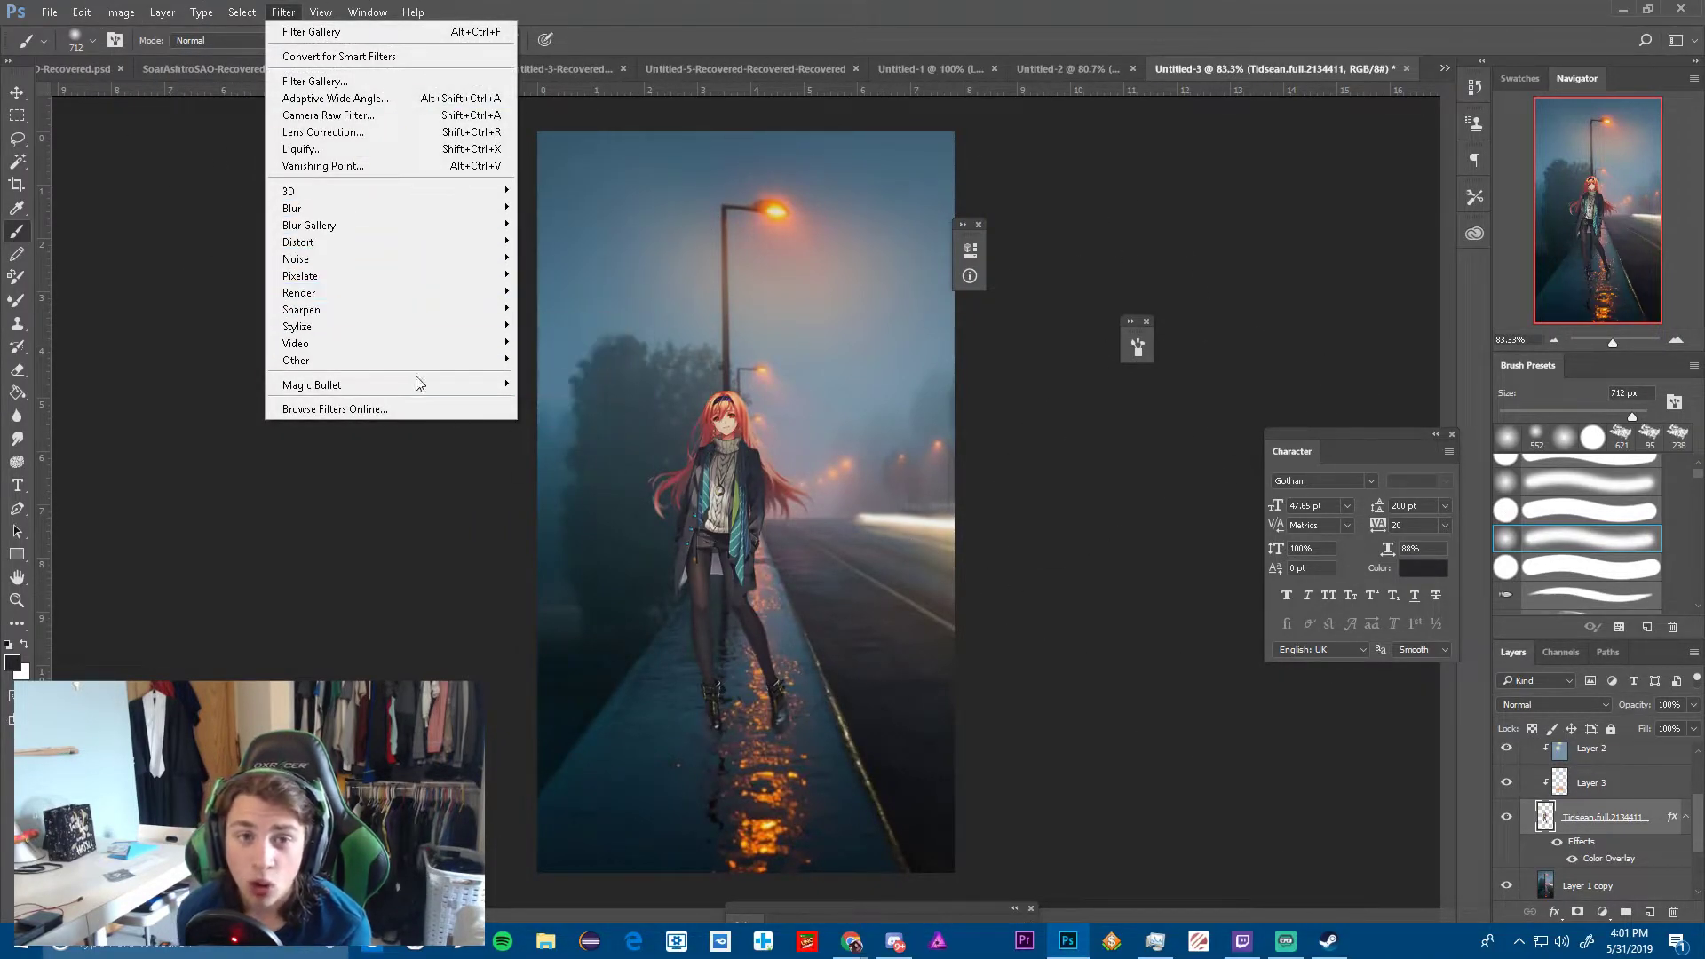
{"action": "mouse_move", "coordinate": [363, 215]}
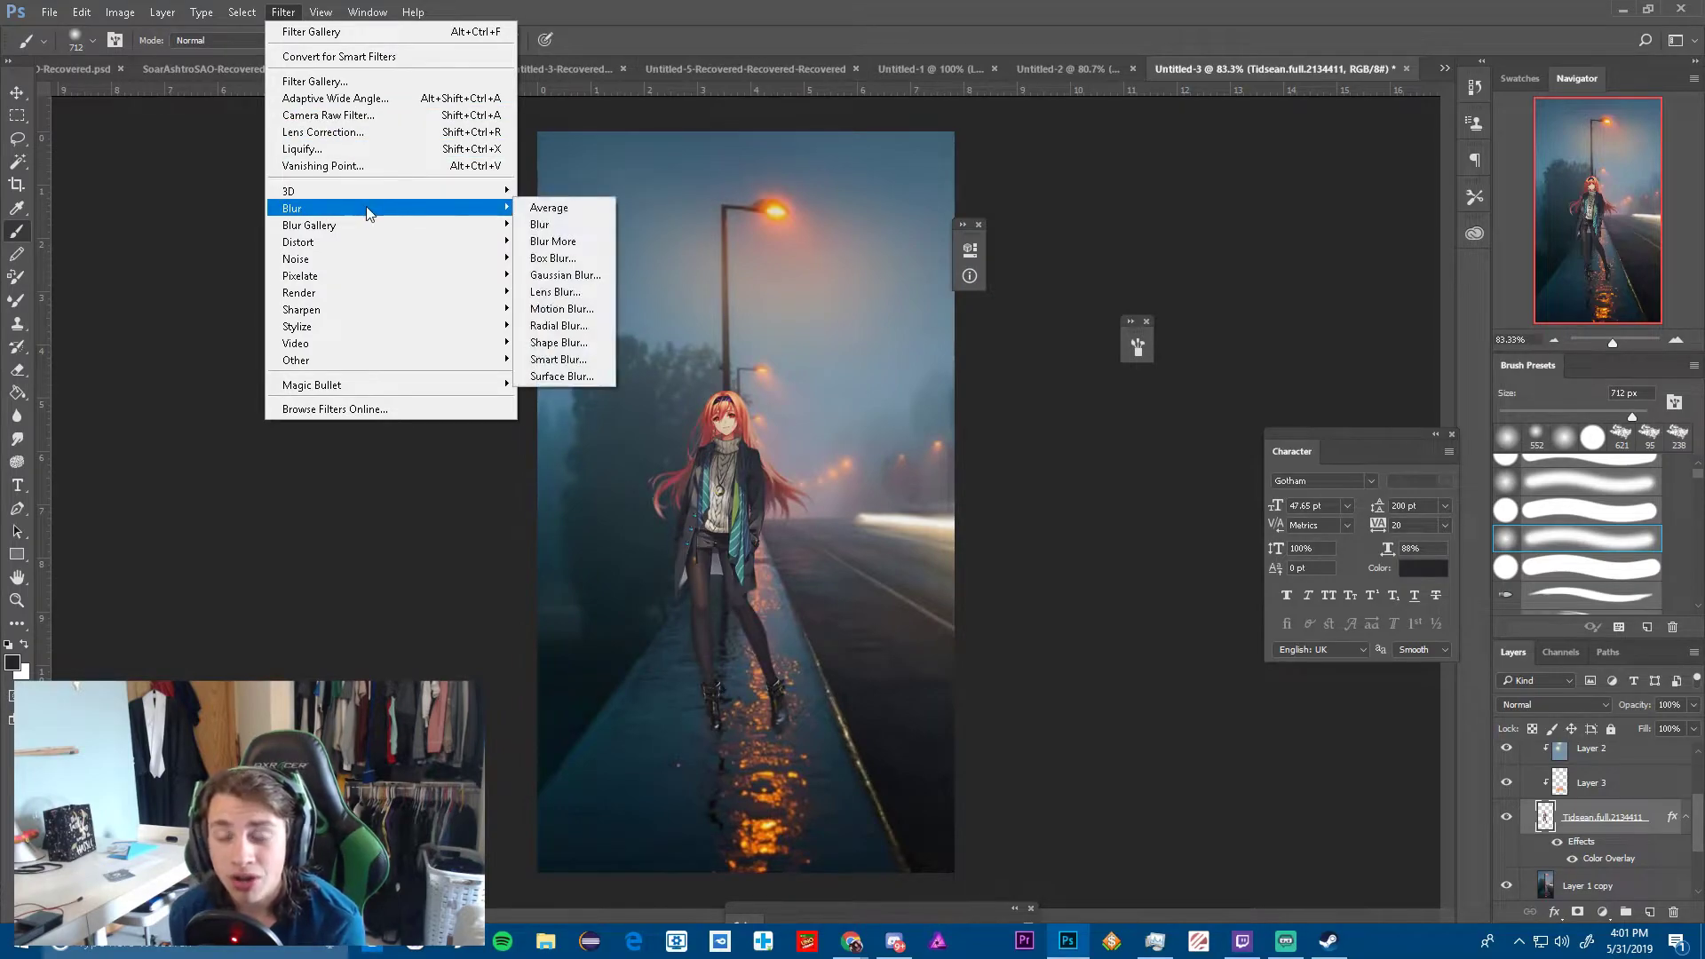
{"action": "left_click", "coordinate": [388, 86]}
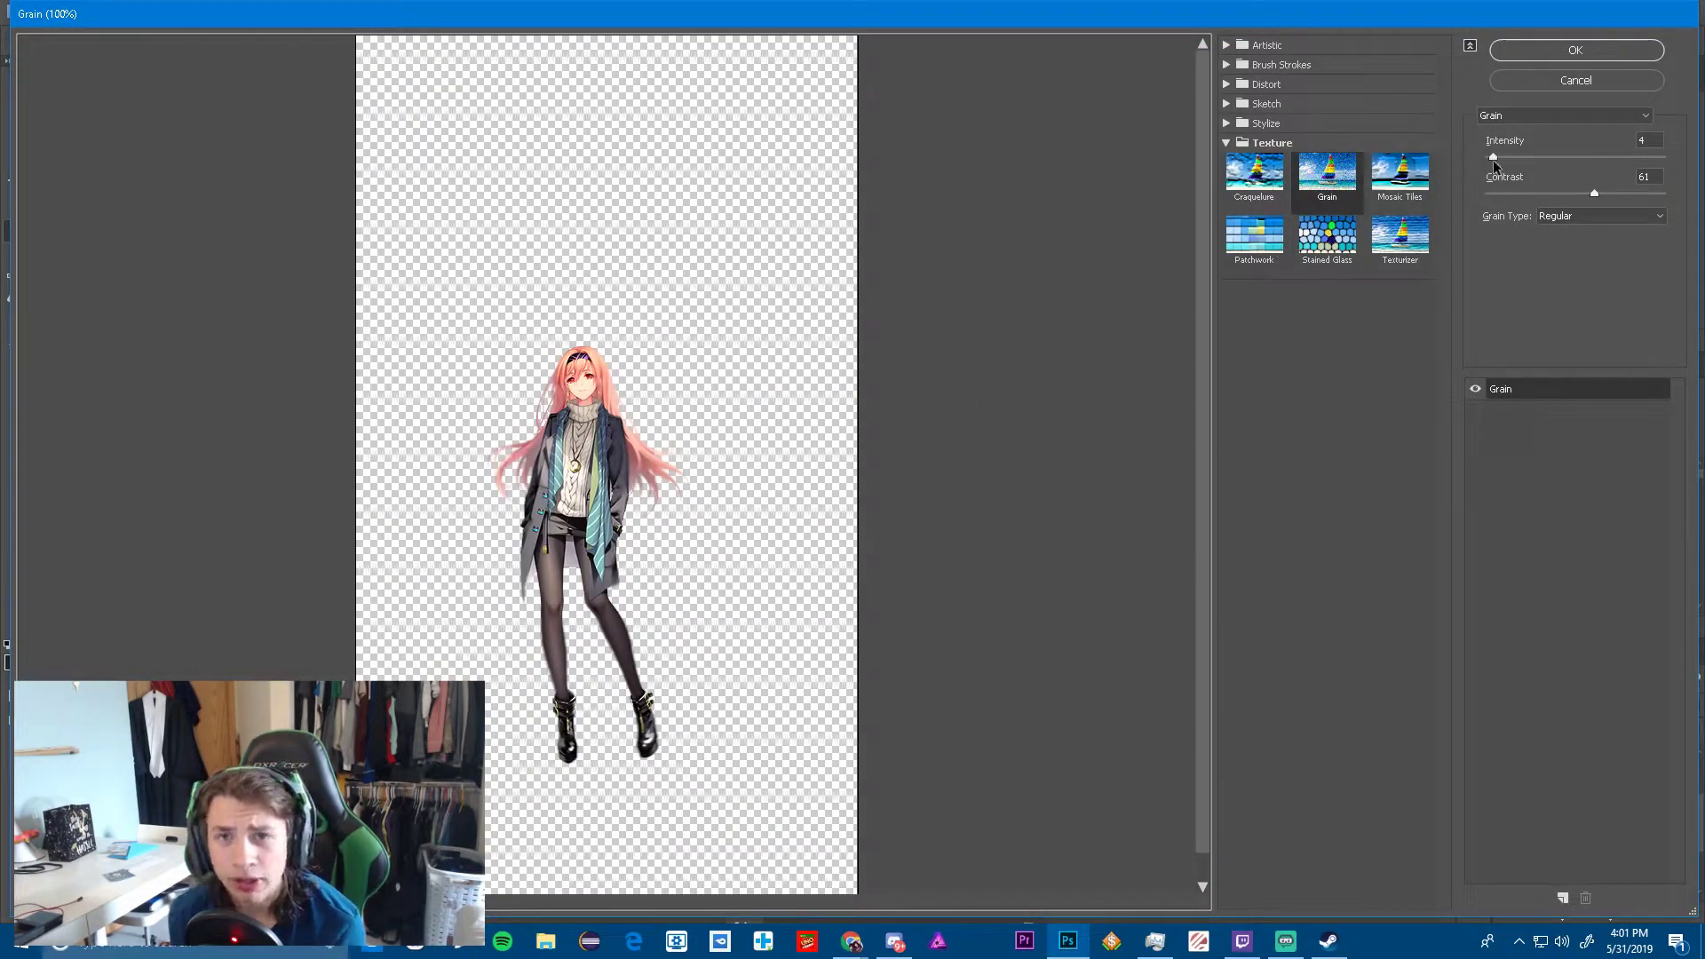
{"action": "left_click_drag", "start_coordinate": [1496, 157], "coordinate": [1500, 157]}
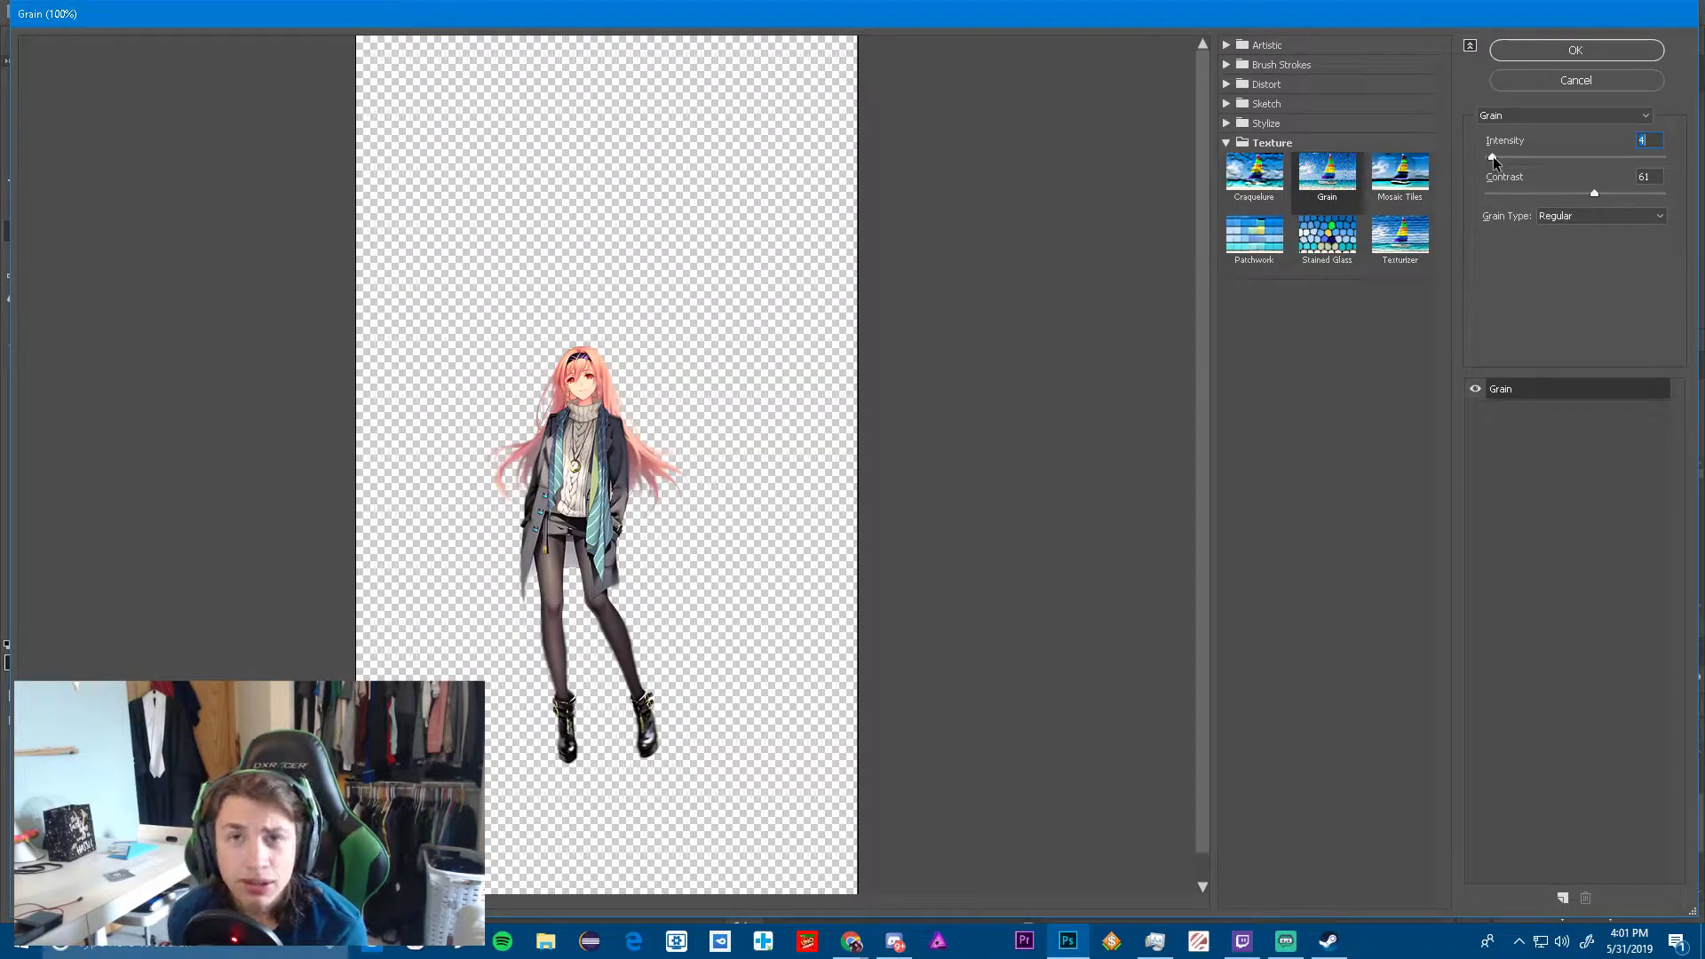
{"action": "left_click", "coordinate": [1579, 50]}
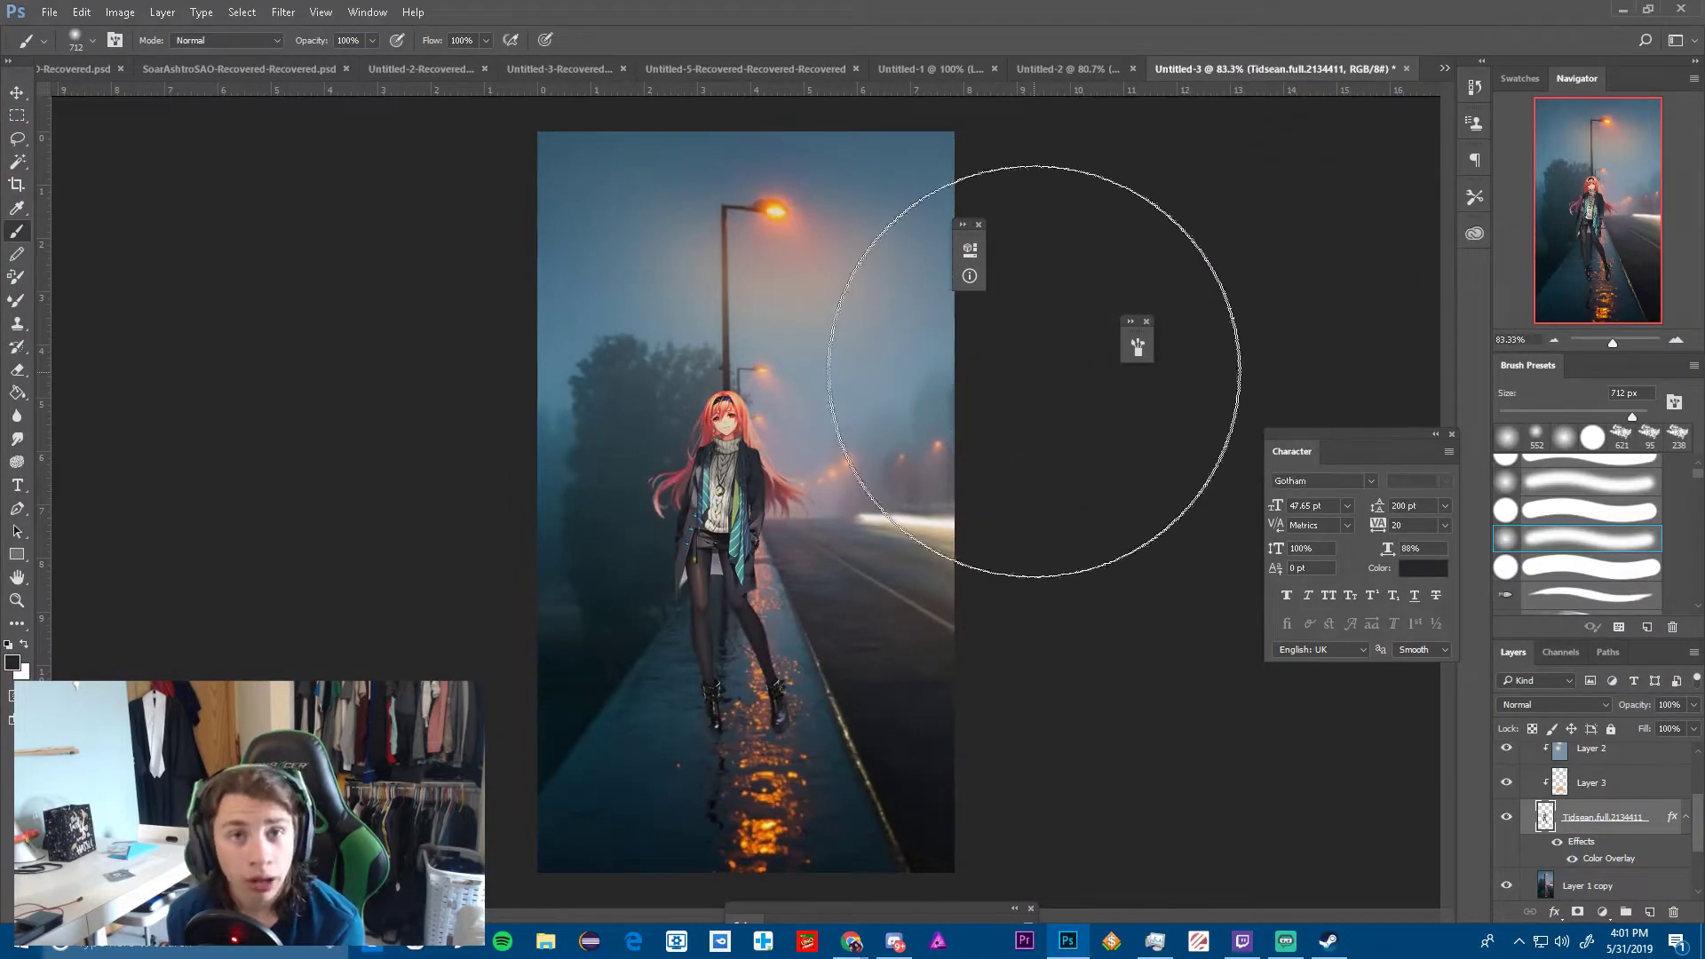
Add a Curves adjustment layer at the top of Group 1 copy
{"action": "scroll", "coordinate": [744, 455], "scroll_direction": "up", "scroll_amount": 5}
{"action": "scroll", "coordinate": [744, 455], "scroll_direction": "down", "scroll_amount": 4}
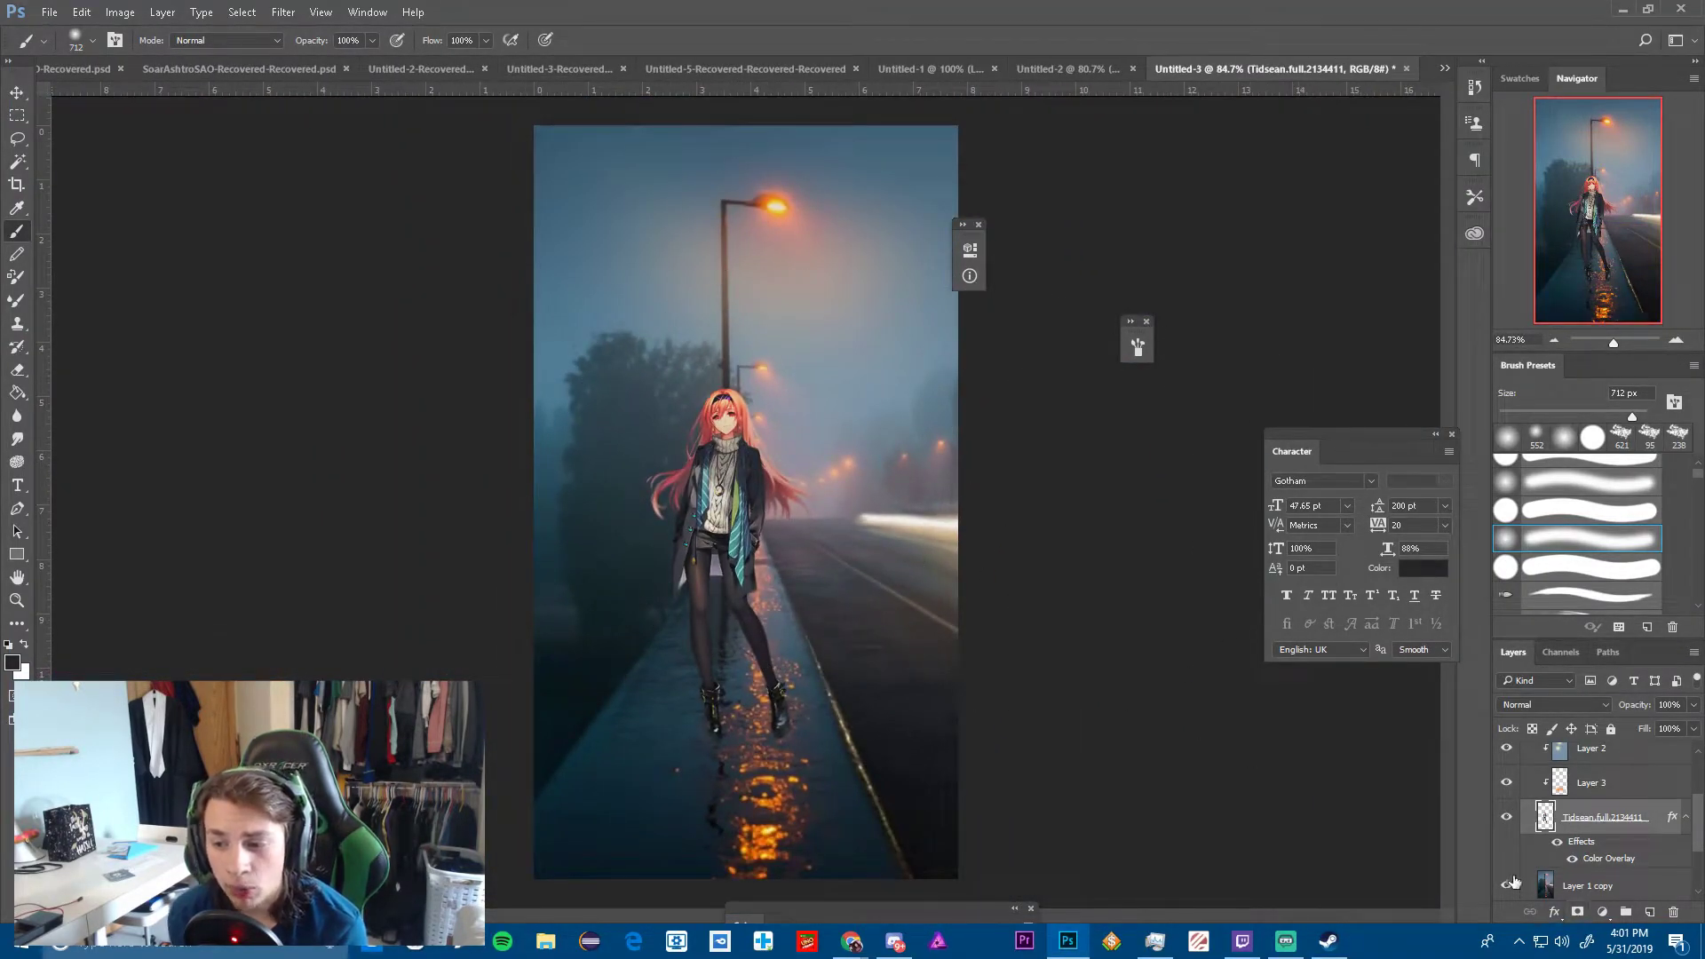
{"action": "scroll", "coordinate": [1529, 825], "scroll_direction": "down", "scroll_amount": 2}
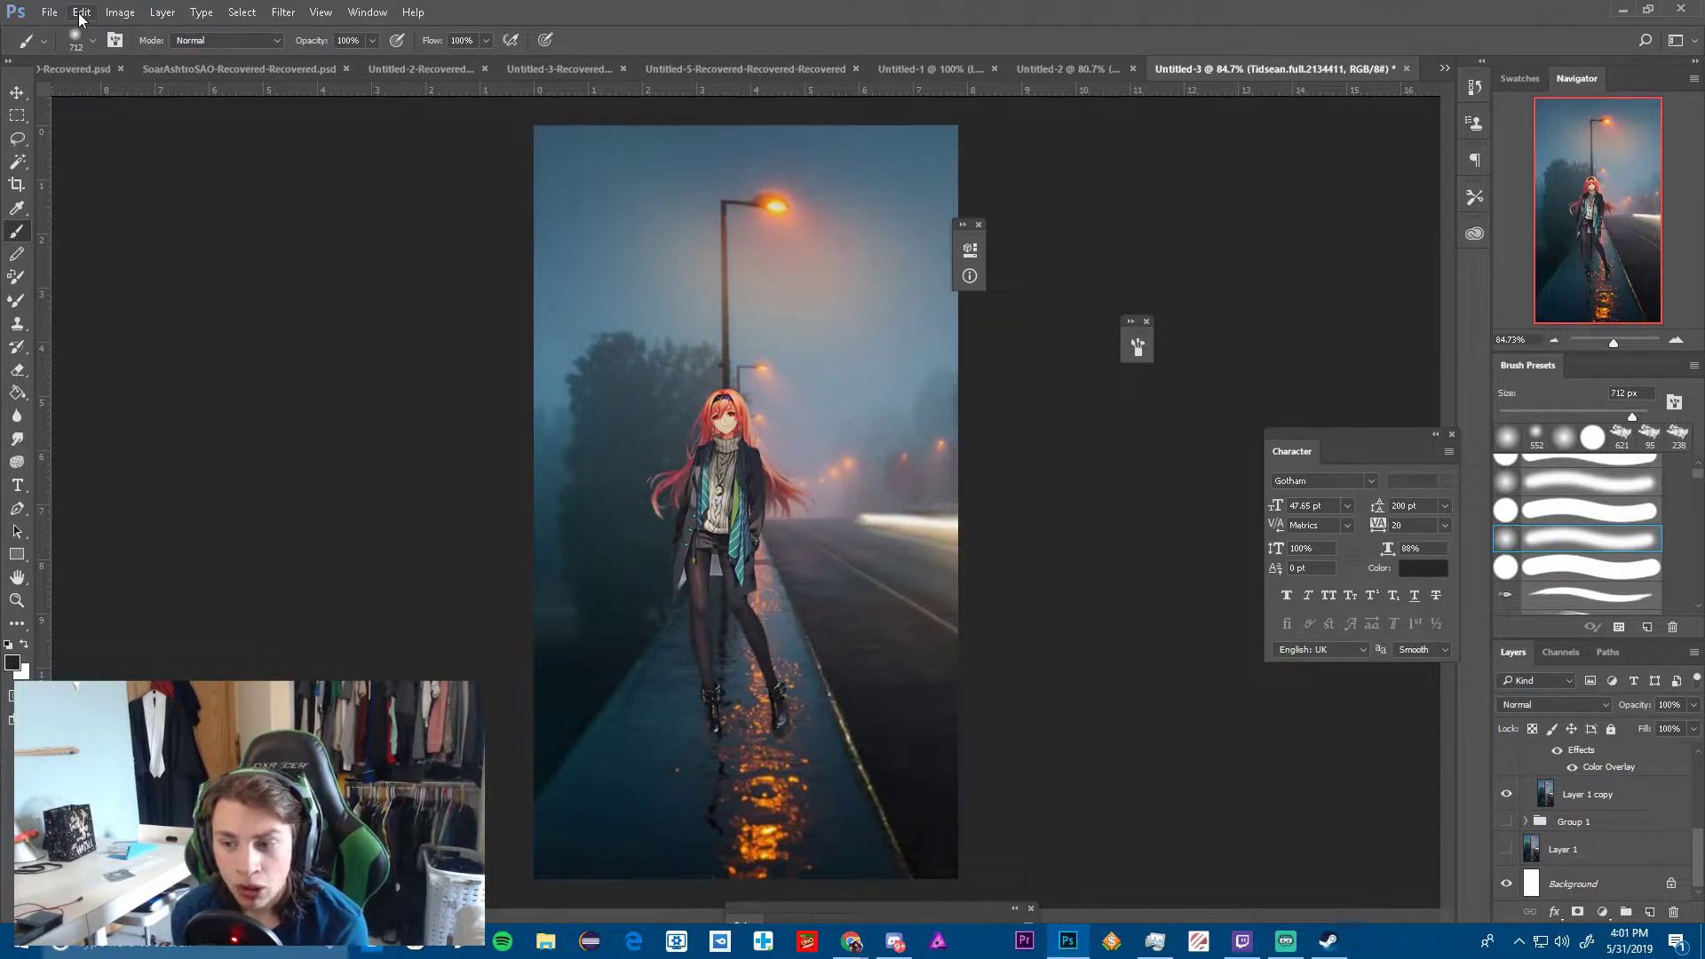
{"action": "scroll", "coordinate": [1640, 857], "scroll_direction": "up", "scroll_amount": 3}
{"action": "scroll", "coordinate": [1625, 826], "scroll_direction": "up", "scroll_amount": 2}
{"action": "left_click", "coordinate": [1576, 755]}
{"action": "left_click", "coordinate": [1626, 912]}
{"action": "left_click", "coordinate": [1577, 632]}
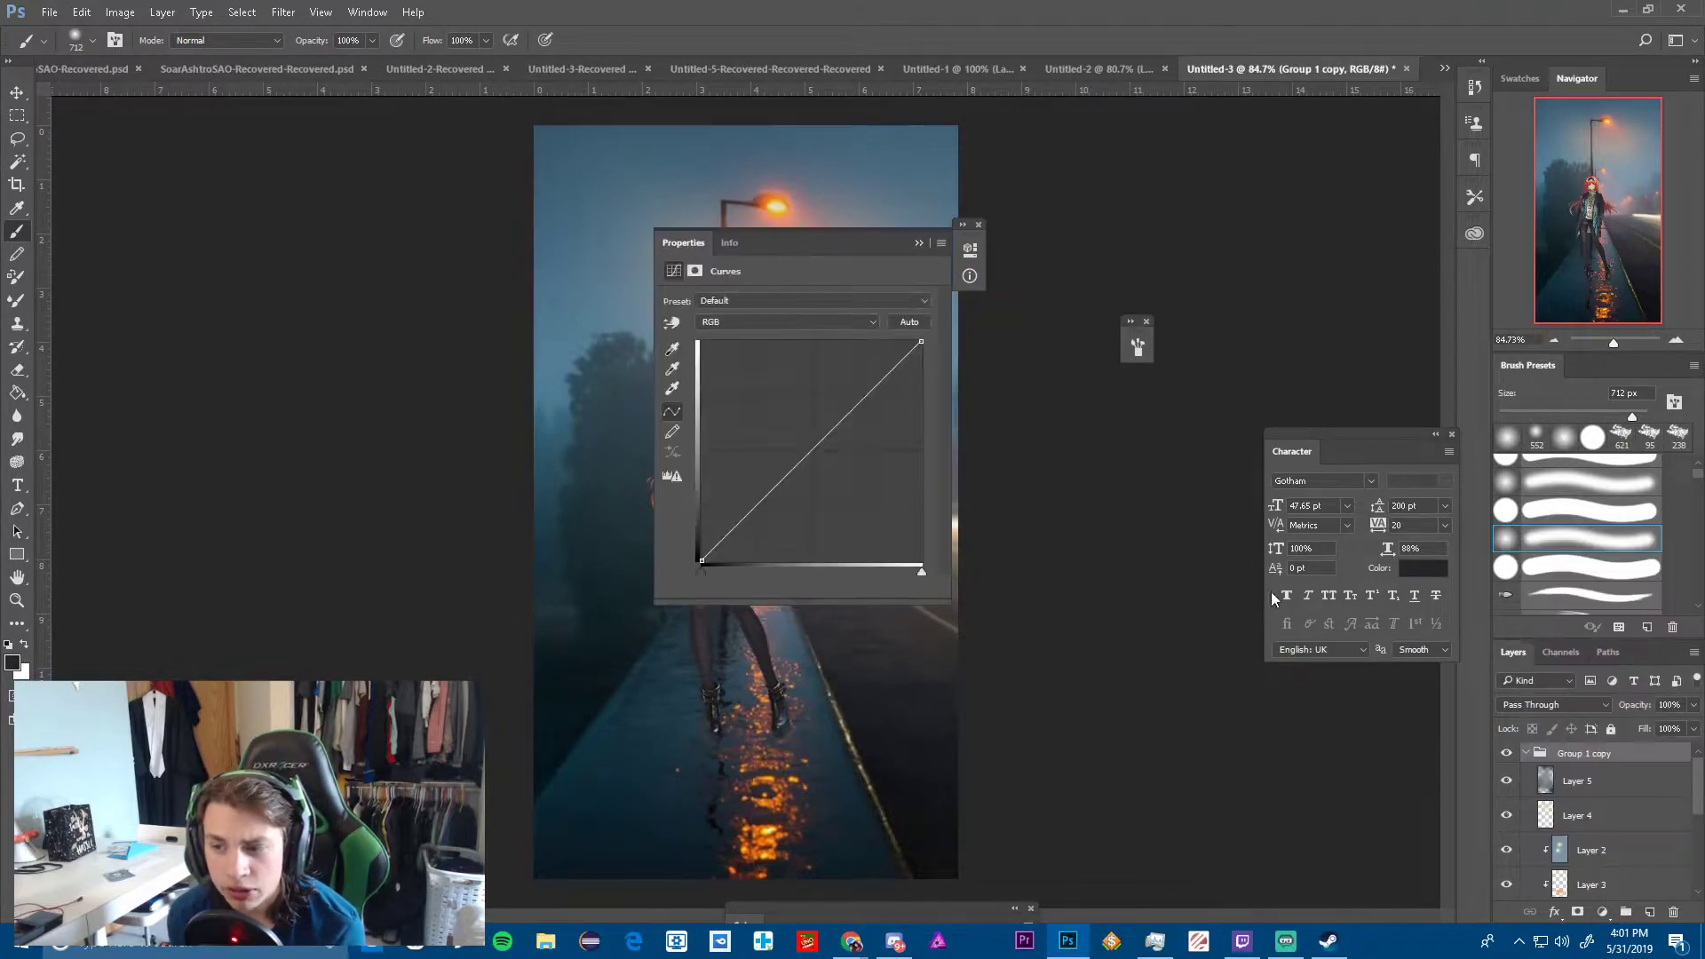
Shape the RGB curve into a gentle S with one shadow point pulled down and one highlight point raised
{"action": "left_click_drag", "start_coordinate": [826, 245], "coordinate": [1265, 277]}
{"action": "mouse_move", "coordinate": [1296, 439]}
{"action": "left_mouse_down"}
{"action": "mouse_move", "coordinate": [1276, 401]}
{"action": "mouse_move", "coordinate": [1279, 435]}
{"action": "left_mouse_up"}
{"action": "left_click_drag", "start_coordinate": [1204, 515], "coordinate": [1220, 532]}
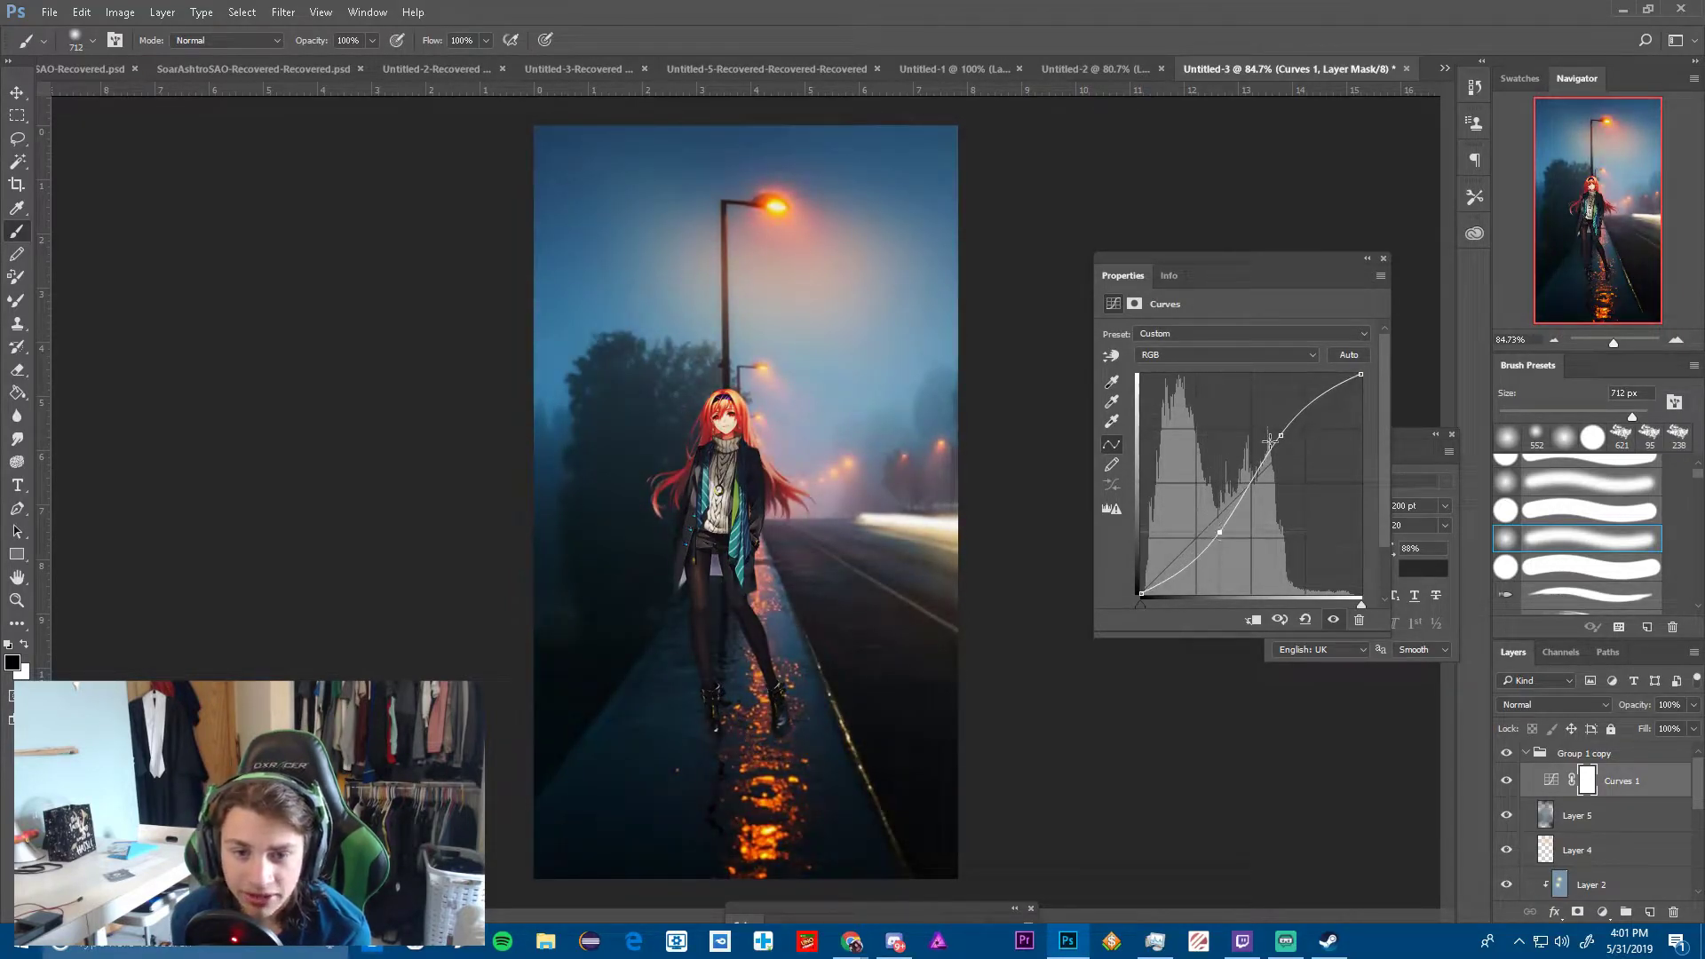
{"action": "mouse_move", "coordinate": [1282, 433]}
{"action": "left_mouse_down"}
{"action": "mouse_move", "coordinate": [1295, 466]}
{"action": "mouse_move", "coordinate": [1288, 439]}
{"action": "left_mouse_up"}
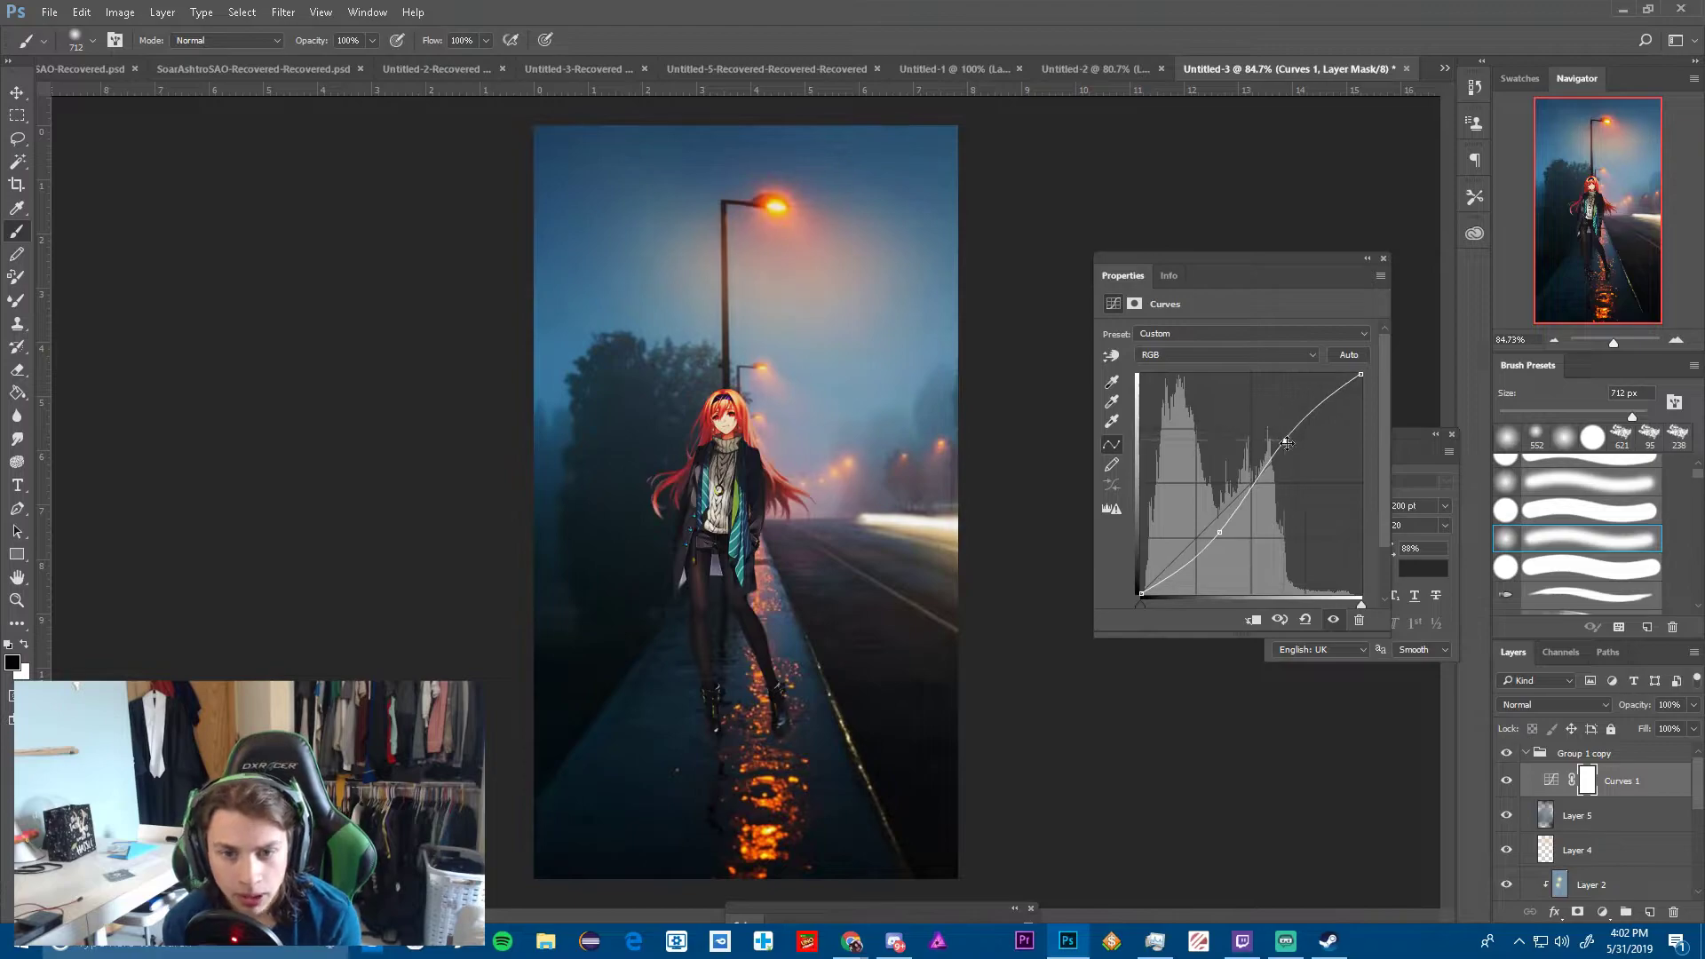
{"action": "left_click_drag", "start_coordinate": [1215, 529], "coordinate": [1218, 522]}
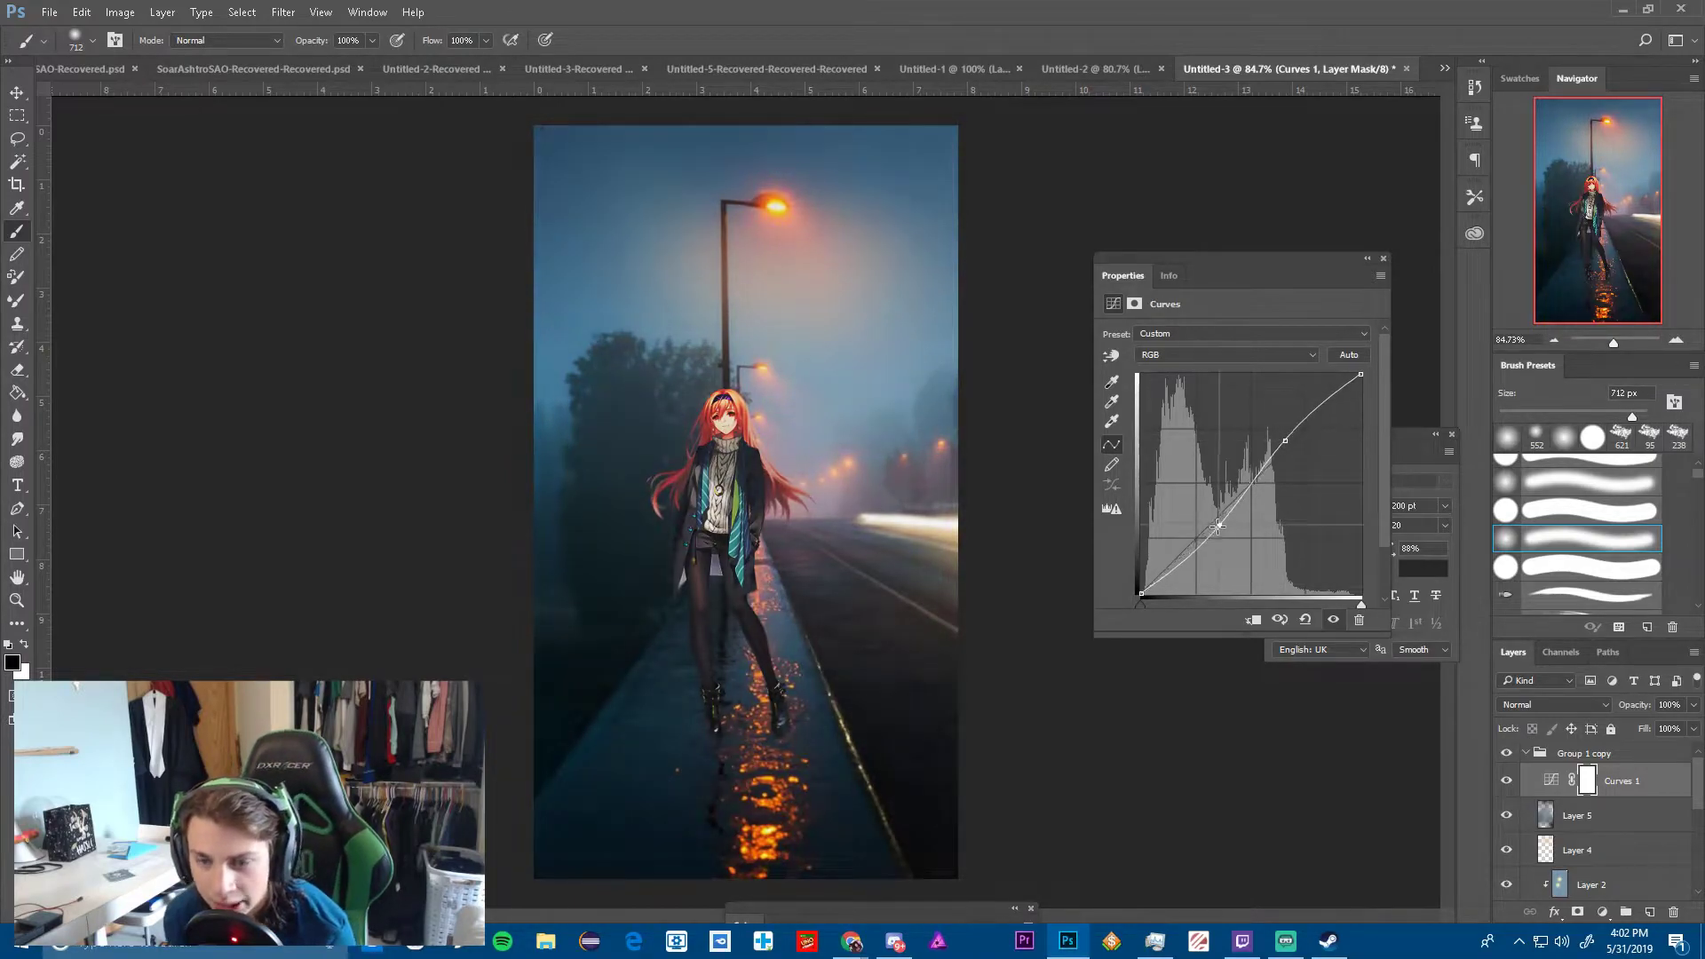
Reduce the opacity of the Curves 1 adjustment layer to 66%
{"action": "left_click", "coordinate": [1366, 259]}
{"action": "scroll", "coordinate": [839, 561], "scroll_direction": "up", "scroll_amount": 3, "text": "alt"}
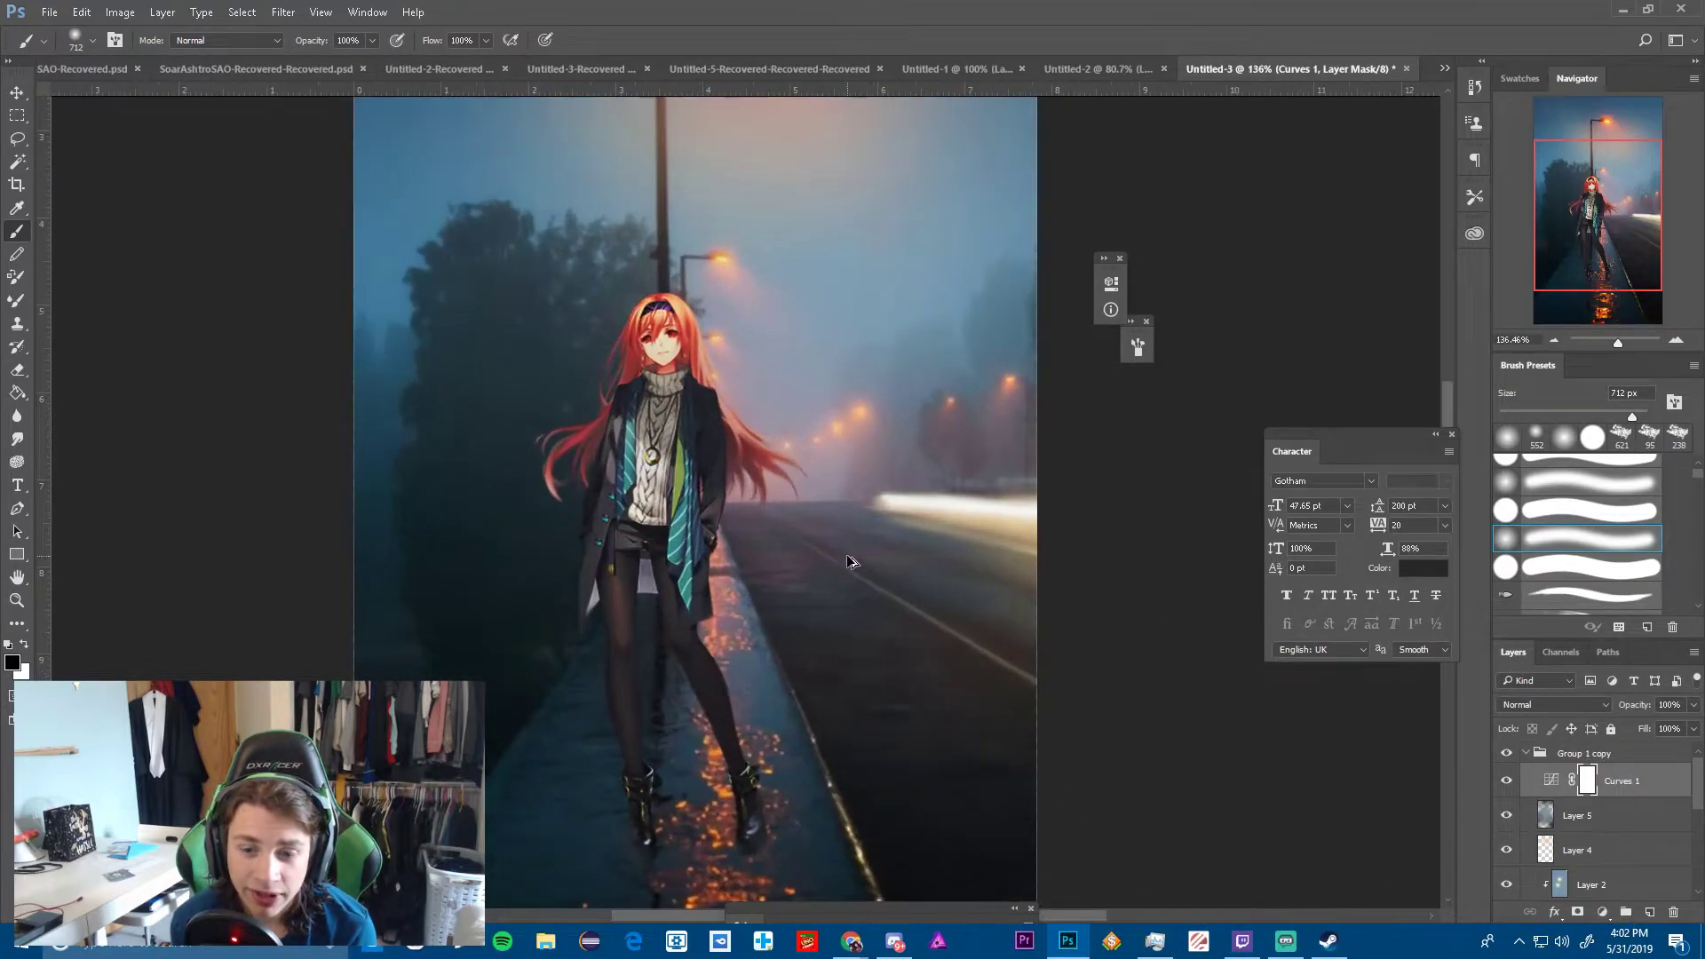
{"action": "scroll", "coordinate": [848, 561], "scroll_direction": "down", "scroll_amount": 2, "text": "alt"}
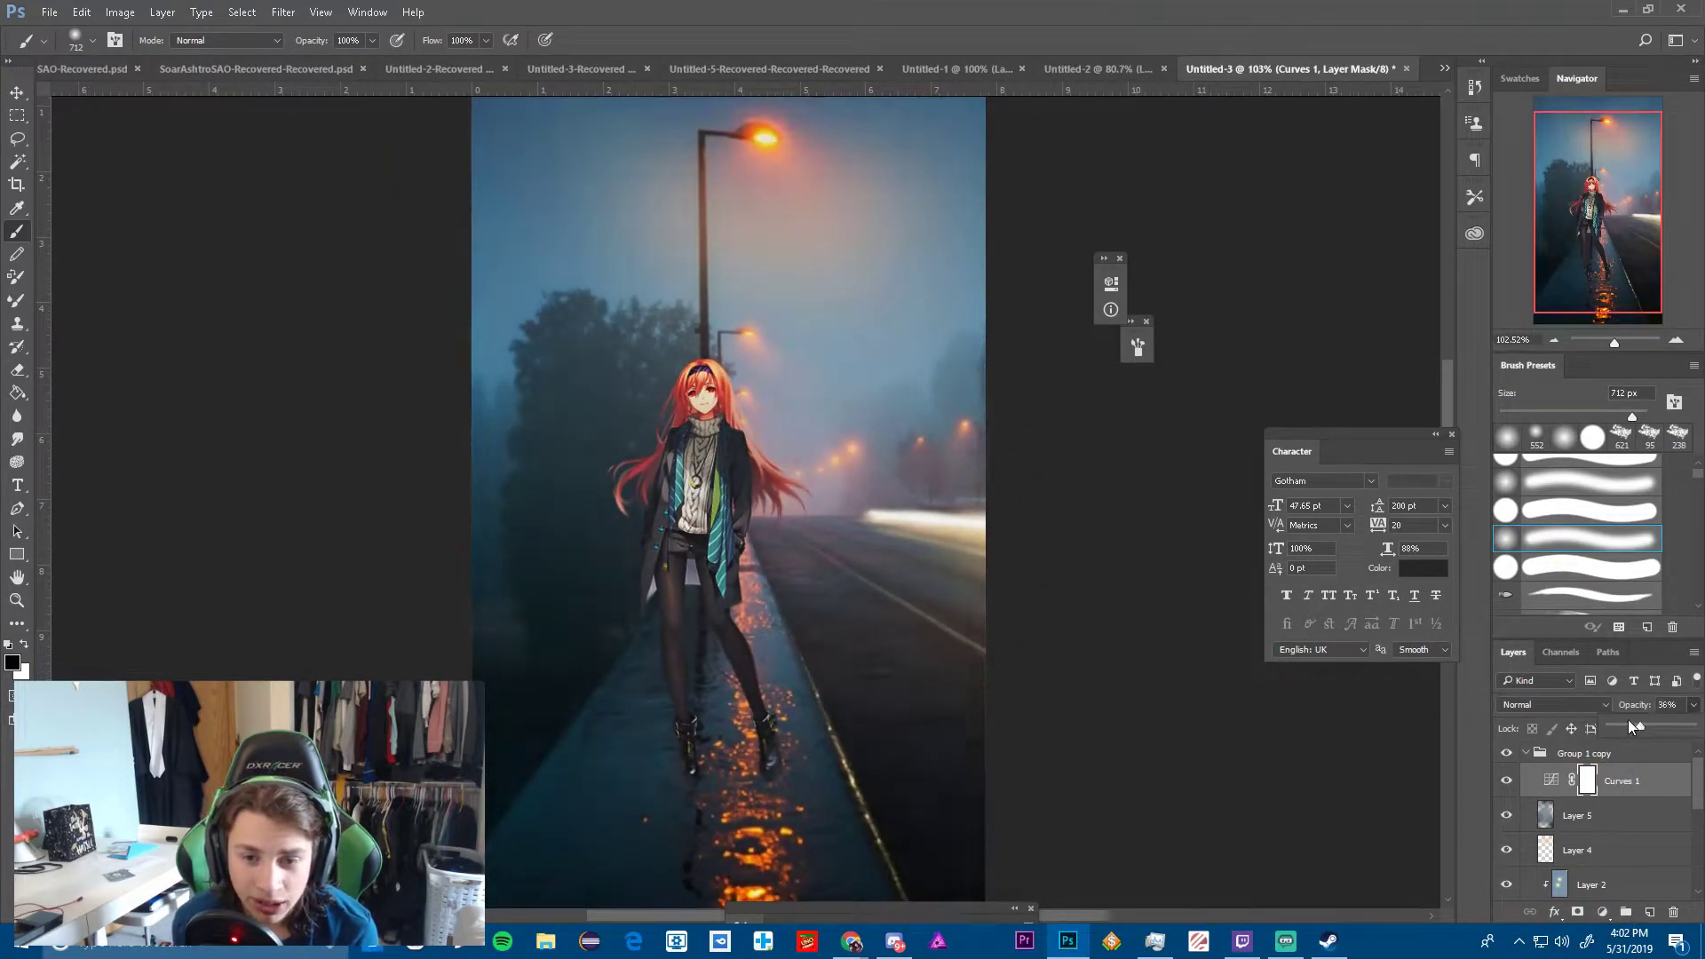
{"action": "left_click_drag", "start_coordinate": [1633, 726], "coordinate": [1664, 726]}
{"action": "scroll", "coordinate": [919, 565], "scroll_direction": "down", "scroll_amount": 2}
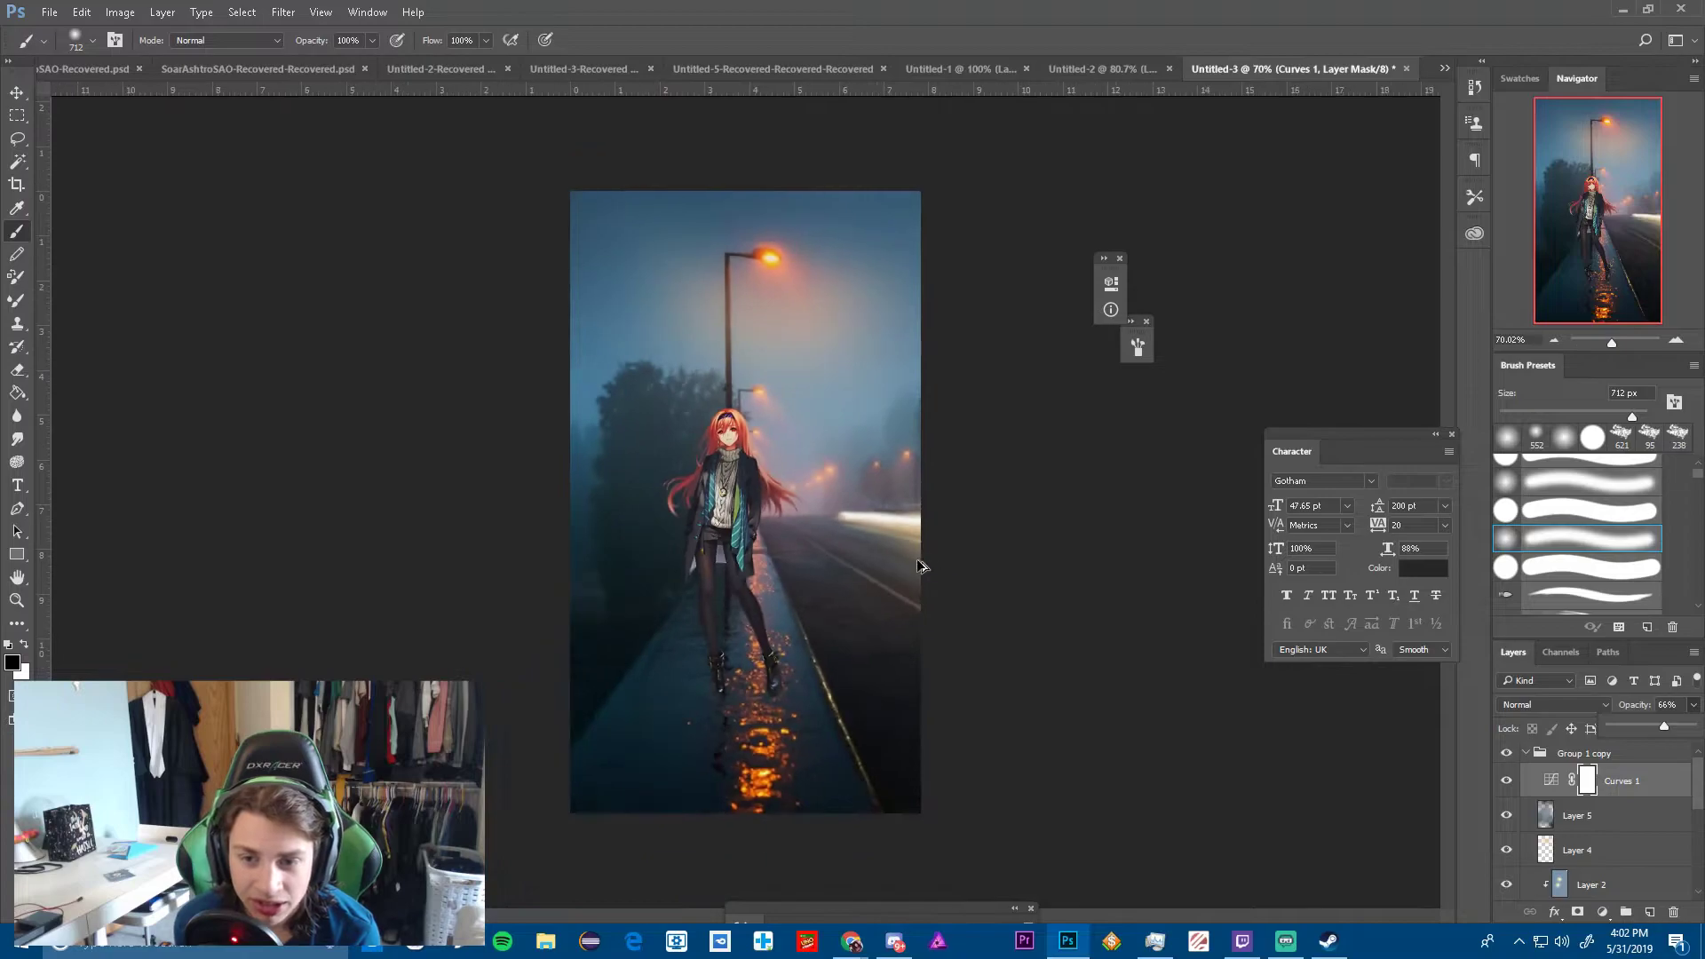
{"action": "scroll", "coordinate": [919, 566], "scroll_direction": "up", "scroll_amount": 1}
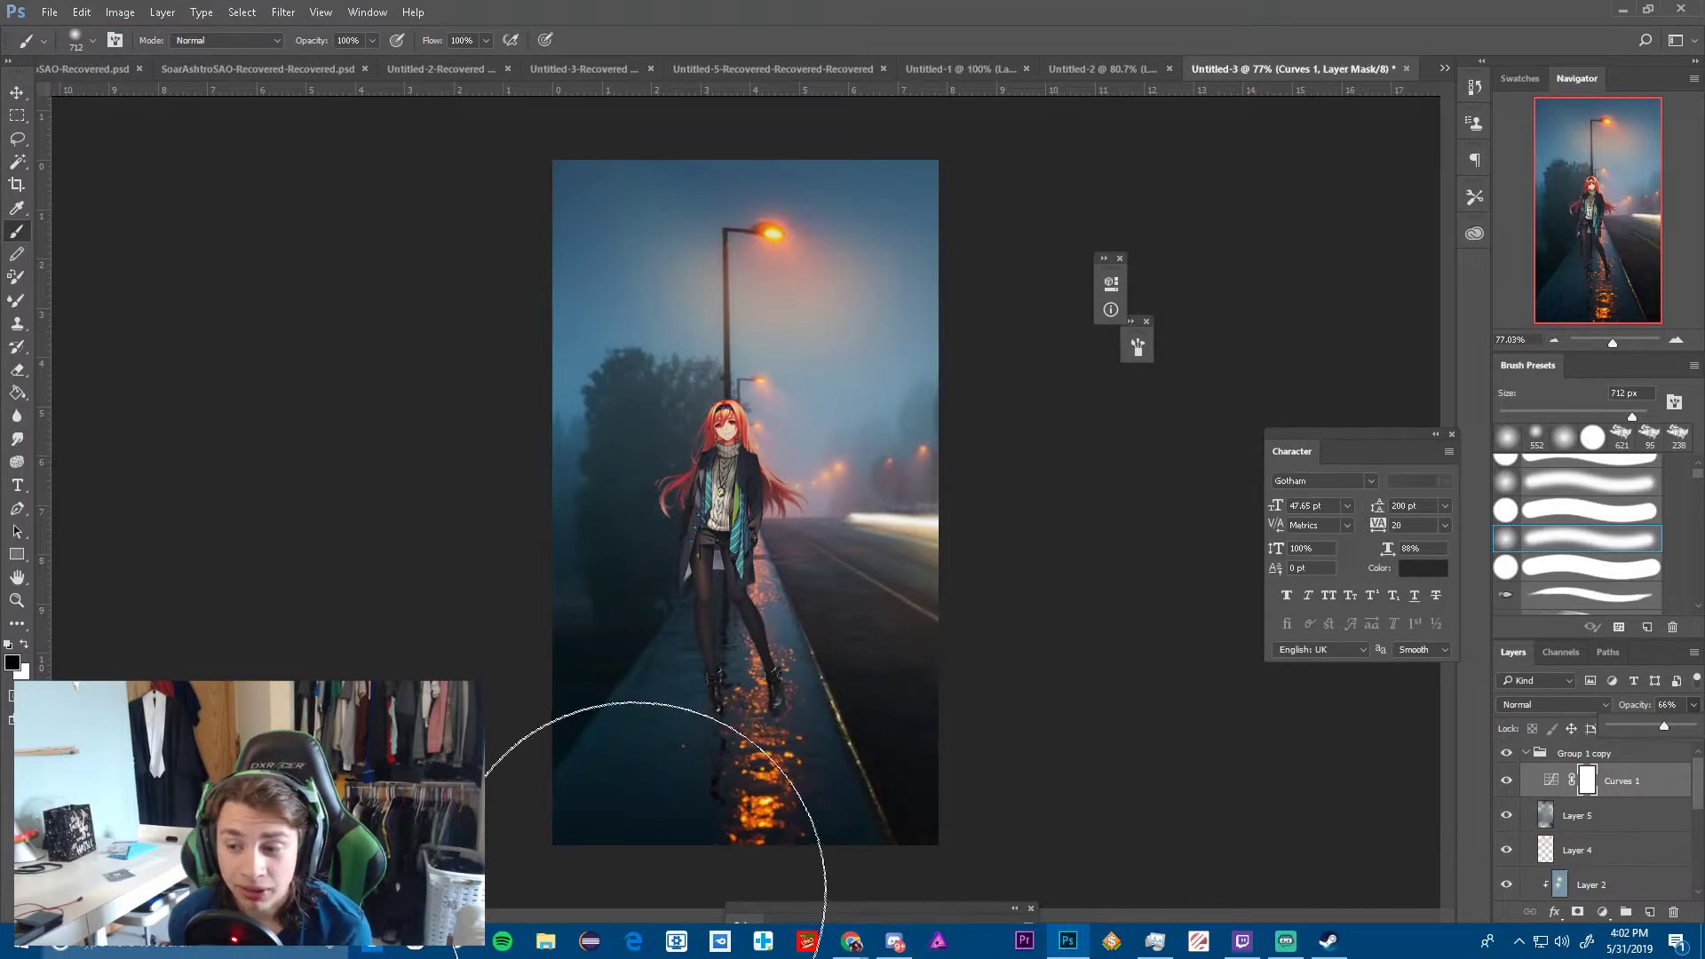
Add a layer above Curves 1, paint a dark tone over the orange reflections on the lower pavement, and smudge it at 51% strength
{"action": "key", "text": "i"}
{"action": "key", "text": "b"}
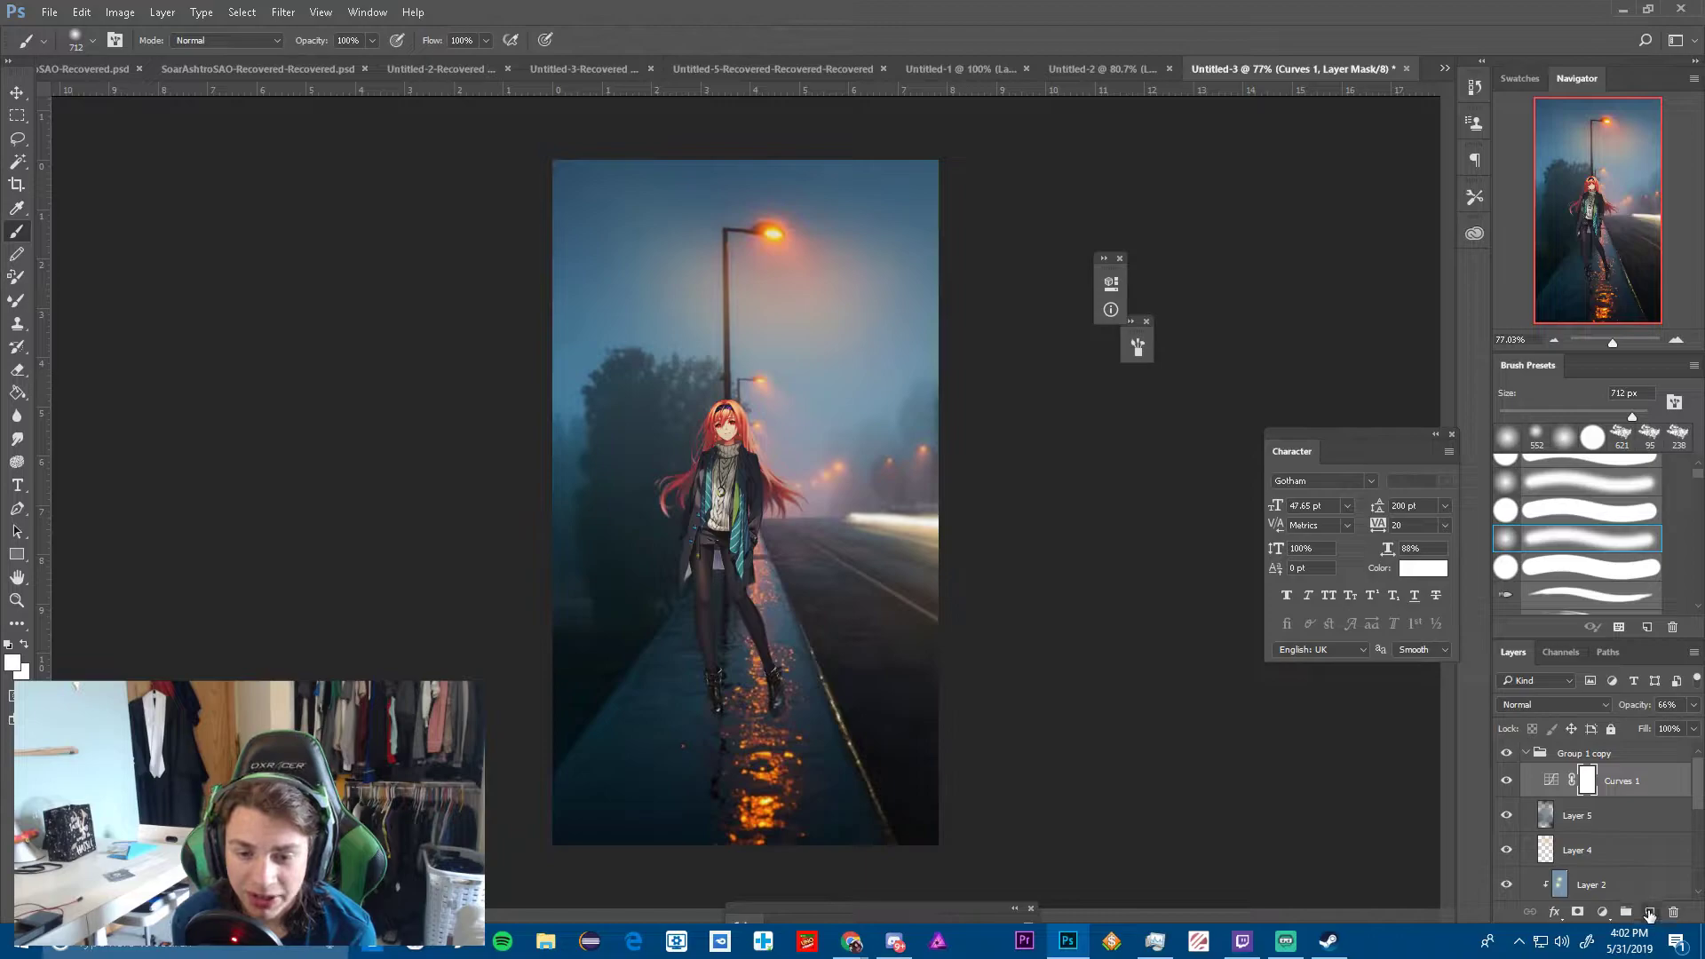
{"action": "left_click", "coordinate": [1649, 912]}
{"action": "scroll", "coordinate": [776, 742], "scroll_direction": "up", "scroll_amount": 2}
{"action": "scroll", "coordinate": [776, 741], "scroll_direction": "down", "scroll_amount": 2}
{"action": "mouse_move", "coordinate": [774, 723]}
{"action": "left_mouse_down"}
{"action": "mouse_move", "coordinate": [712, 723]}
{"action": "mouse_move", "coordinate": [652, 791]}
{"action": "left_mouse_up"}
{"action": "left_click_drag", "start_coordinate": [775, 787], "coordinate": [765, 765]}
{"action": "left_click", "coordinate": [17, 439]}
{"action": "mouse_move", "coordinate": [742, 749]}
{"action": "left_mouse_down"}
{"action": "mouse_move", "coordinate": [792, 738]}
{"action": "mouse_move", "coordinate": [773, 739]}
{"action": "left_mouse_up"}
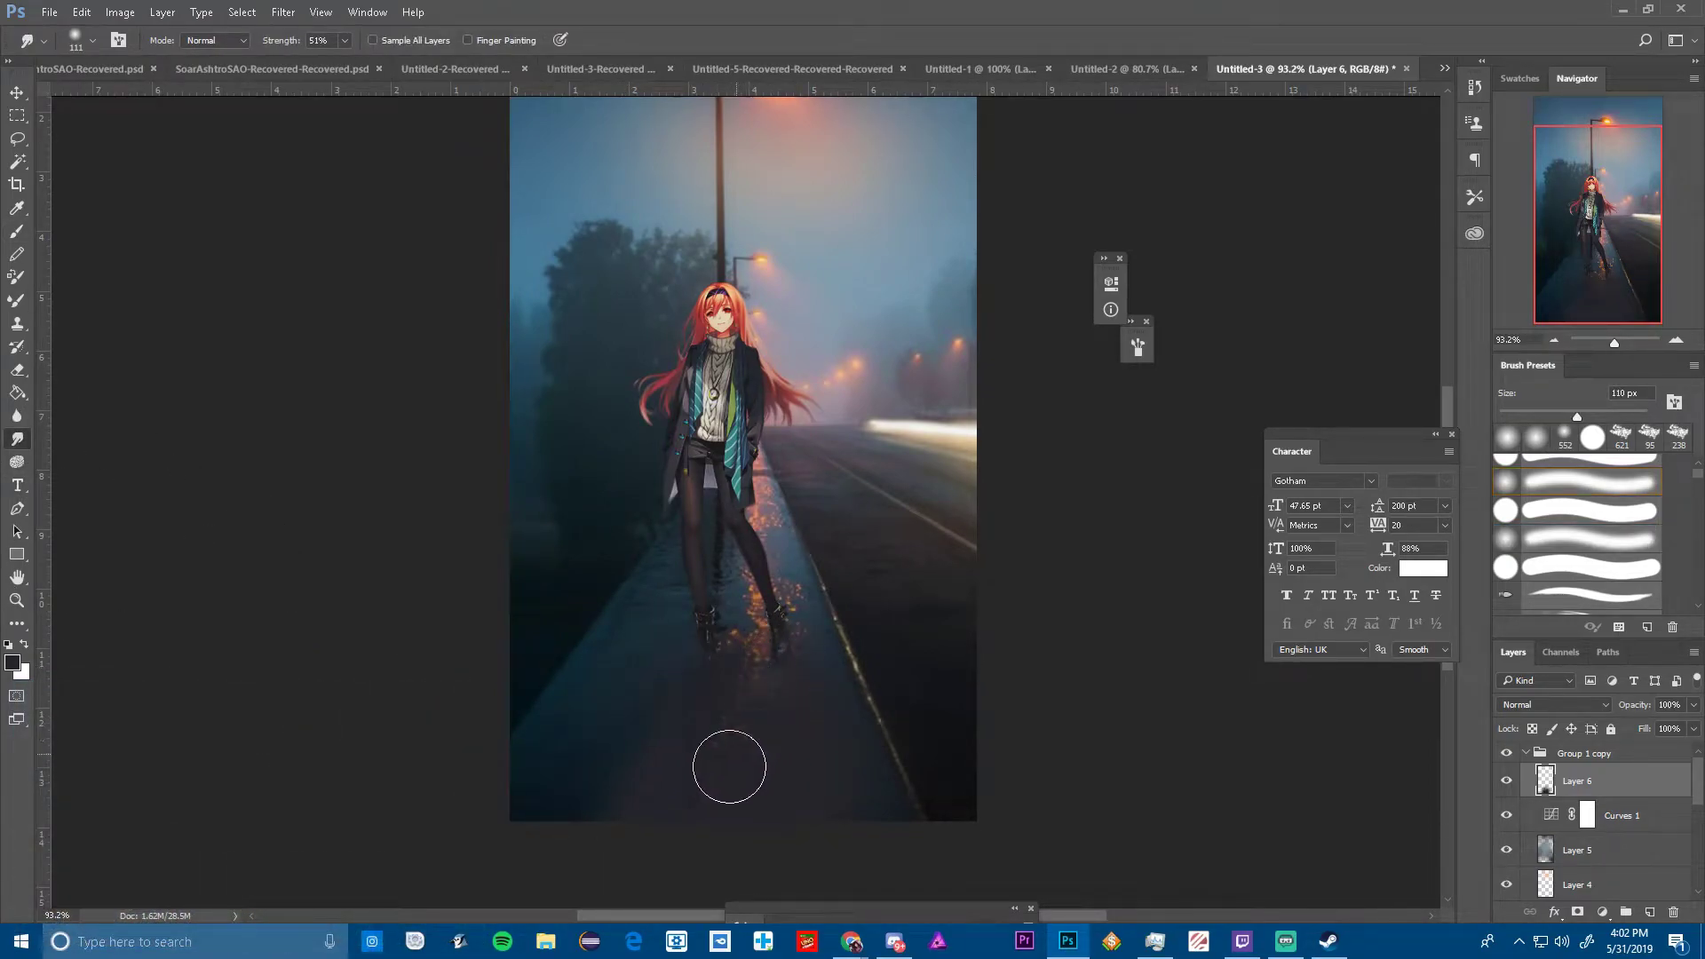
Paint sampled dark pavement blue over the lower walkway on Layer 6 and blend the strokes with a 252 px Smudge tool
{"action": "key", "text": "i"}
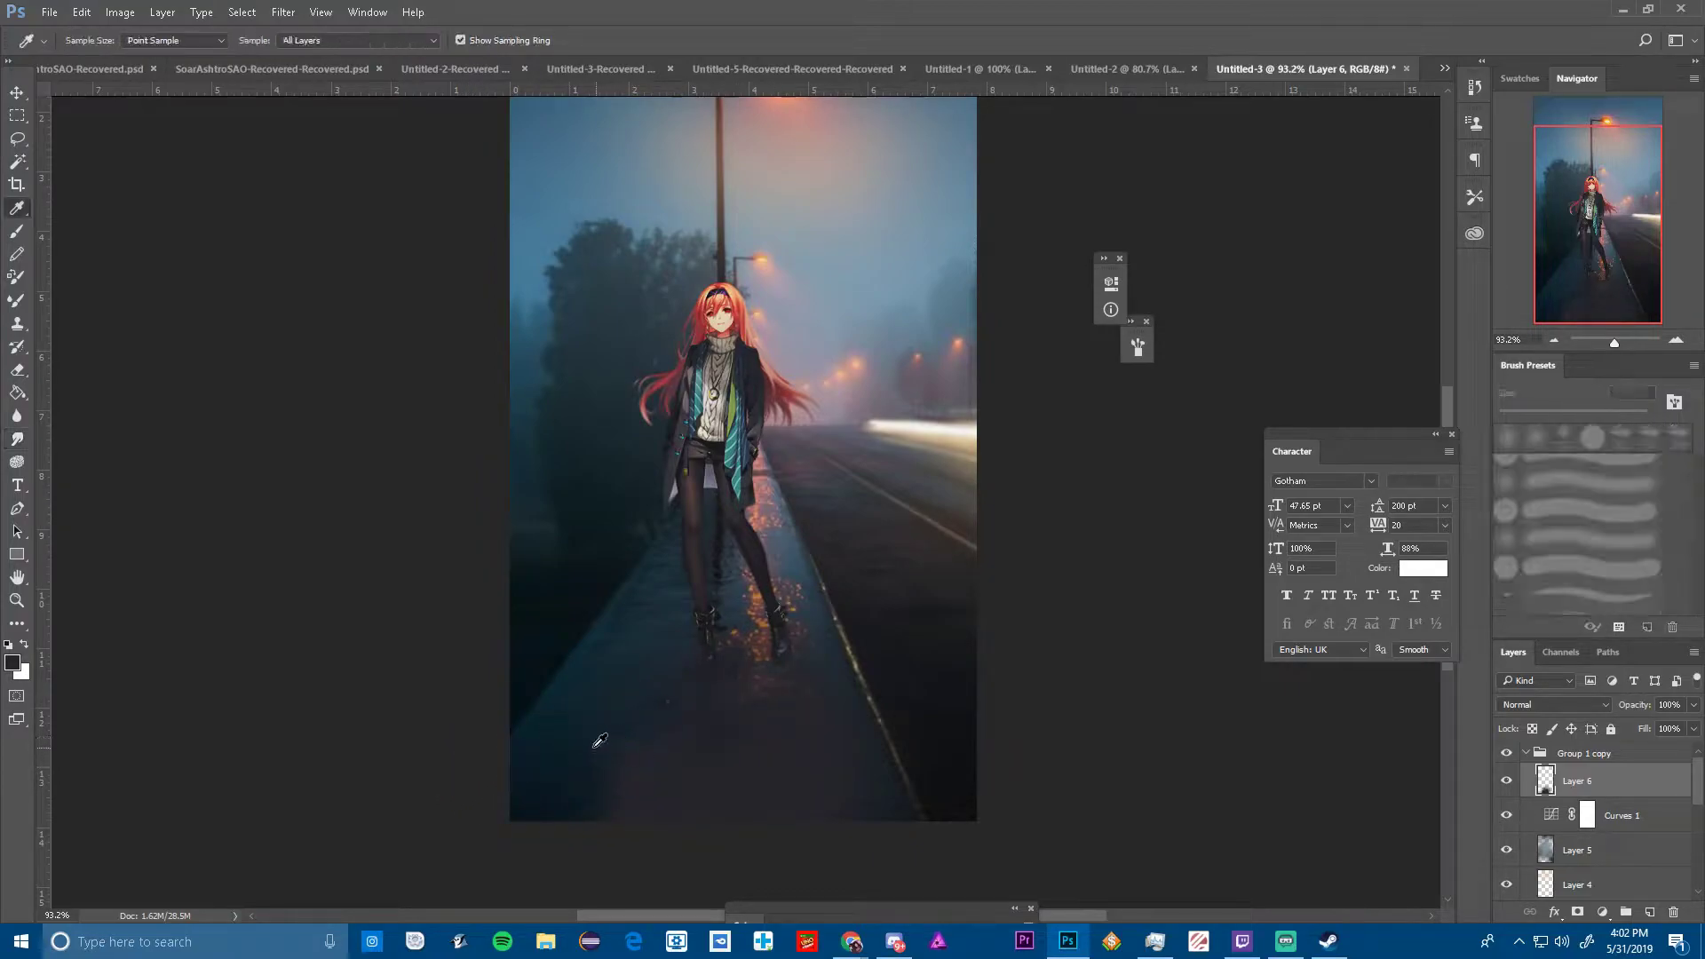
{"action": "key", "text": "b"}
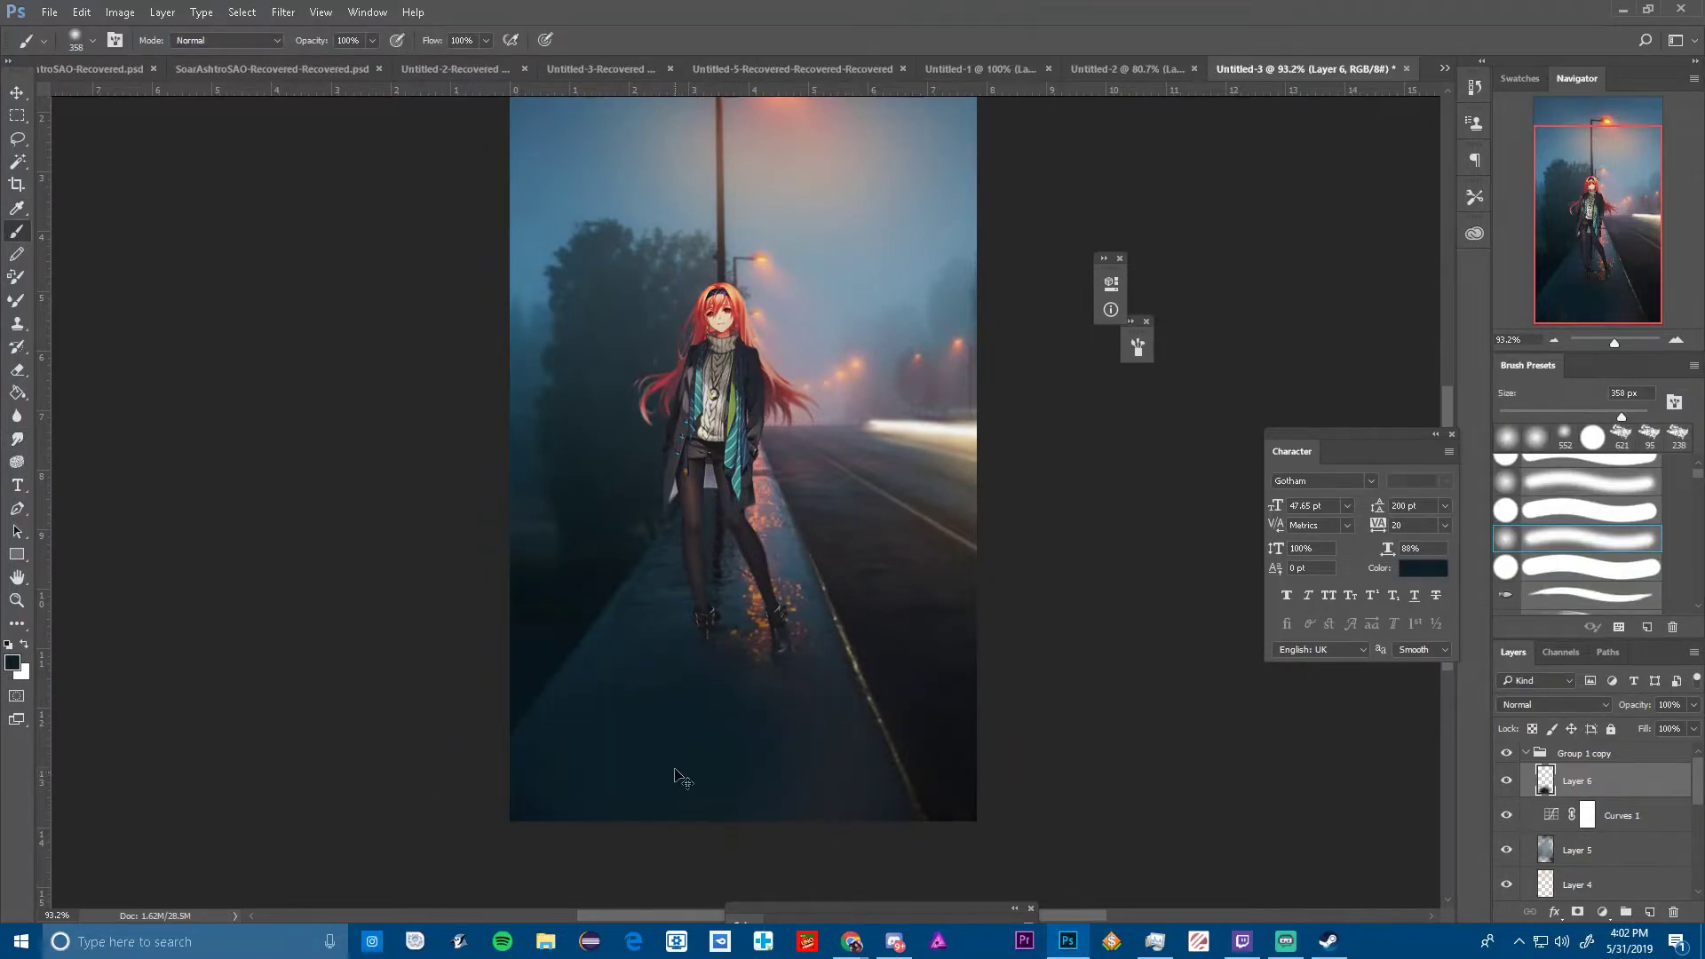
{"action": "left_click", "coordinate": [17, 438]}
{"action": "right_click", "coordinate": [693, 755], "text": "alt"}
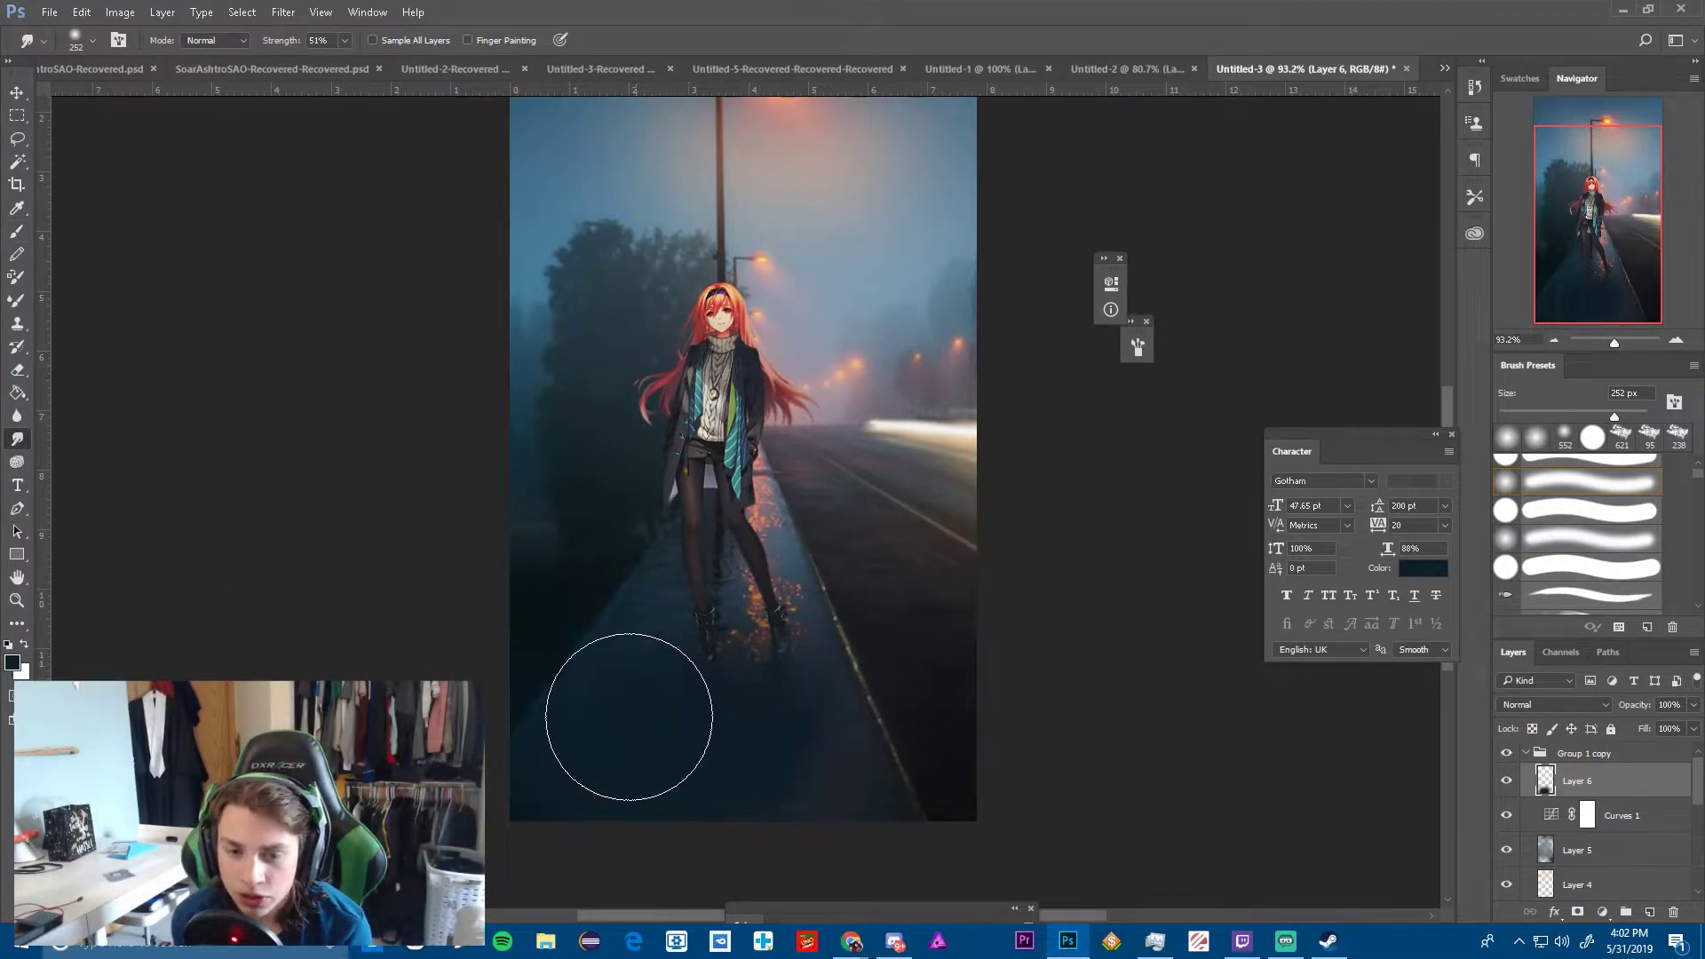
{"action": "key", "text": "i"}
{"action": "key", "text": "b"}
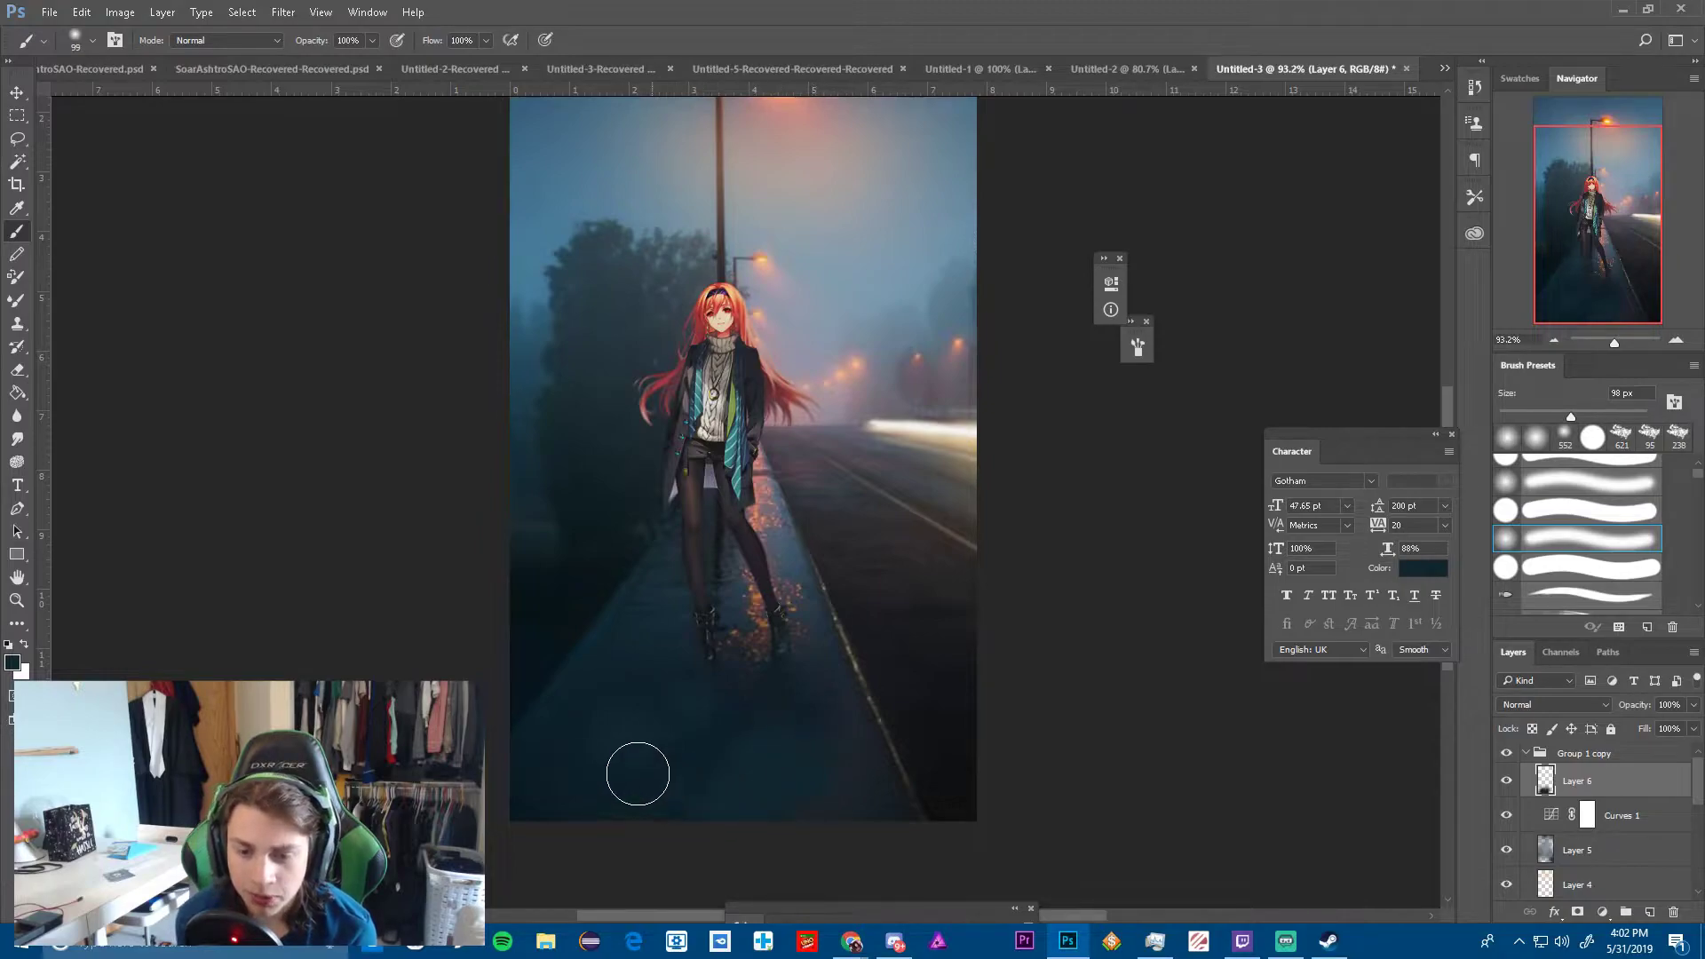
{"action": "left_click", "coordinate": [17, 438]}
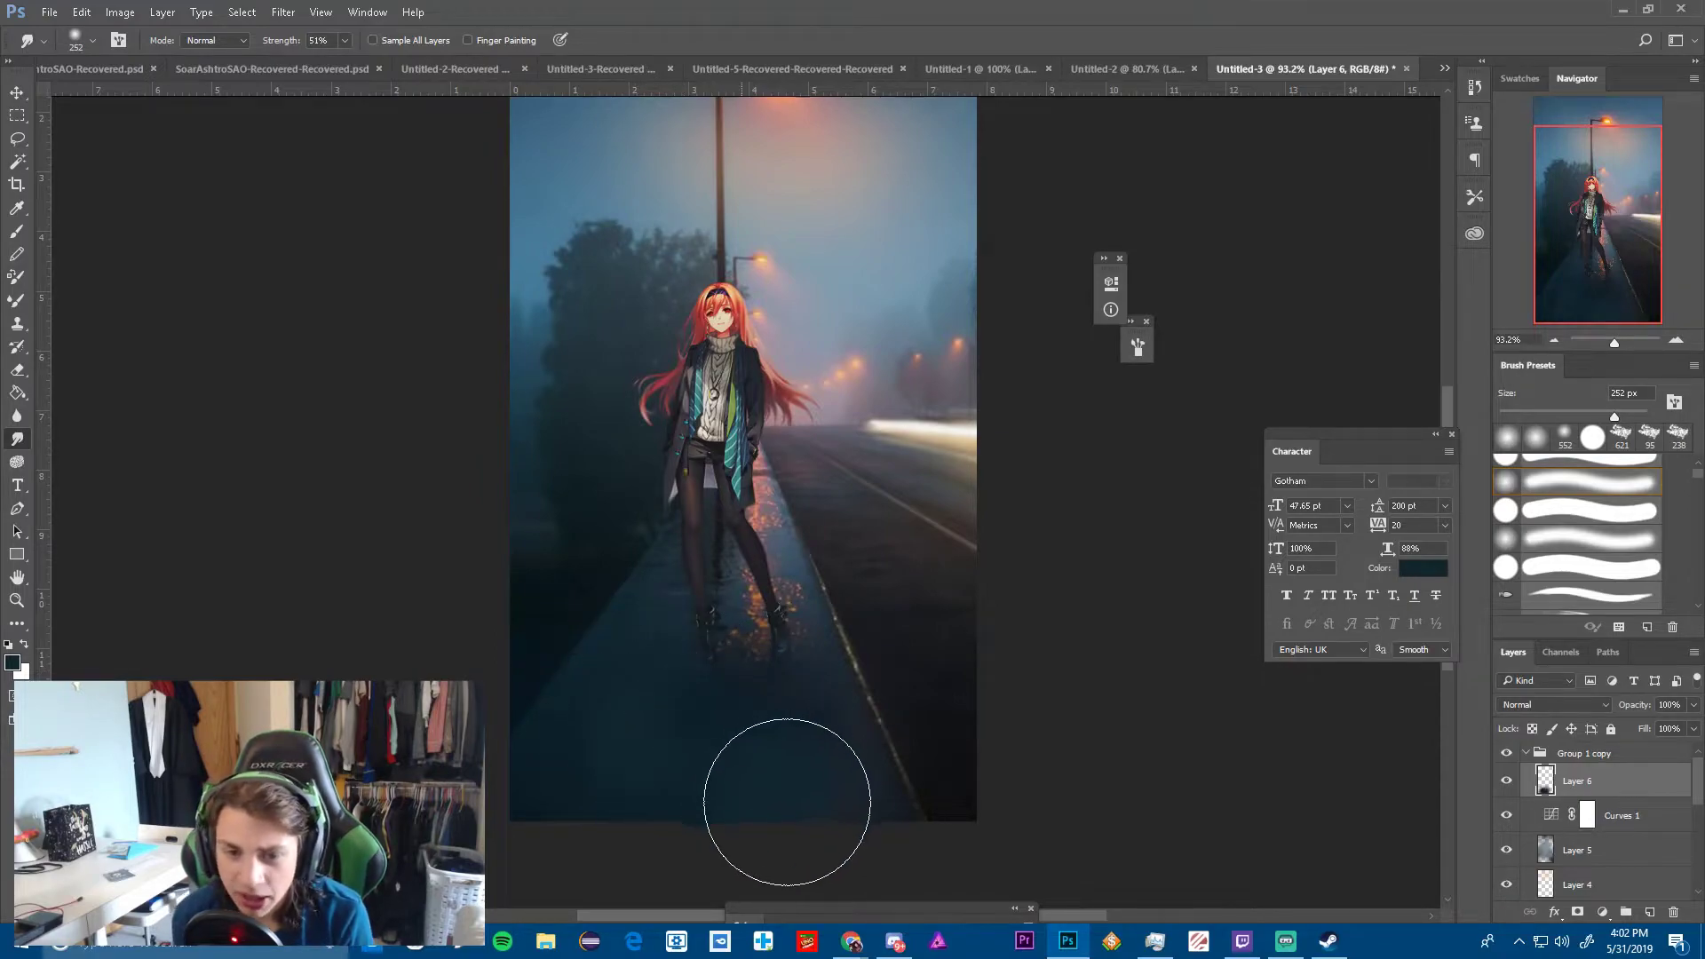
{"action": "scroll", "coordinate": [781, 791], "scroll_direction": "down", "scroll_amount": 2}
{"action": "scroll", "coordinate": [781, 788], "scroll_direction": "down", "scroll_amount": 3}
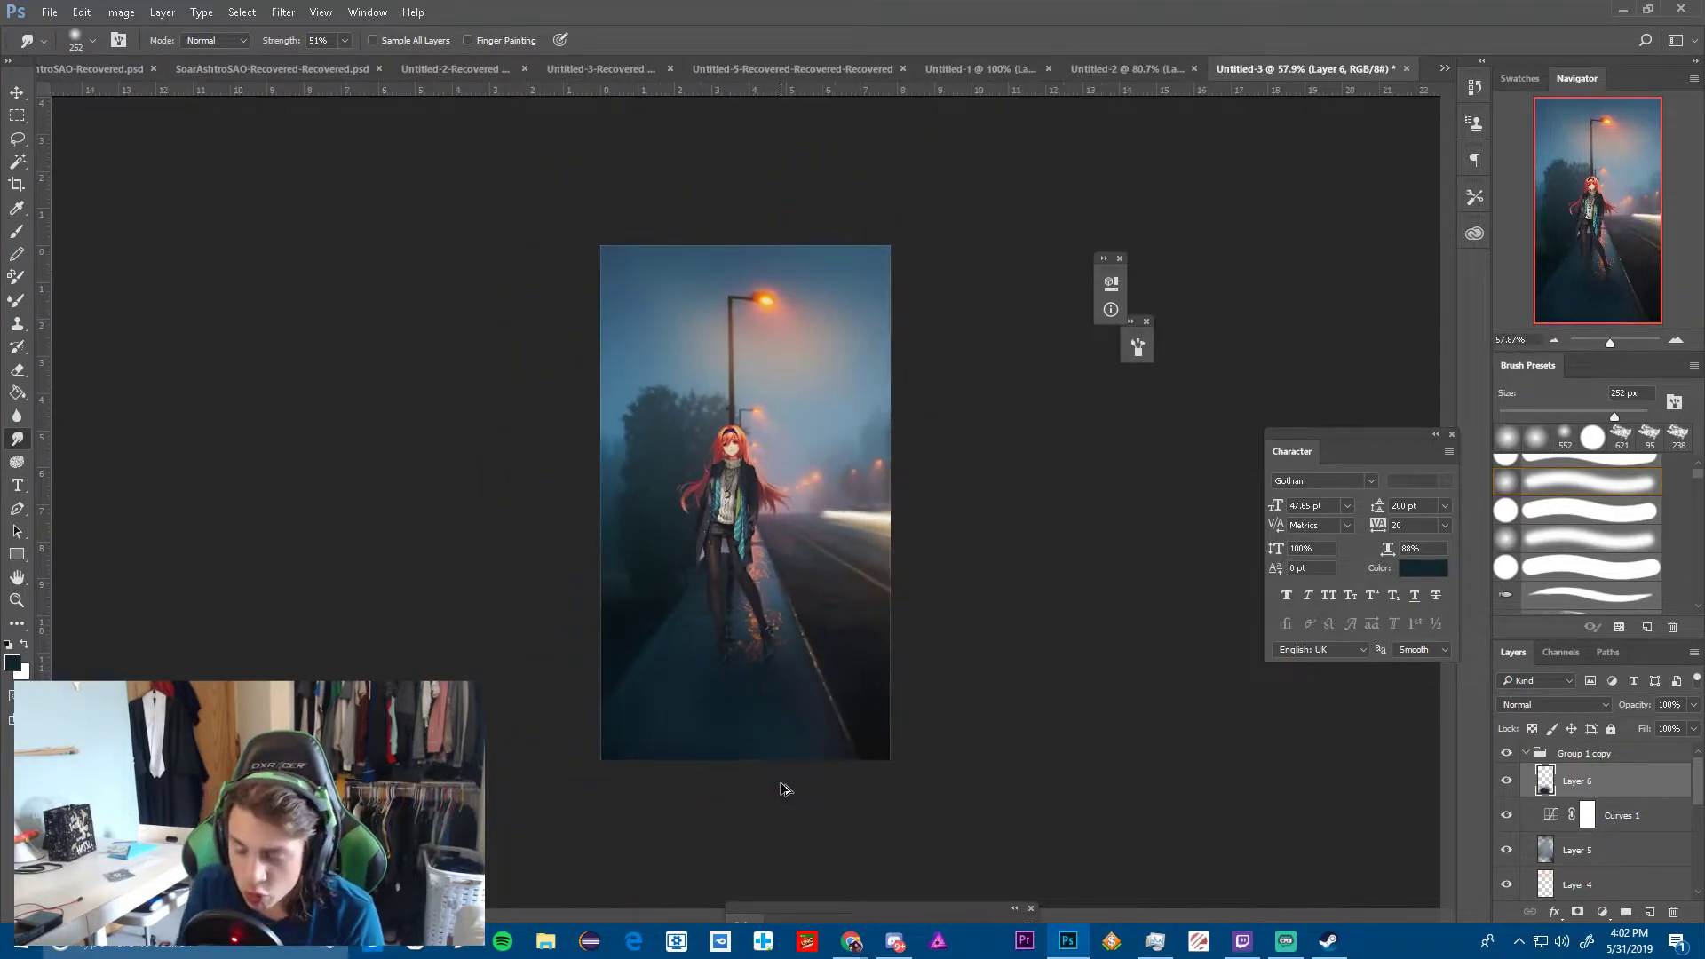
Lower the opacity of Layer 6 to 92%
{"action": "scroll", "coordinate": [746, 769], "scroll_direction": "up", "scroll_amount": 3}
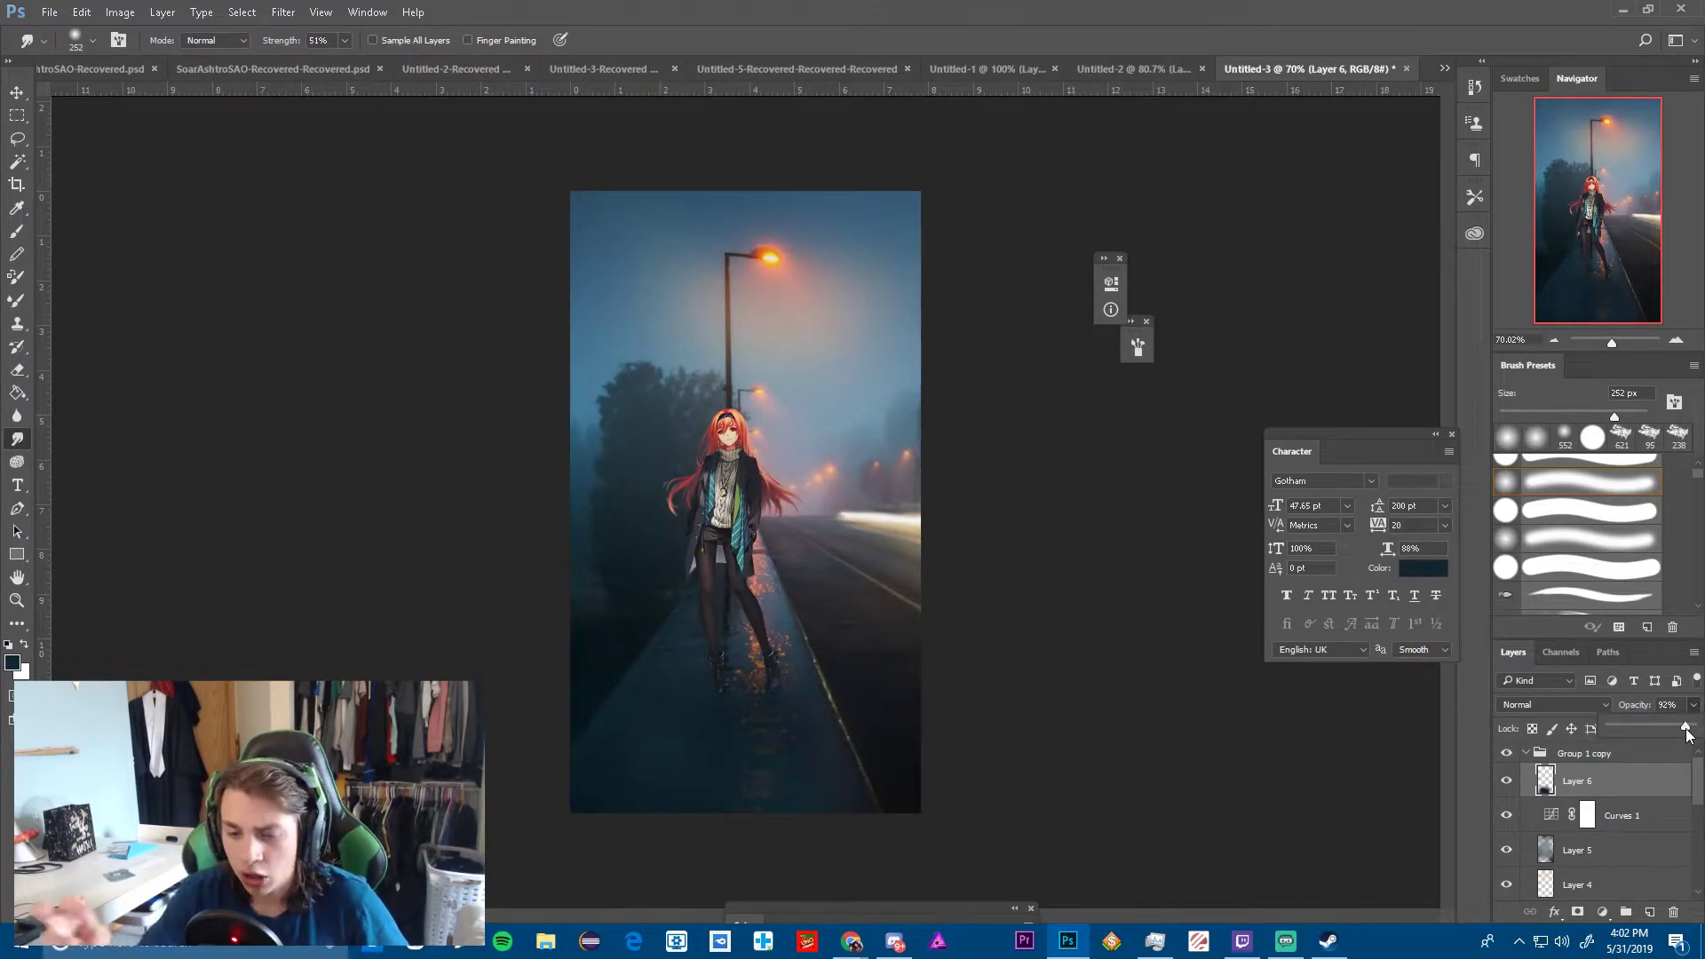
{"action": "scroll", "coordinate": [702, 593], "scroll_direction": "down", "scroll_amount": 2}
{"action": "scroll", "coordinate": [658, 627], "scroll_direction": "up", "scroll_amount": 5}
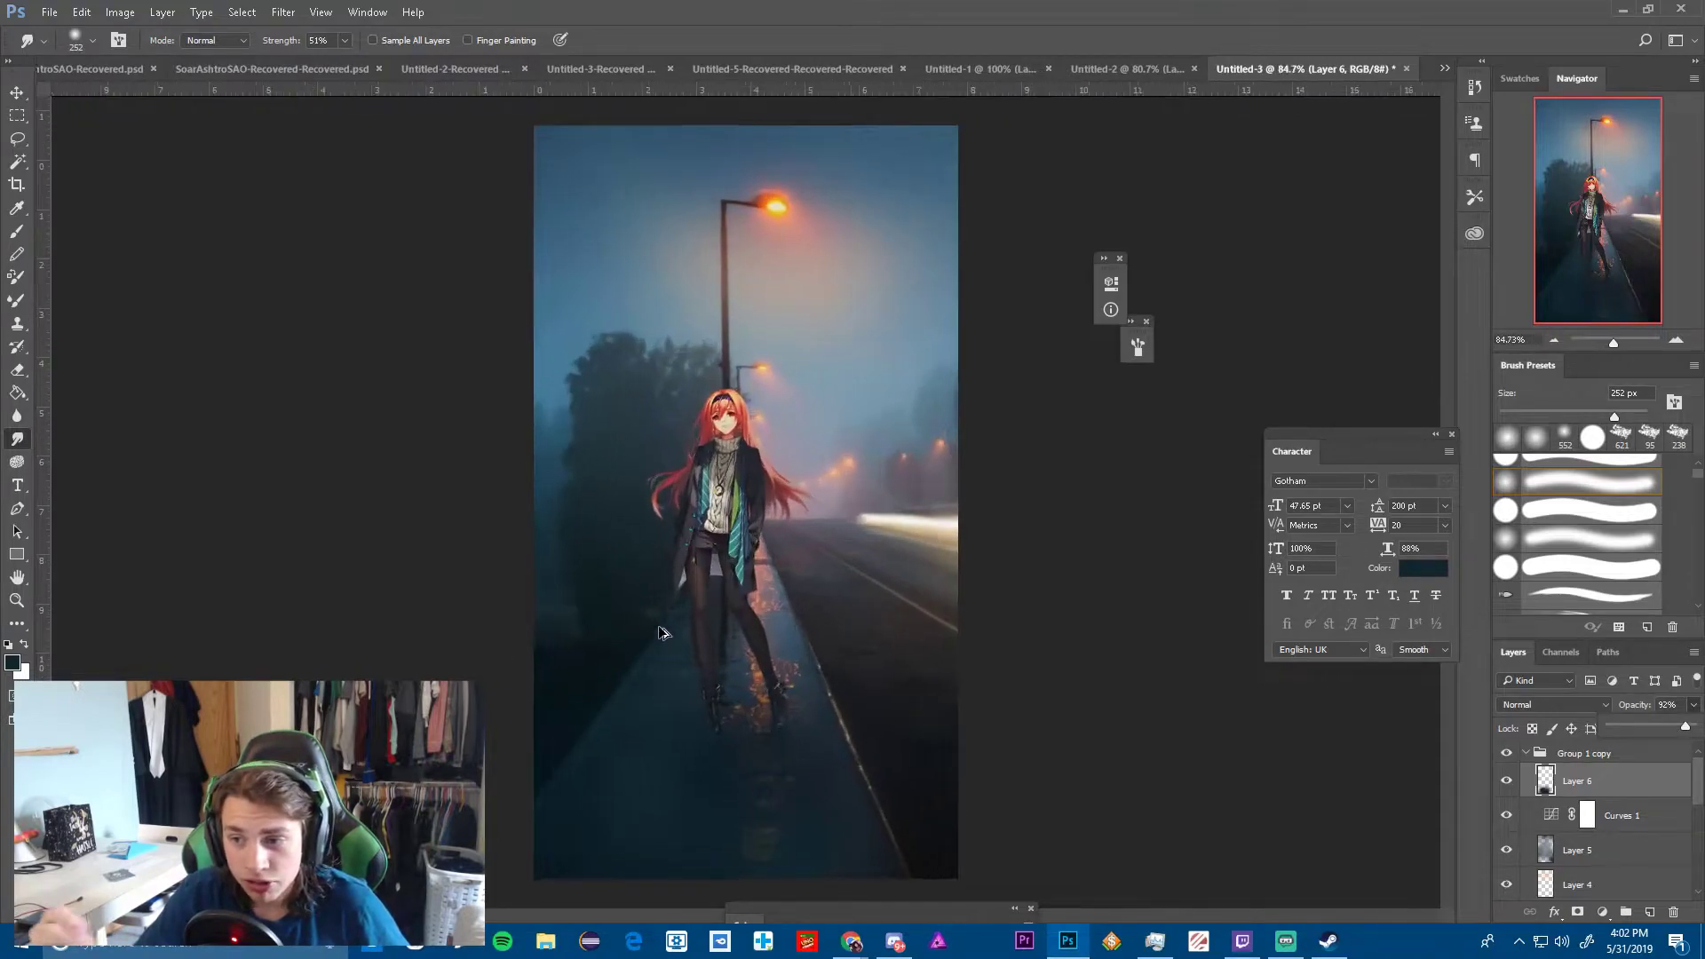
Touch up the pavement near the photo's lower edge with a freshly sampled colour and a small soft brush, smudging it smooth
{"action": "left_click", "coordinate": [622, 773]}
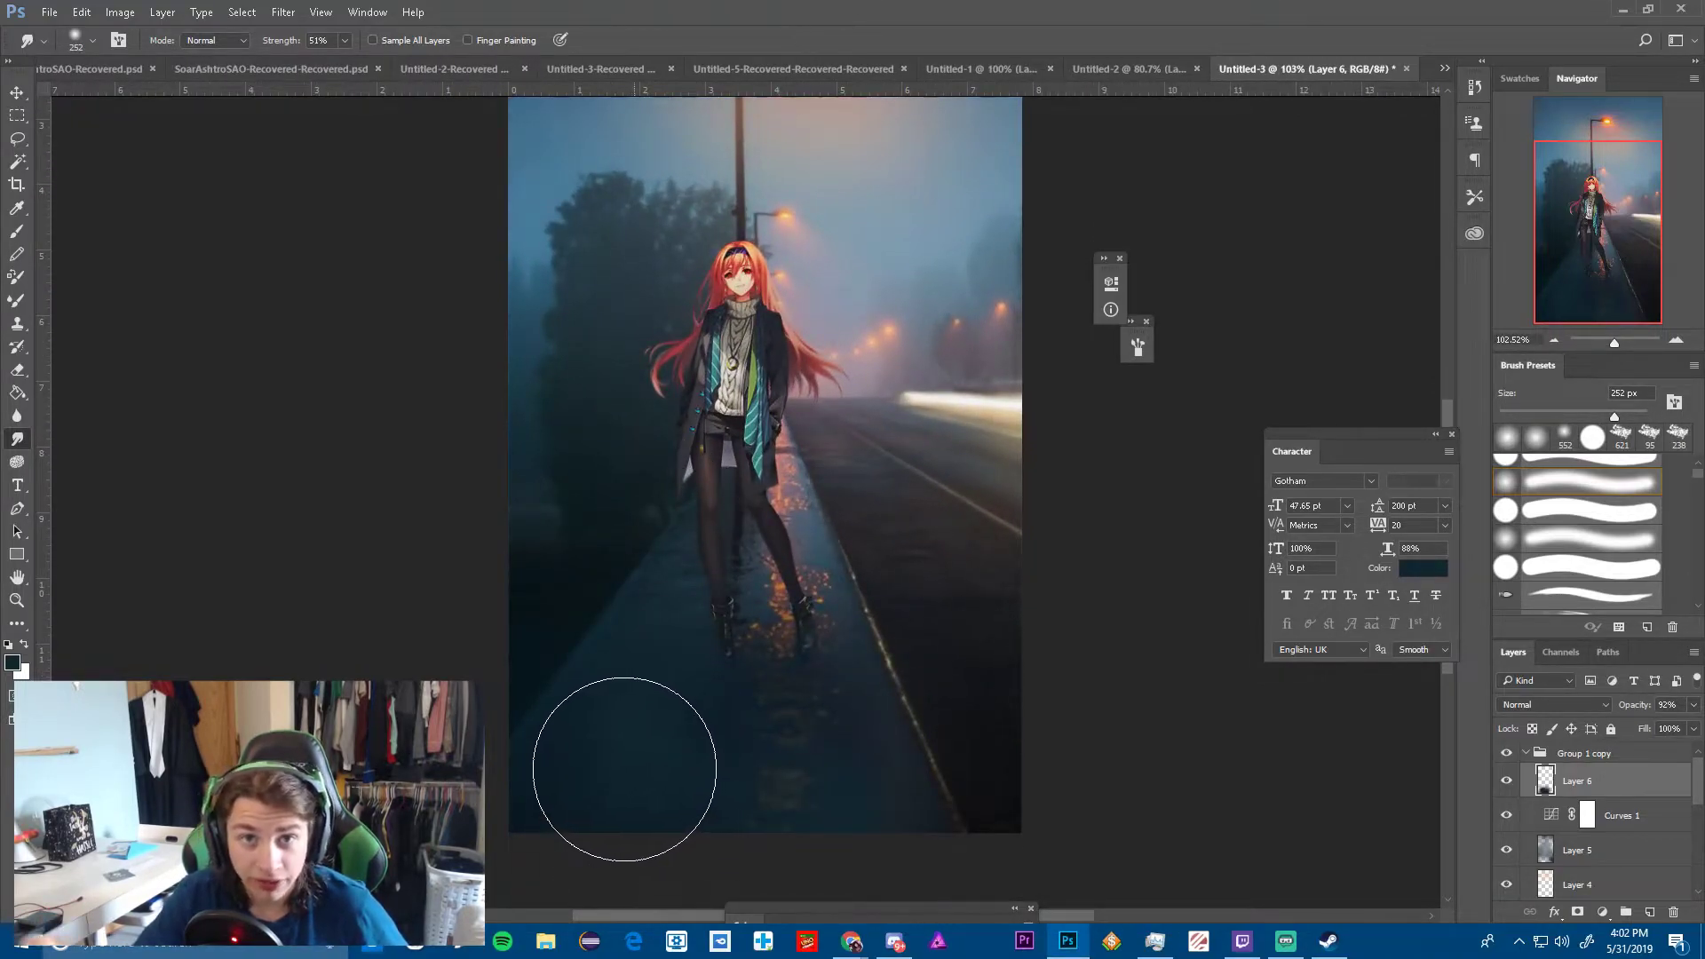
{"action": "key", "text": "i"}
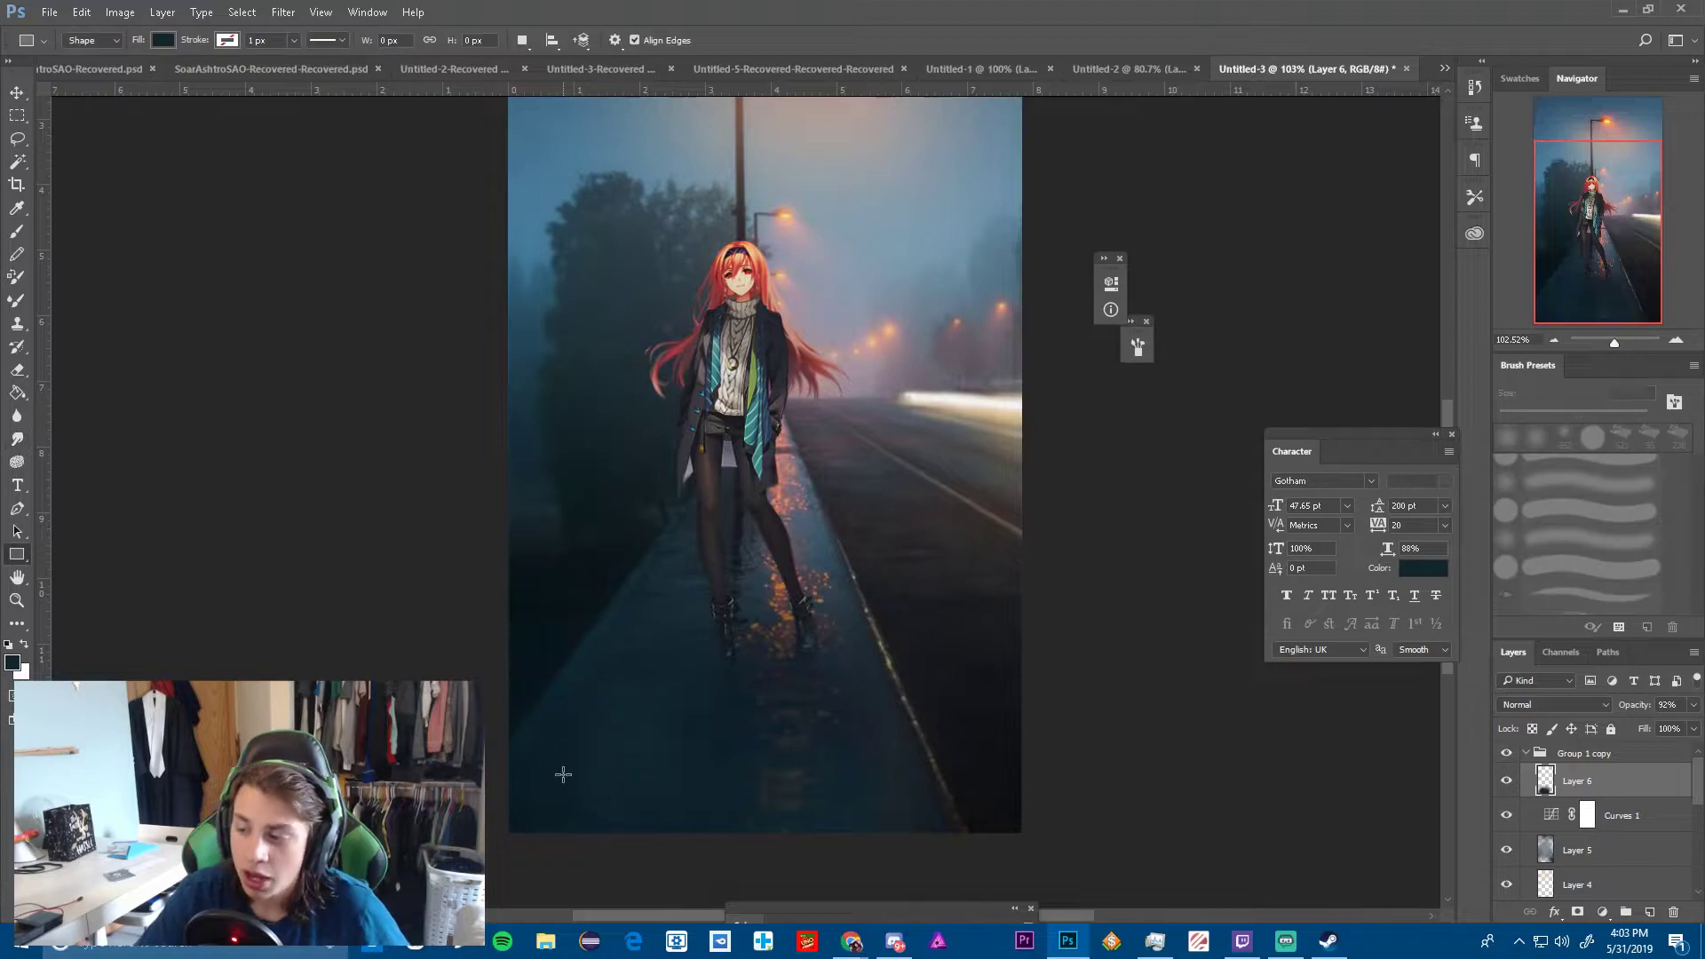
{"action": "left_click", "coordinate": [551, 765]}
{"action": "key", "text": "b"}
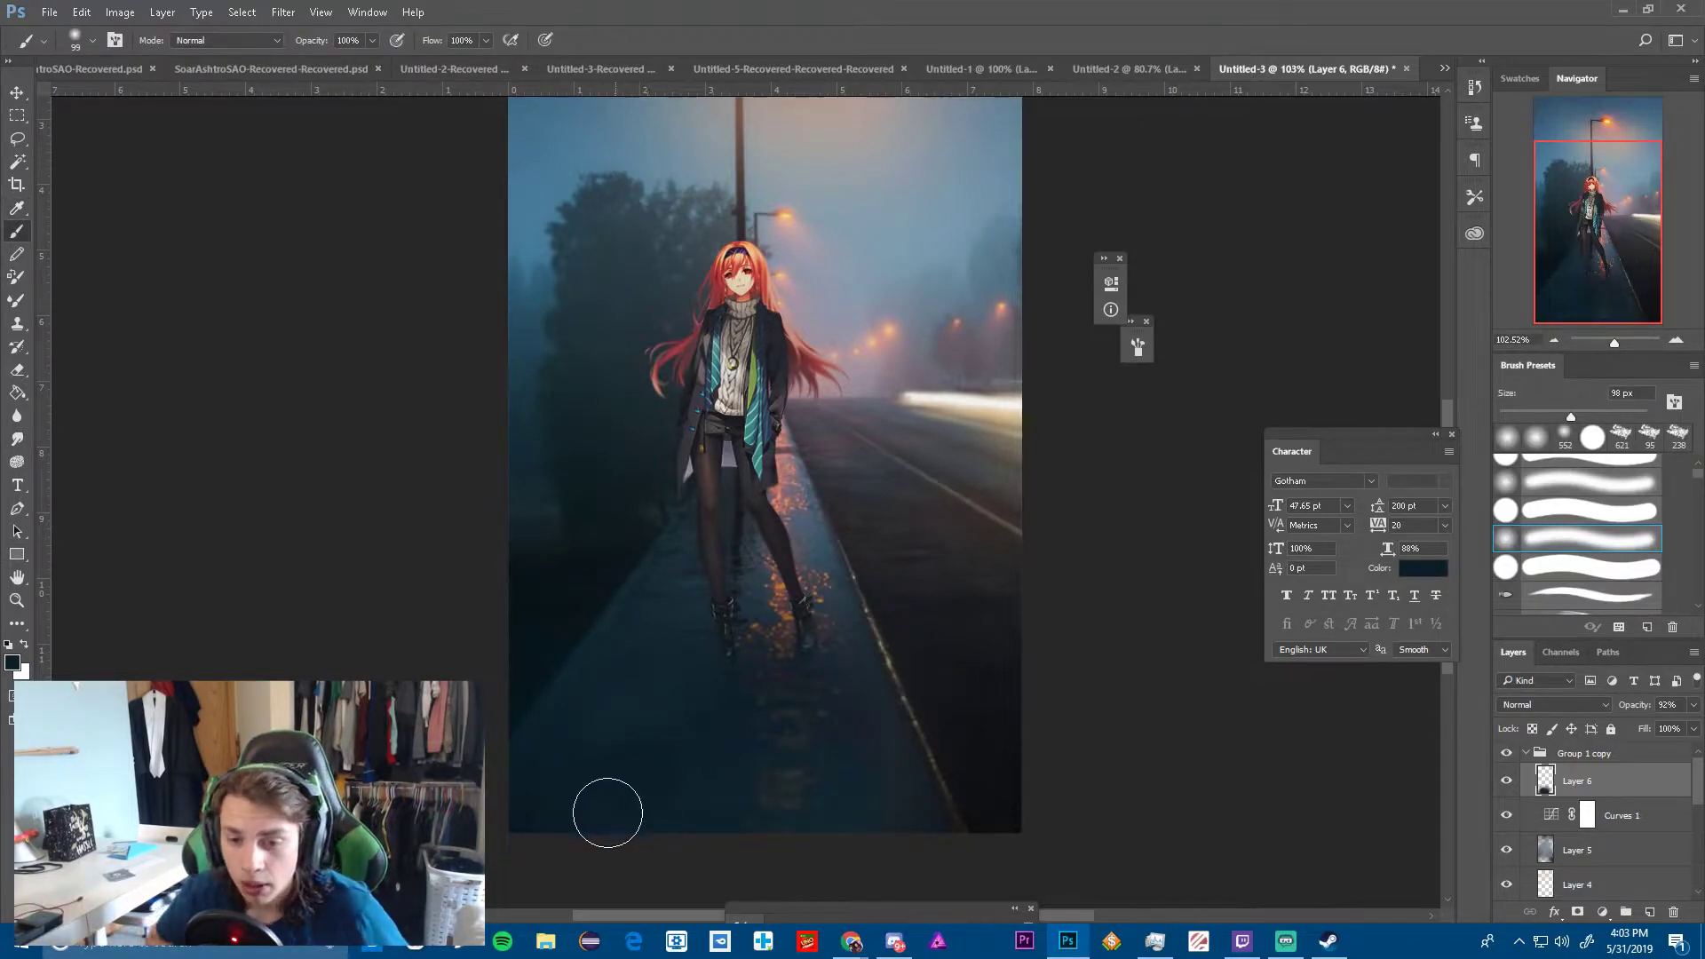
{"action": "left_click", "coordinate": [18, 439]}
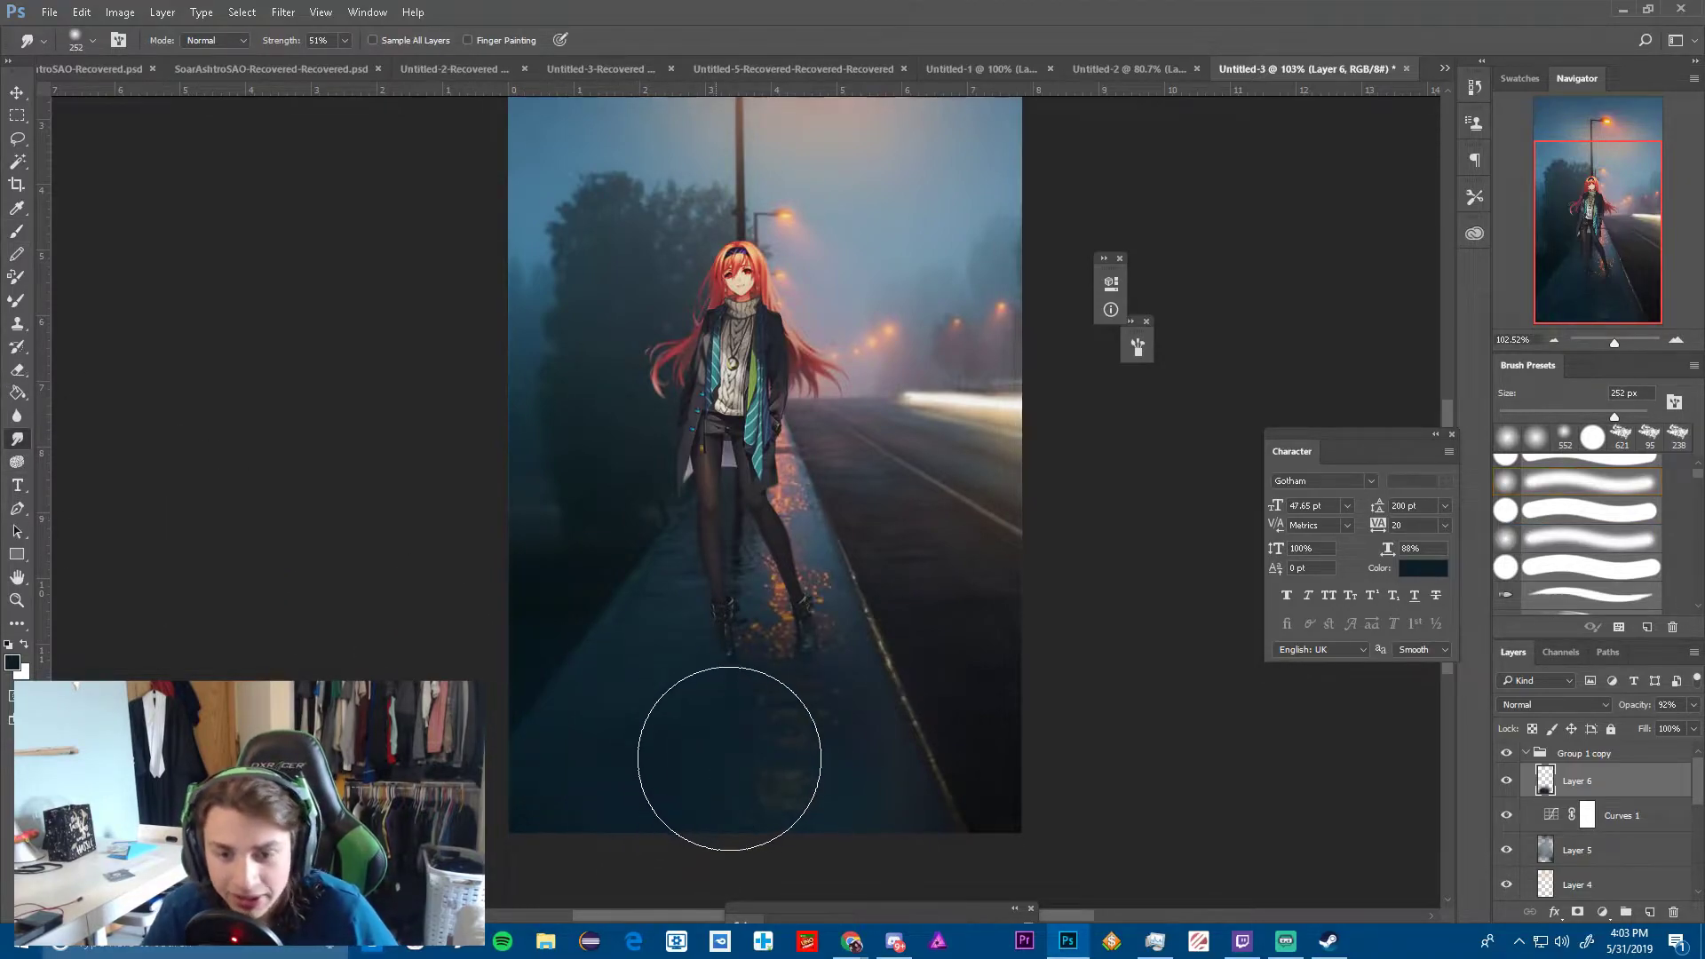
{"action": "scroll", "coordinate": [1037, 708], "scroll_direction": "down", "scroll_amount": 1}
{"action": "scroll", "coordinate": [1016, 709], "scroll_direction": "down", "scroll_amount": 1}
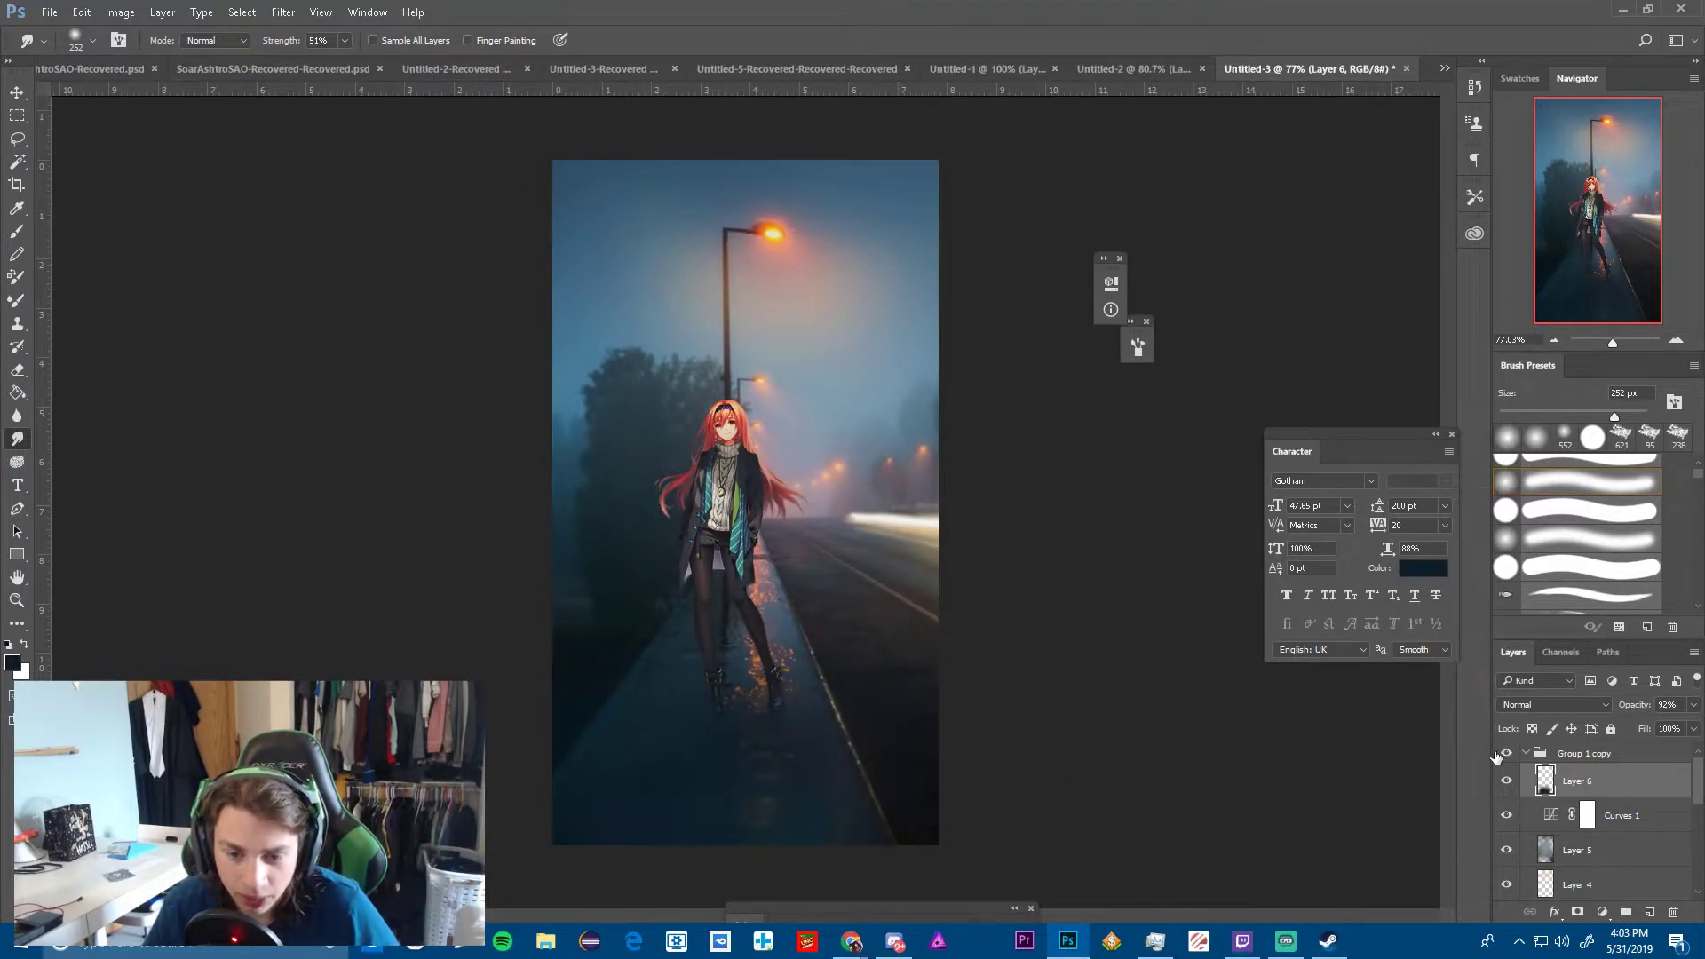
Compare the pavement with and without the painted Layer 6
{"action": "left_click", "coordinate": [1502, 783]}
{"action": "left_click", "coordinate": [1504, 783]}
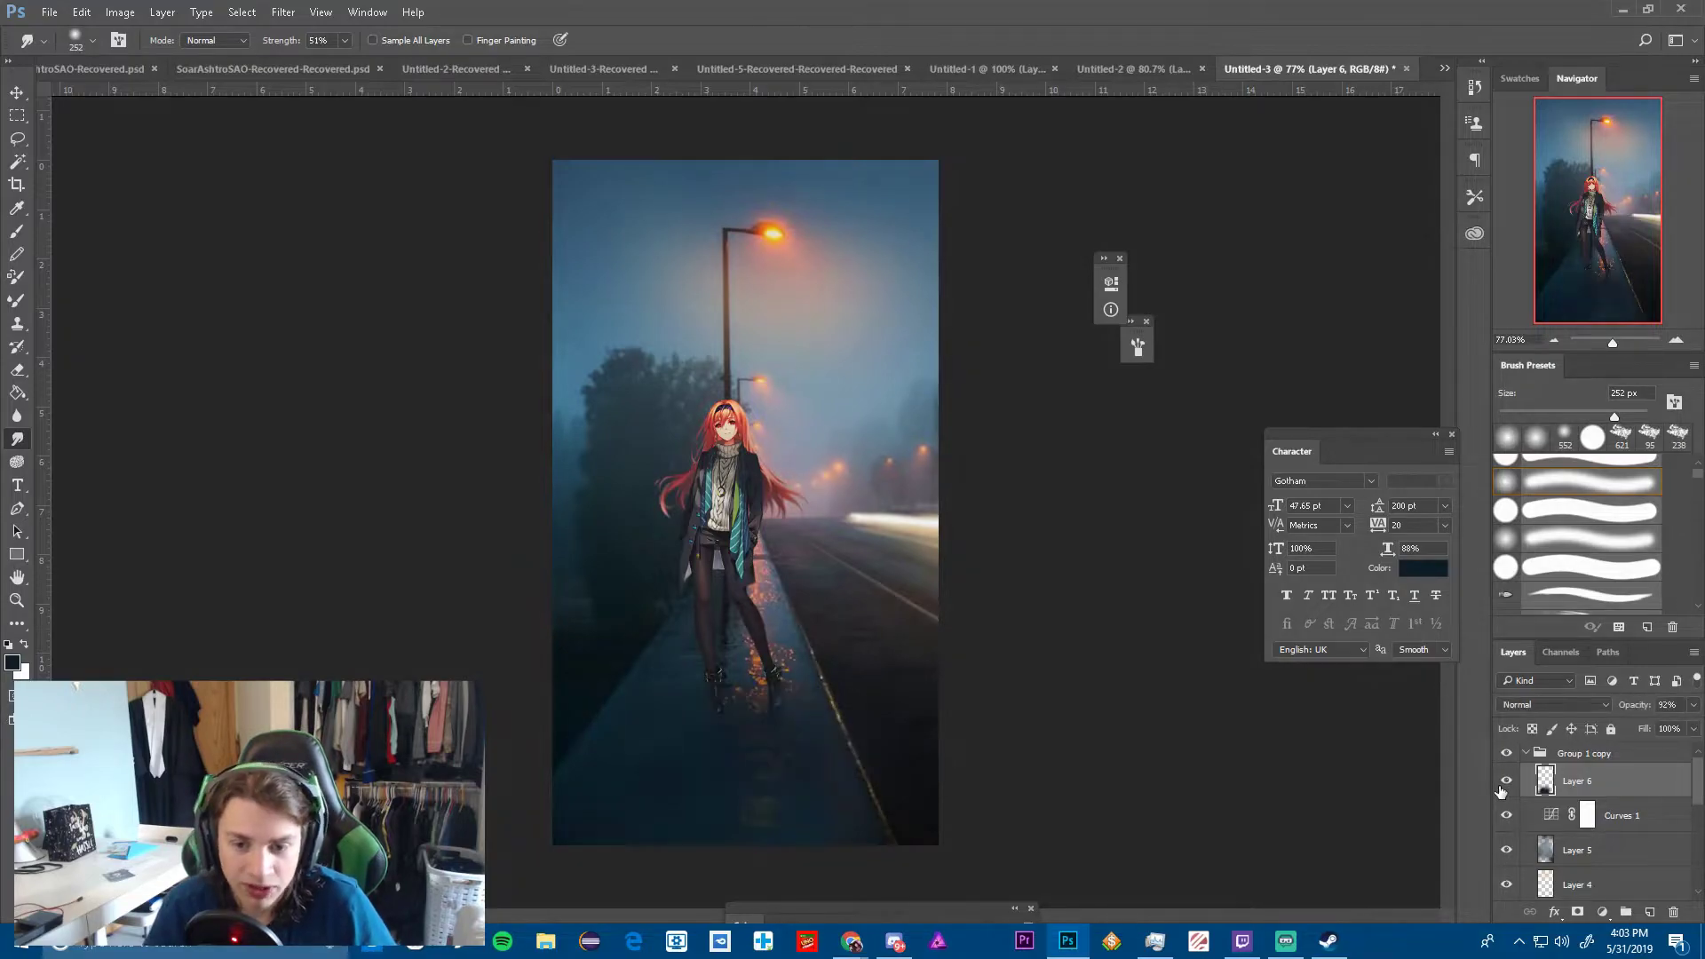
{"action": "scroll", "coordinate": [843, 703], "scroll_direction": "down", "scroll_amount": 3}
{"action": "scroll", "coordinate": [822, 684], "scroll_direction": "up", "scroll_amount": 2}
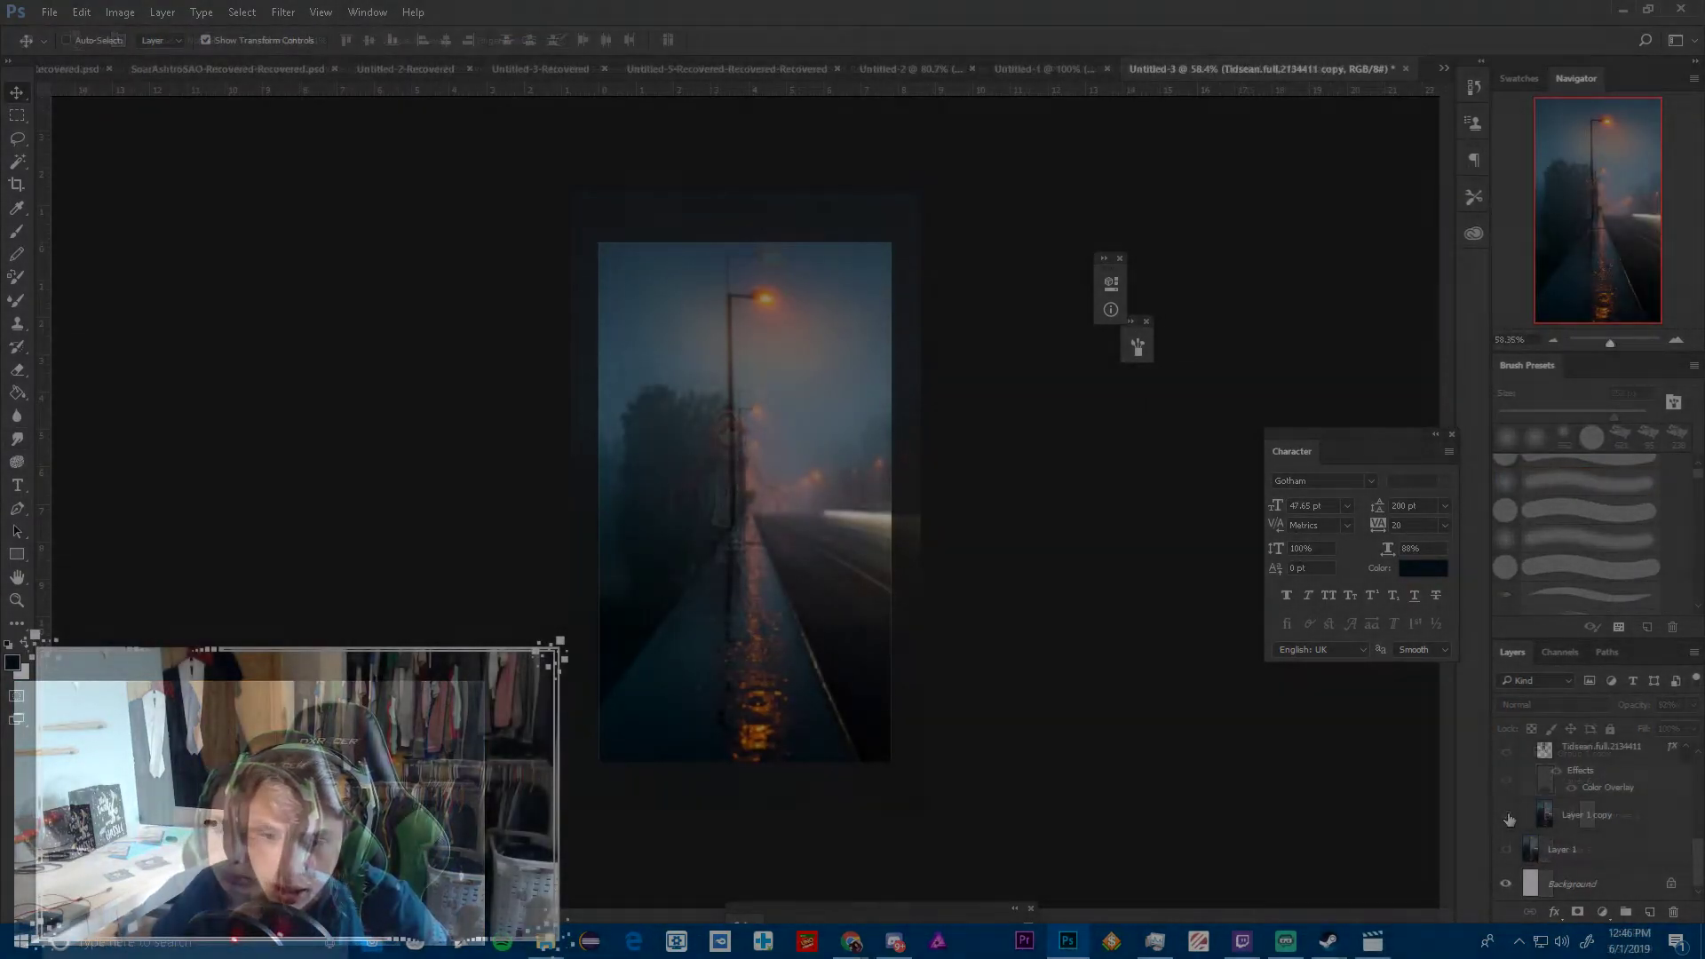
Show the Layer 1 copy street photo and the original character layer above it, and select the character layer
{"action": "left_click", "coordinate": [1506, 815]}
{"action": "left_click", "coordinate": [1506, 815]}
{"action": "scroll", "coordinate": [1506, 815], "scroll_direction": "up", "scroll_amount": 1}
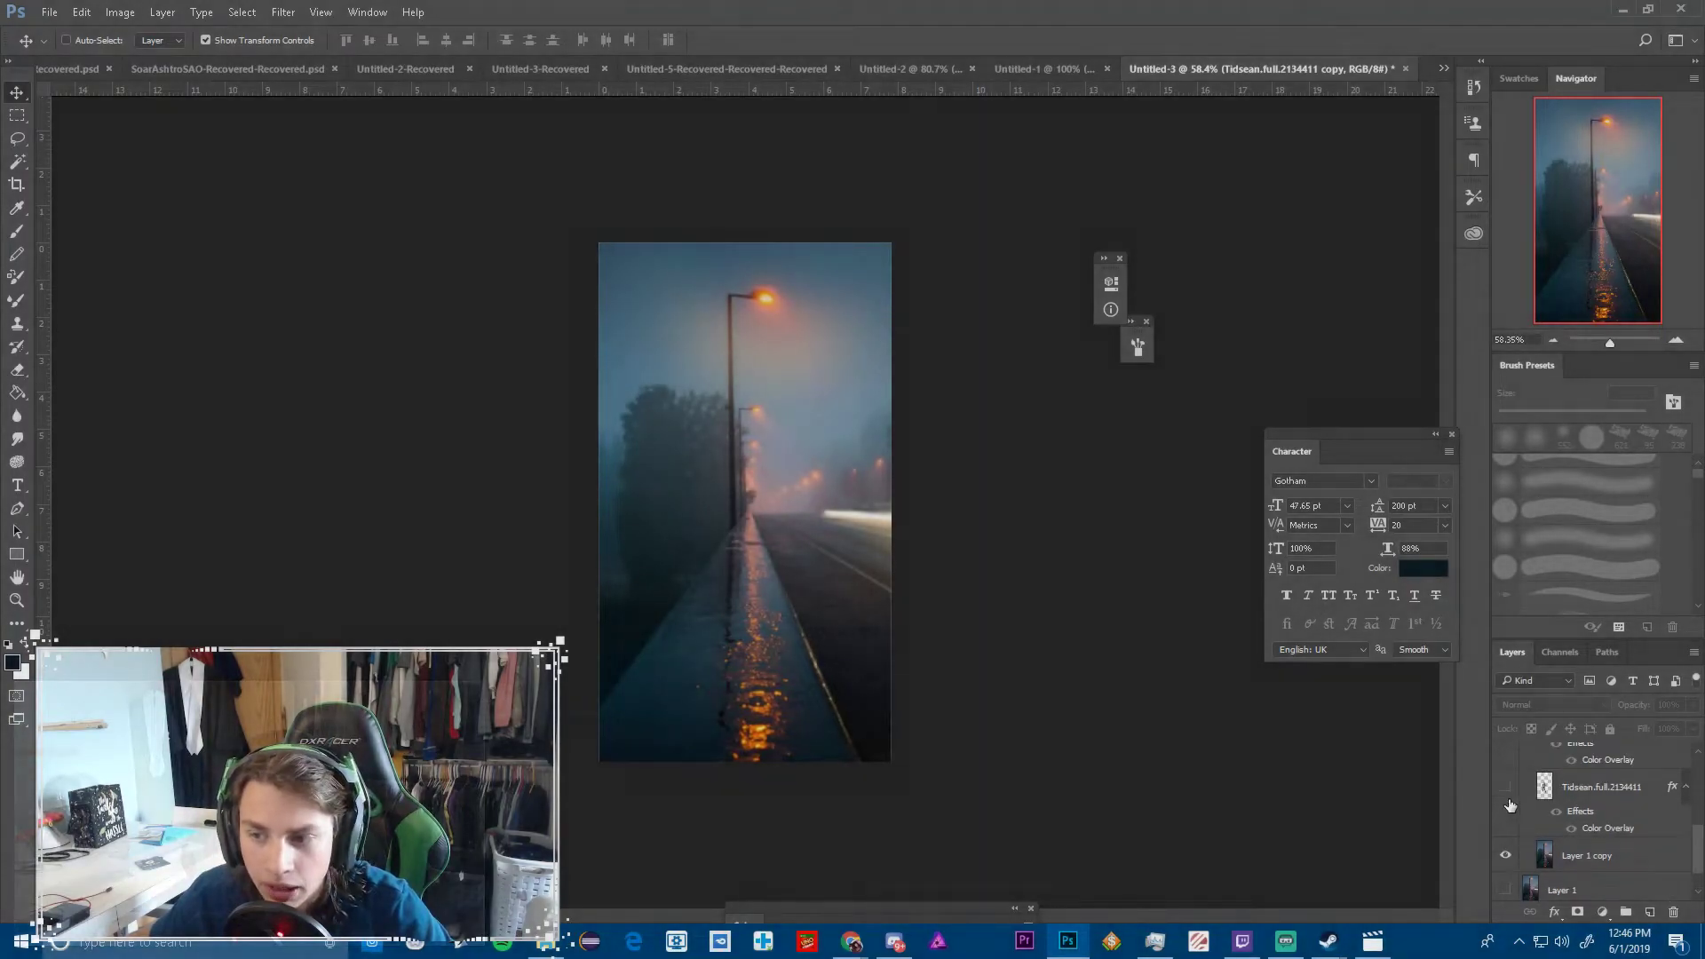
{"action": "left_click", "coordinate": [1505, 788]}
{"action": "left_click", "coordinate": [1587, 785]}
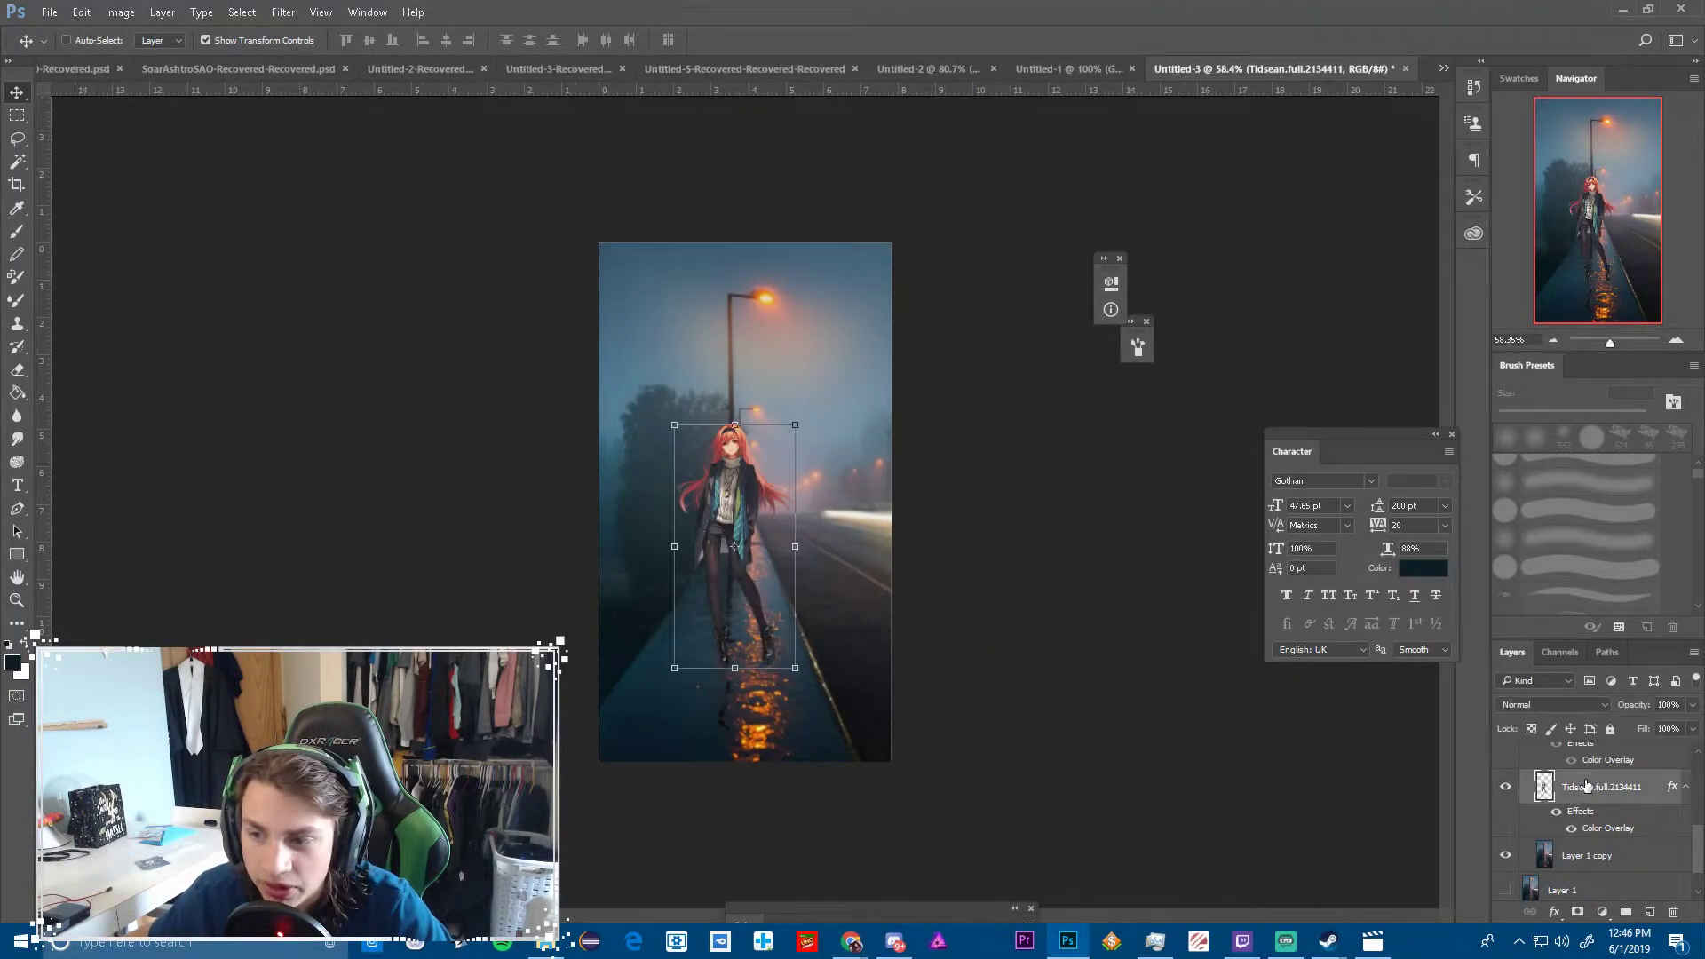
{"action": "left_click_drag", "start_coordinate": [805, 431], "coordinate": [775, 569]}
{"action": "key", "text": "Return"}
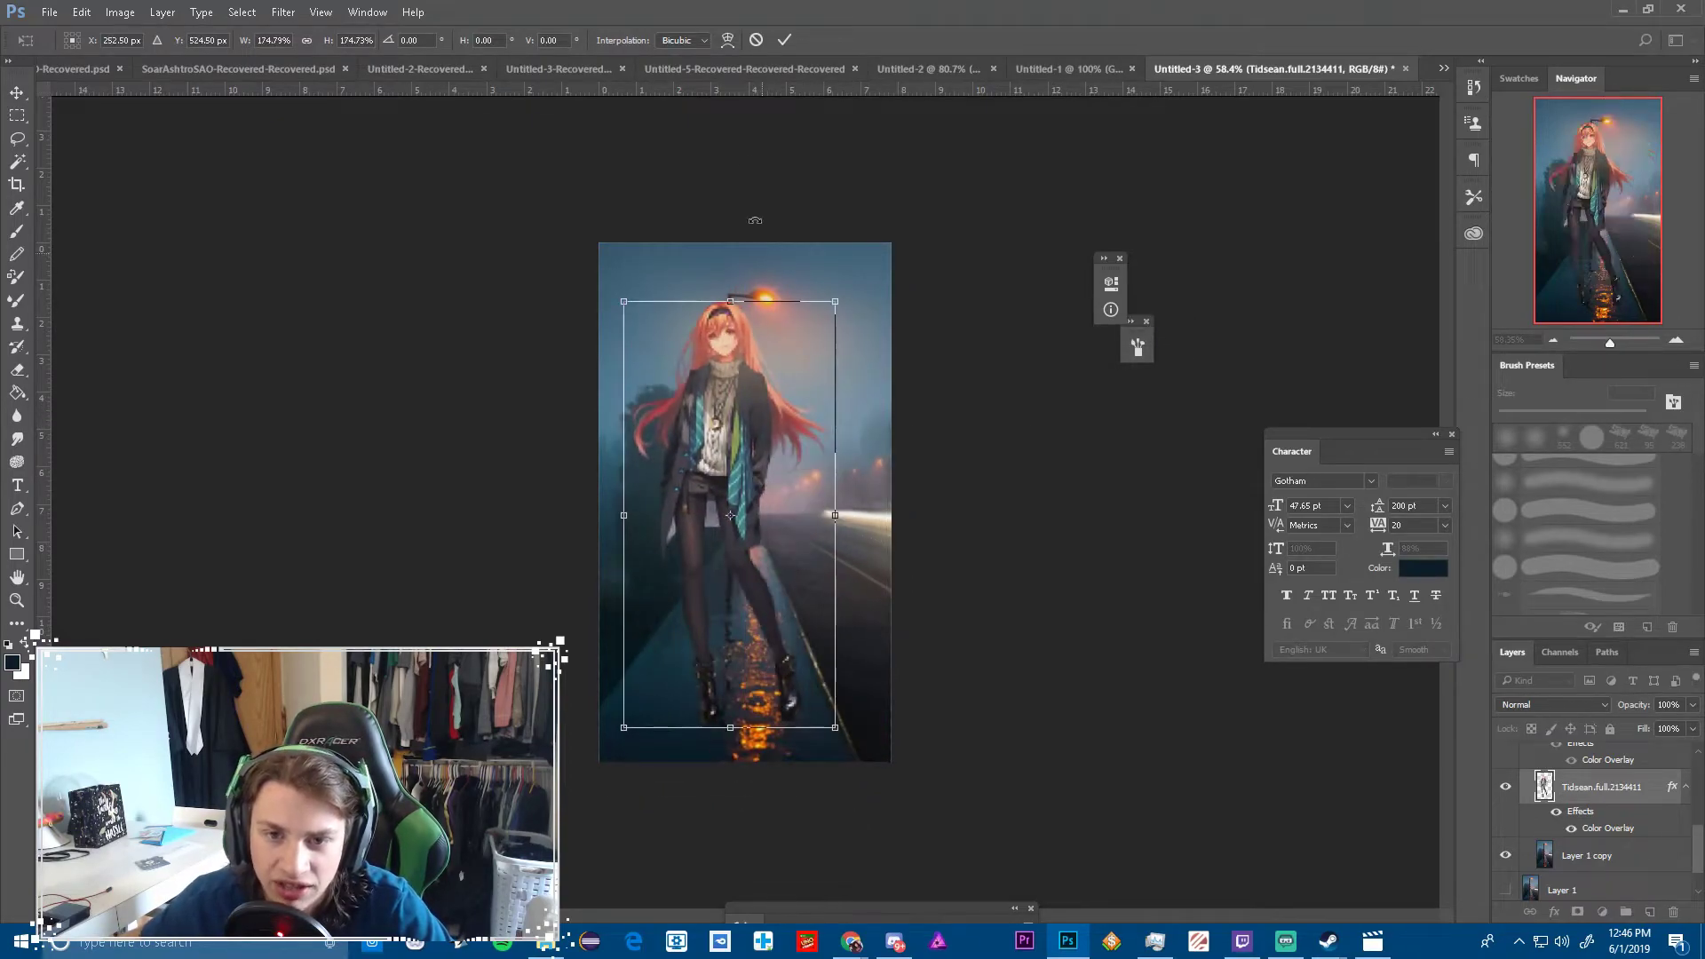
{"action": "left_click", "coordinate": [781, 67]}
{"action": "left_click", "coordinate": [1385, 69]}
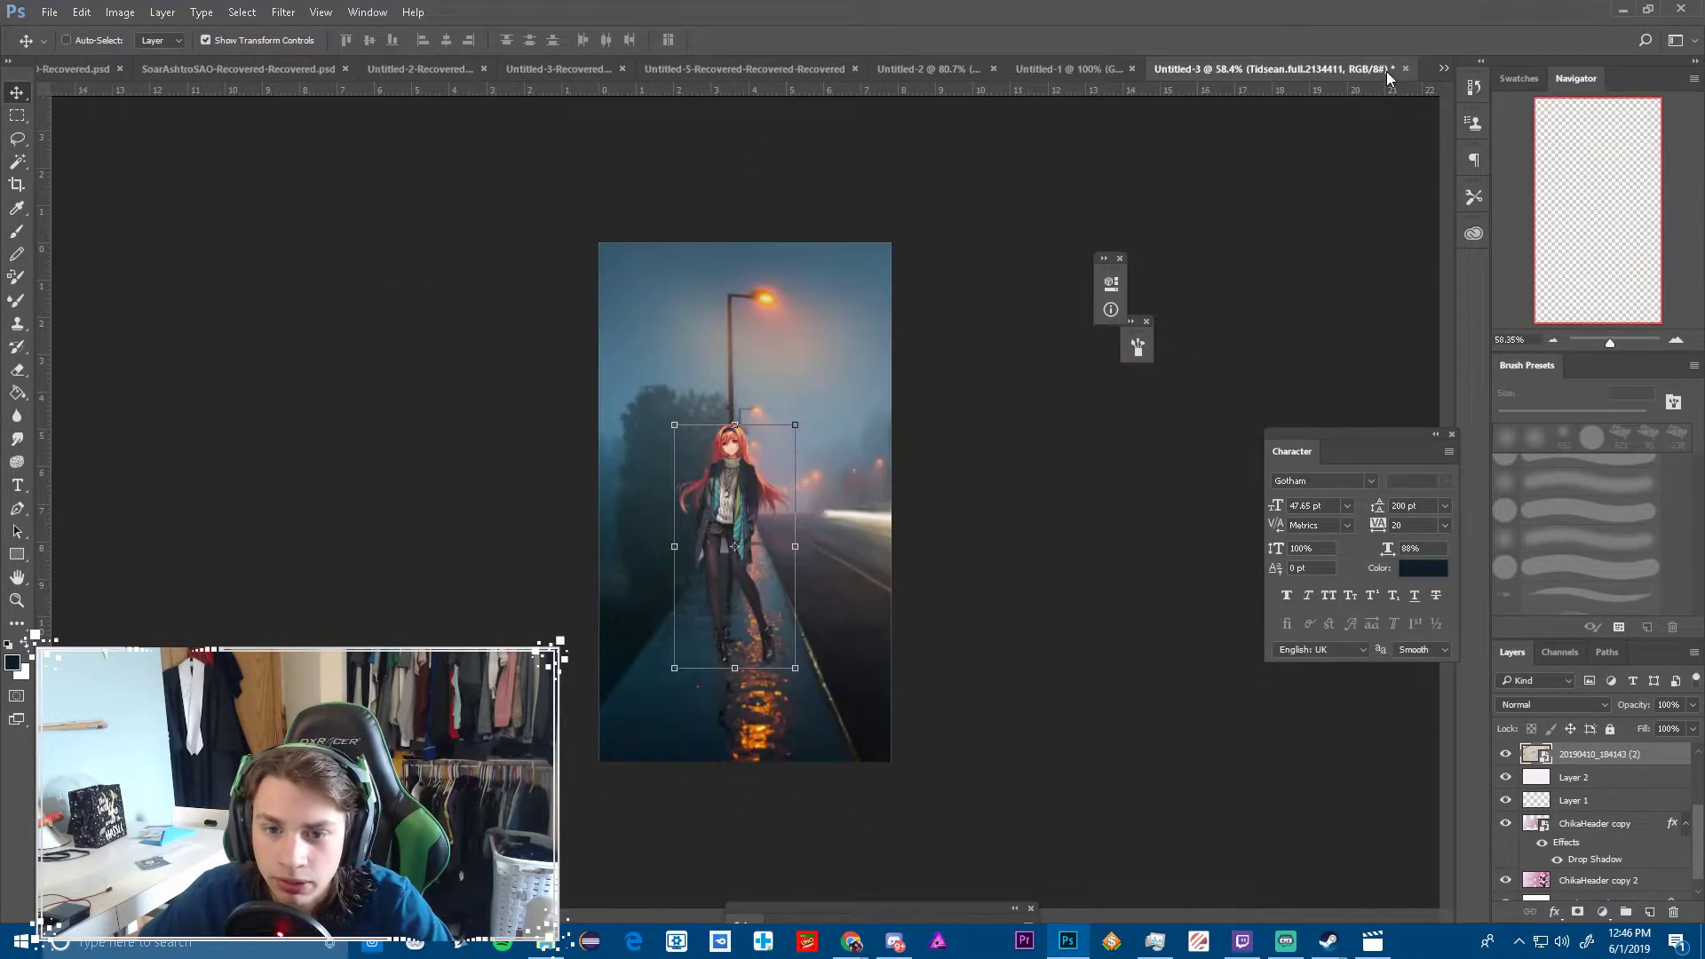
Enlarge the original character layer so the figure stands from just below the street lamp to the lower pavement
{"action": "left_click_drag", "start_coordinate": [794, 425], "coordinate": [863, 286]}
{"action": "left_click", "coordinate": [784, 39]}
{"action": "left_click_drag", "start_coordinate": [785, 393], "coordinate": [785, 587]}
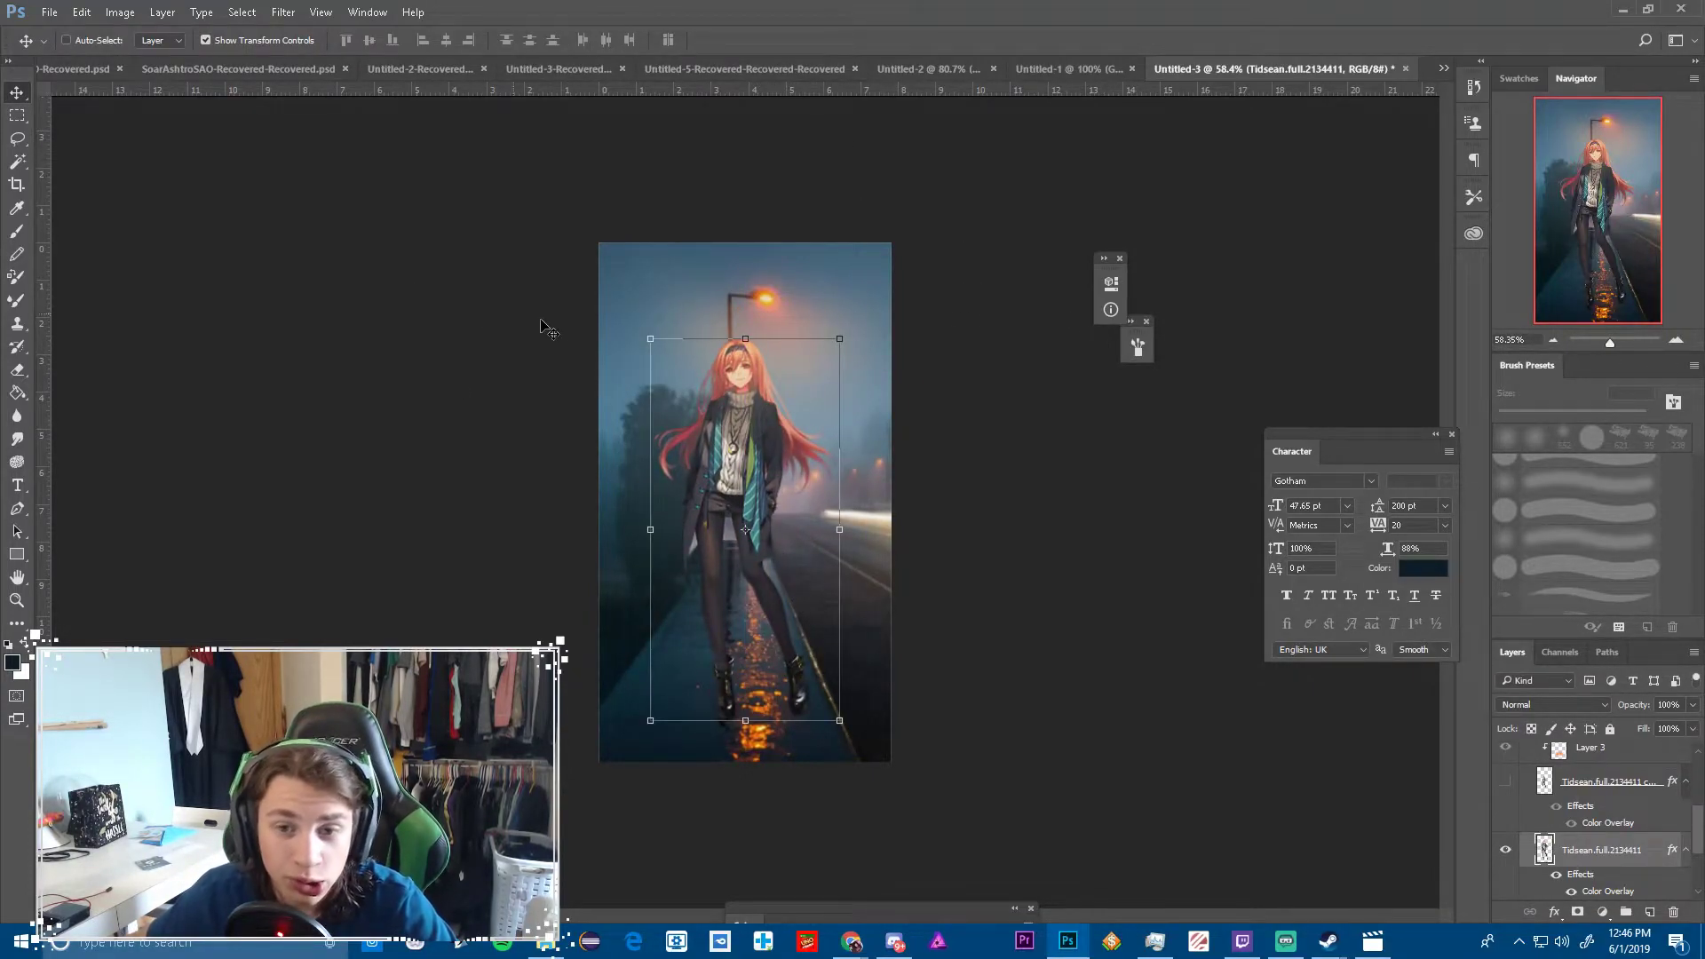
{"action": "right_click", "coordinate": [1579, 862]}
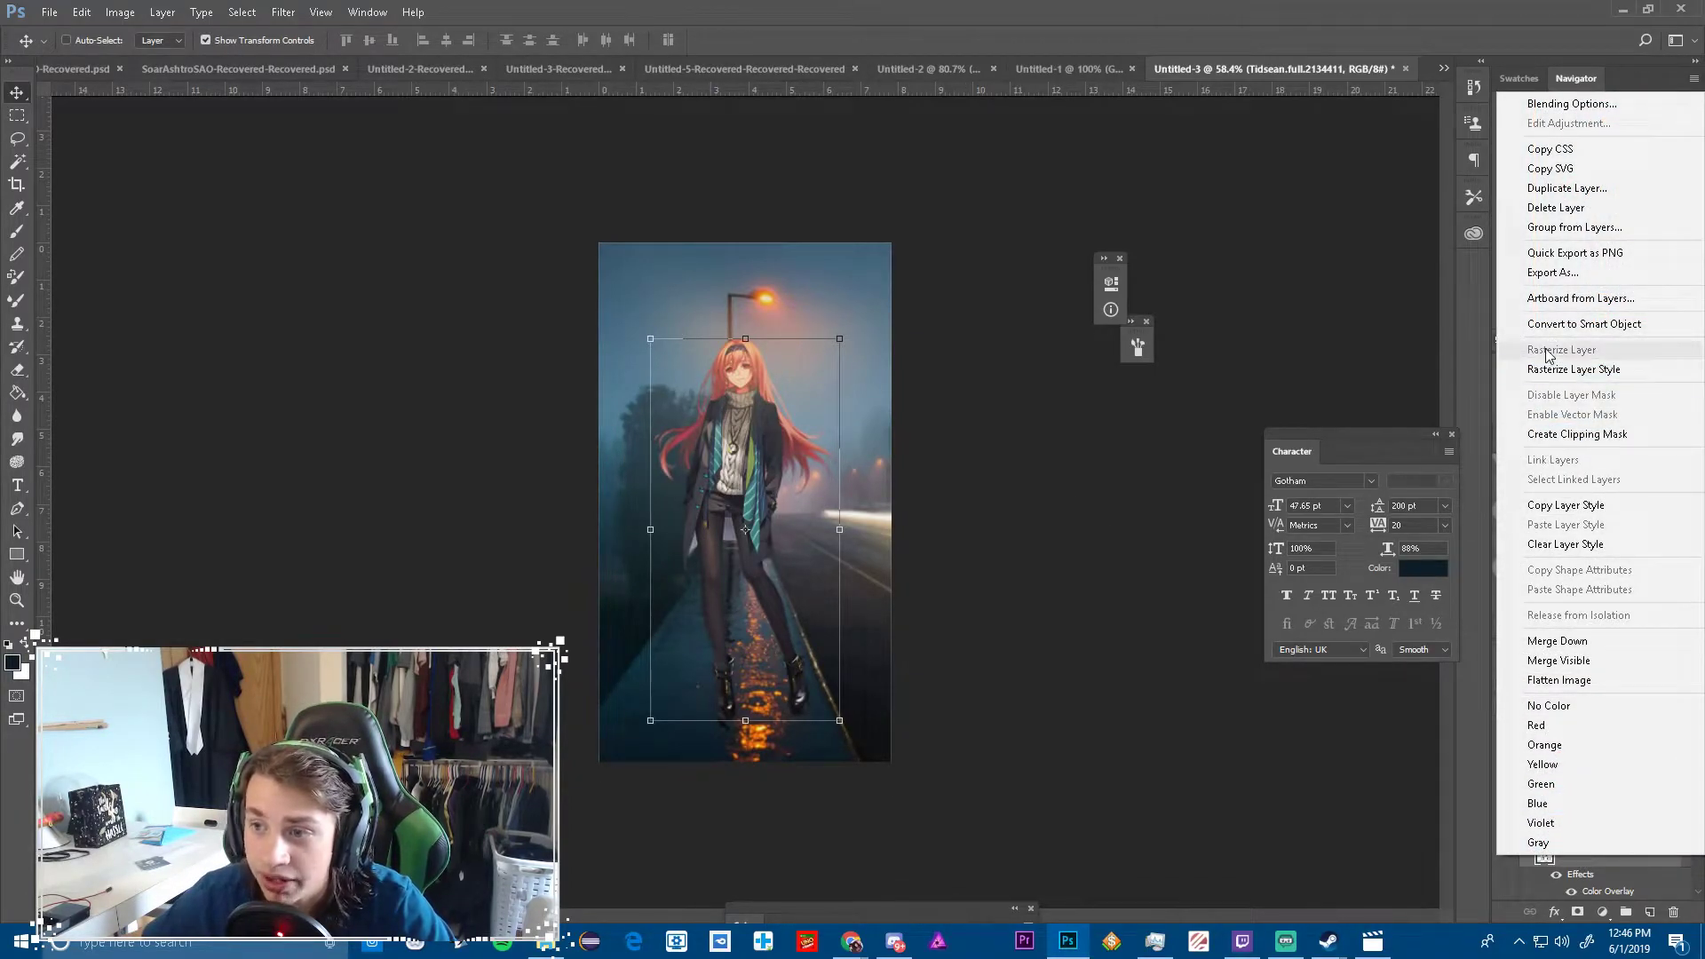
{"action": "left_click", "coordinate": [133, 273]}
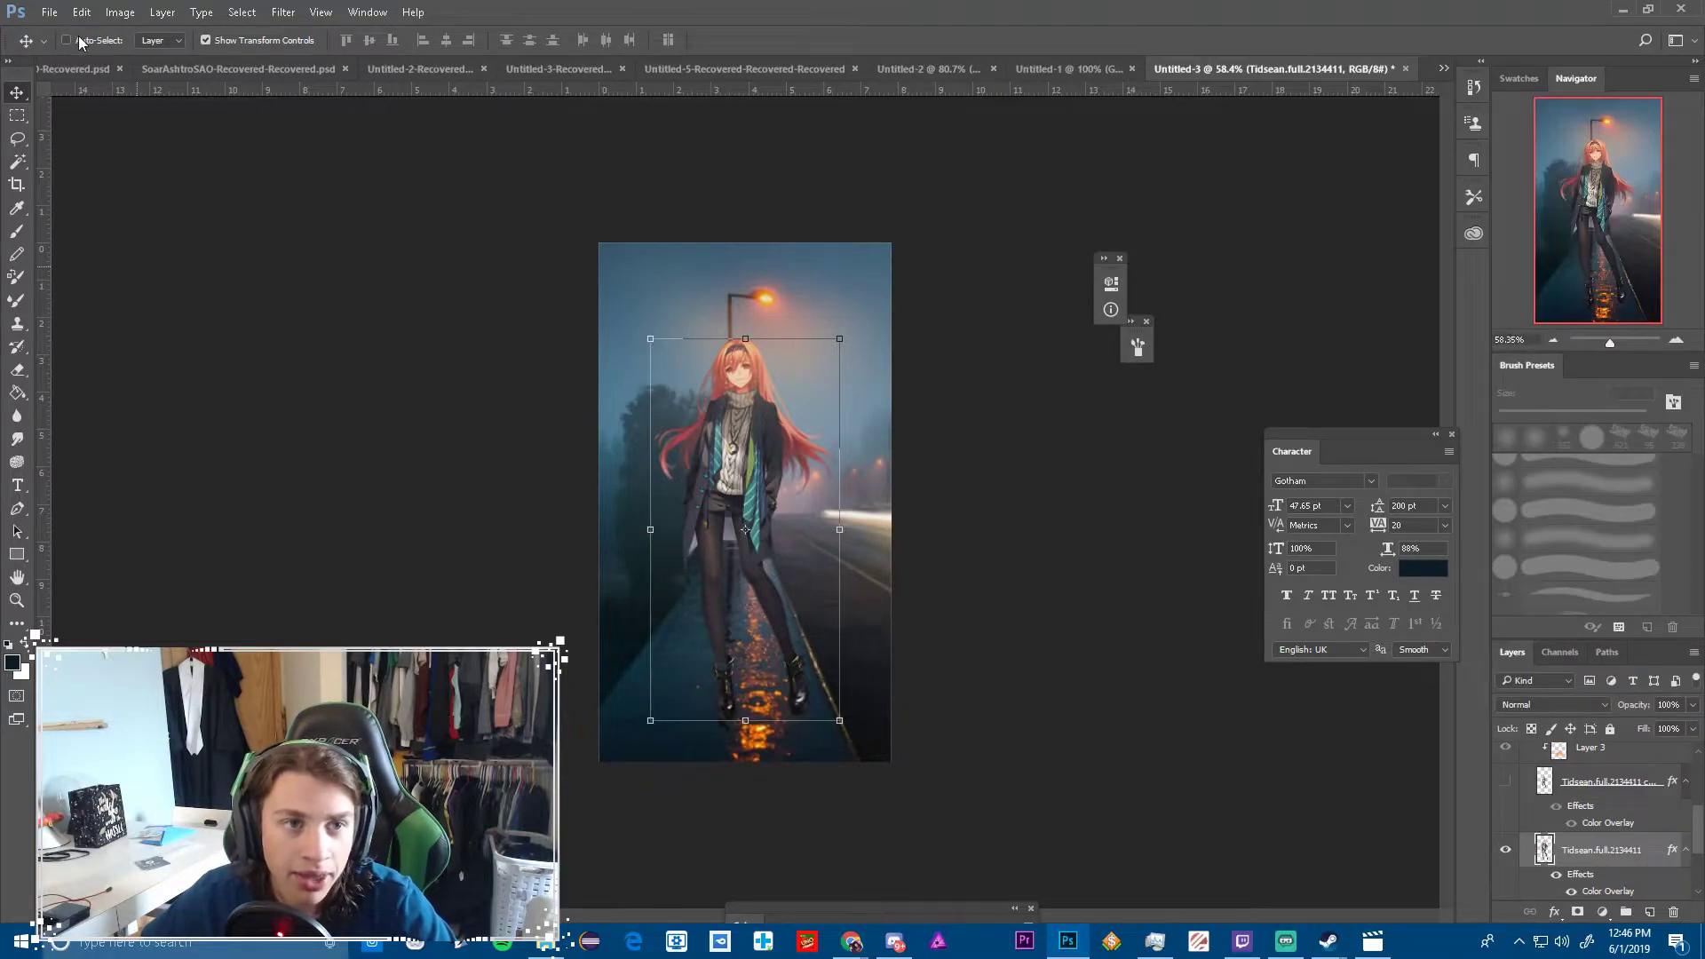
{"action": "left_click", "coordinate": [221, 41]}
{"action": "left_click", "coordinate": [220, 41]}
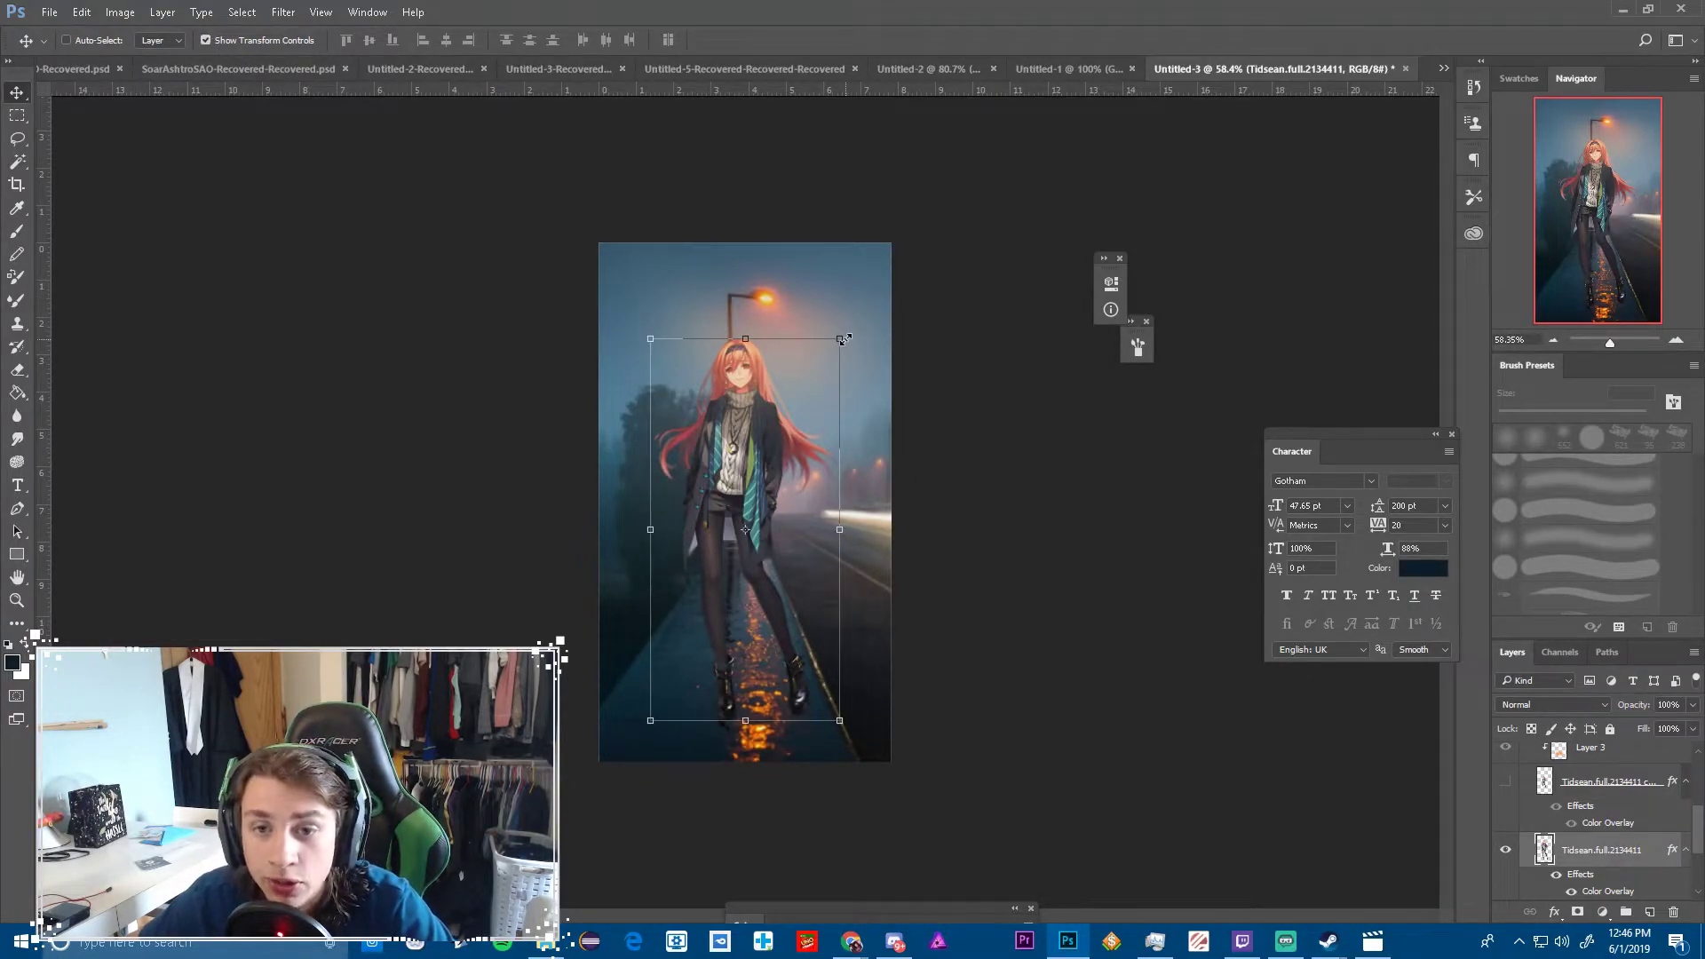
Scale the original character layer to about 68% and place it on the pavement at X 260 px, Y 549 px
{"action": "left_click_drag", "start_coordinate": [841, 338], "coordinate": [774, 471]}
{"action": "left_click_drag", "start_coordinate": [744, 543], "coordinate": [754, 488]}
{"action": "left_click_drag", "start_coordinate": [784, 416], "coordinate": [844, 292]}
{"action": "mouse_move", "coordinate": [708, 488]}
{"action": "left_mouse_down"}
{"action": "mouse_move", "coordinate": [675, 444]}
{"action": "mouse_move", "coordinate": [694, 498]}
{"action": "left_mouse_up"}
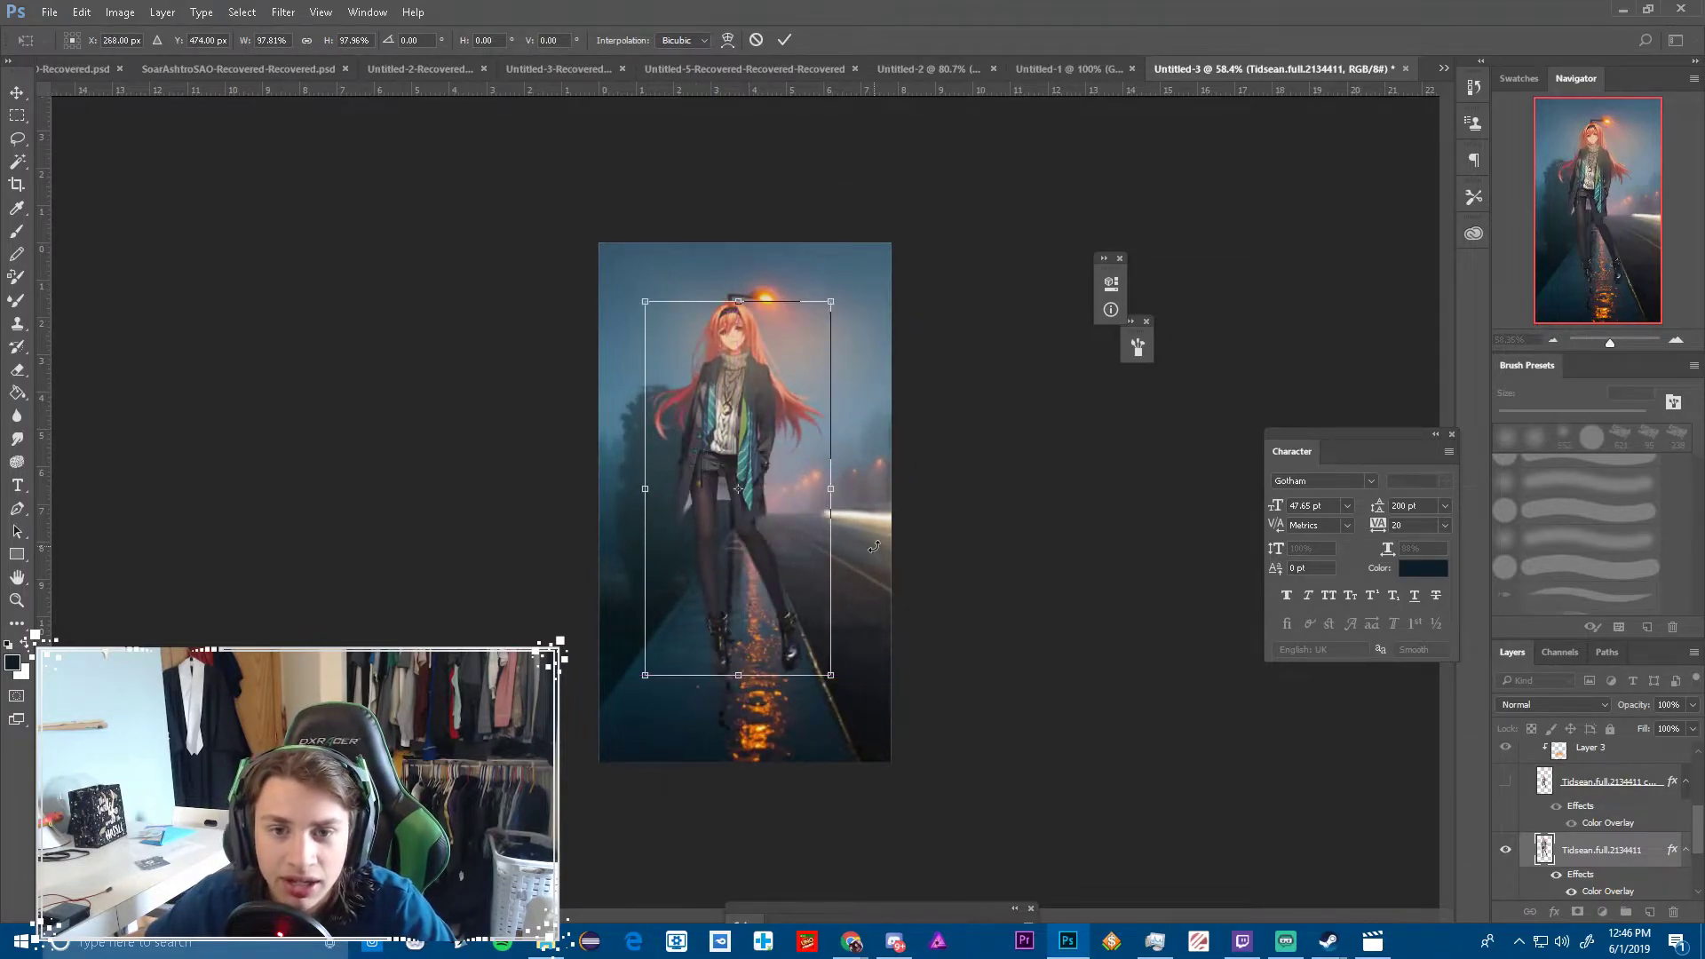
{"action": "left_click_drag", "start_coordinate": [828, 304], "coordinate": [810, 420]}
{"action": "mouse_move", "coordinate": [714, 494]}
{"action": "left_mouse_down"}
{"action": "mouse_move", "coordinate": [750, 486]}
{"action": "mouse_move", "coordinate": [731, 477]}
{"action": "left_mouse_up"}
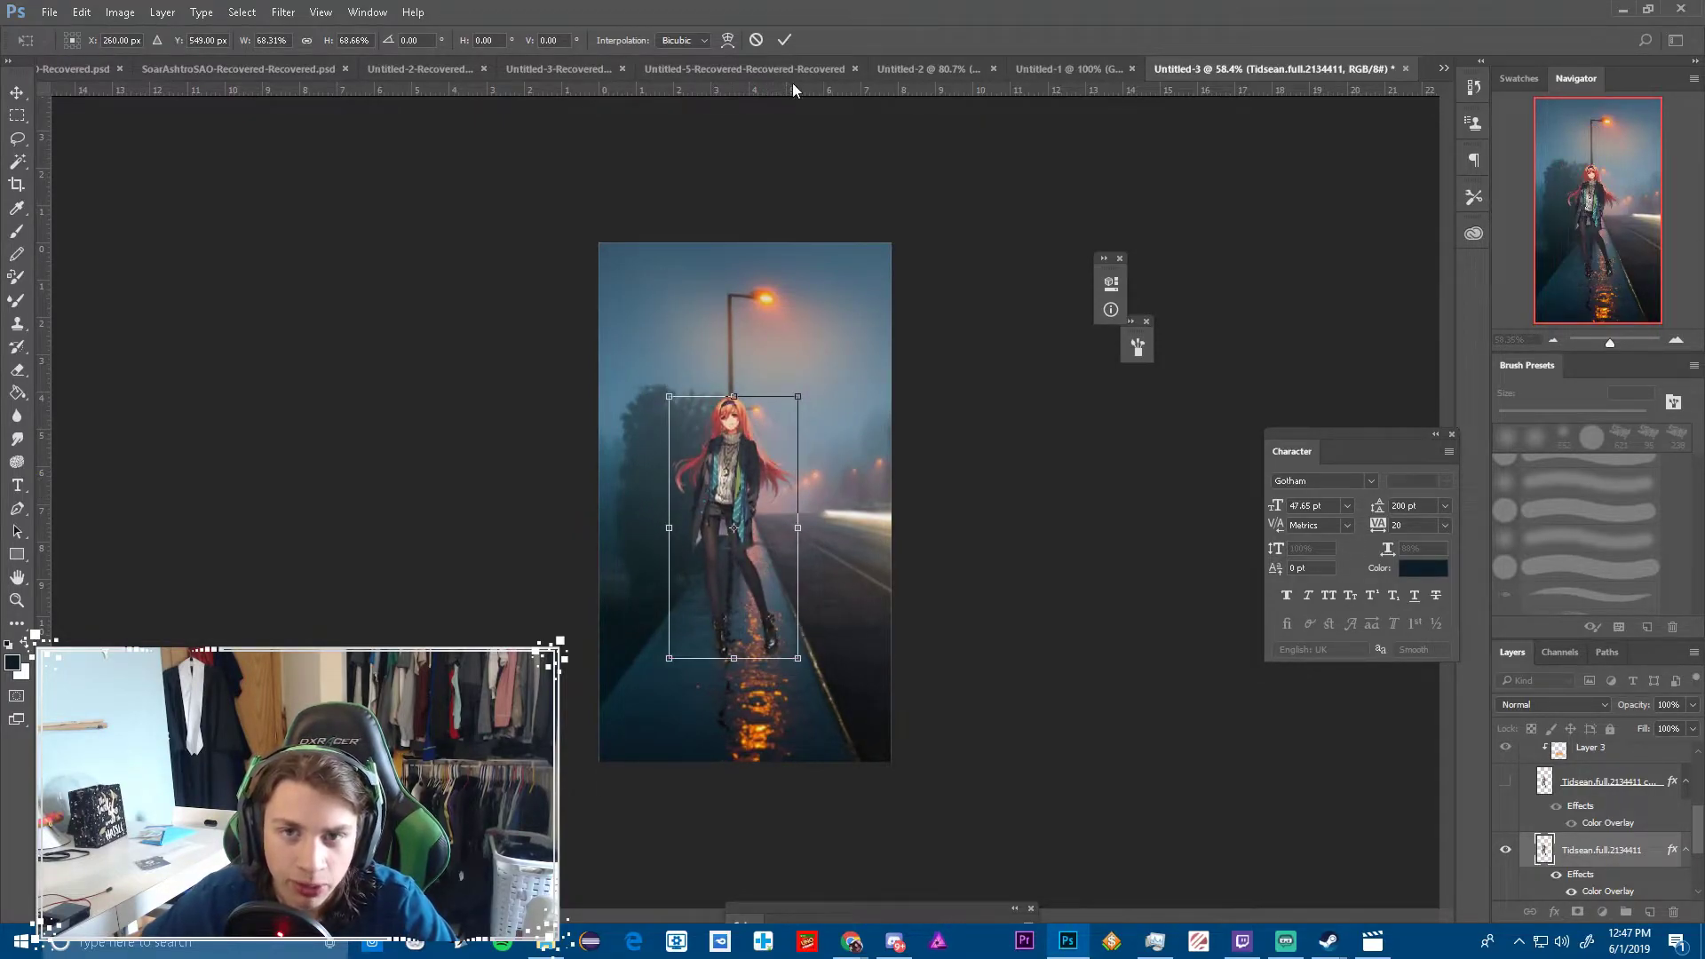
{"action": "left_click", "coordinate": [784, 40]}
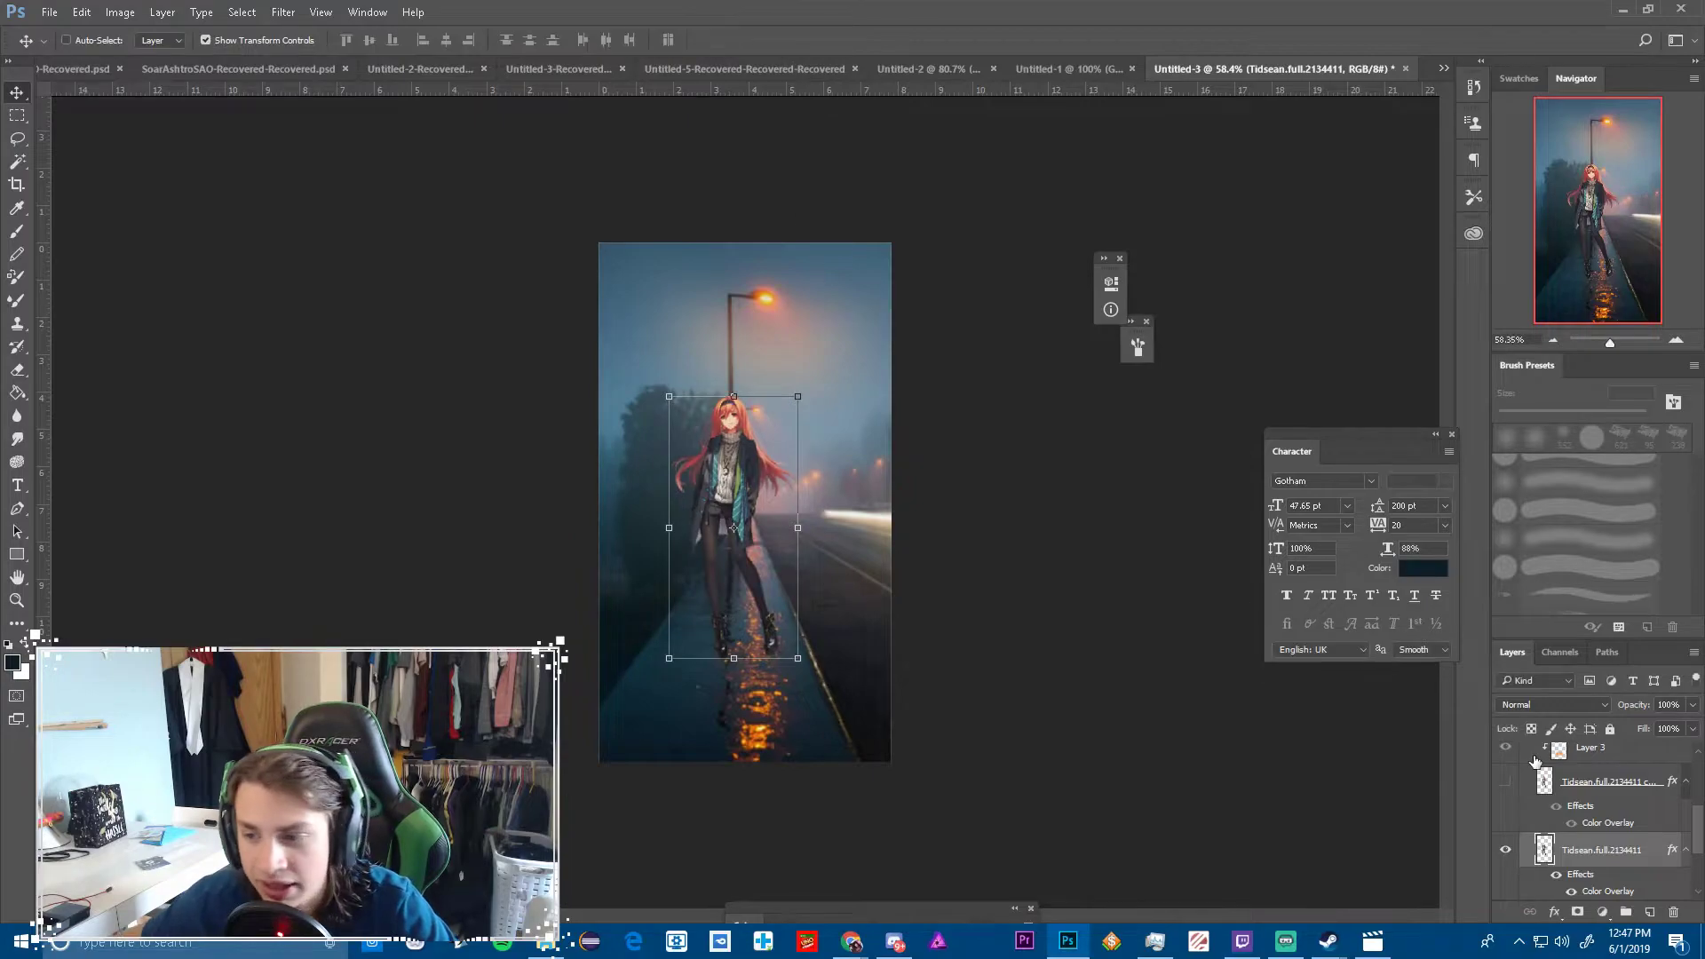
Switch from the original character to its copy, keep the clipped Layer 2 on, and hide Layer 3 and Layer 4
{"action": "left_click", "coordinate": [1504, 854]}
{"action": "scroll", "coordinate": [1563, 835], "scroll_direction": "up", "scroll_amount": 1}
{"action": "left_click", "coordinate": [1509, 837]}
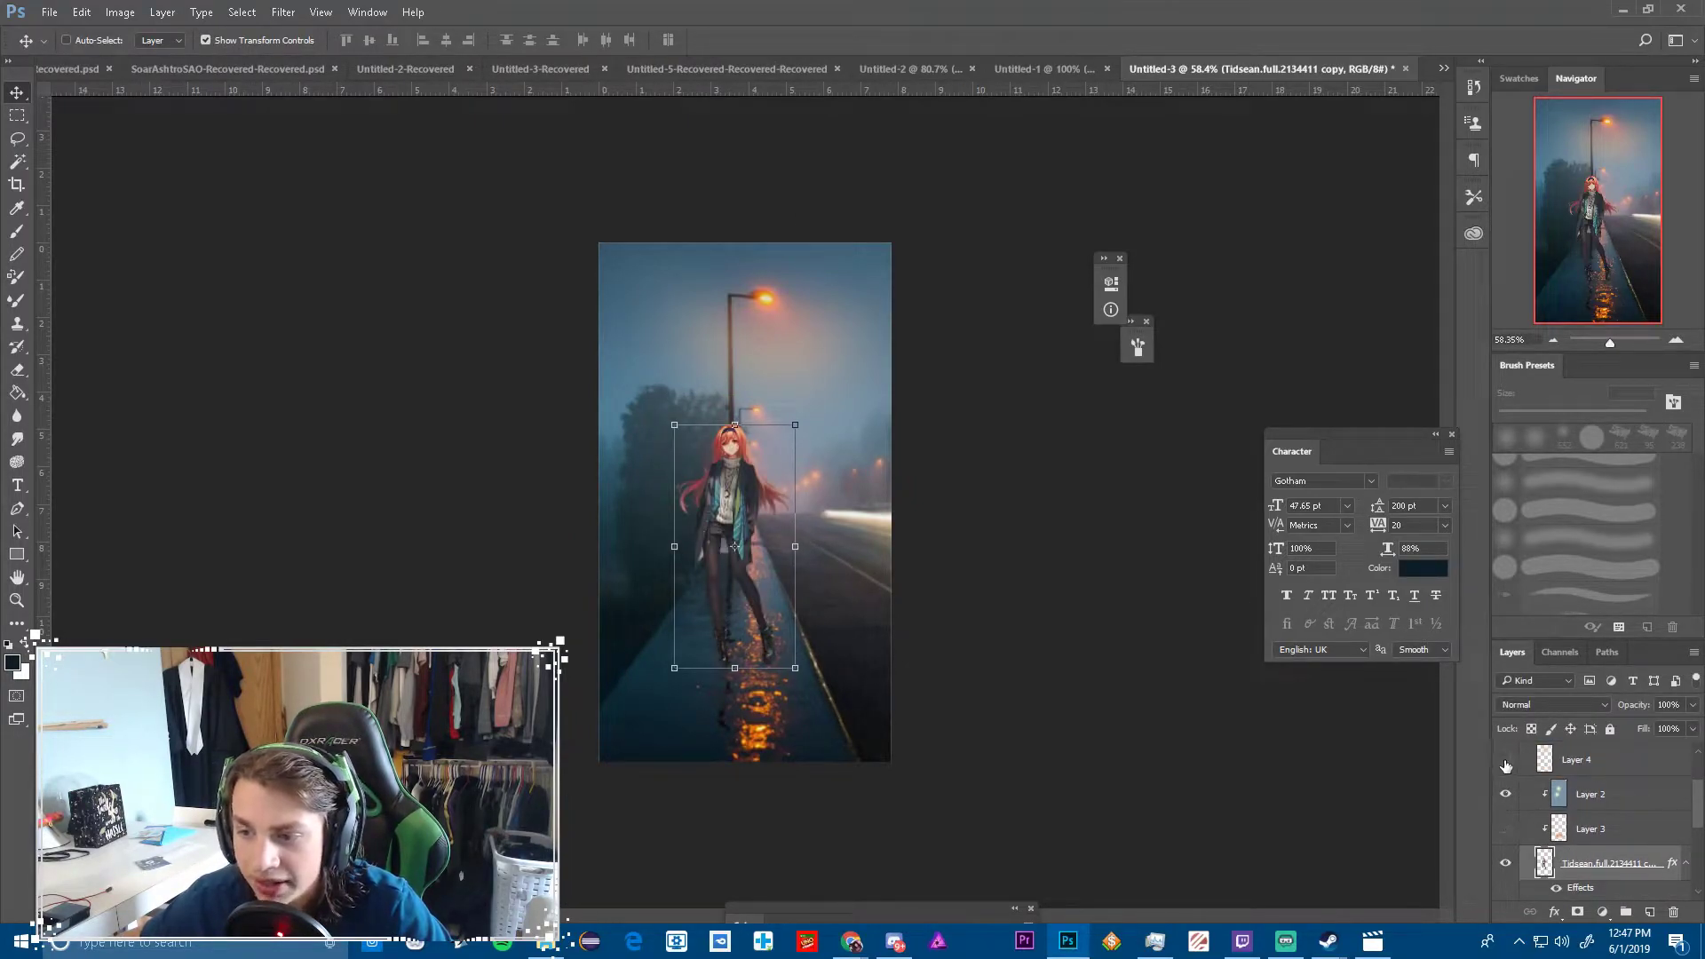
{"action": "left_click", "coordinate": [1504, 760]}
{"action": "scroll", "coordinate": [1531, 788], "scroll_direction": "up", "scroll_amount": 2}
{"action": "left_click", "coordinate": [1508, 806]}
{"action": "scroll", "coordinate": [1512, 807], "scroll_direction": "down", "scroll_amount": 2}
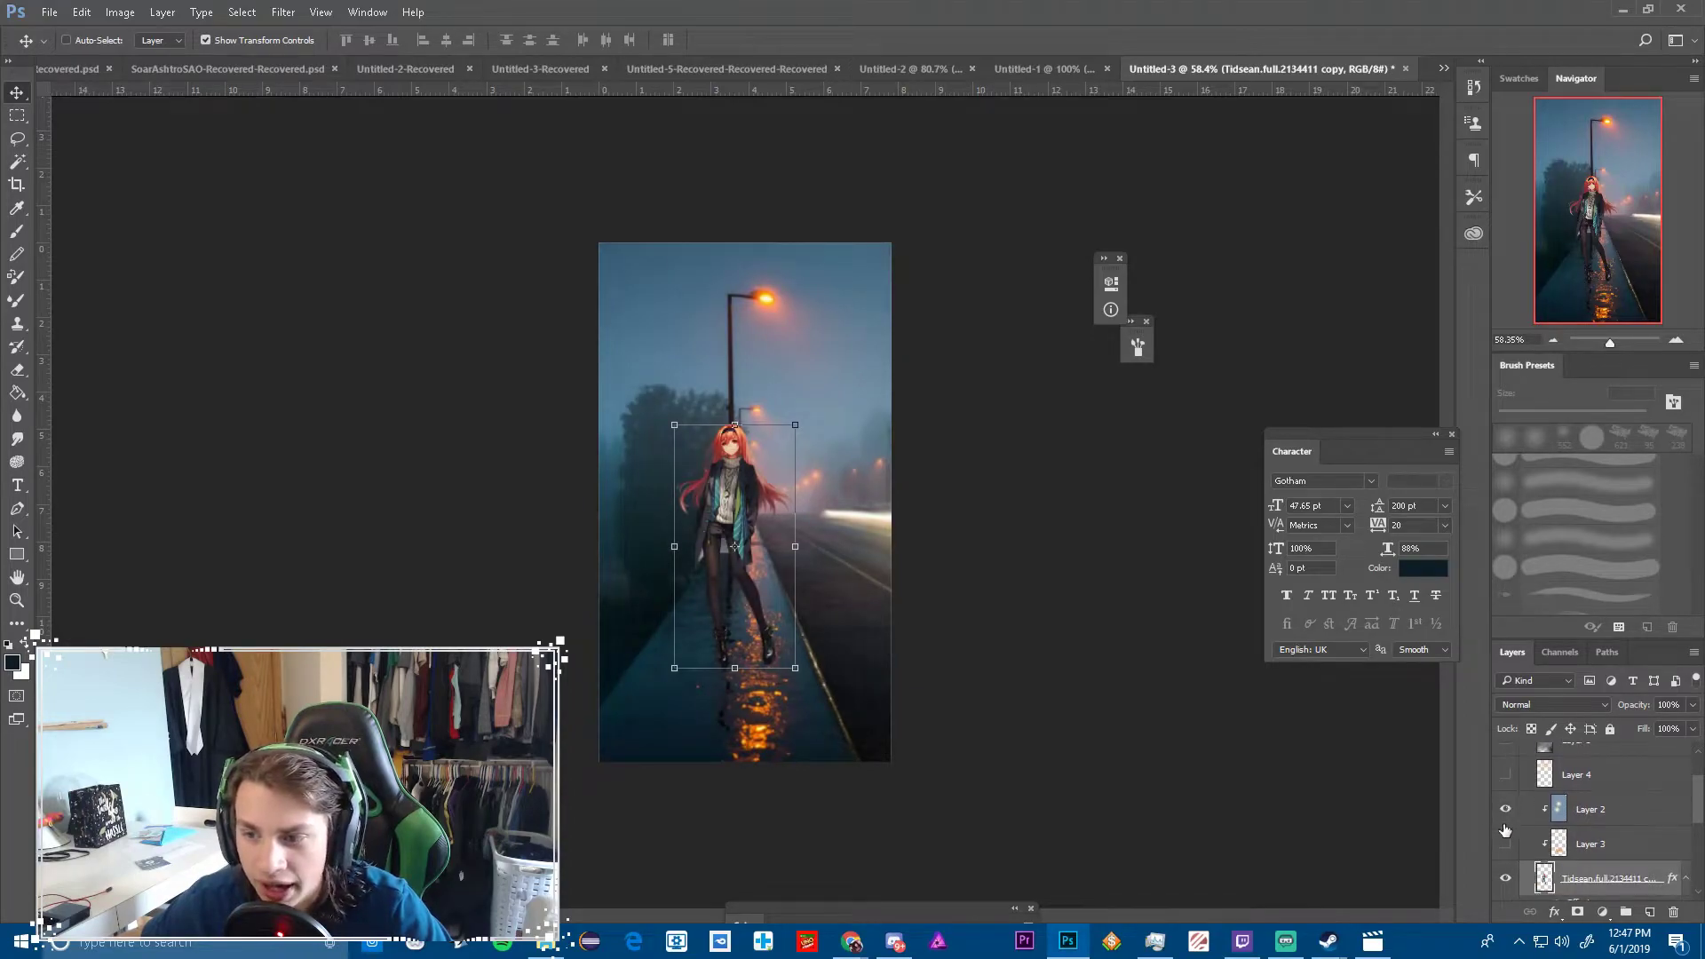
{"action": "key", "text": "ctrl+plus"}
{"action": "key", "text": "ctrl+plus"}
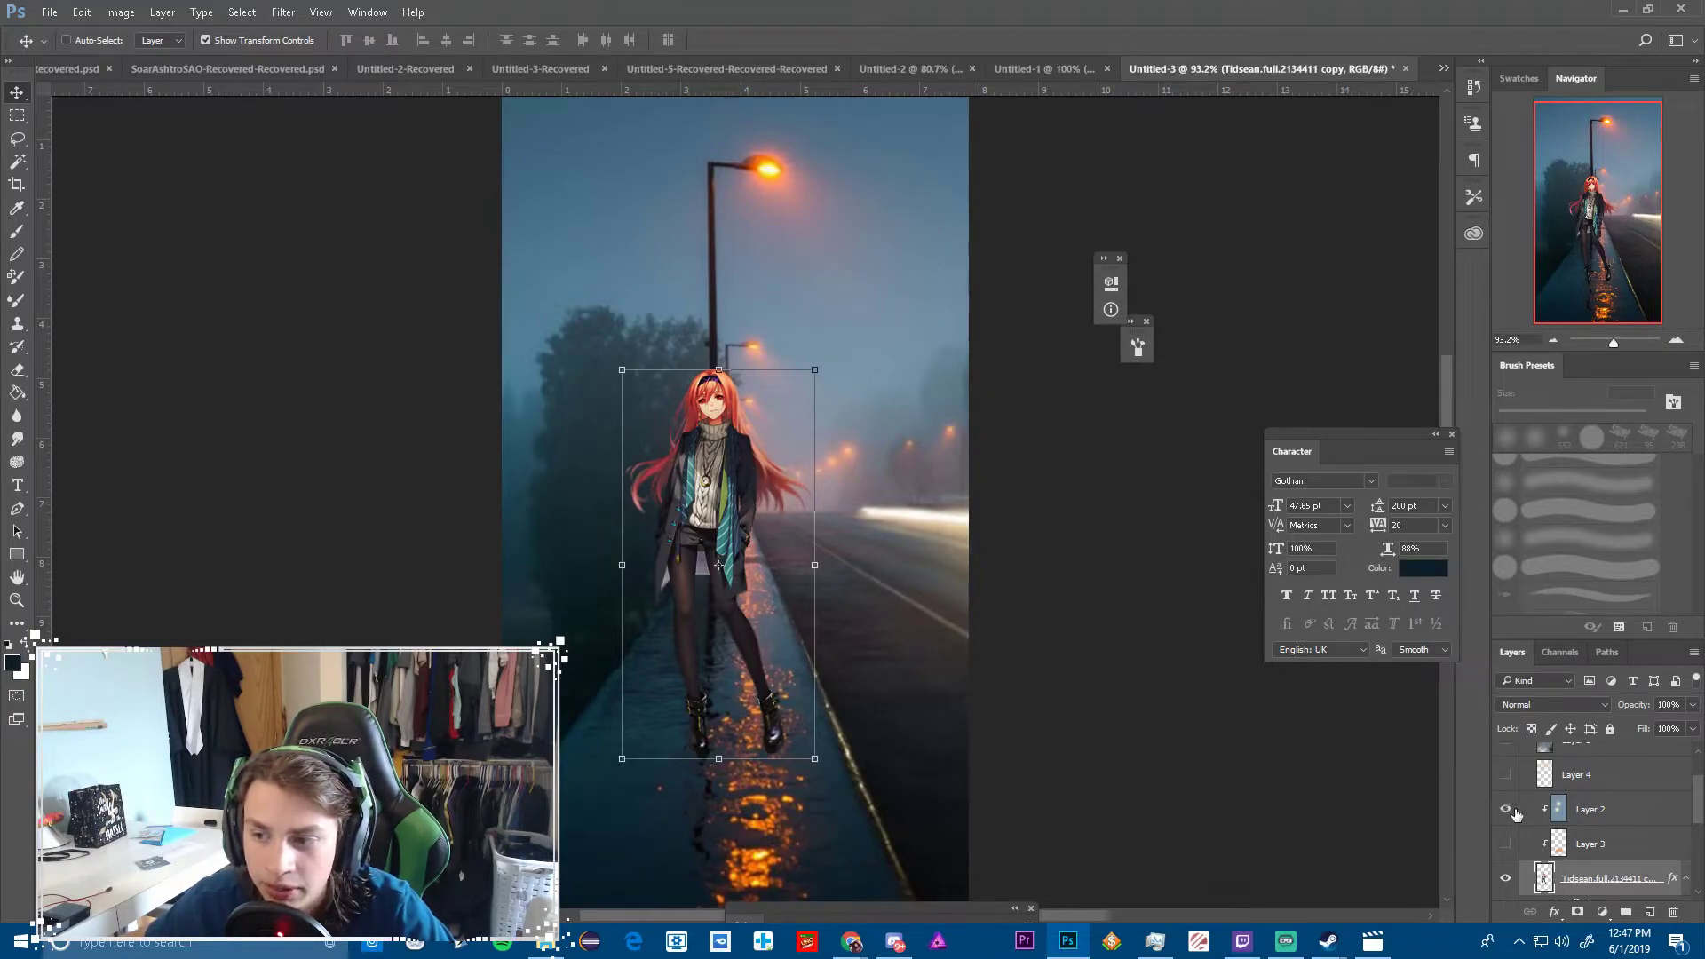
Try smudging the hair on the character copy layer with a soft 72 px Smudge brush at 51% strength, and undo it
{"action": "left_click", "coordinate": [1612, 815]}
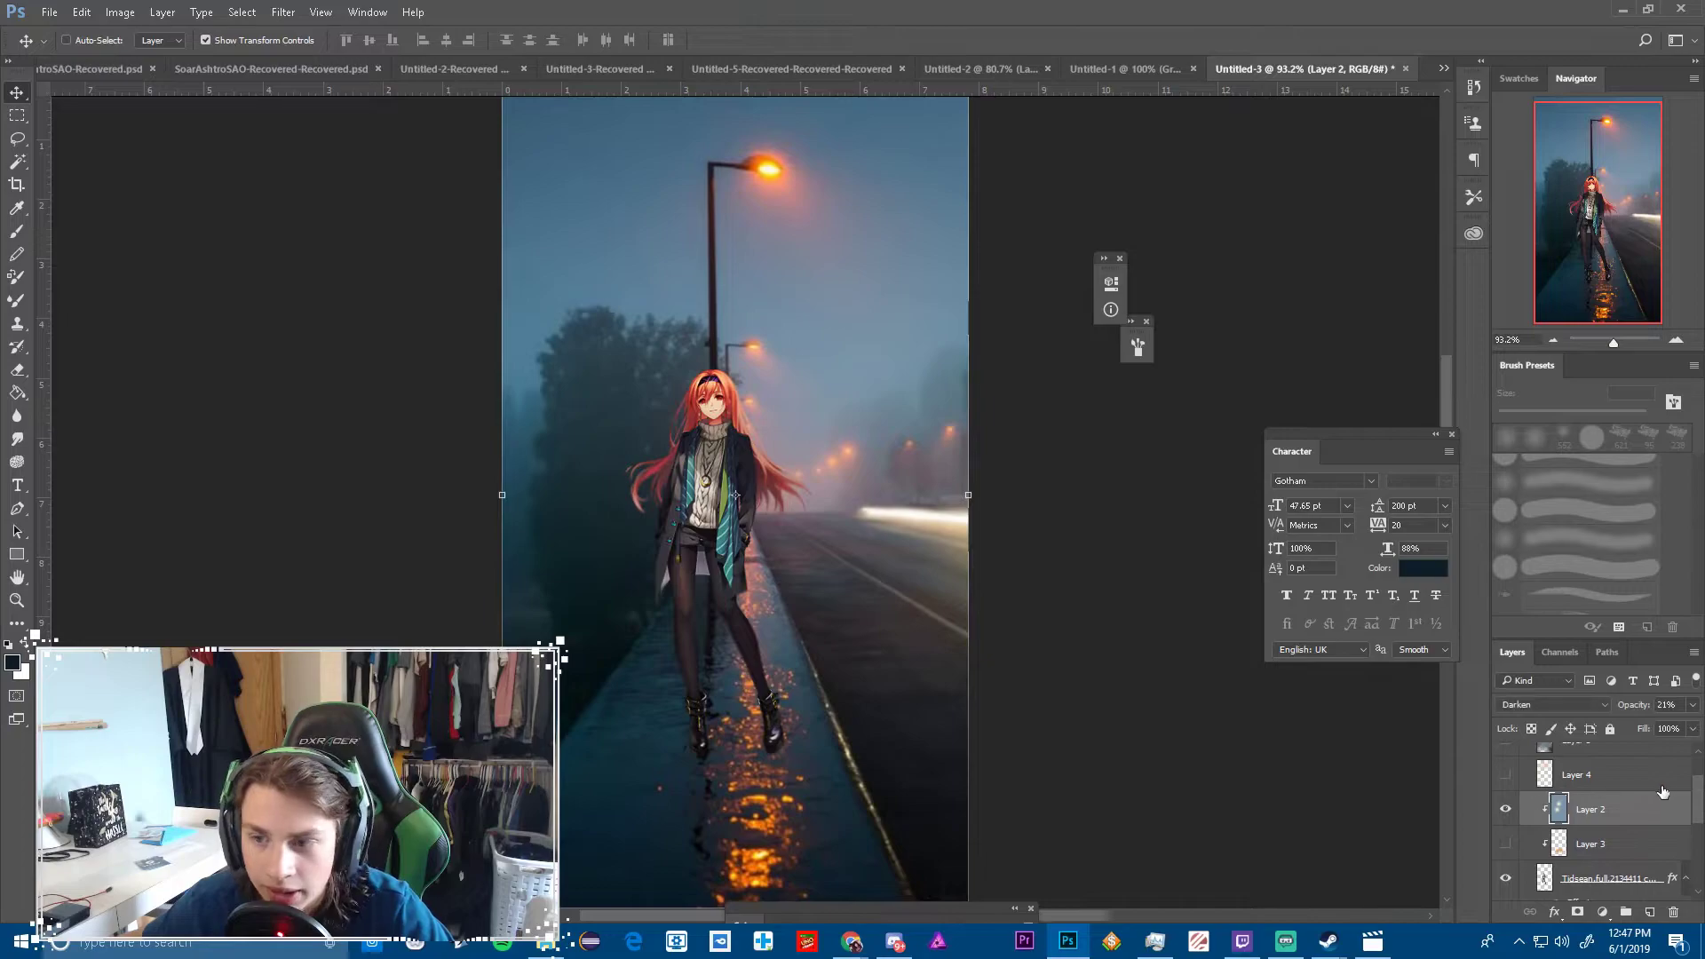
{"action": "left_click", "coordinate": [1546, 878]}
{"action": "scroll", "coordinate": [748, 515], "scroll_direction": "up", "scroll_amount": 5}
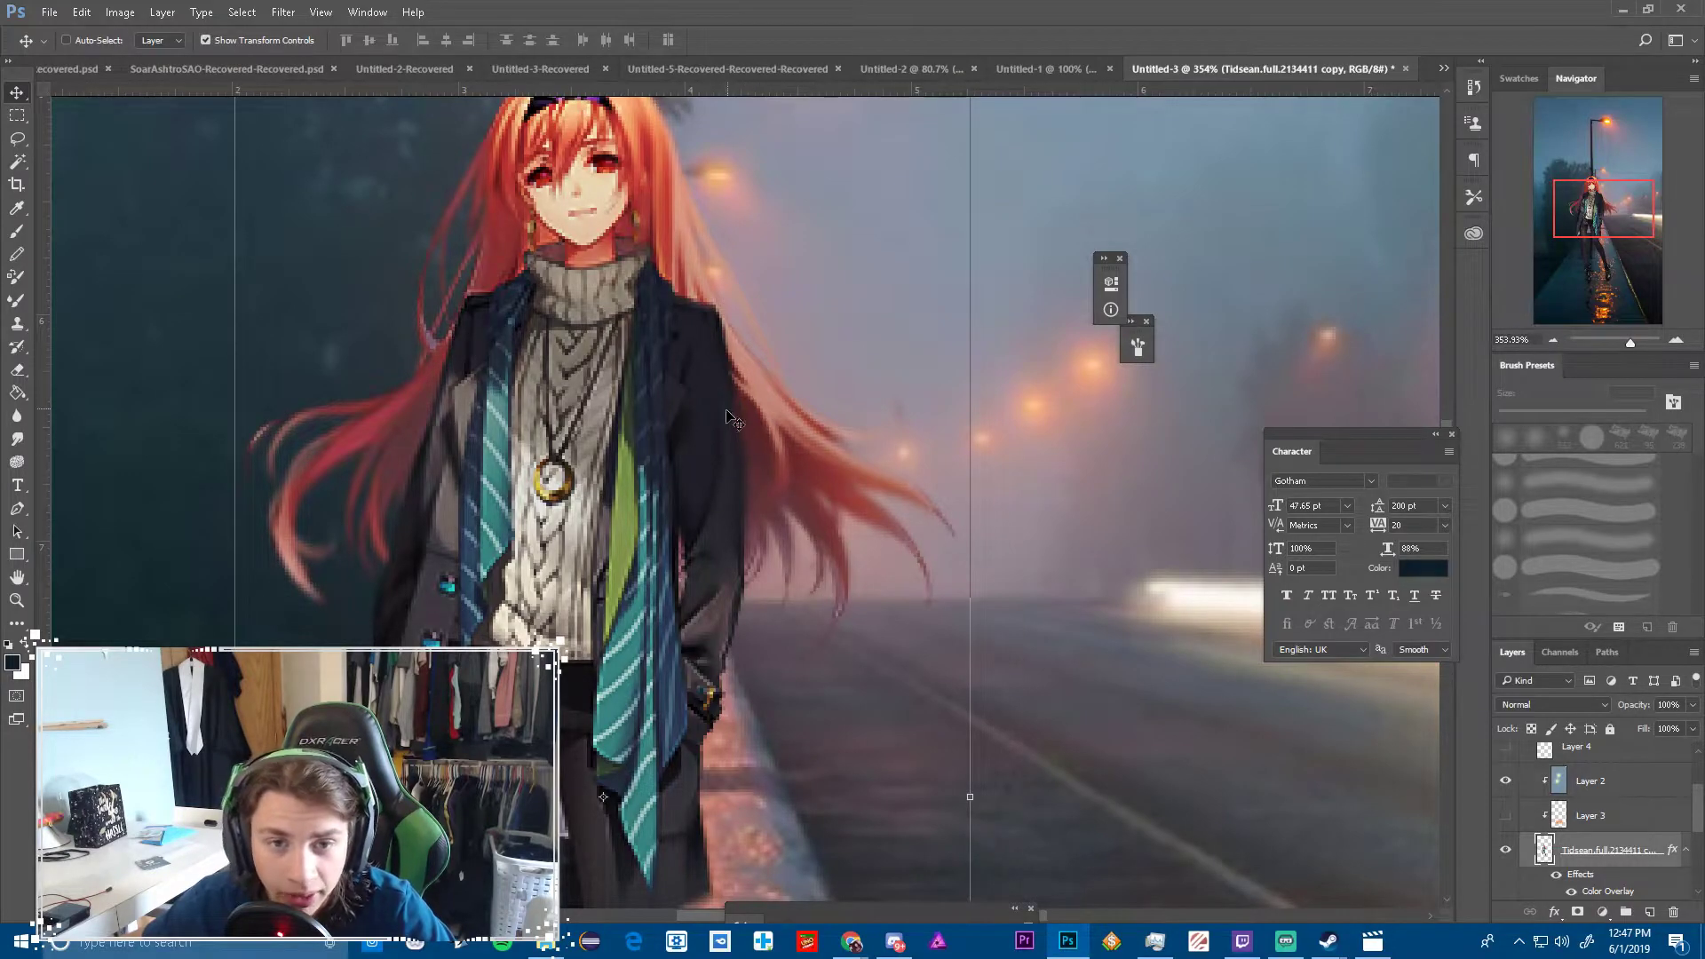
{"action": "left_click", "coordinate": [9, 443]}
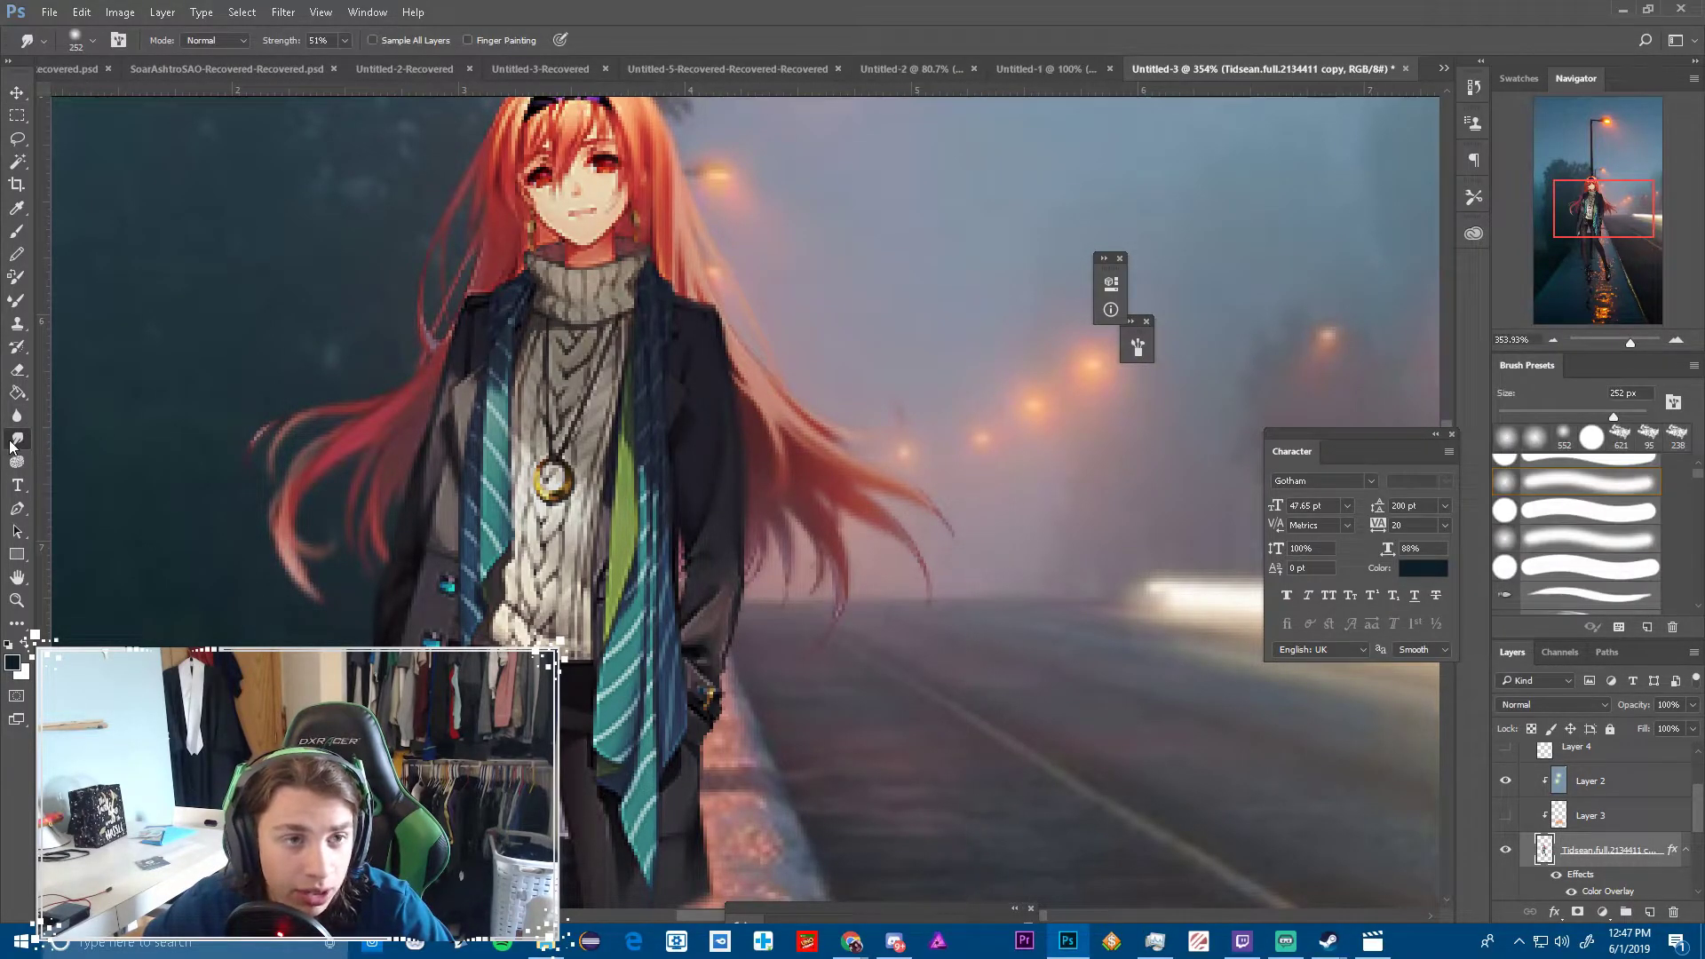
{"action": "left_click_drag", "start_coordinate": [875, 471], "coordinate": [651, 468]}
{"action": "right_click", "coordinate": [717, 452]}
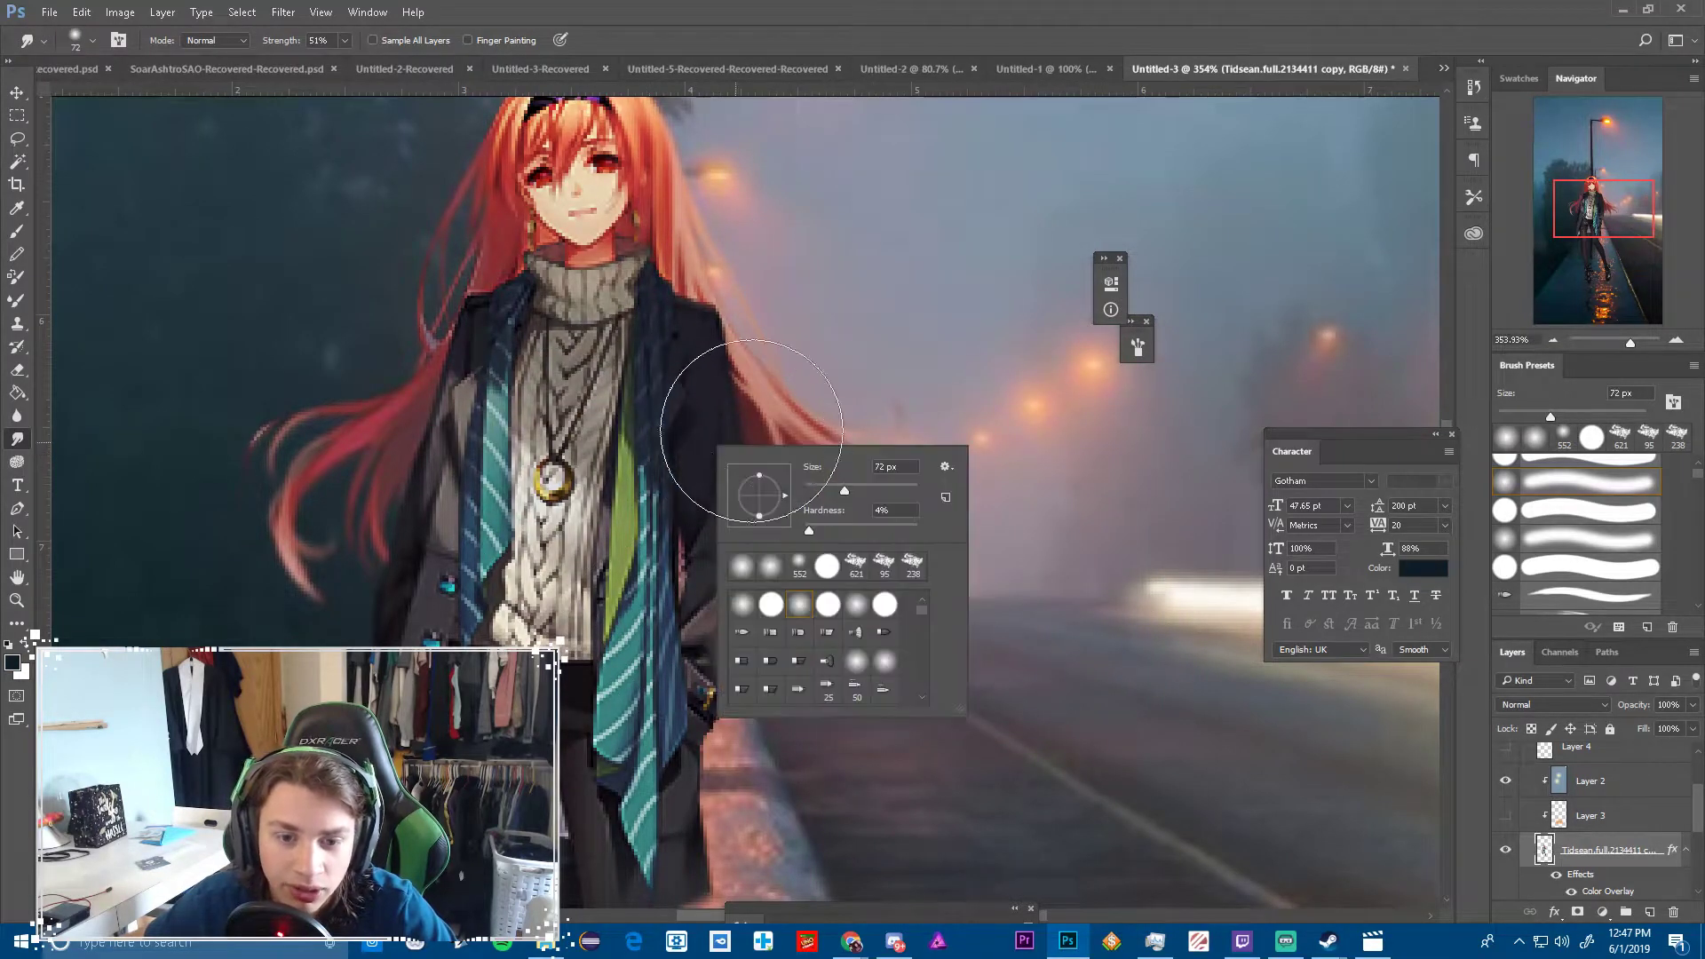
{"action": "key", "text": "Escape"}
{"action": "key", "text": "ctrl+alt+z"}
{"action": "key", "text": "ctrl+alt+z"}
{"action": "key", "text": "ctrl+alt+z"}
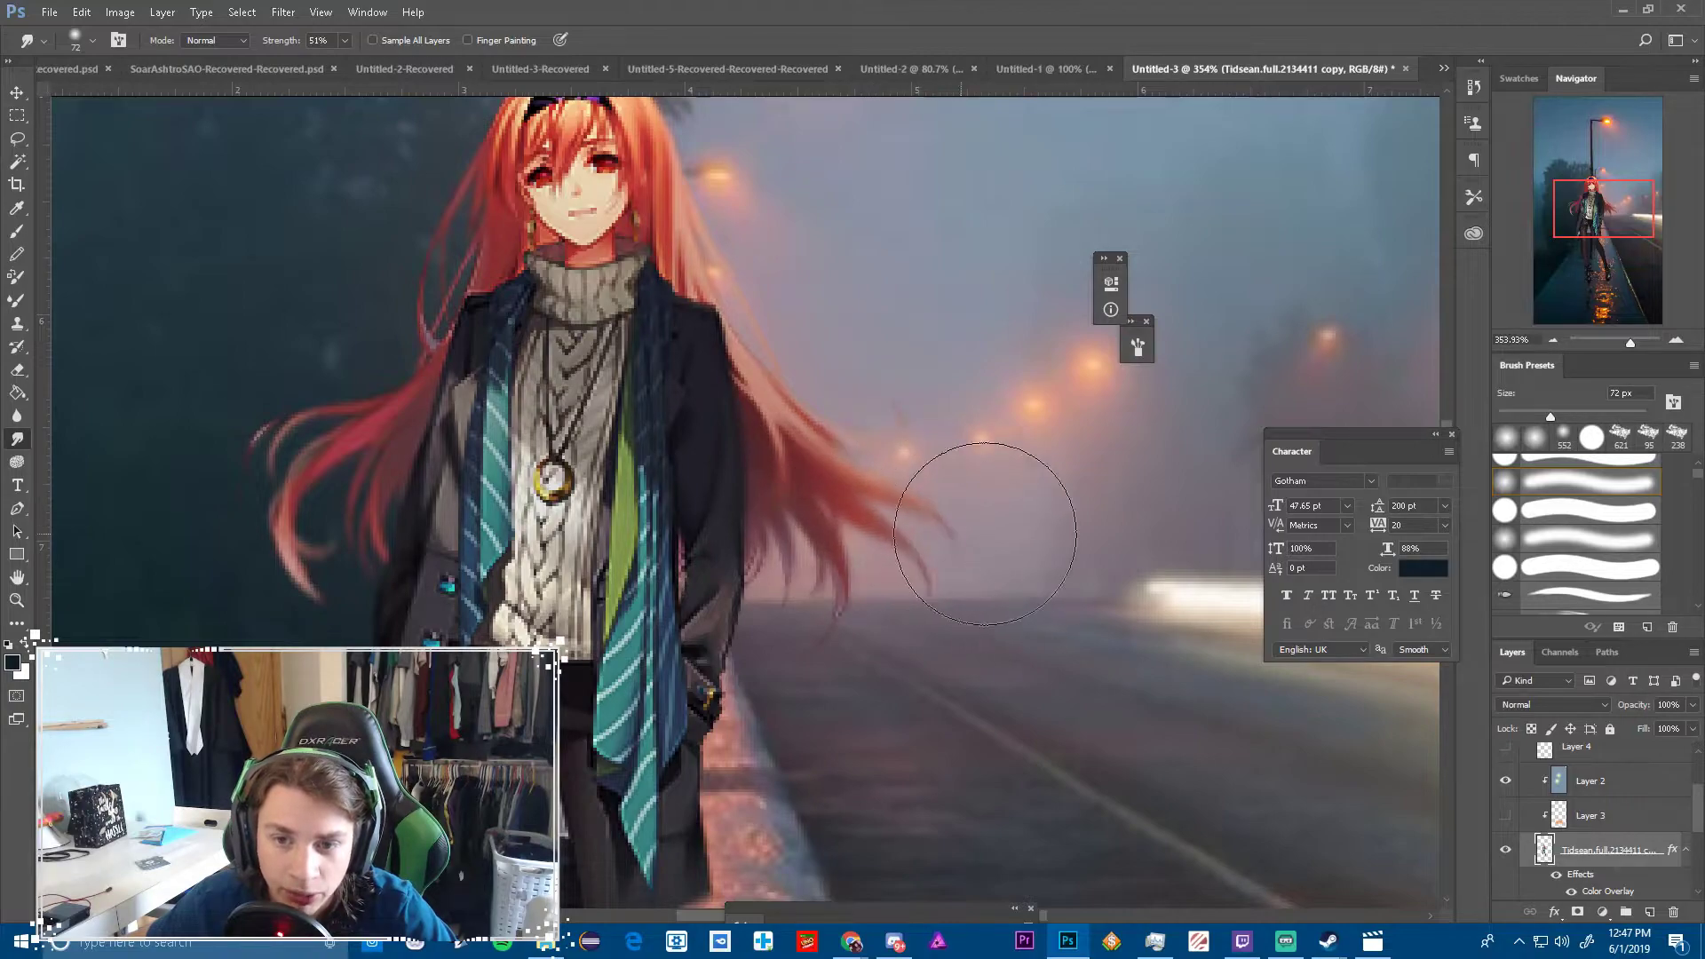
Turn Layer 4 off and on repeatedly to compare its effect around the character, leaving it visible
{"action": "scroll", "coordinate": [971, 488], "scroll_direction": "down", "scroll_amount": 3}
{"action": "key", "text": "ctrl+0"}
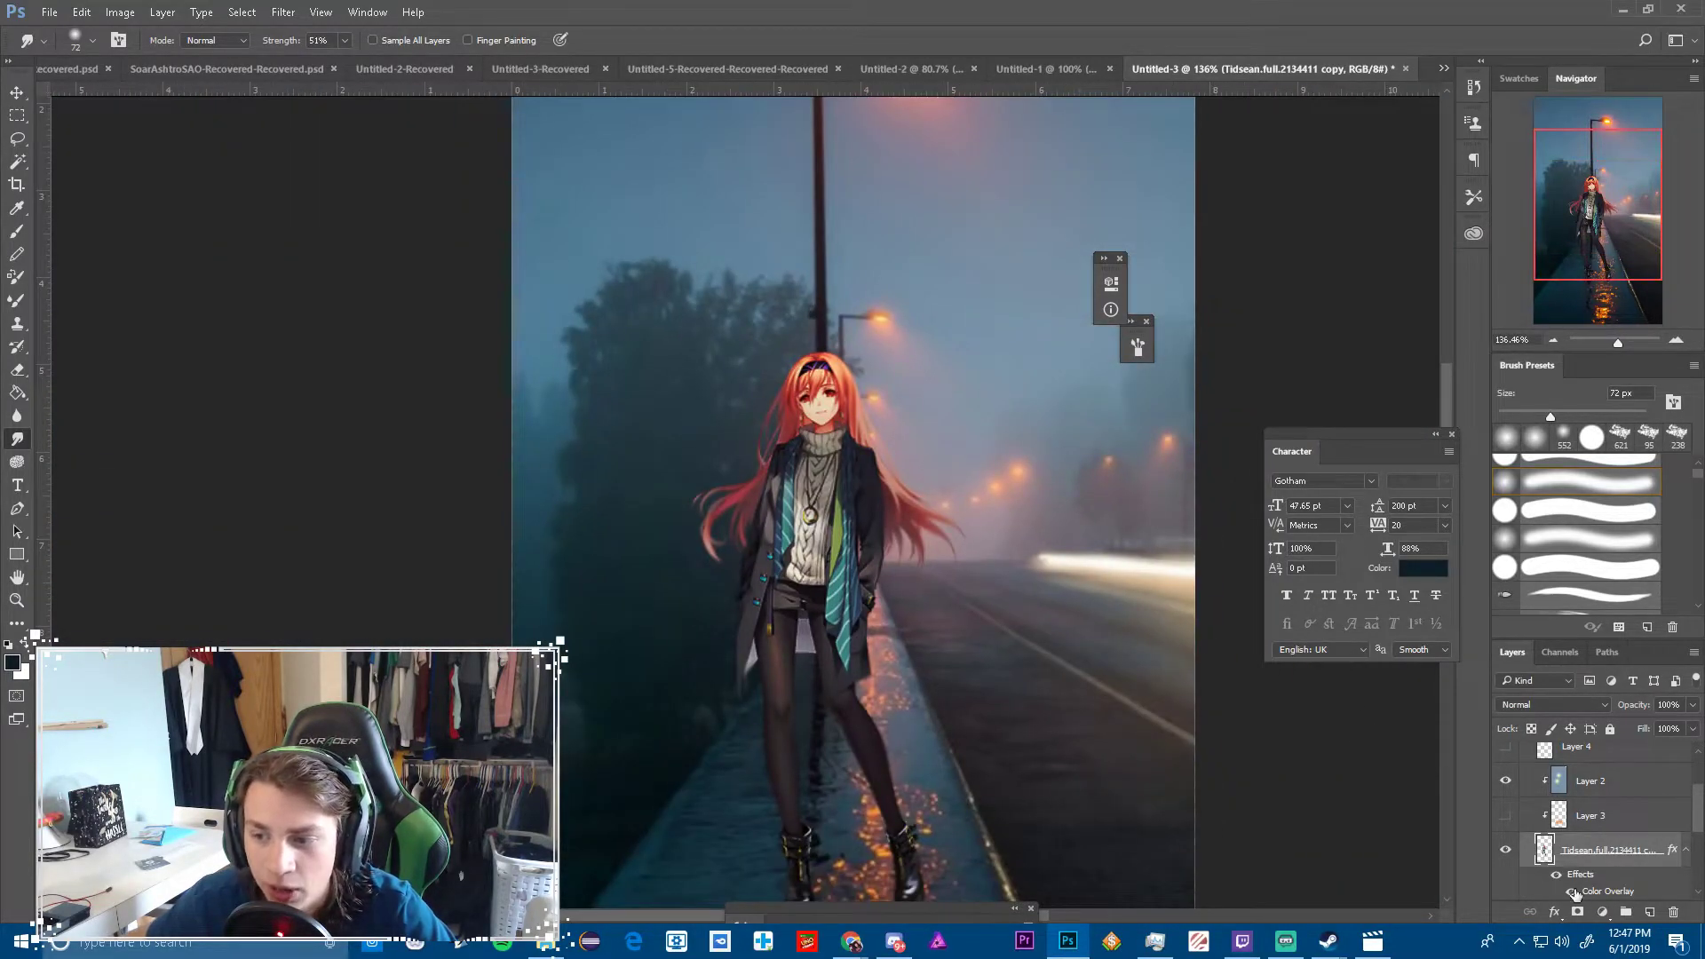
{"action": "scroll", "coordinate": [1508, 815], "scroll_direction": "up", "scroll_amount": 2}
{"action": "left_click", "coordinate": [1505, 793]}
{"action": "left_click", "coordinate": [1504, 794]}
{"action": "left_click", "coordinate": [1504, 793]}
{"action": "scroll", "coordinate": [1161, 707], "scroll_direction": "down", "scroll_amount": 3}
{"action": "left_click", "coordinate": [1504, 793]}
{"action": "scroll", "coordinate": [1506, 795], "scroll_direction": "down", "scroll_amount": 2}
{"action": "left_click", "coordinate": [1504, 766]}
{"action": "left_click", "coordinate": [1504, 766]}
{"action": "left_click", "coordinate": [1504, 767]}
{"action": "left_click", "coordinate": [1507, 774]}
{"action": "left_click", "coordinate": [1506, 774]}
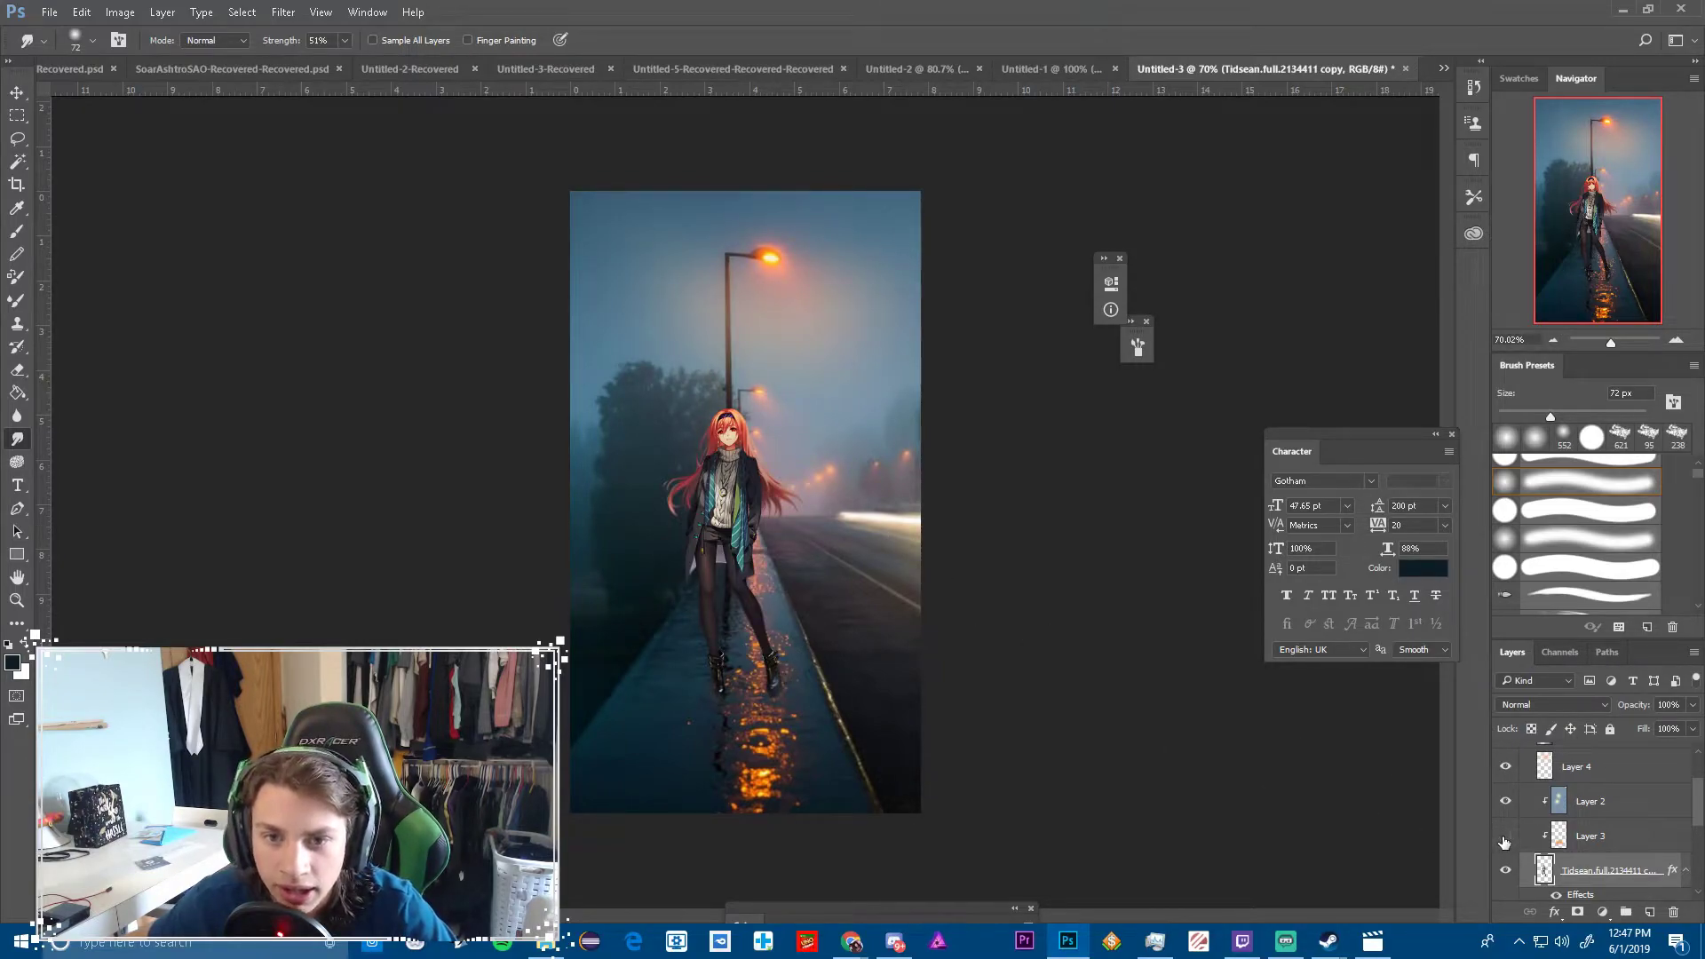
Show the clipped Layer 3, try opacities between 0% and 16% to compare its effect on the boots, and hide it
{"action": "scroll", "coordinate": [1146, 813], "scroll_direction": "up", "scroll_amount": 3}
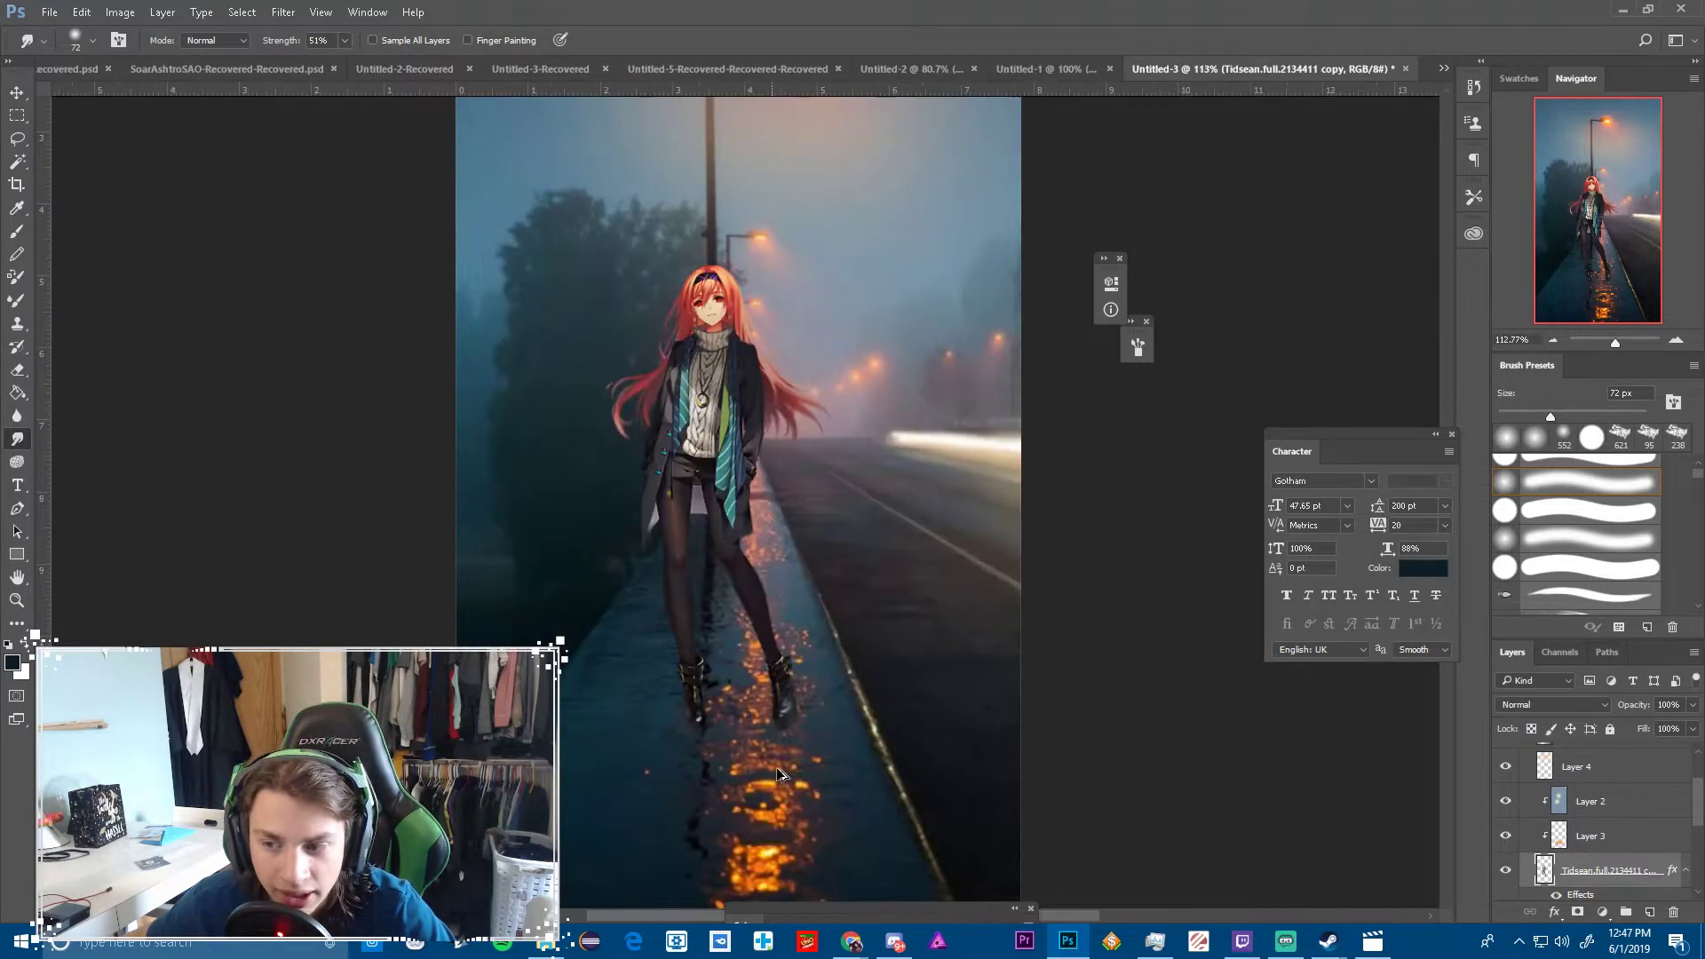
{"action": "left_click", "coordinate": [1619, 836]}
{"action": "left_click", "coordinate": [1689, 705]}
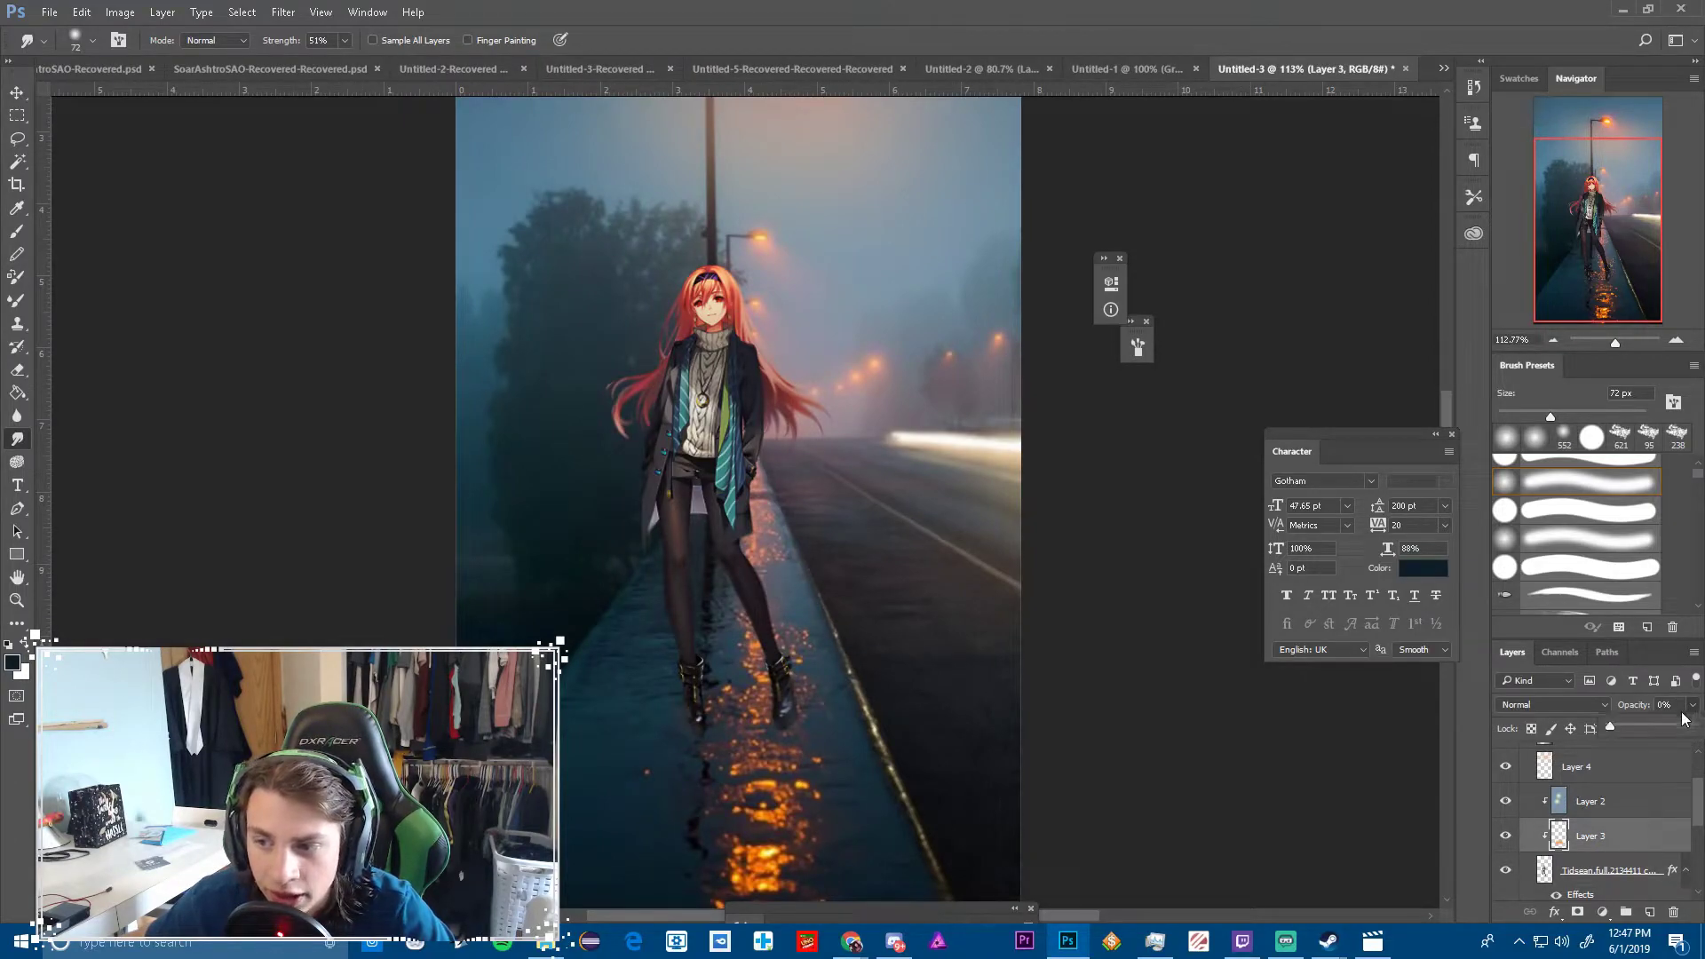
{"action": "left_click_drag", "start_coordinate": [1638, 722], "coordinate": [1628, 722]}
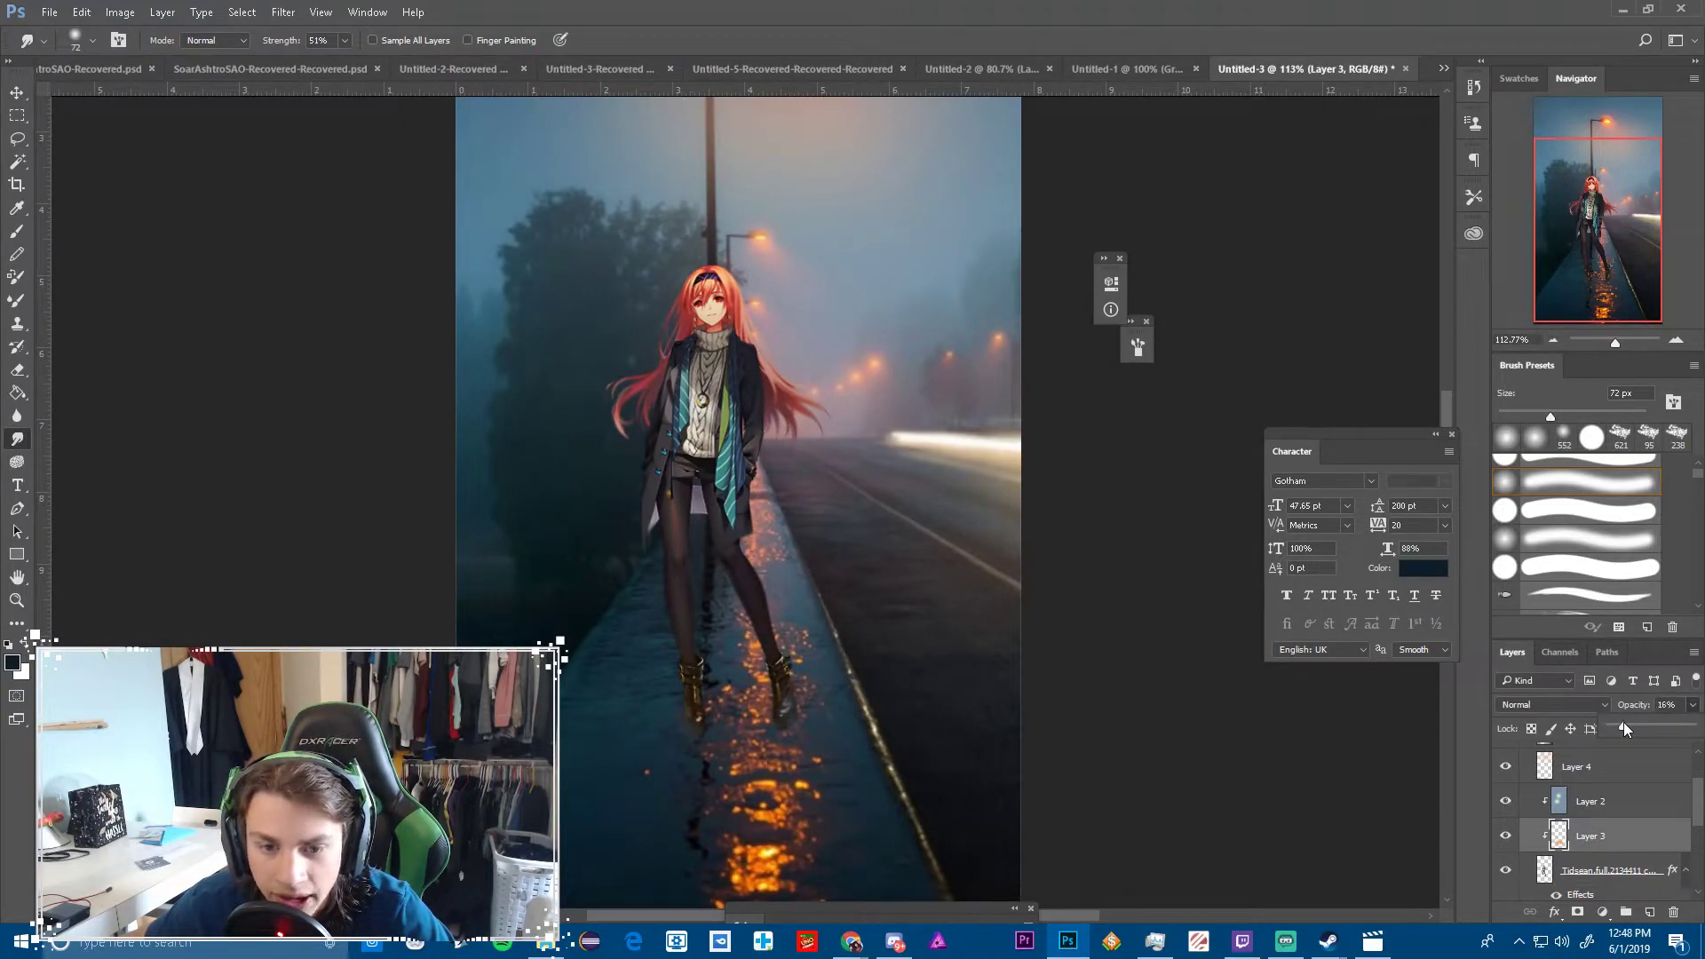
{"action": "left_click", "coordinate": [1505, 835]}
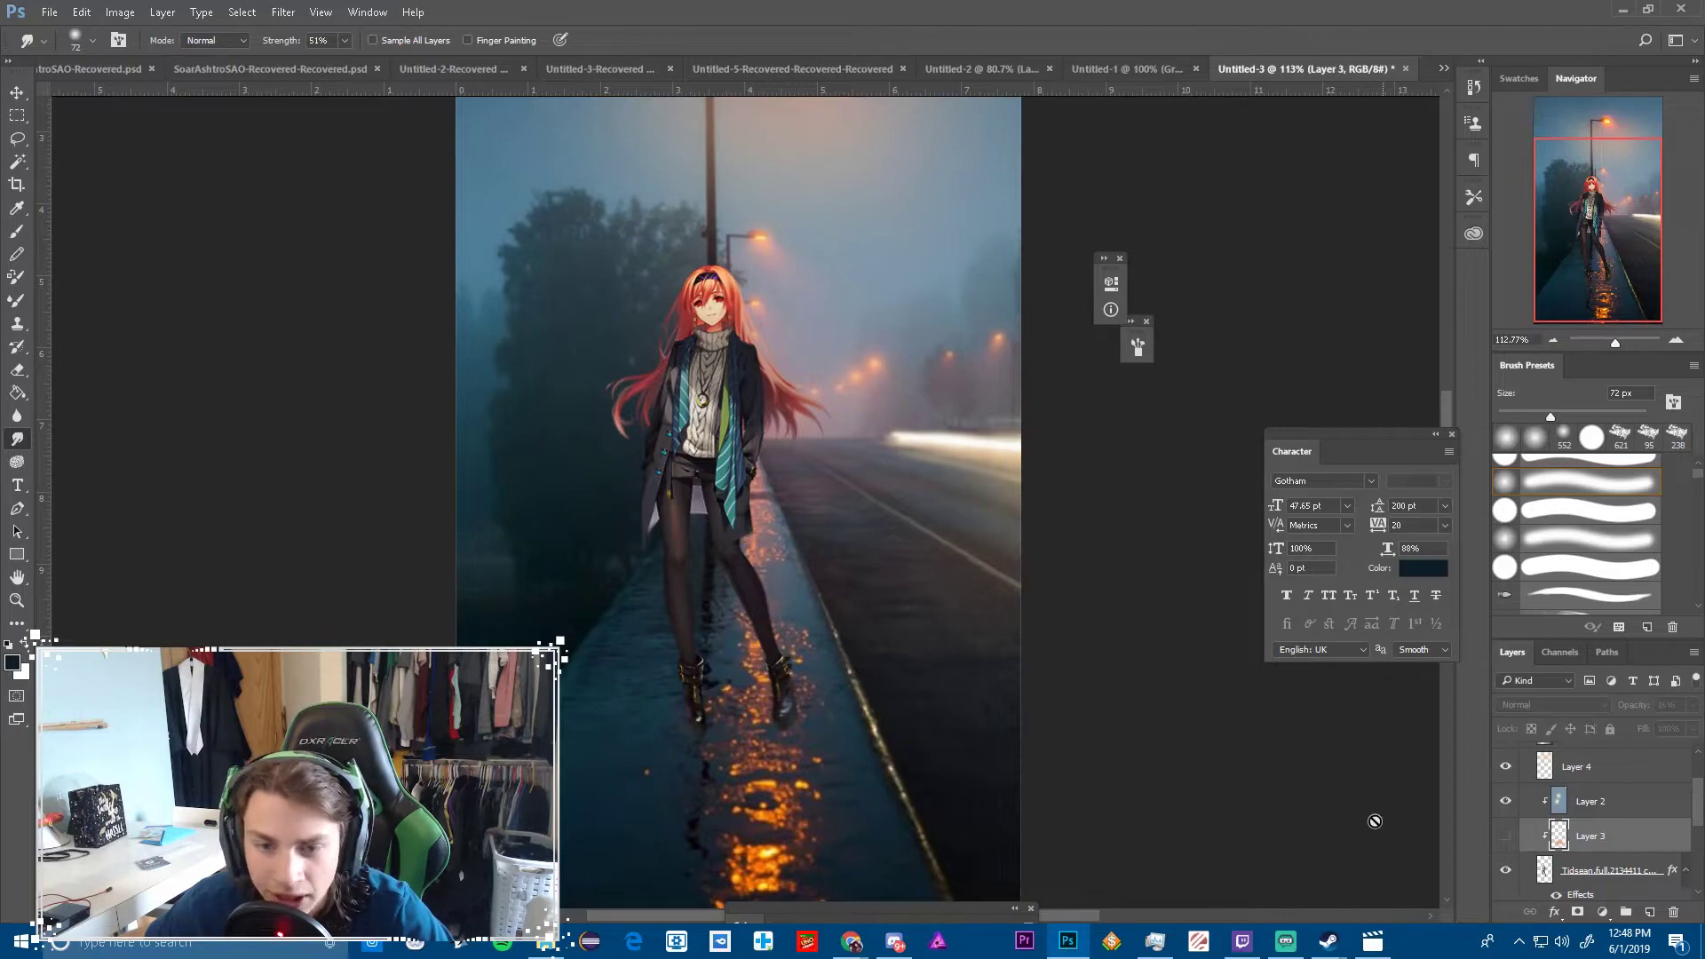
{"action": "scroll", "coordinate": [941, 765], "scroll_direction": "up", "scroll_amount": 3}
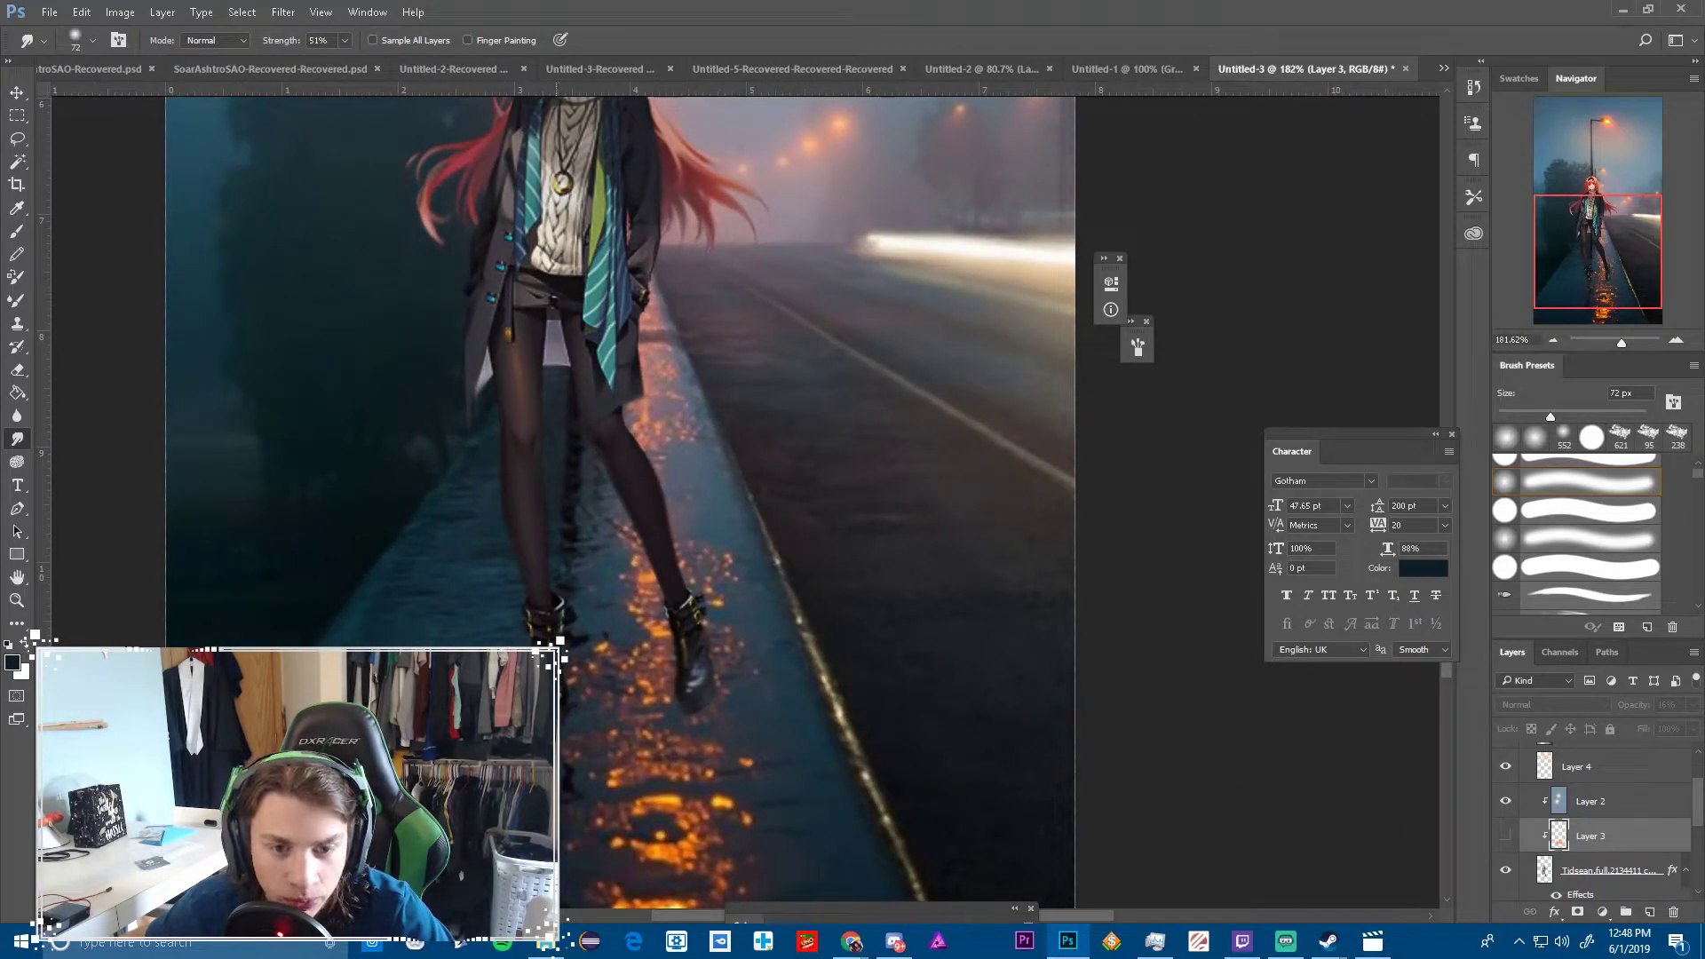
{"action": "scroll", "coordinate": [725, 666], "scroll_direction": "down", "scroll_amount": 4}
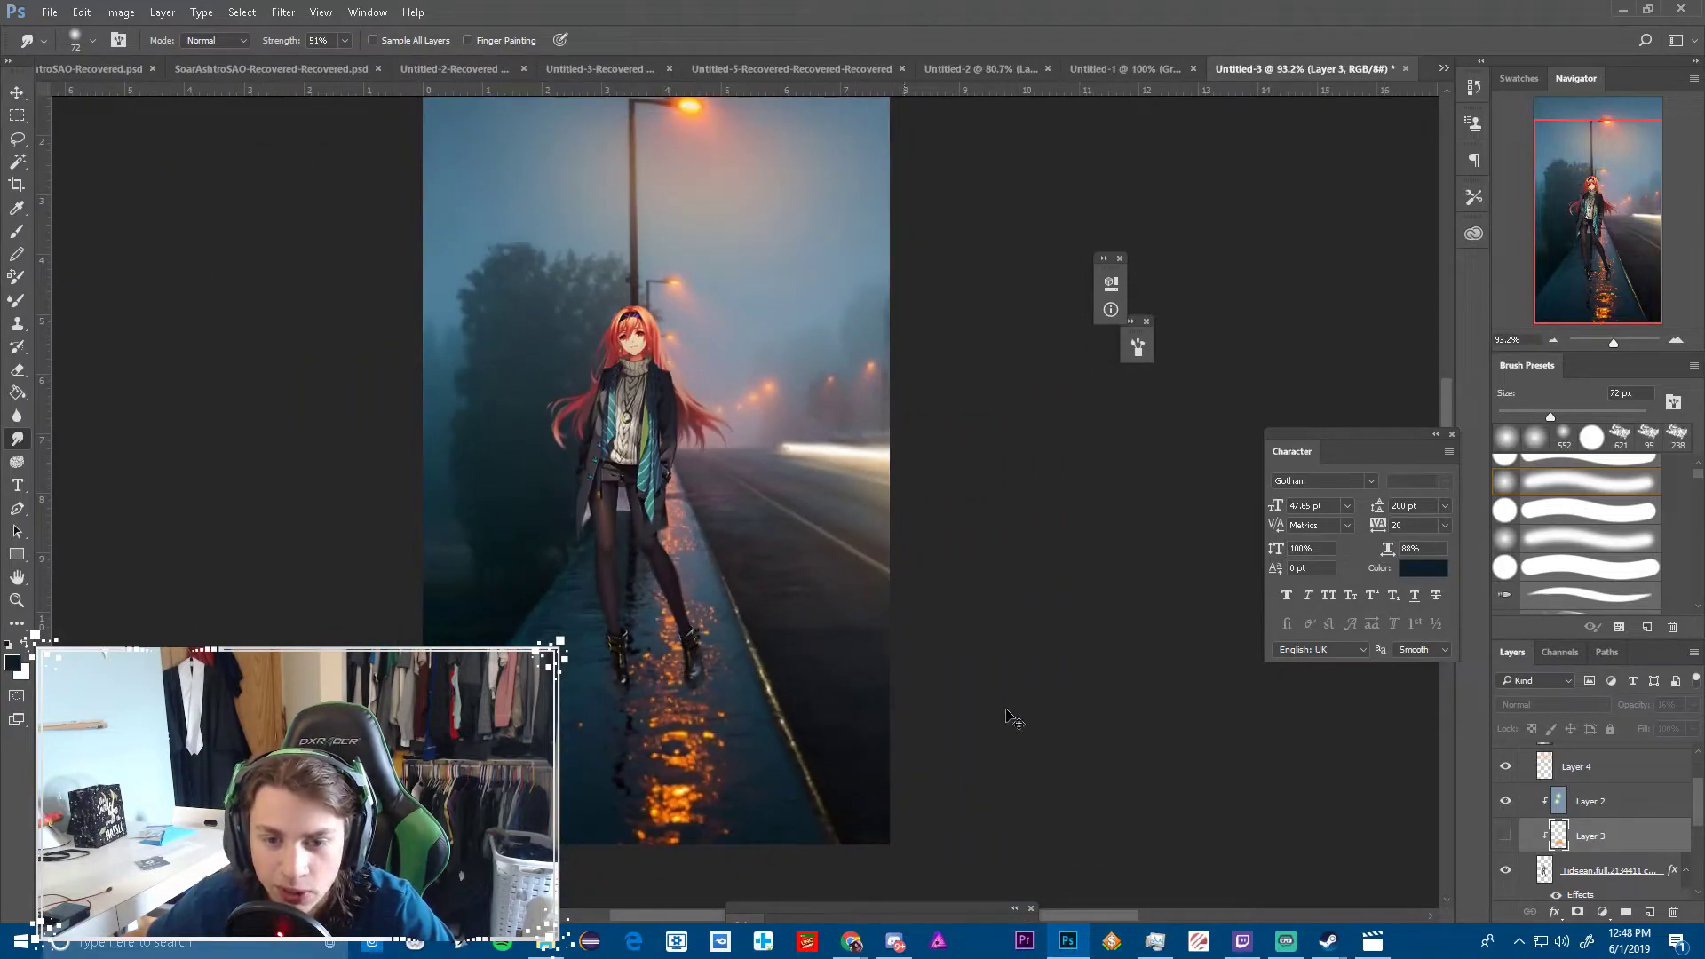
Select Layer 5 in Group 1 and make it visible over the character and street
{"action": "scroll", "coordinate": [1533, 793], "scroll_direction": "up", "scroll_amount": 3}
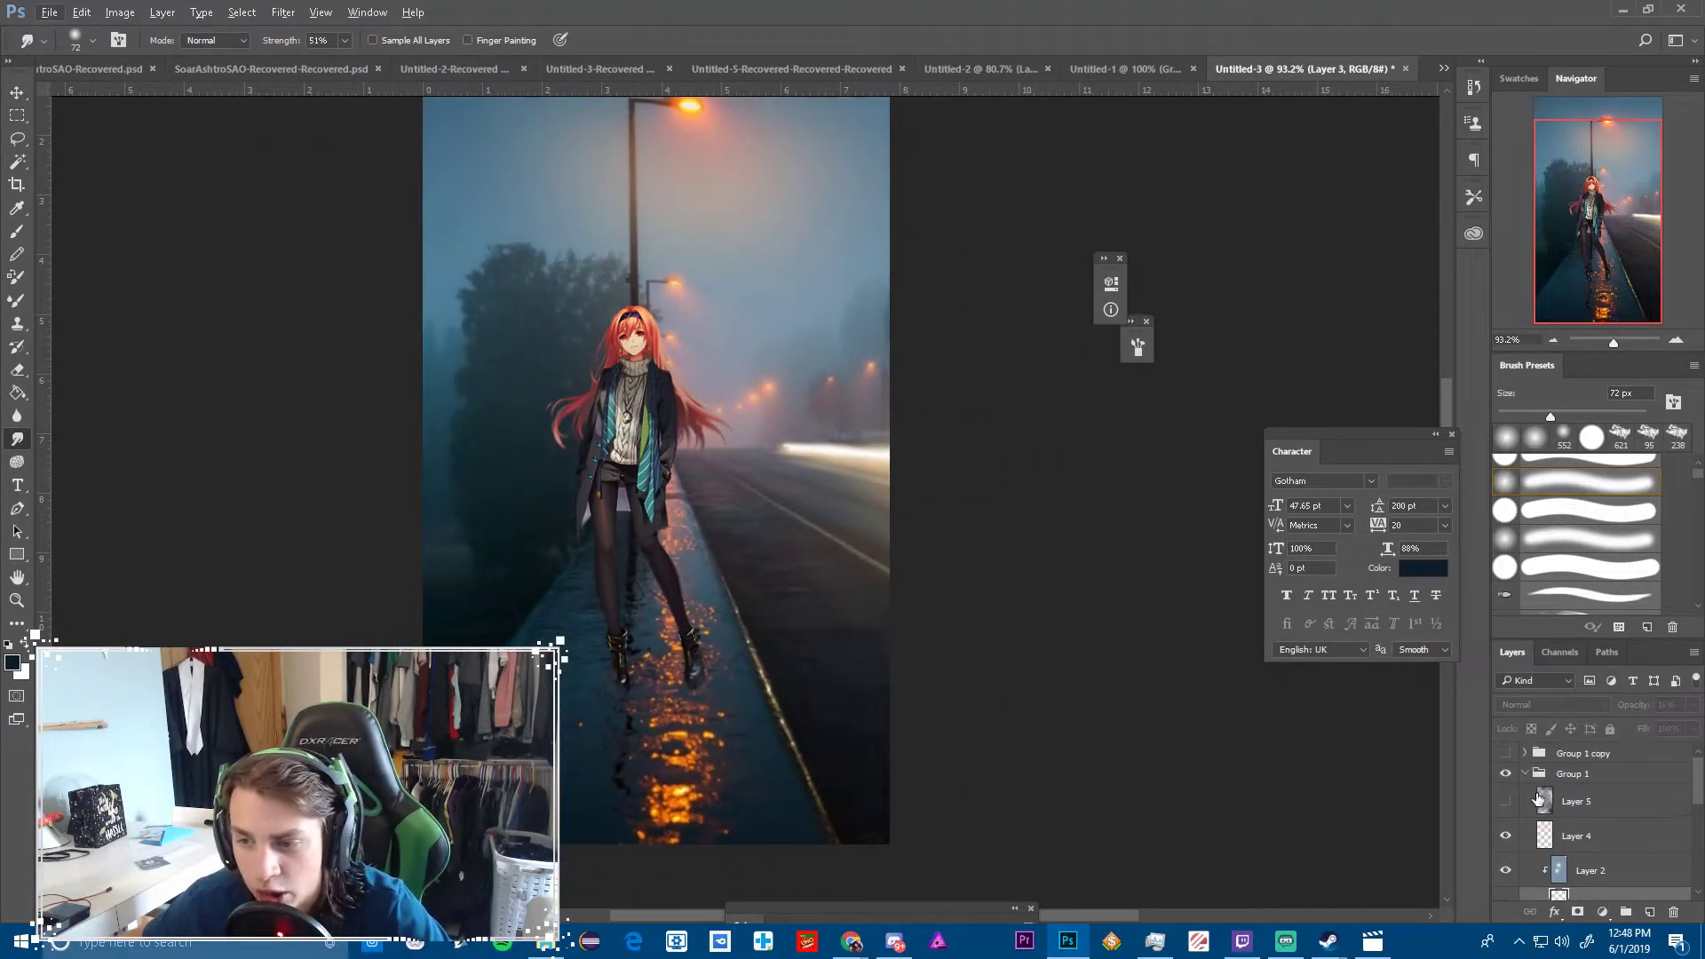
{"action": "left_click", "coordinate": [1536, 806]}
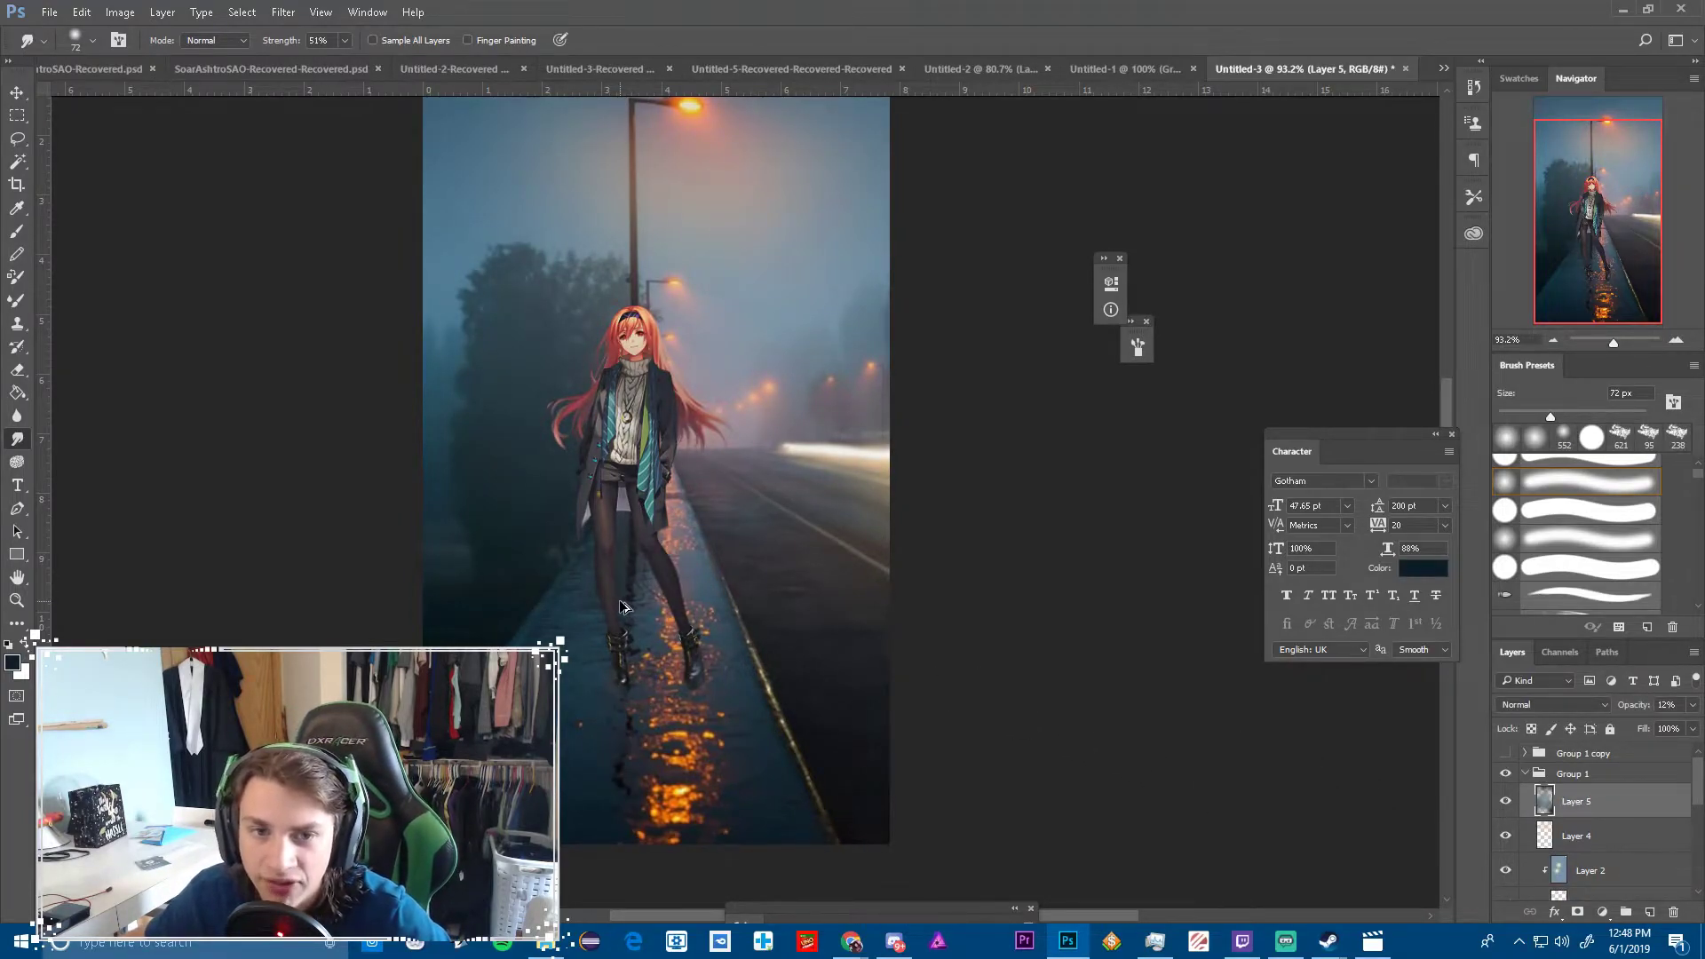
{"action": "scroll", "coordinate": [622, 604], "scroll_direction": "down", "scroll_amount": 1}
{"action": "scroll", "coordinate": [613, 568], "scroll_direction": "up", "scroll_amount": 2}
Sample a muted blue from the foggy sky and paint it over the scene on a new layer with a soft 592 px brush
{"action": "key", "text": "b"}
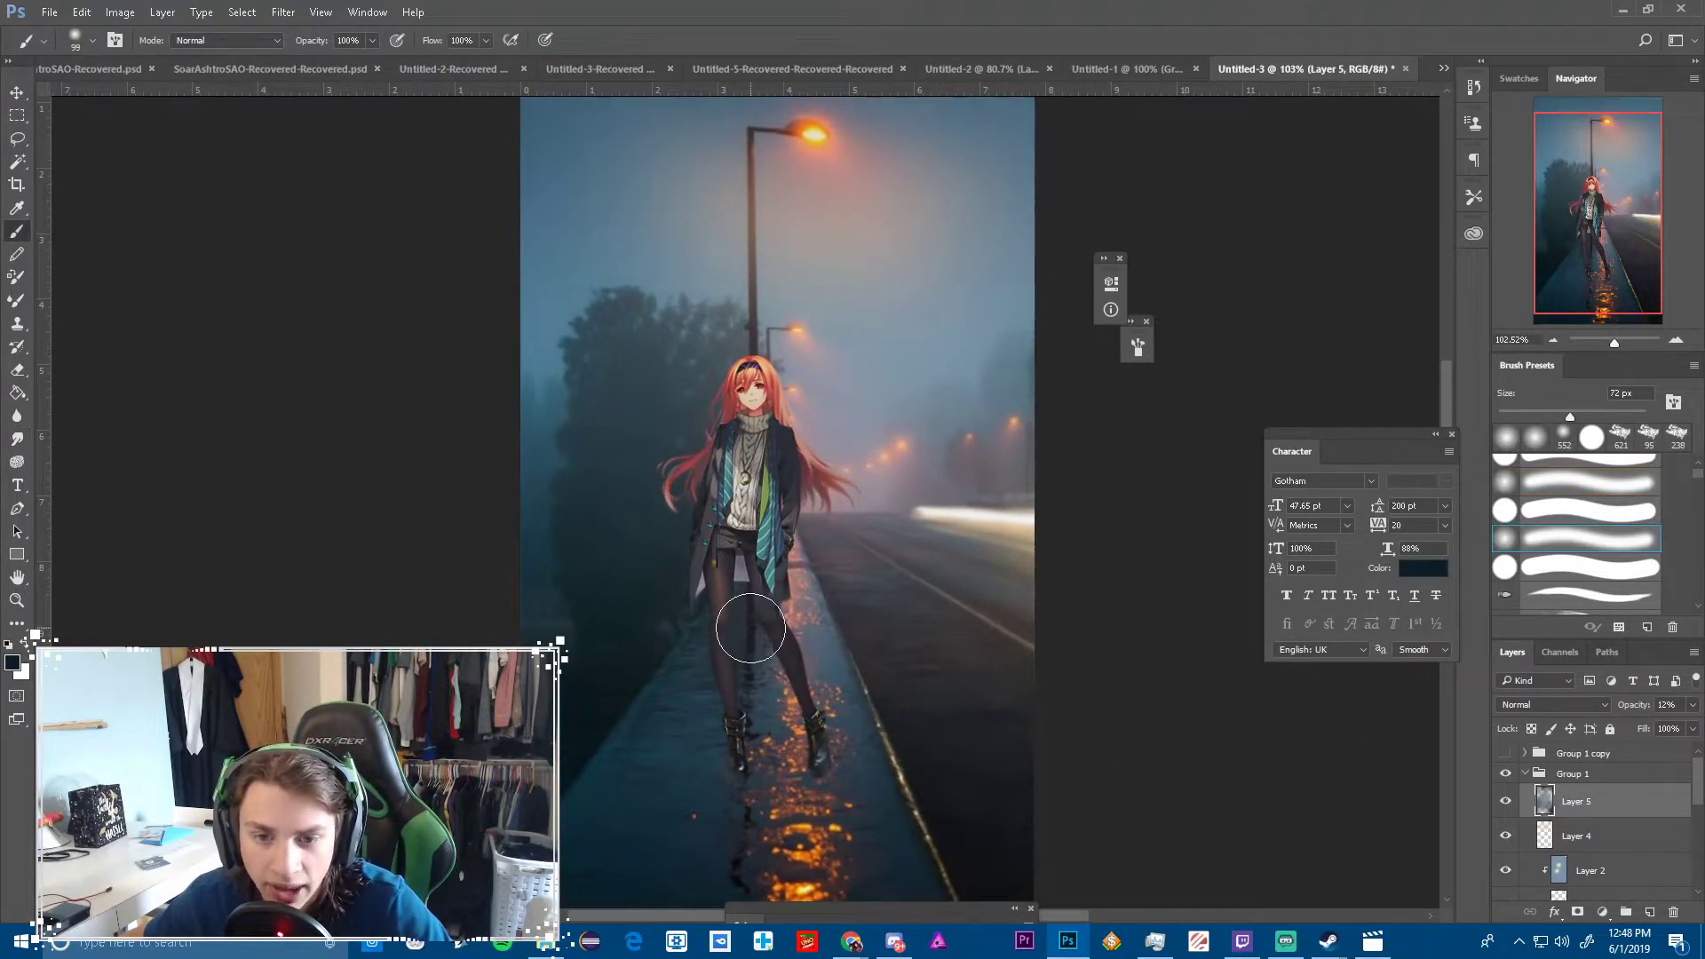
{"action": "left_click", "coordinate": [12, 661]}
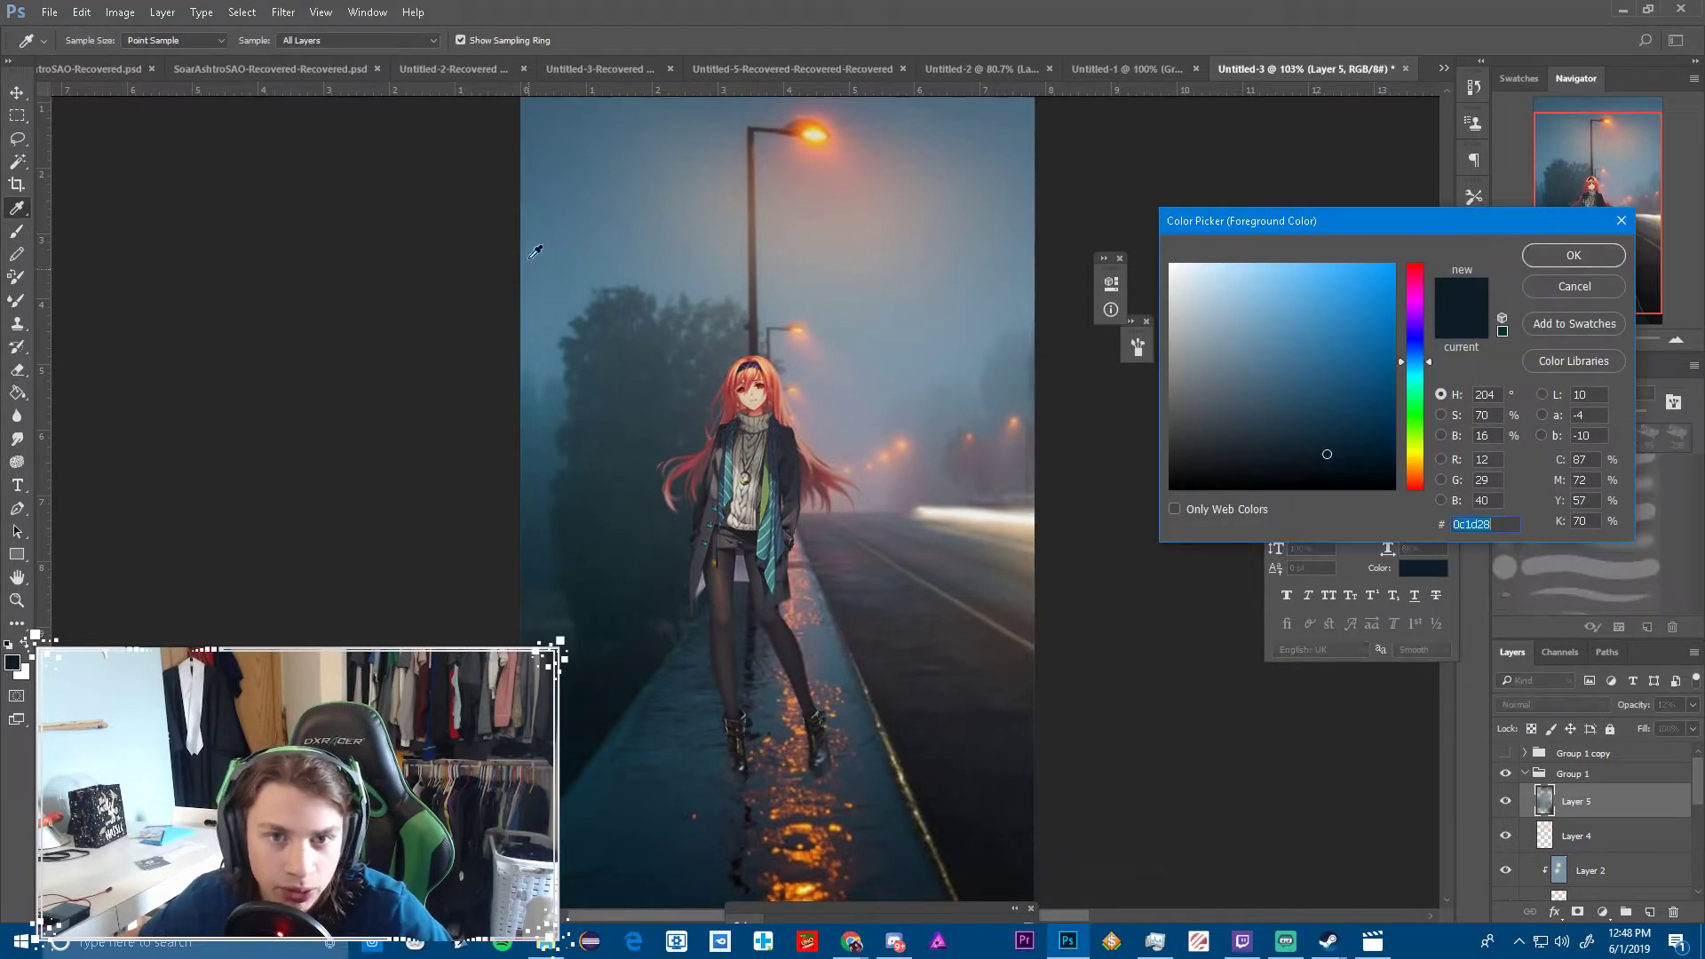
{"action": "left_click", "coordinate": [1573, 255]}
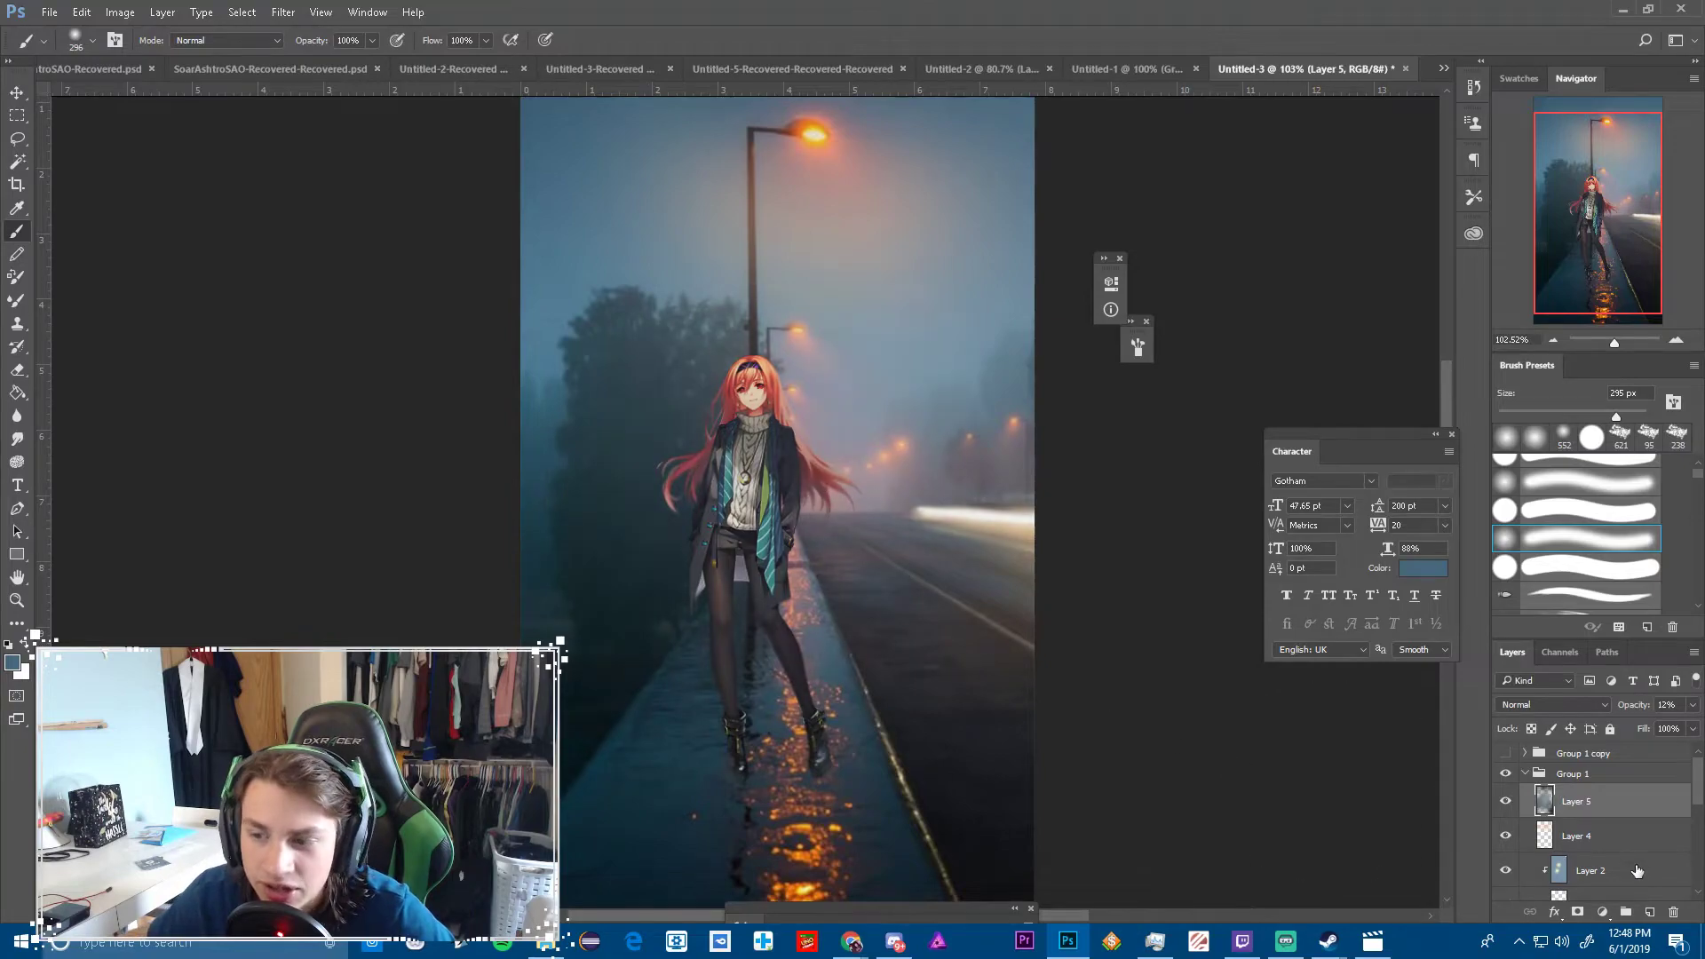
{"action": "left_click", "coordinate": [1650, 912]}
{"action": "left_click_drag", "start_coordinate": [908, 610], "coordinate": [932, 610]}
{"action": "mouse_move", "coordinate": [817, 613]}
{"action": "left_mouse_down"}
{"action": "mouse_move", "coordinate": [758, 397]}
{"action": "mouse_move", "coordinate": [721, 649]}
{"action": "mouse_move", "coordinate": [802, 379]}
{"action": "mouse_move", "coordinate": [755, 498]}
{"action": "left_mouse_up"}
{"action": "key", "text": "ctrl+z"}
Lower the new blue haze layer's opacity to 10%
{"action": "left_click", "coordinate": [1692, 704]}
{"action": "left_click_drag", "start_coordinate": [1694, 725], "coordinate": [1639, 727]}
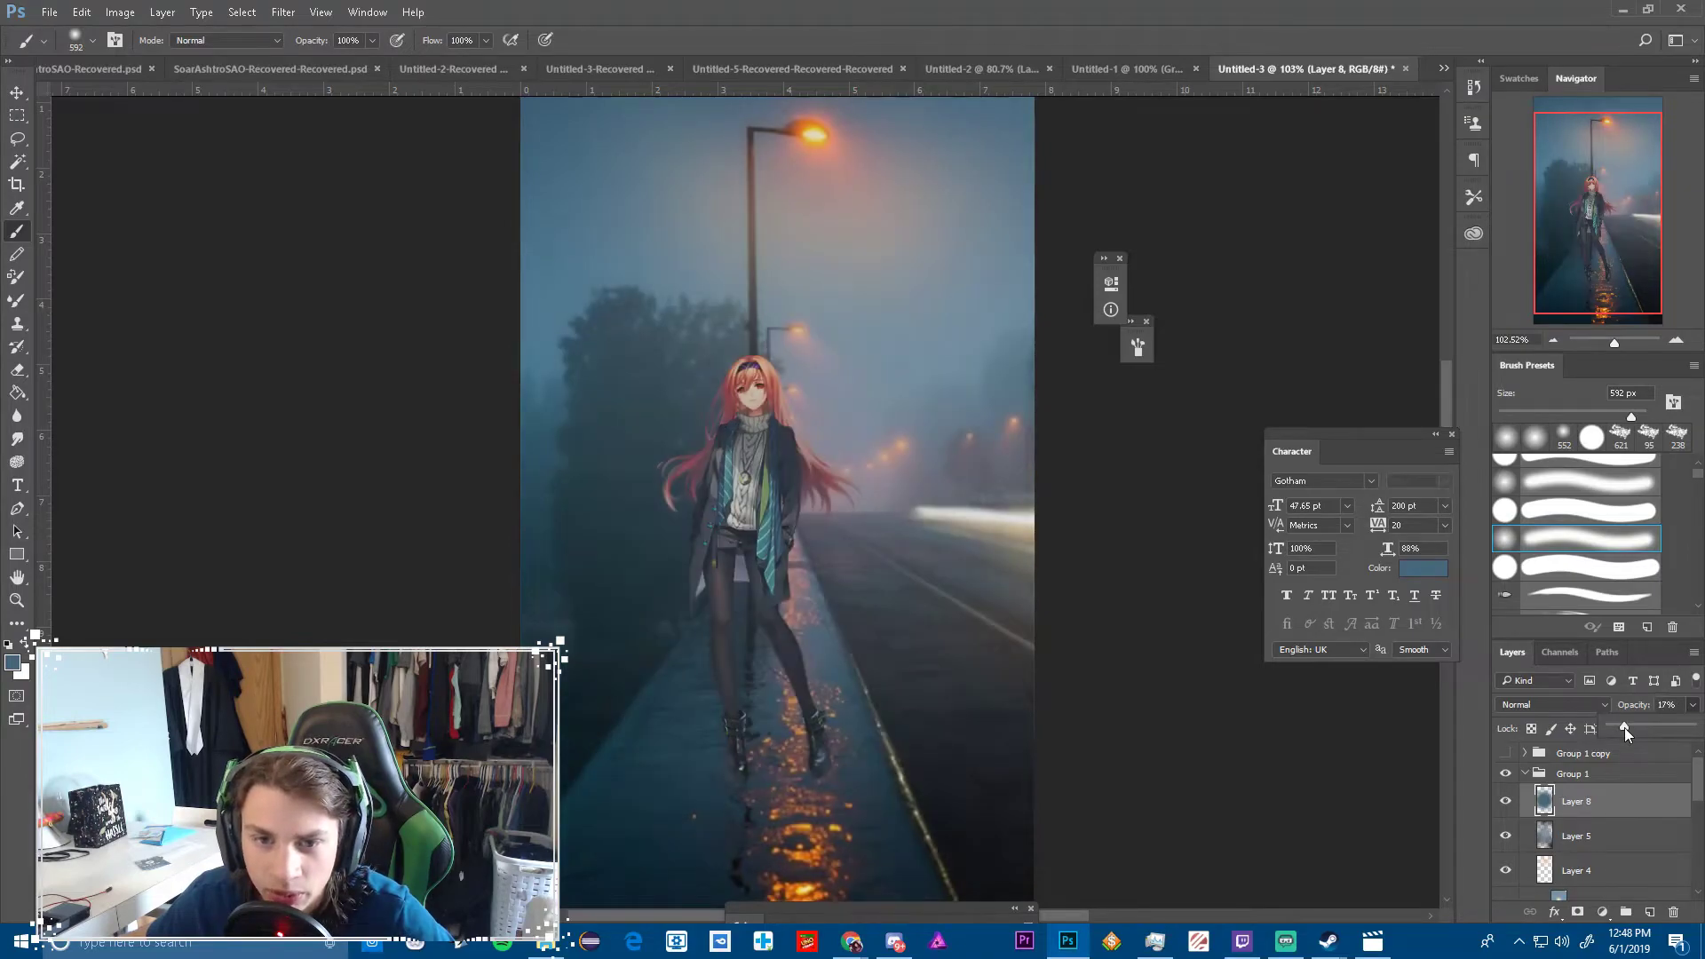
{"action": "scroll", "coordinate": [742, 557], "scroll_direction": "down", "scroll_amount": 2}
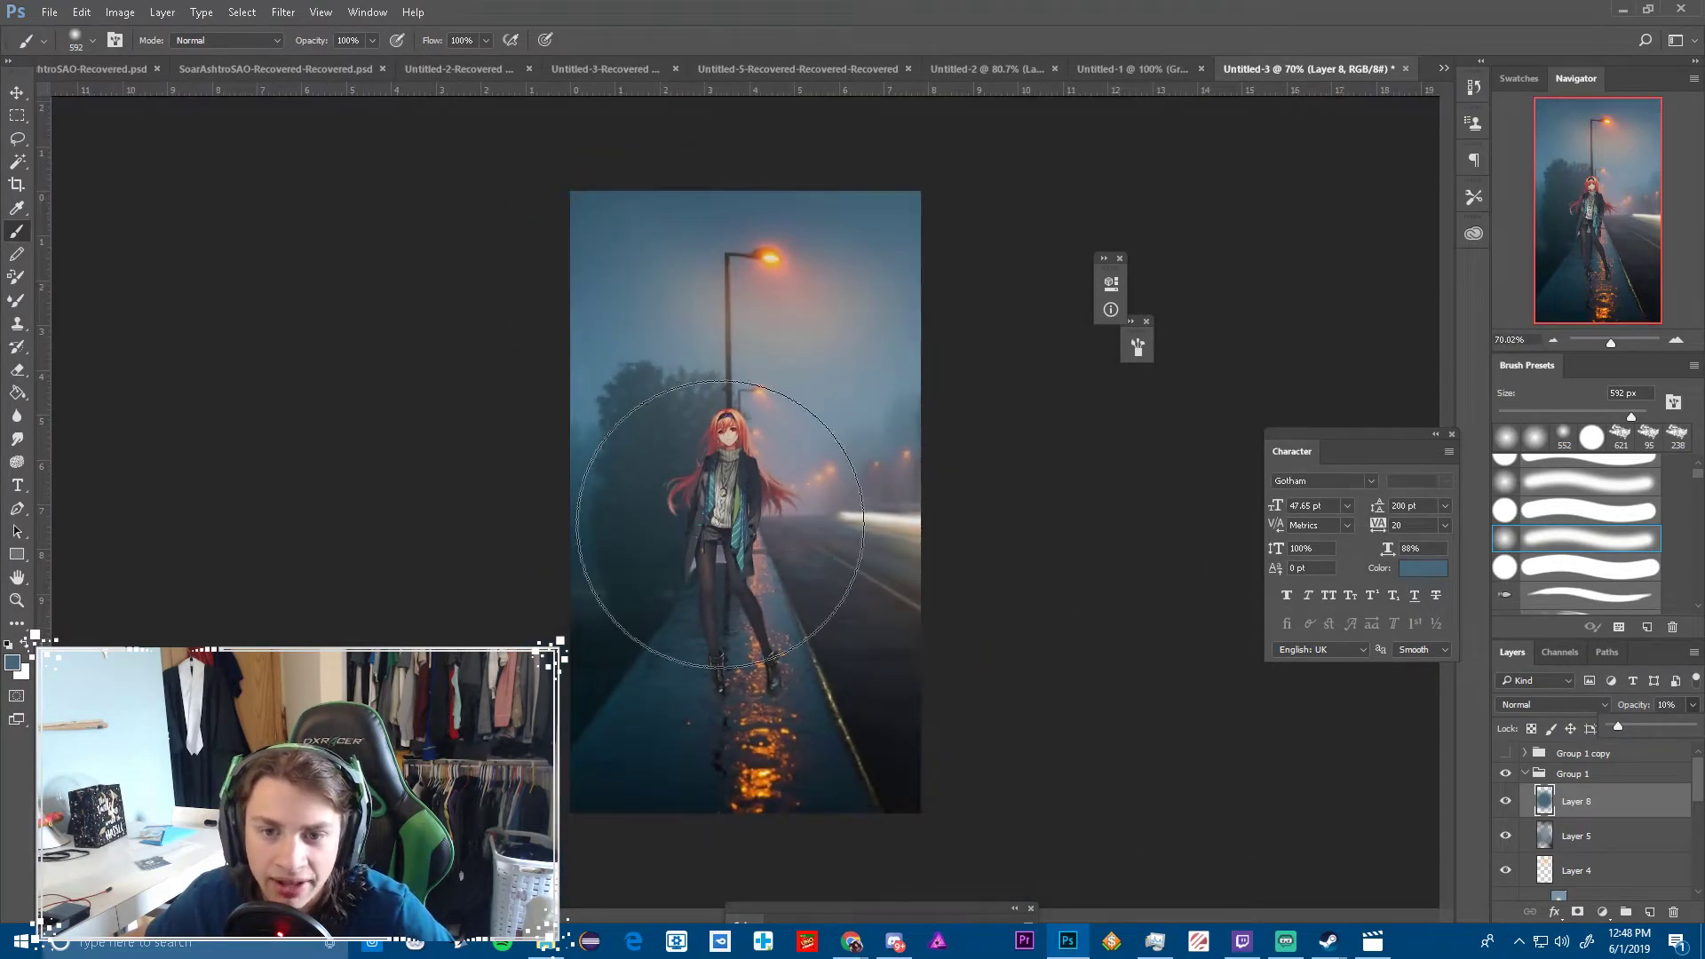
Hide the blue haze layer and toggle Layer 5 repeatedly to compare its effect, leaving Layer 5 visible
{"action": "left_click", "coordinate": [1506, 803]}
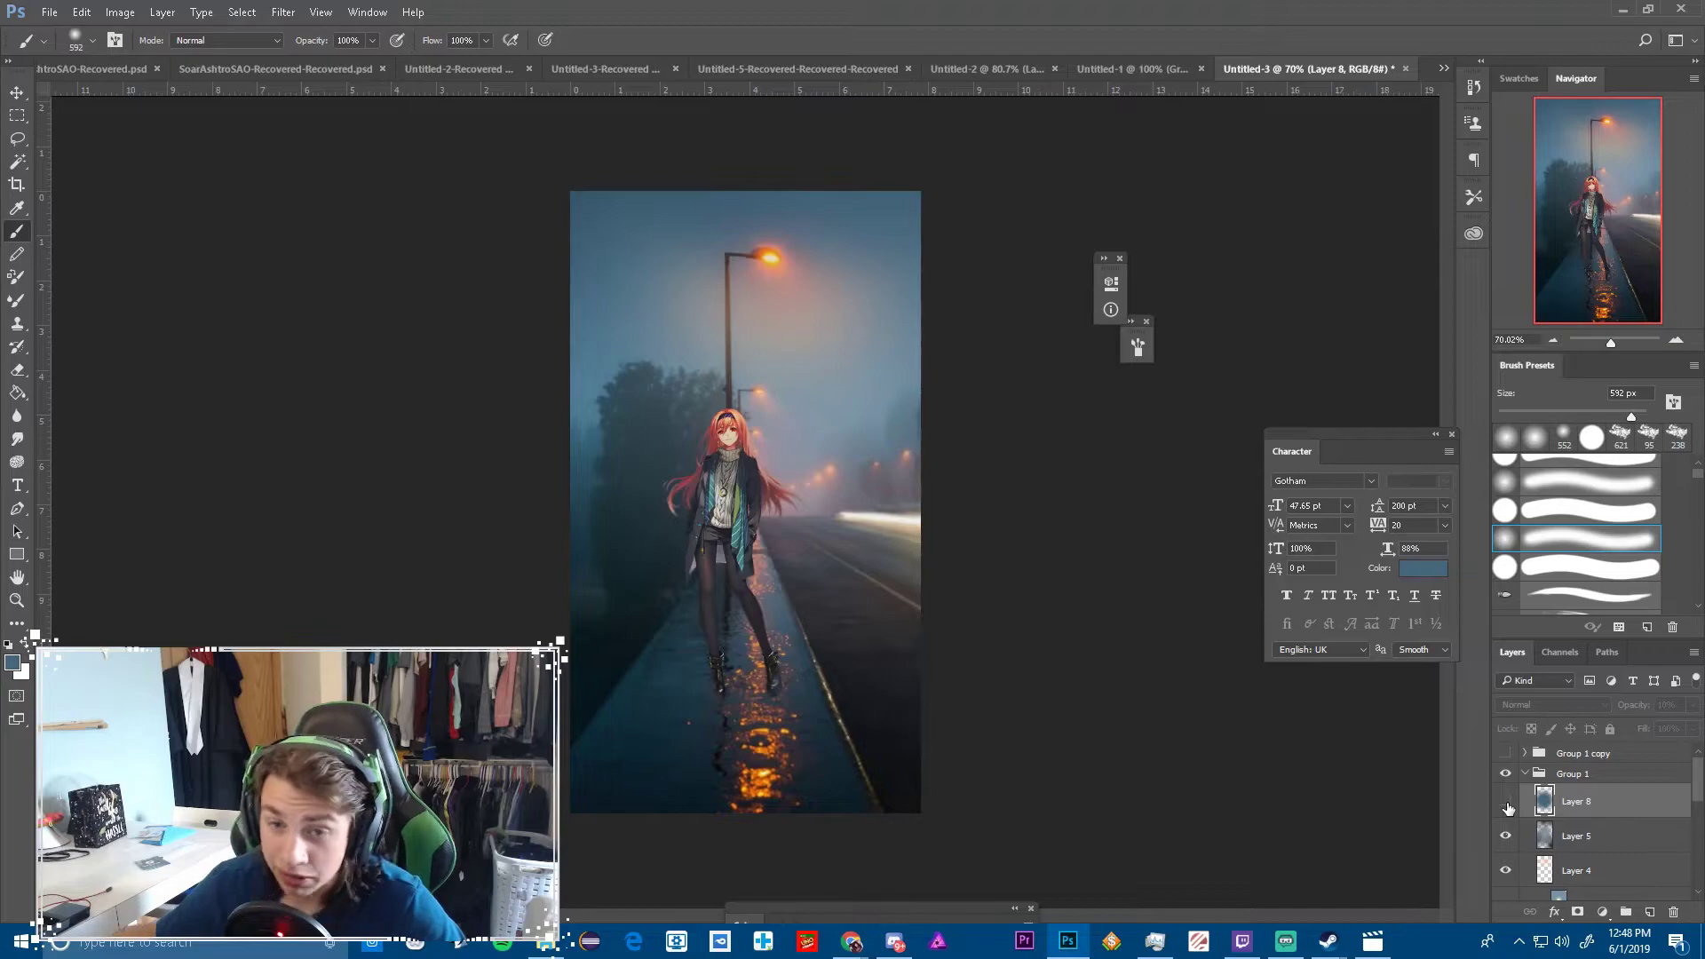
{"action": "scroll", "coordinate": [955, 730], "scroll_direction": "up", "scroll_amount": 3}
{"action": "left_click", "coordinate": [1505, 835]}
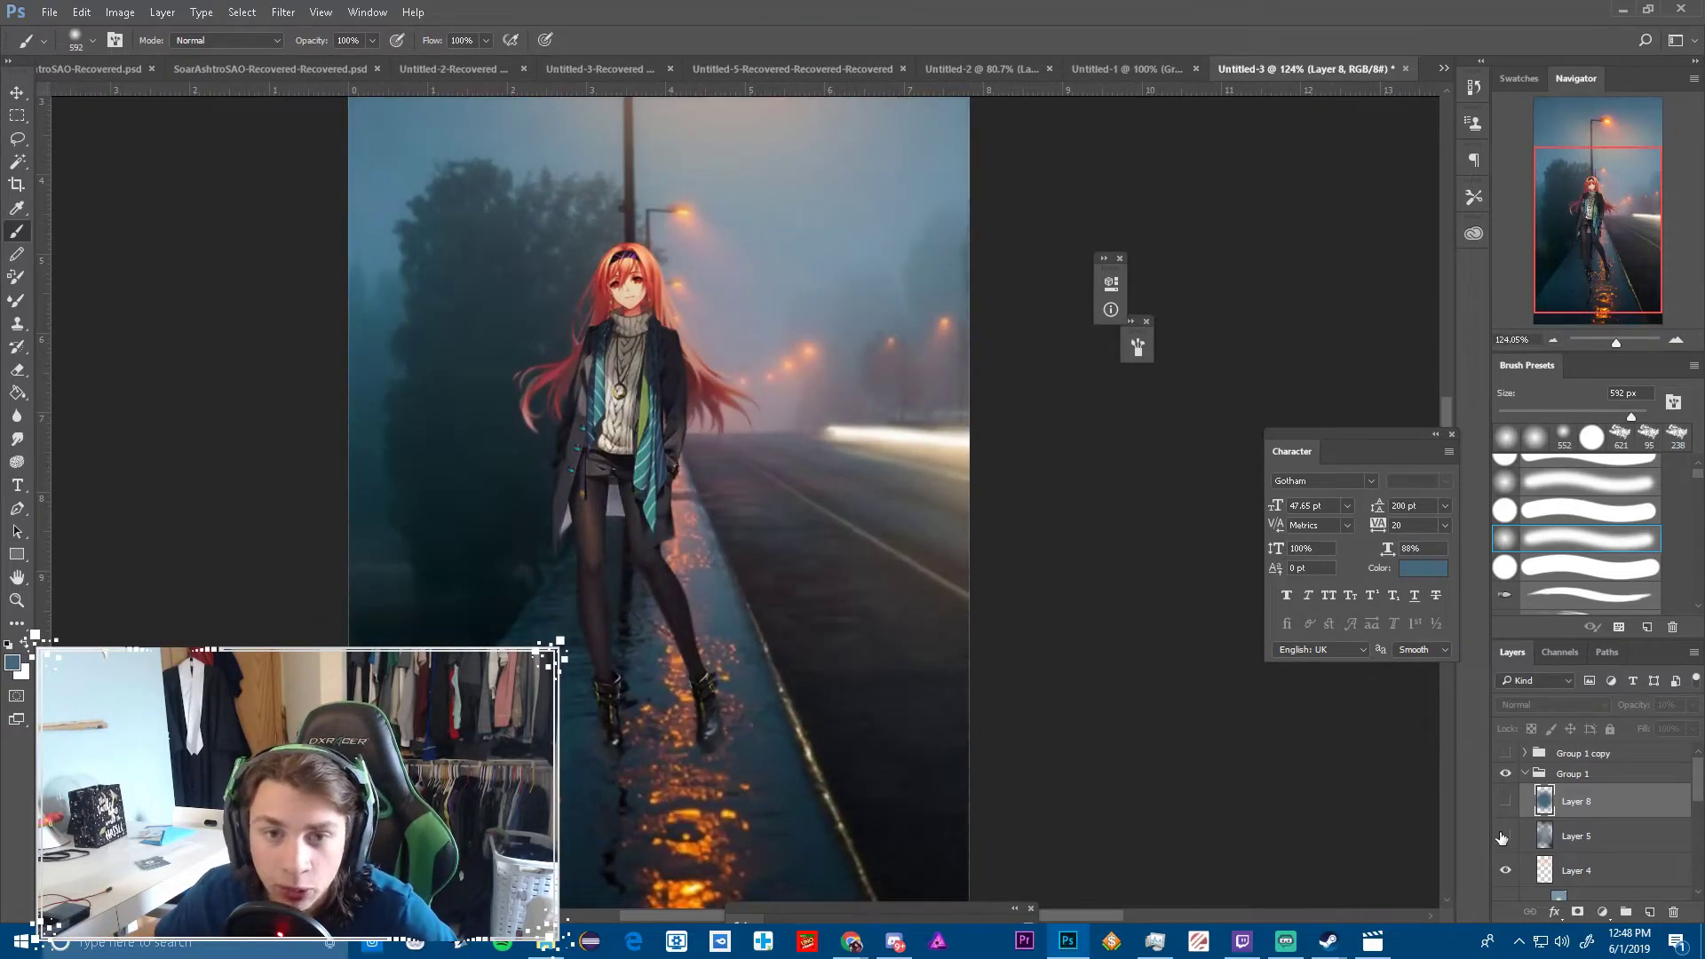
{"action": "scroll", "coordinate": [841, 743], "scroll_direction": "down", "scroll_amount": 2}
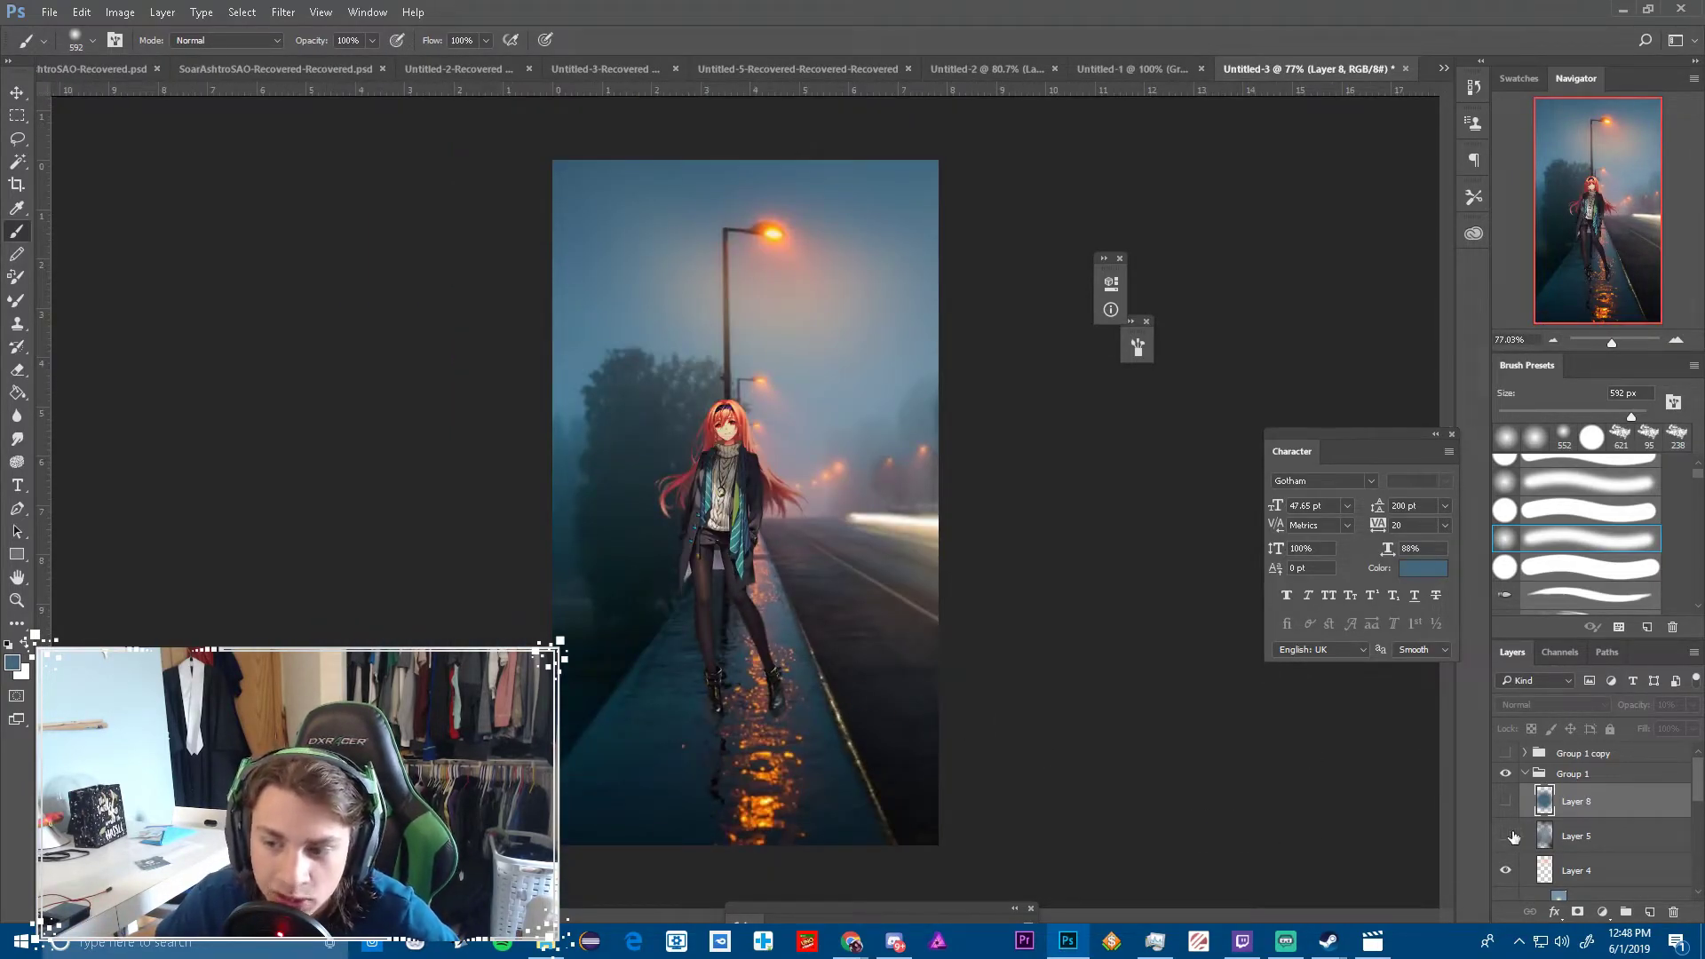
{"action": "left_click", "coordinate": [1507, 838]}
{"action": "left_click", "coordinate": [1507, 838]}
{"action": "left_click", "coordinate": [1507, 837]}
{"action": "left_click", "coordinate": [1507, 837]}
{"action": "left_click", "coordinate": [1506, 837]}
Compare the image with and without the blue haze on Layer 8, leaving that layer hidden
{"action": "left_click", "coordinate": [1506, 802]}
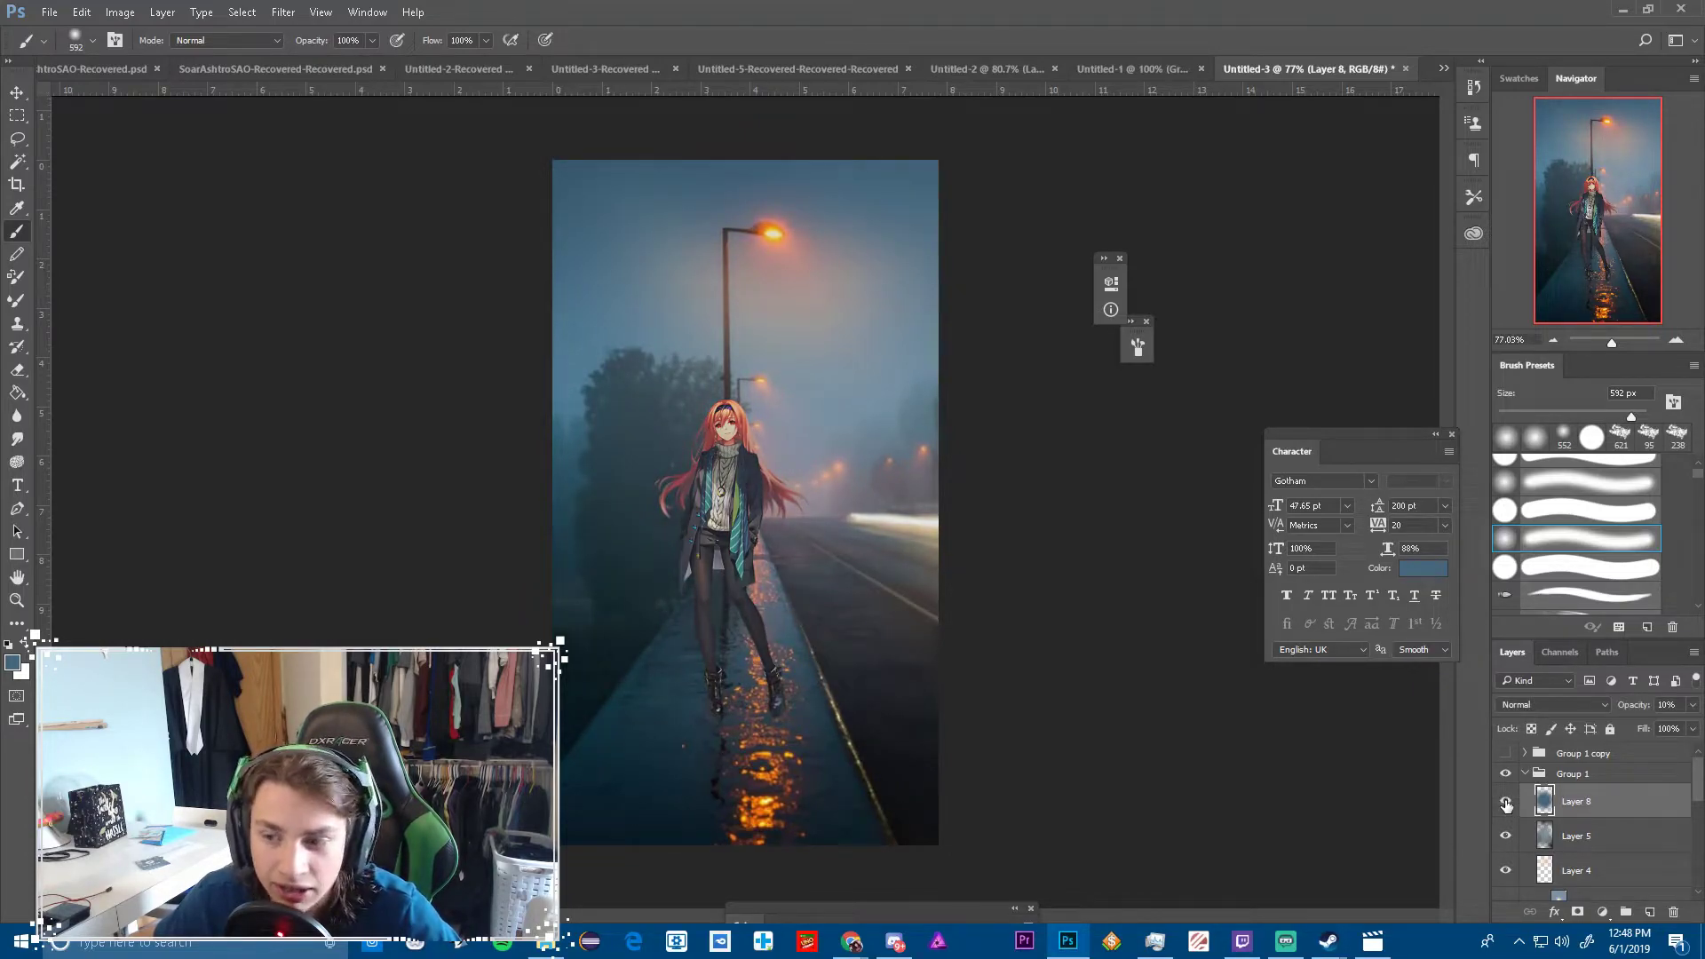
{"action": "left_click", "coordinate": [1506, 803]}
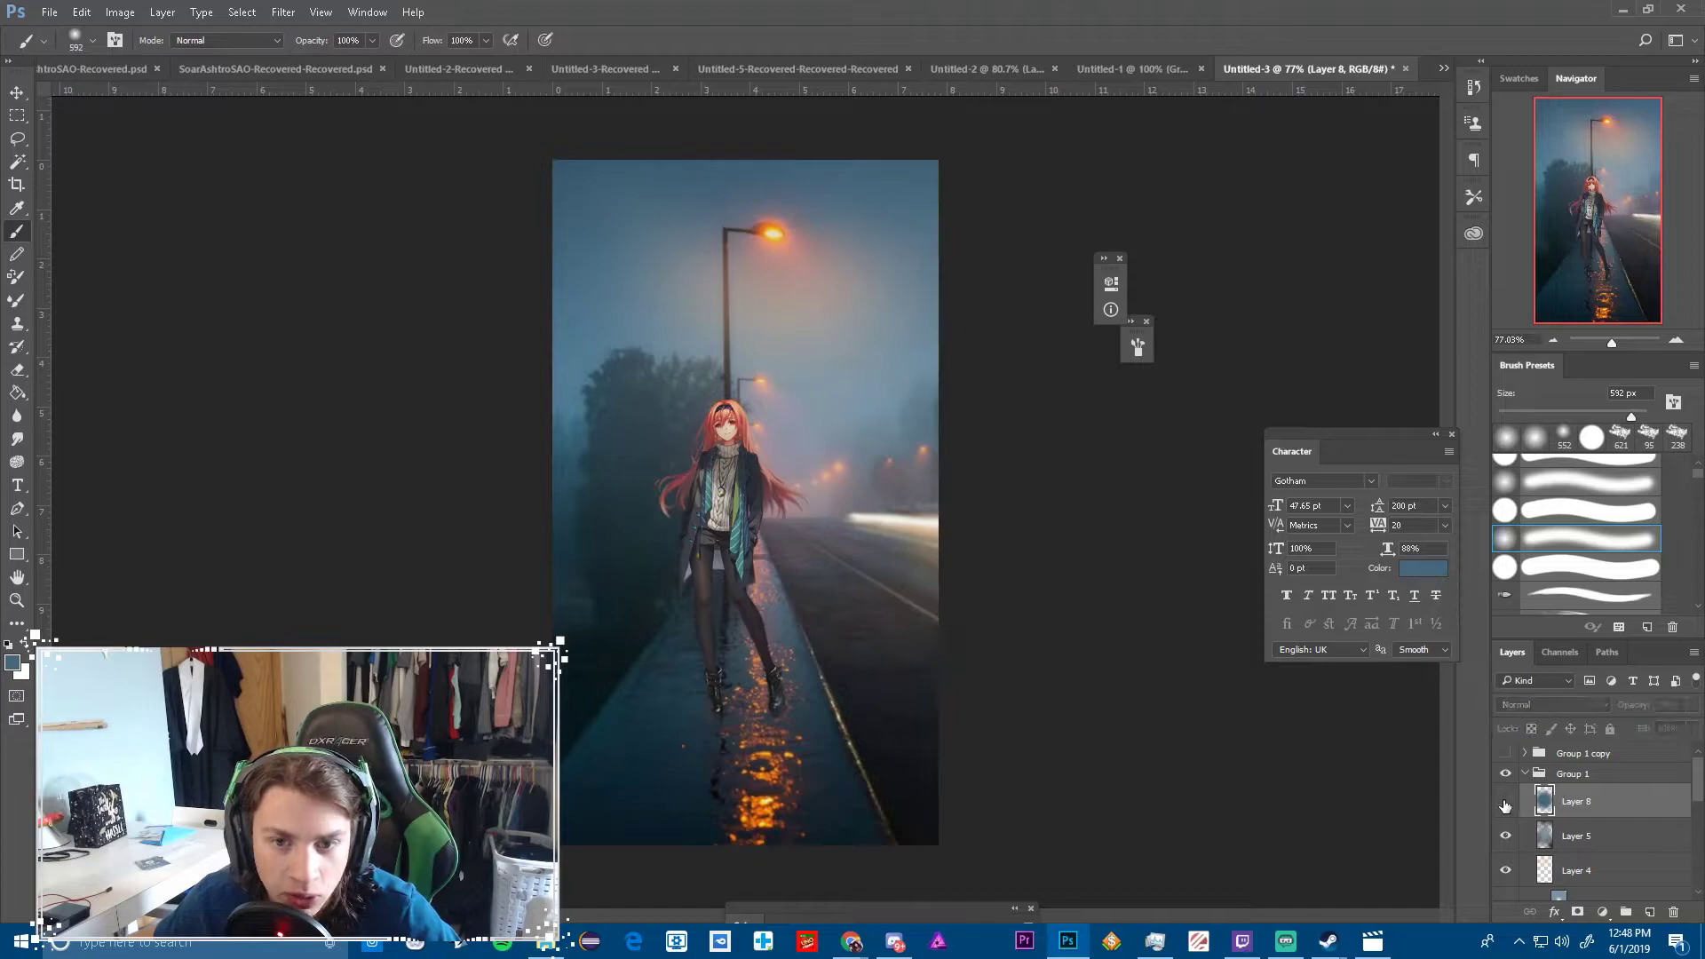
{"action": "left_click", "coordinate": [1503, 803]}
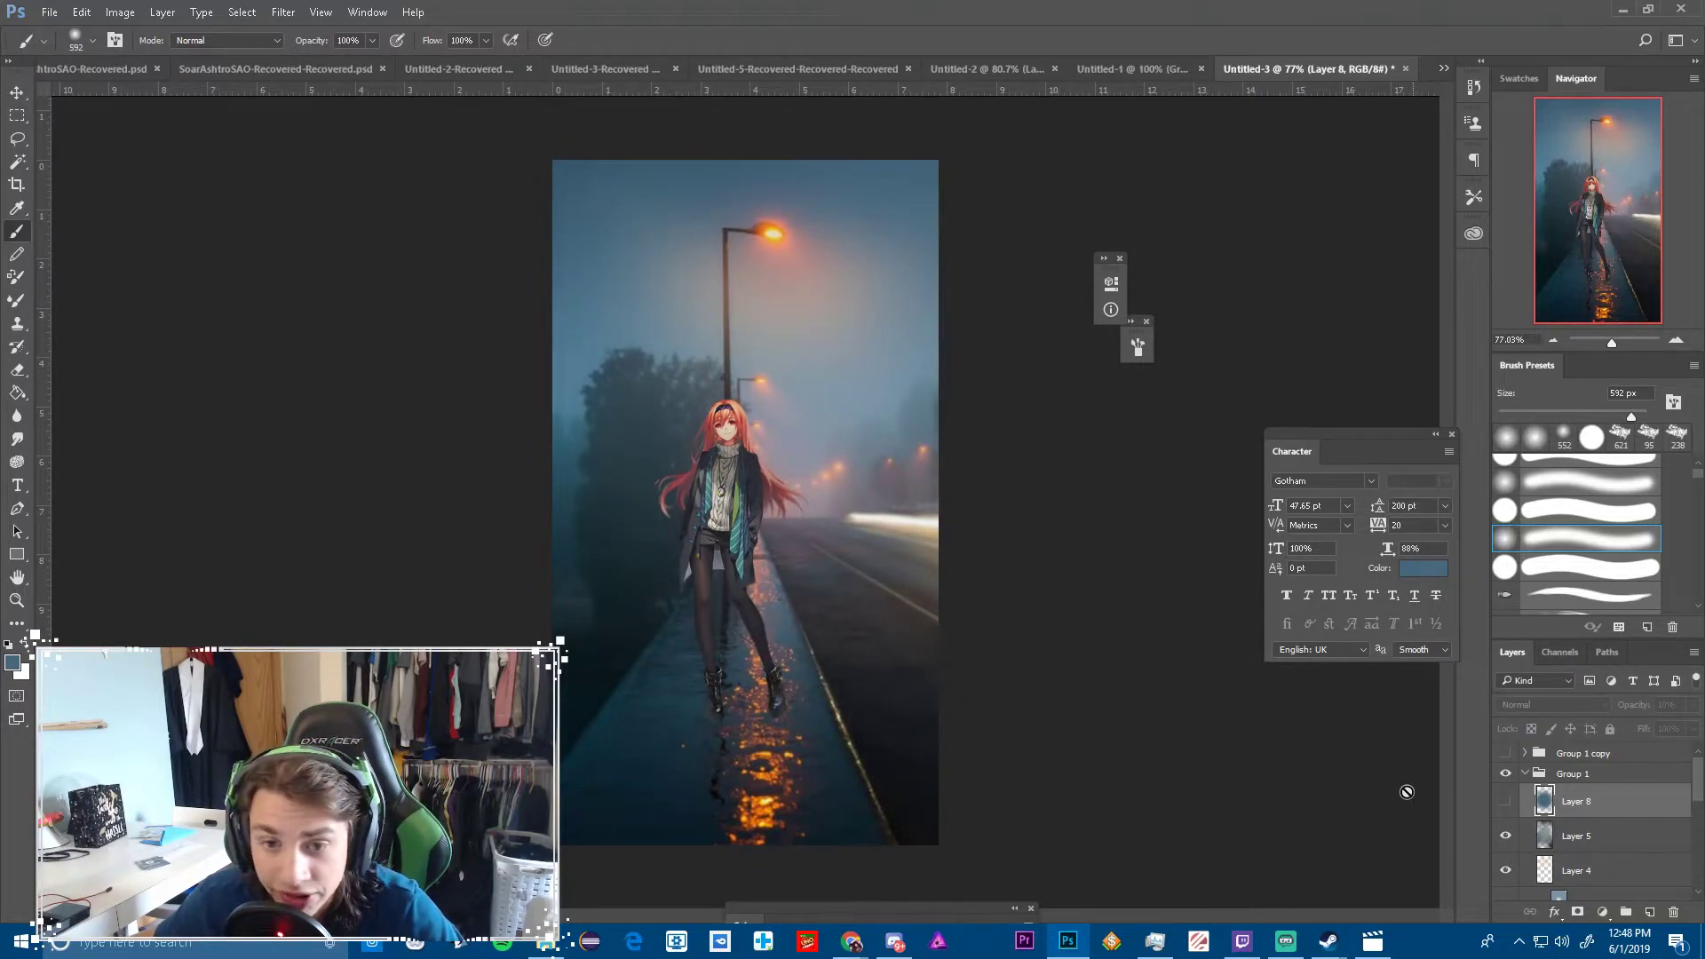
Hide Group 1, show Group 1 copy in its place, and expand the copy to reveal its layers
{"action": "left_click", "coordinate": [1506, 771]}
{"action": "left_click", "coordinate": [1506, 753]}
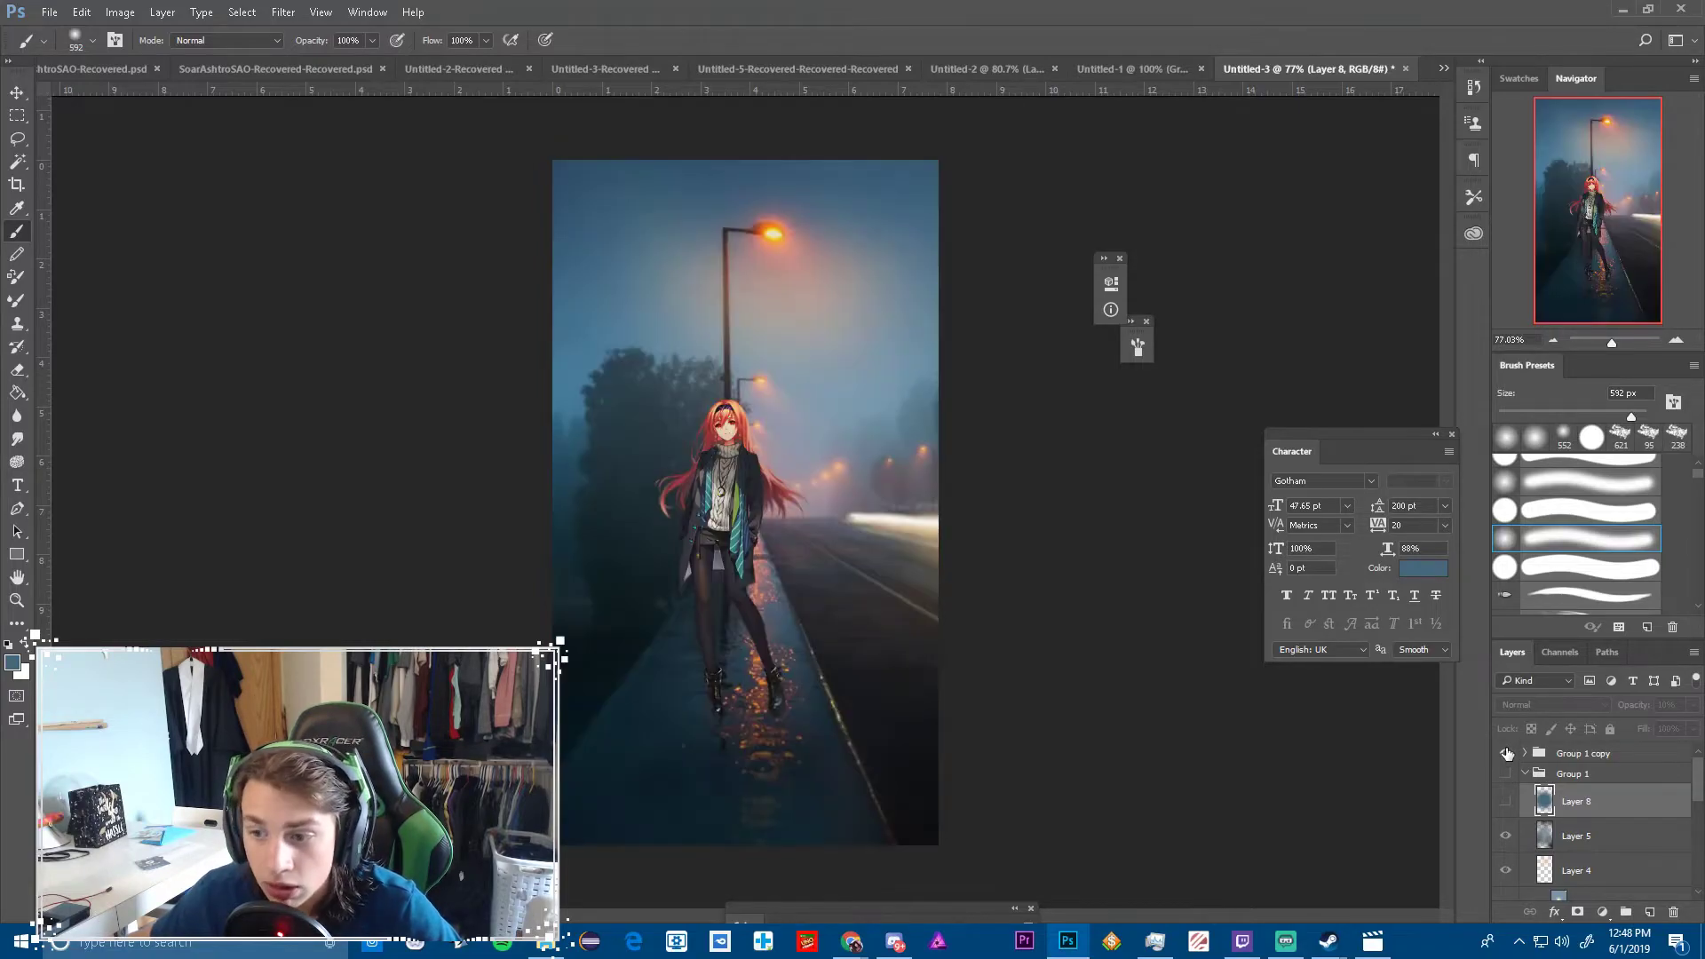
{"action": "left_click", "coordinate": [1526, 753]}
{"action": "left_click", "coordinate": [1526, 753]}
{"action": "left_click", "coordinate": [1525, 753]}
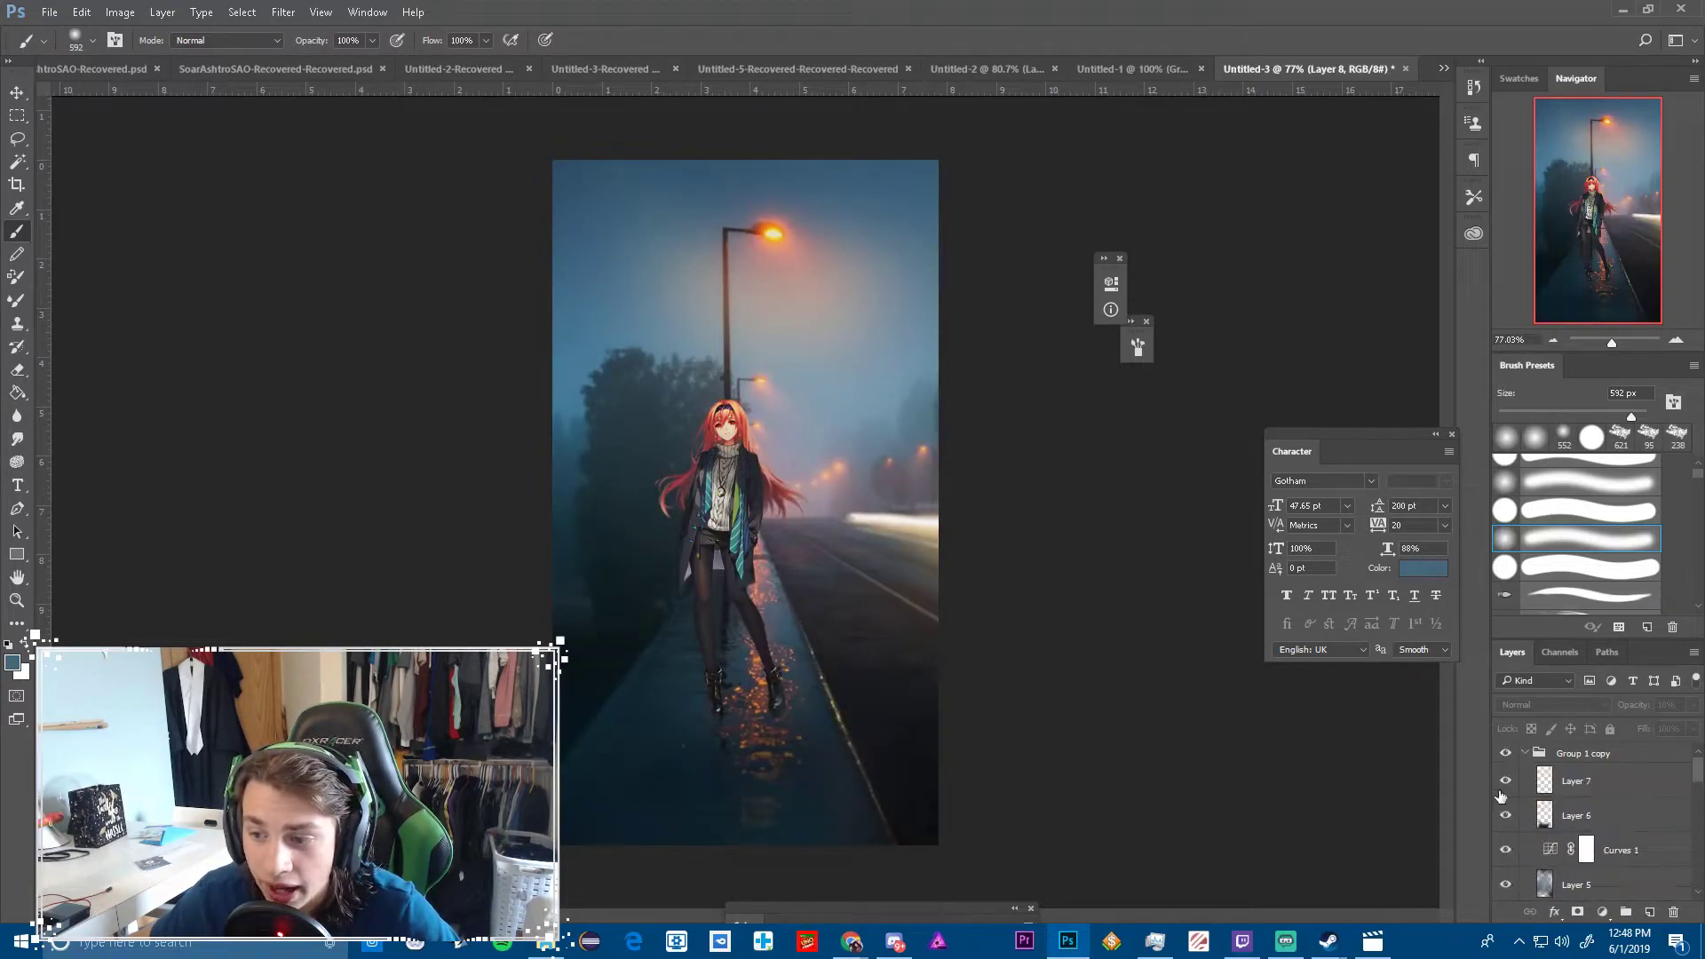
Hide the Curves 1 adjustment, Layer 6 and Layer 7 inside Group 1 copy
{"action": "left_click", "coordinate": [1507, 850]}
{"action": "left_click", "coordinate": [1506, 815]}
{"action": "left_click", "coordinate": [1506, 780]}
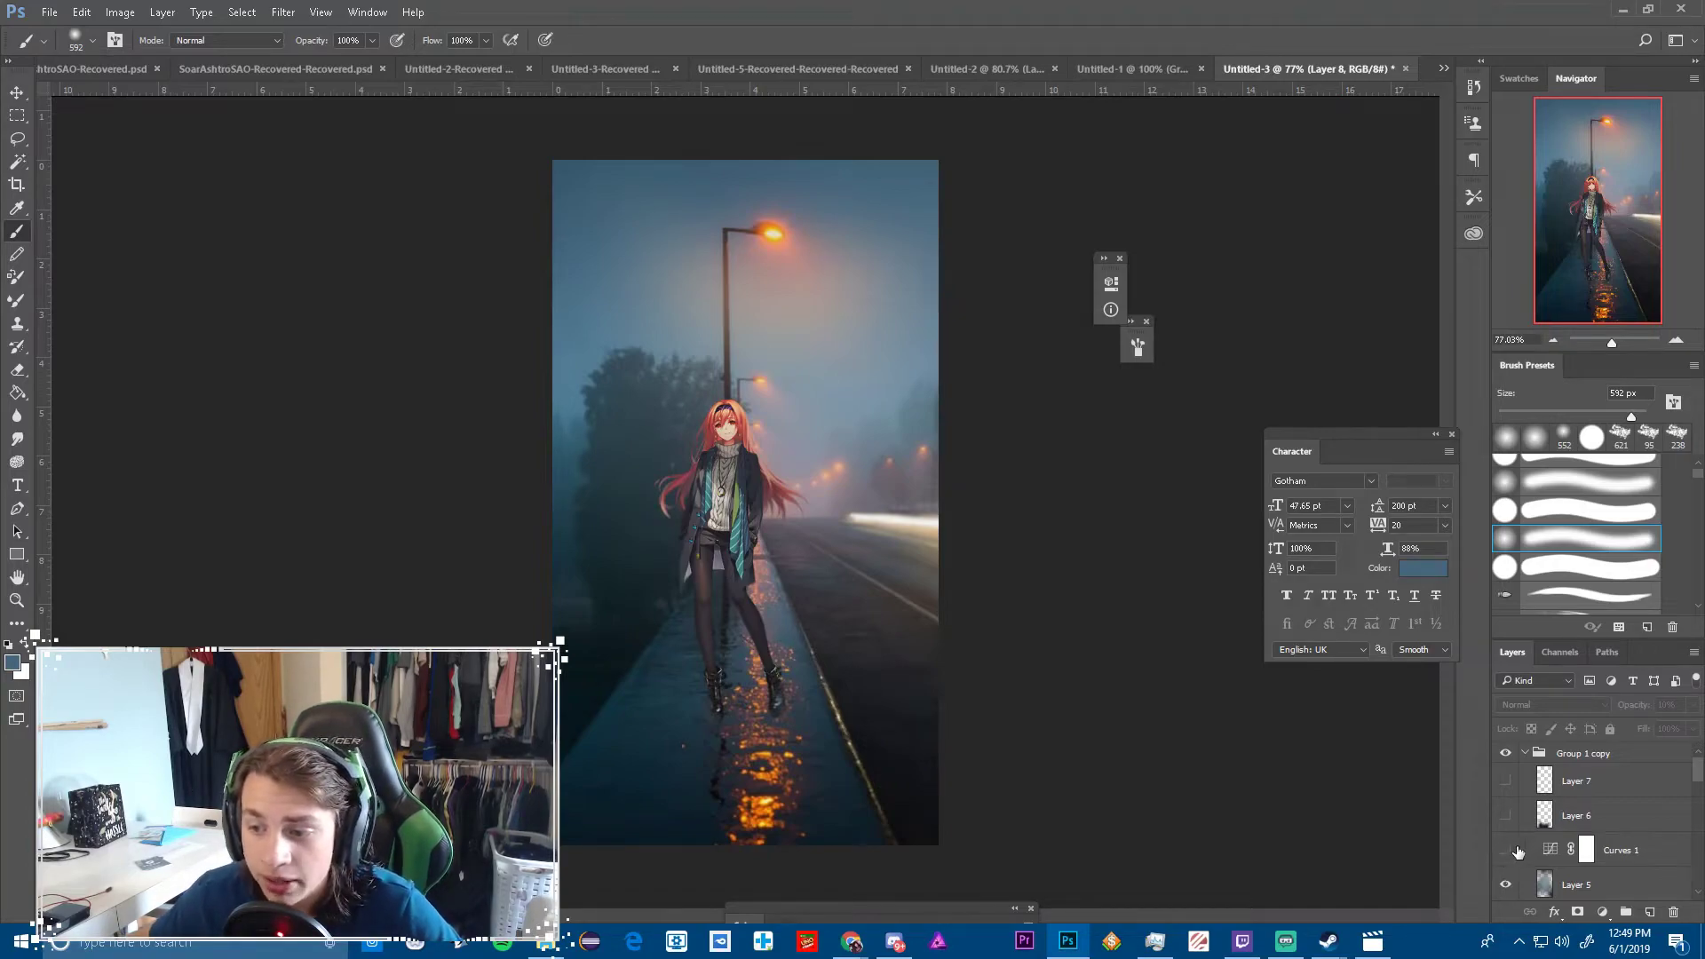
Toggle the Curves 1 adjustment repeatedly to compare the image's contrast and colours, leaving it on
{"action": "left_click", "coordinate": [1504, 854]}
{"action": "left_click", "coordinate": [1504, 858]}
{"action": "left_click", "coordinate": [1504, 859]}
{"action": "left_click", "coordinate": [1503, 861]}
{"action": "left_click", "coordinate": [1503, 861]}
{"action": "left_click", "coordinate": [1501, 859]}
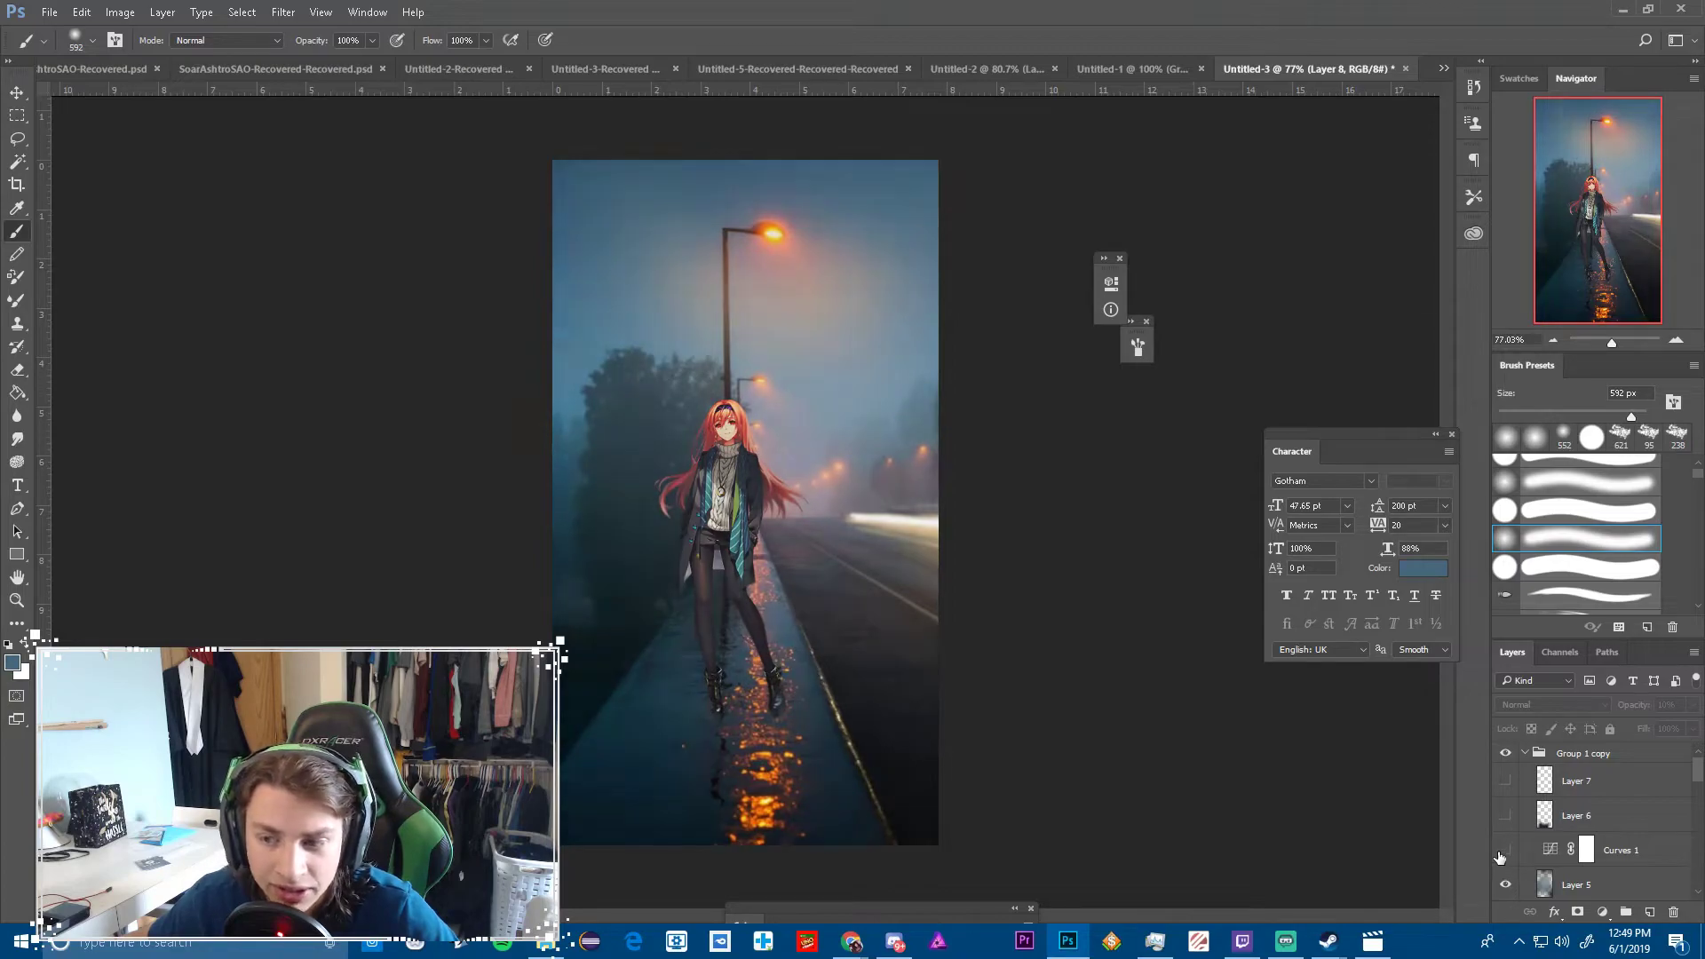
{"action": "left_click", "coordinate": [1503, 860]}
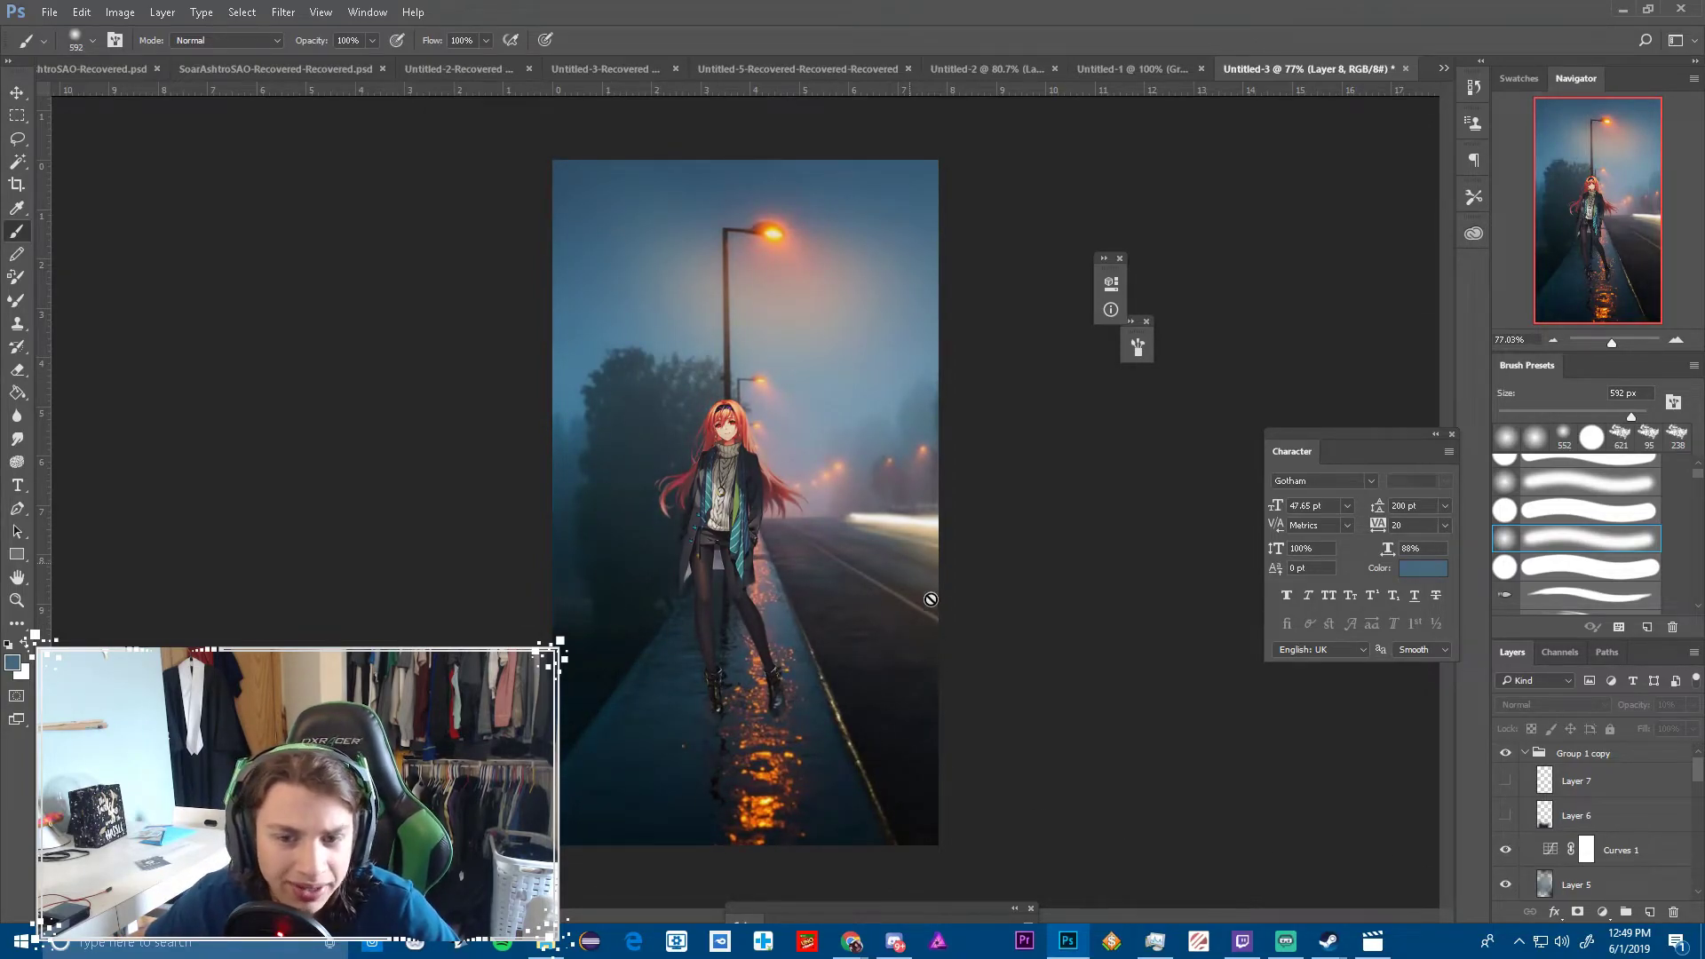
{"action": "left_click", "coordinate": [1505, 851]}
{"action": "left_click", "coordinate": [1506, 852]}
{"action": "left_click", "coordinate": [1506, 852]}
{"action": "left_click", "coordinate": [1505, 852]}
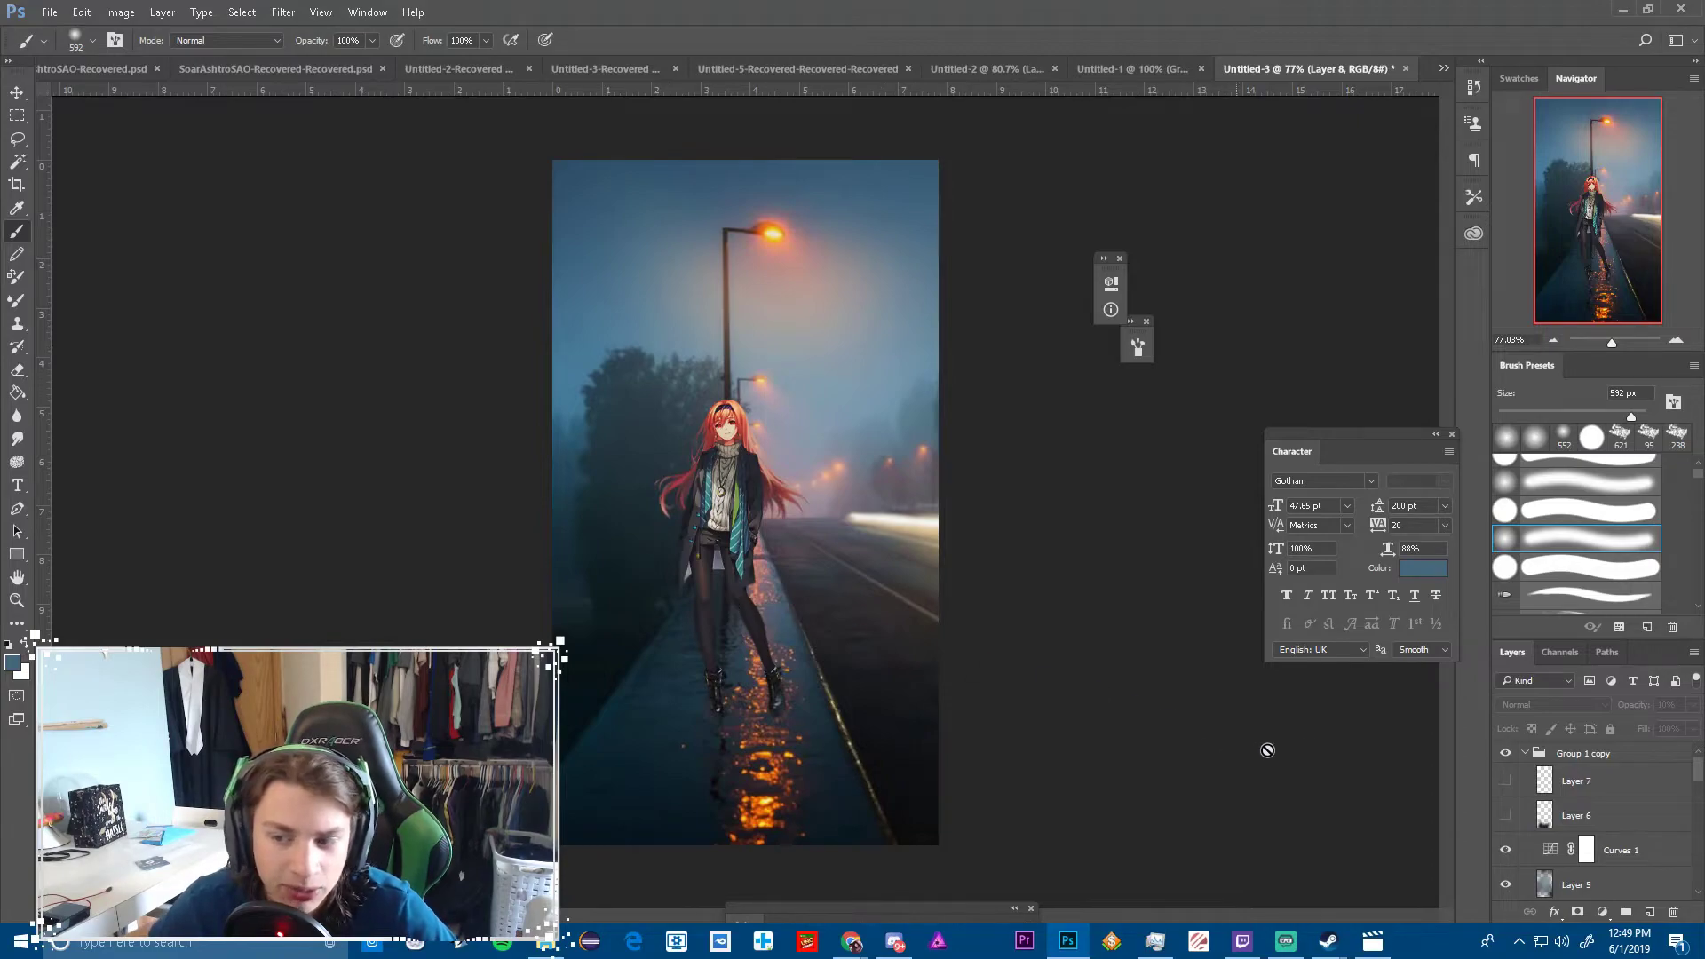
Toggle Layer 6 to compare the pavement reflections, leaving it visible, and check Layer 7, leaving it hidden
{"action": "left_click", "coordinate": [1506, 815]}
{"action": "left_click", "coordinate": [1506, 815]}
{"action": "left_click", "coordinate": [1505, 815]}
{"action": "left_click", "coordinate": [1504, 817]}
{"action": "left_click", "coordinate": [1505, 817]}
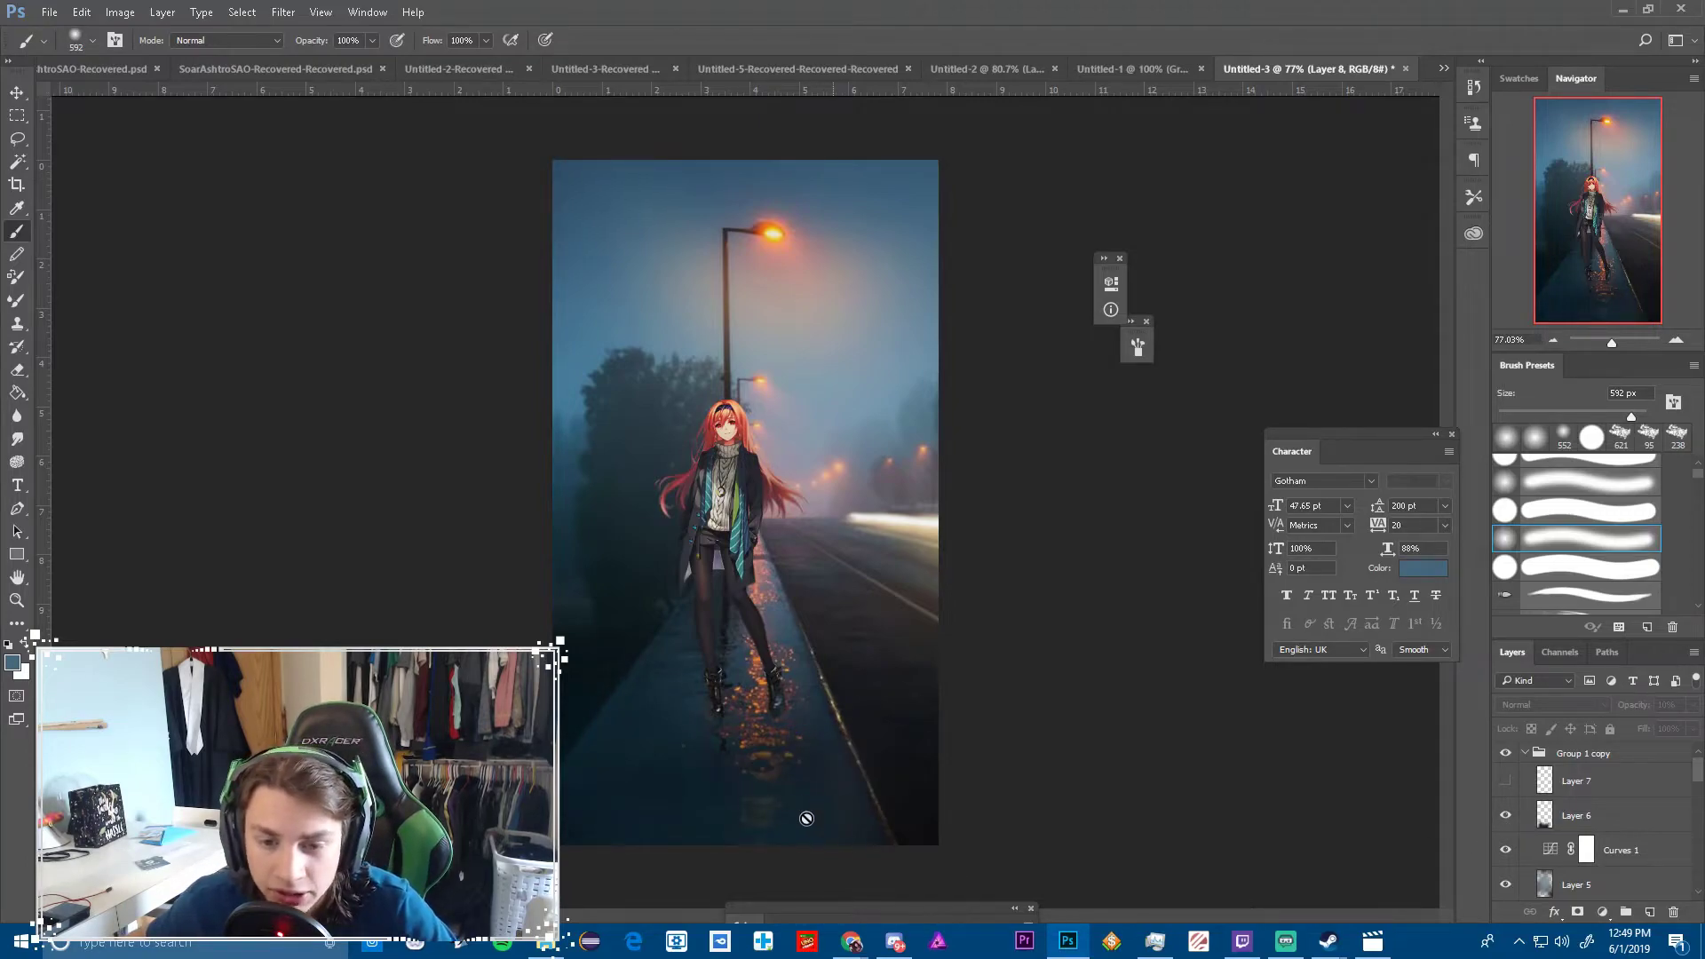
{"action": "left_click", "coordinate": [1504, 783]}
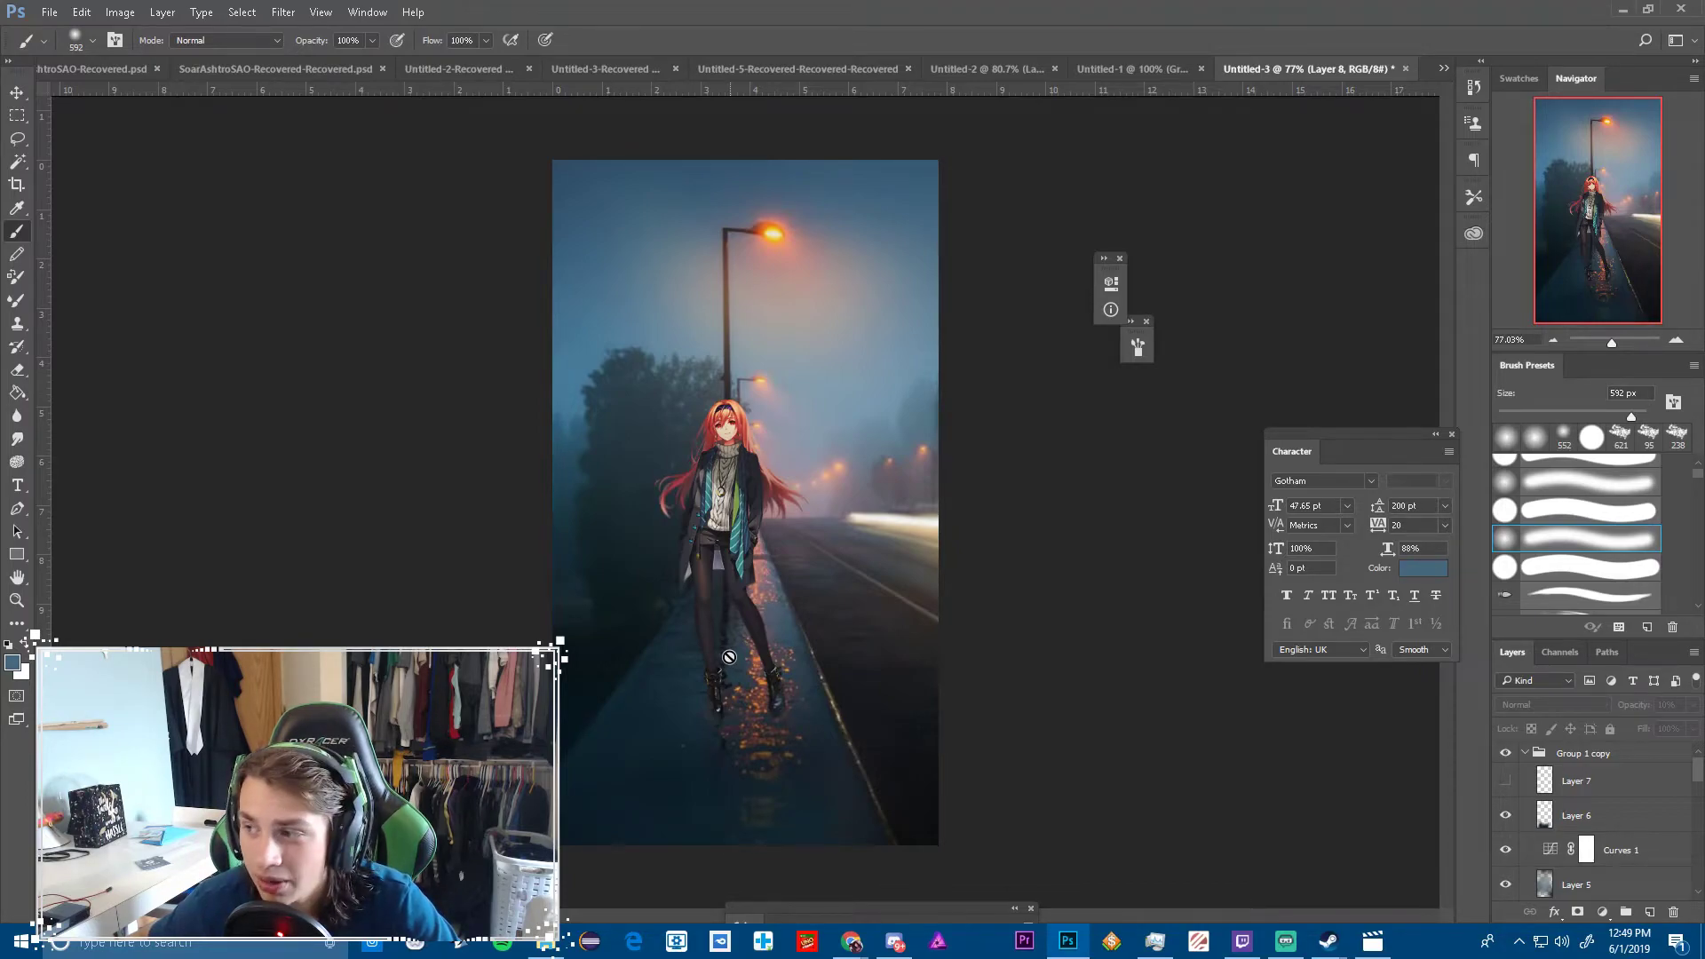
Switch to the Untitled-1 document with the cherry blossom composition
{"action": "left_click", "coordinate": [1088, 69]}
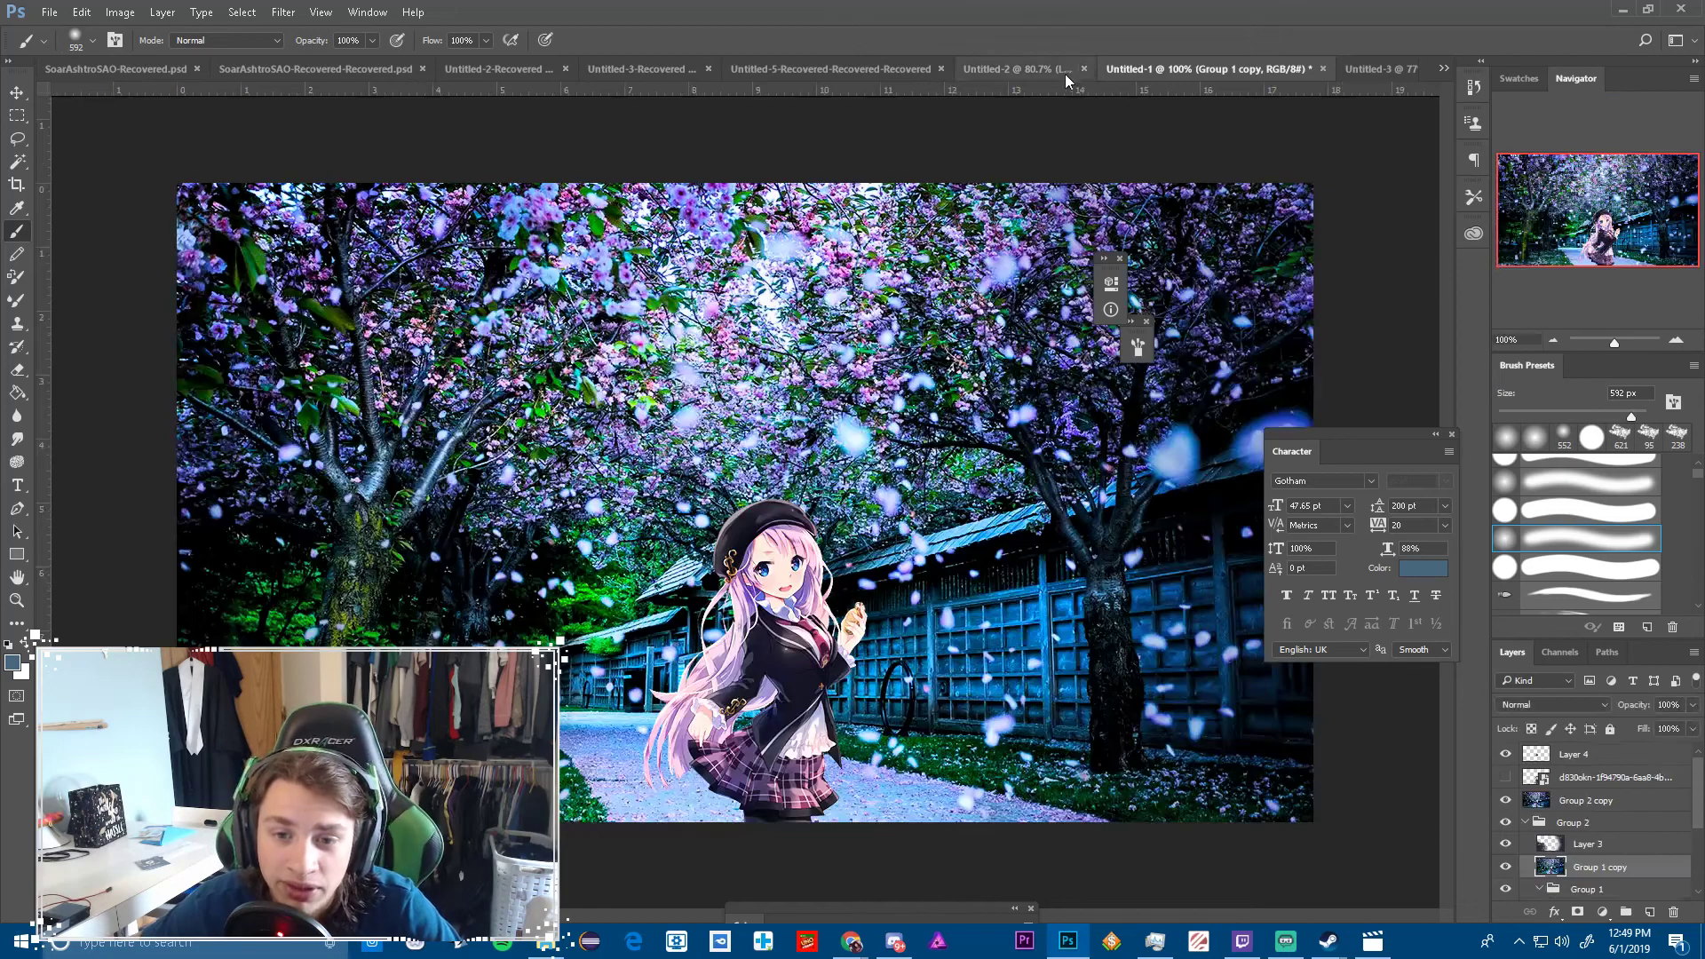
Hide Group 1 copy, Layer 3, Group 2 copy and Layer 4 to view the base cherry blossom composition
{"action": "left_click", "coordinate": [1505, 868]}
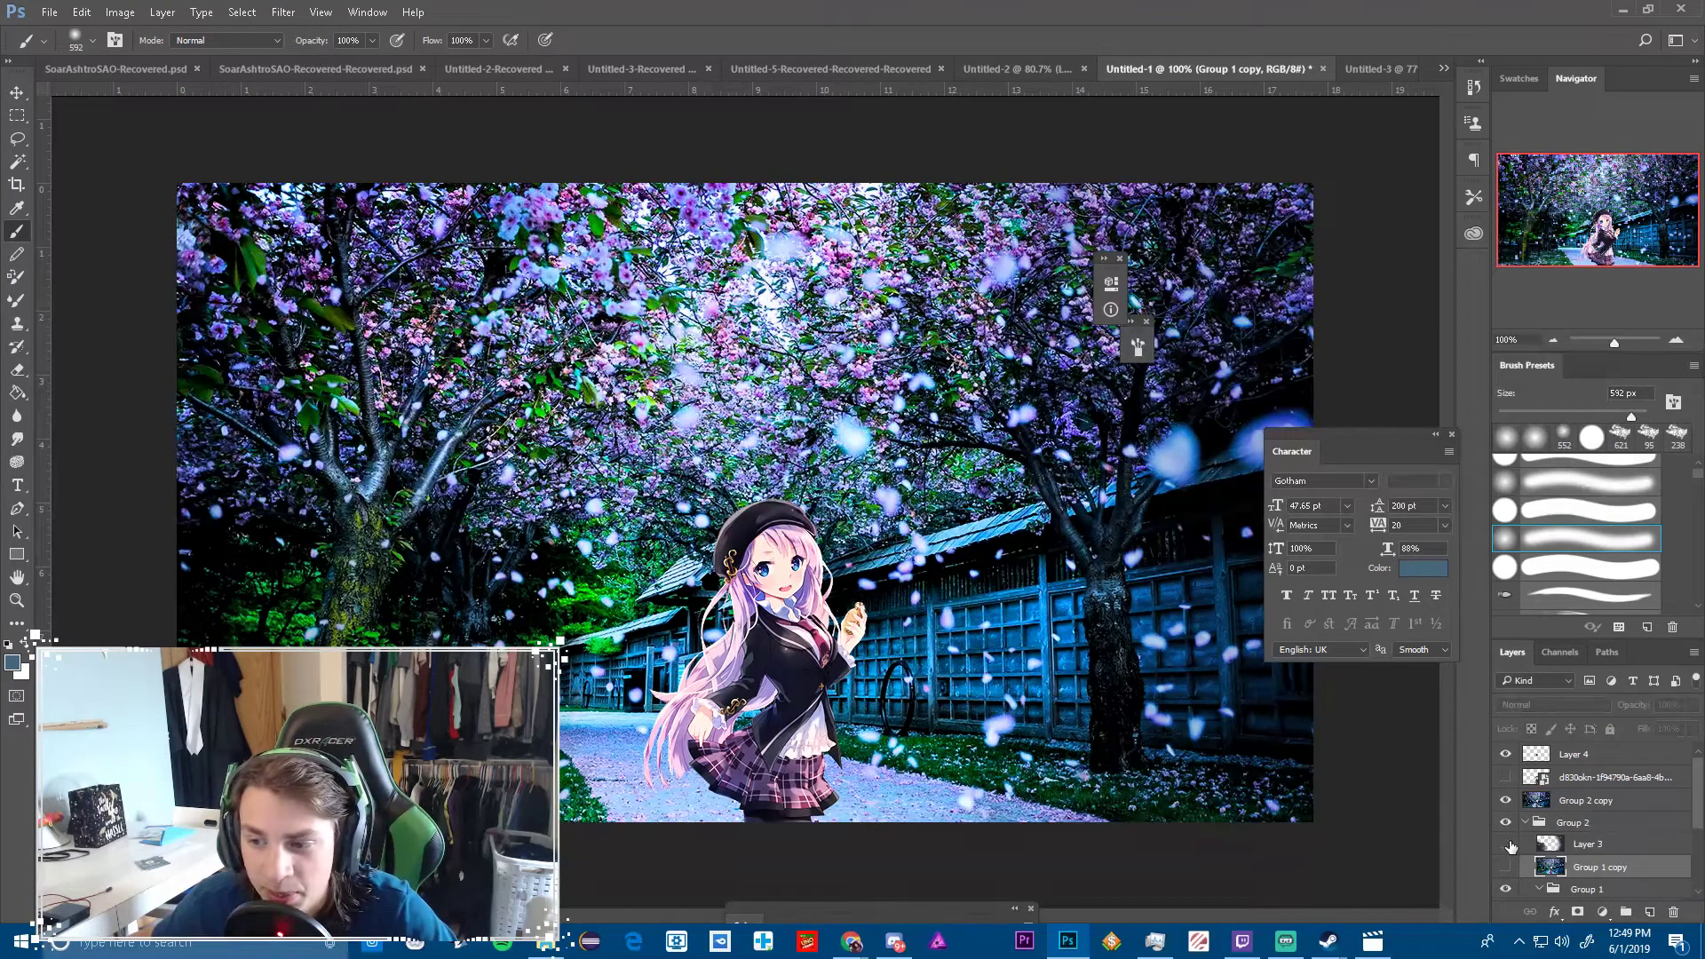
{"action": "left_click", "coordinate": [1505, 867]}
{"action": "left_click", "coordinate": [1505, 822]}
{"action": "scroll", "coordinate": [1509, 848], "scroll_direction": "down", "scroll_amount": 3}
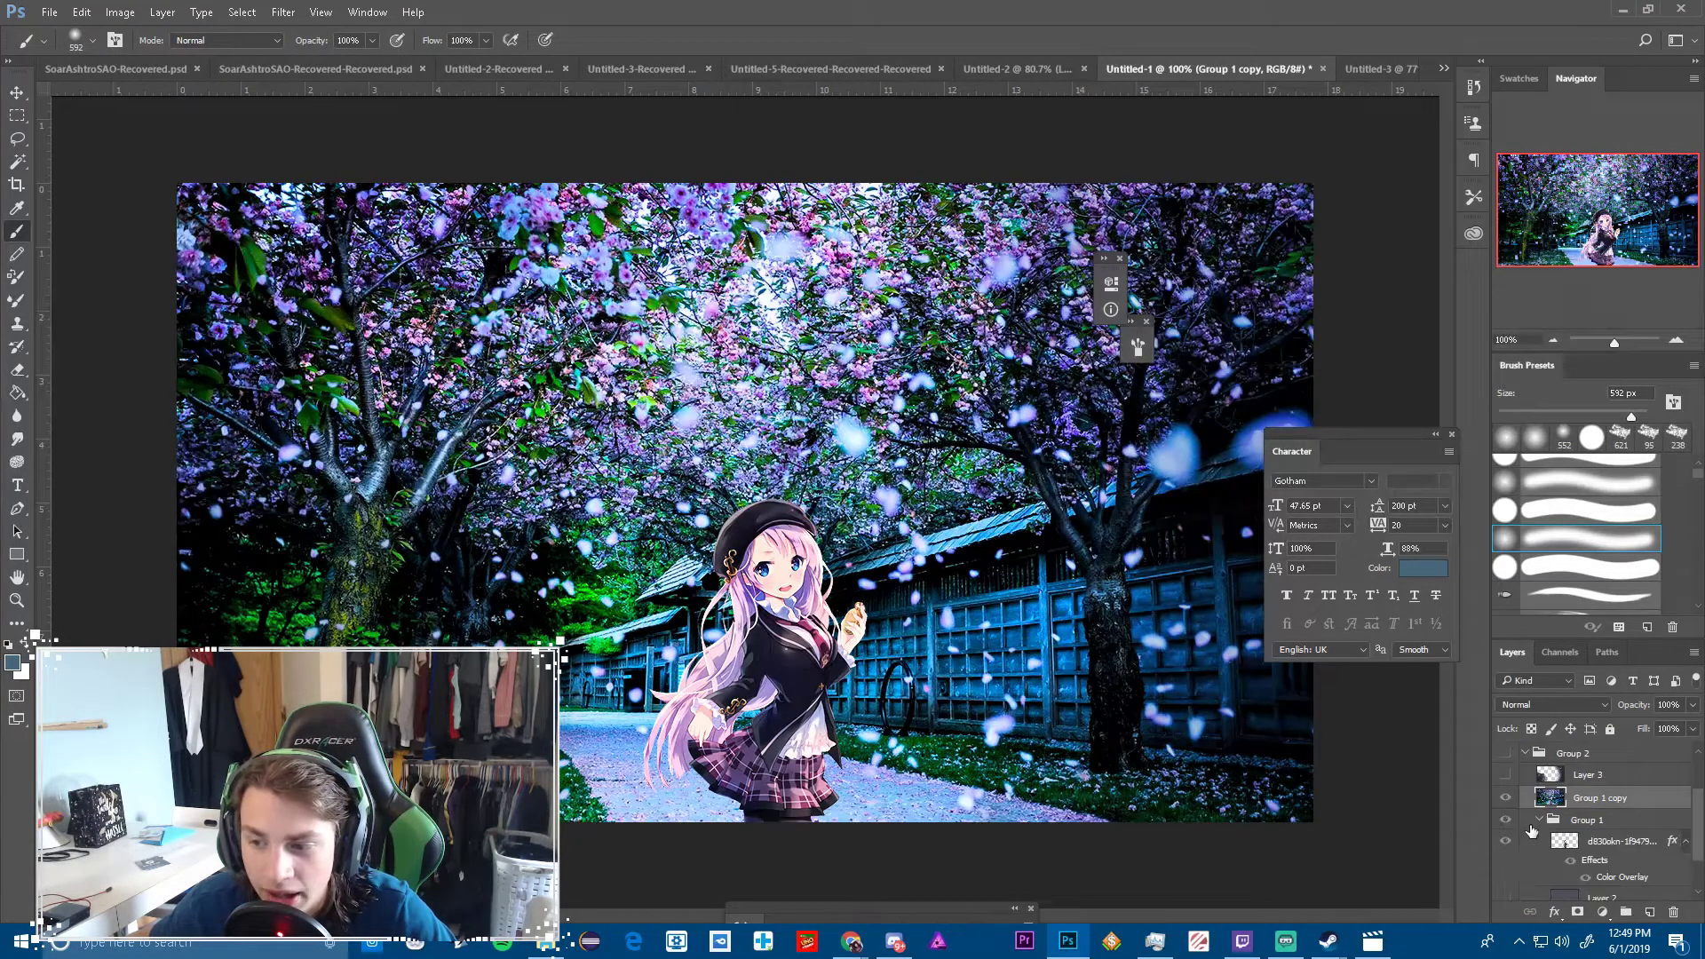
{"action": "scroll", "coordinate": [1515, 782], "scroll_direction": "up", "scroll_amount": 1}
{"action": "left_click", "coordinate": [1506, 789]}
{"action": "scroll", "coordinate": [1509, 785], "scroll_direction": "up", "scroll_amount": 2}
{"action": "left_click", "coordinate": [1508, 799]}
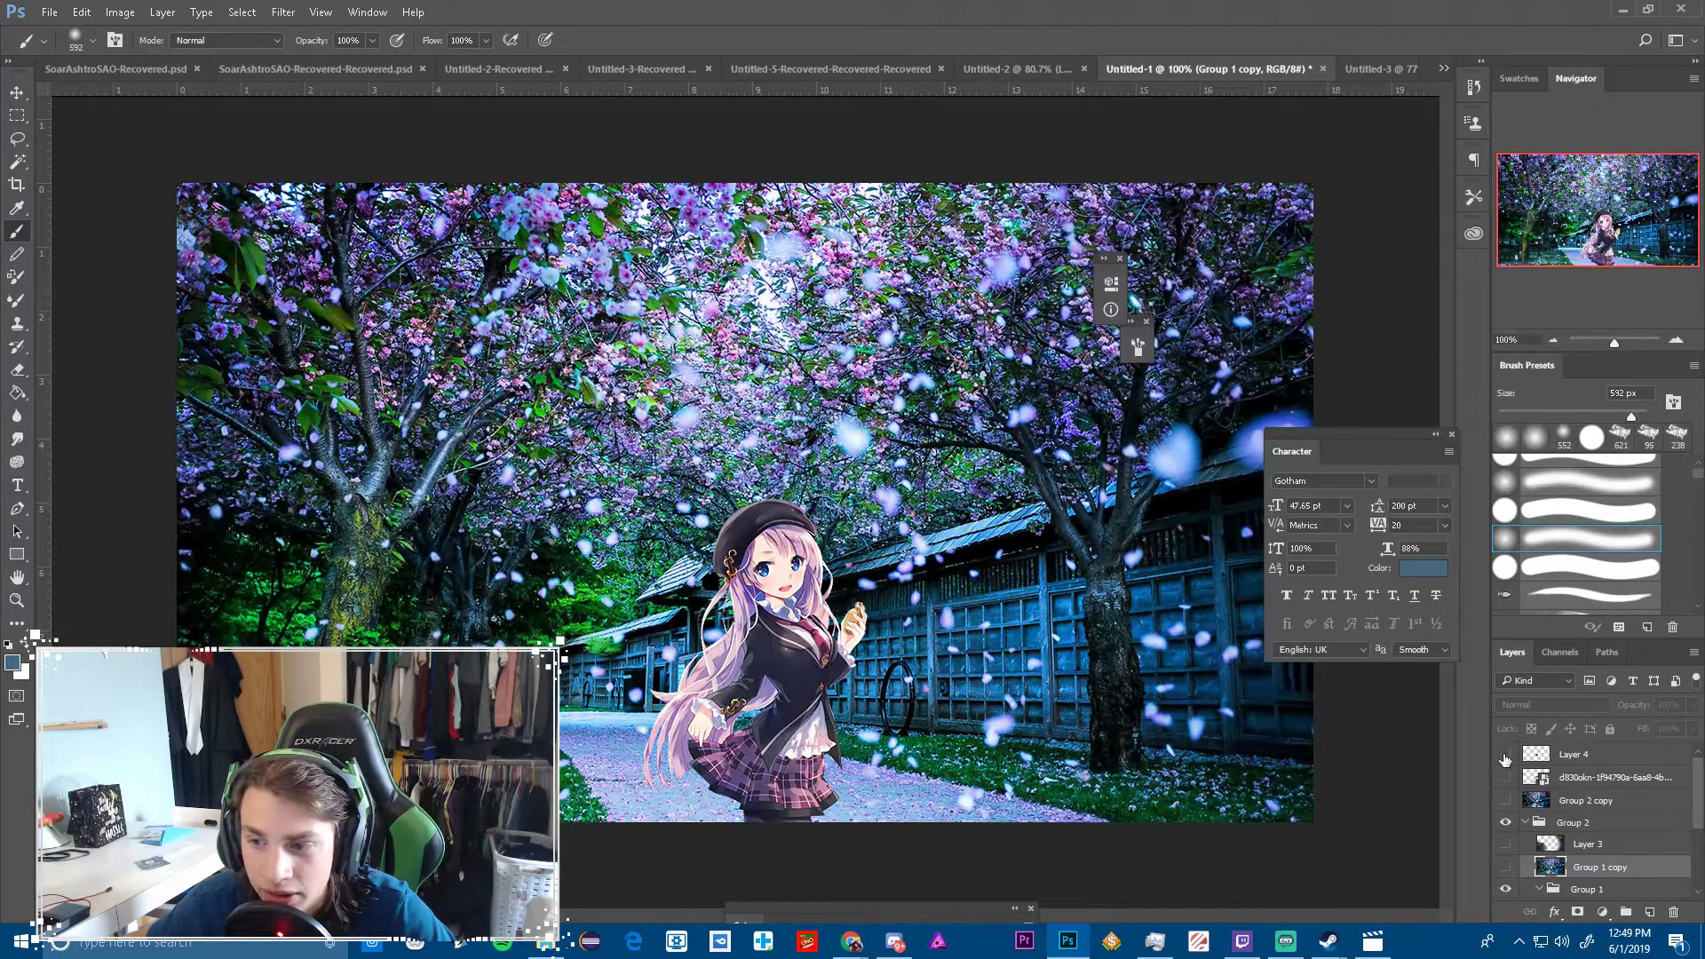
{"action": "left_click", "coordinate": [1506, 757]}
Show Group 1 copy and toggle Layer 3 inside Group 2 to compare their shading, leaving both visible
{"action": "scroll", "coordinate": [1506, 767], "scroll_direction": "down", "scroll_amount": 2}
{"action": "left_click", "coordinate": [1505, 789]}
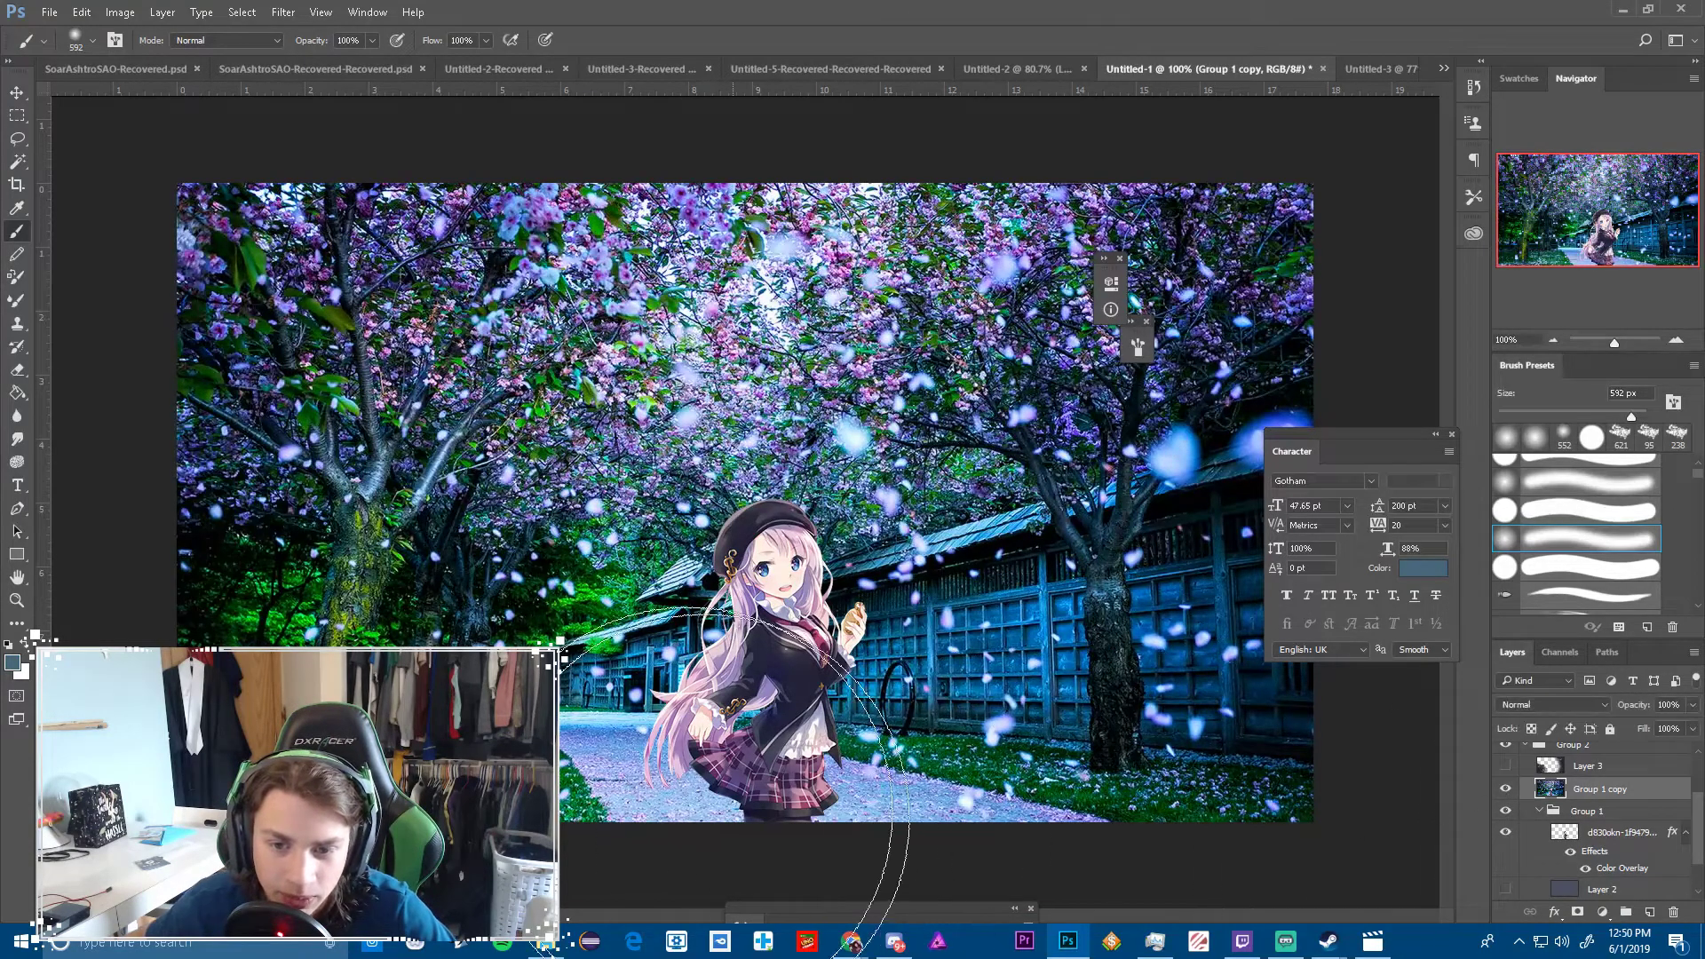
{"action": "left_click", "coordinate": [1506, 767]}
{"action": "left_click", "coordinate": [1507, 767]}
{"action": "left_click", "coordinate": [1506, 768]}
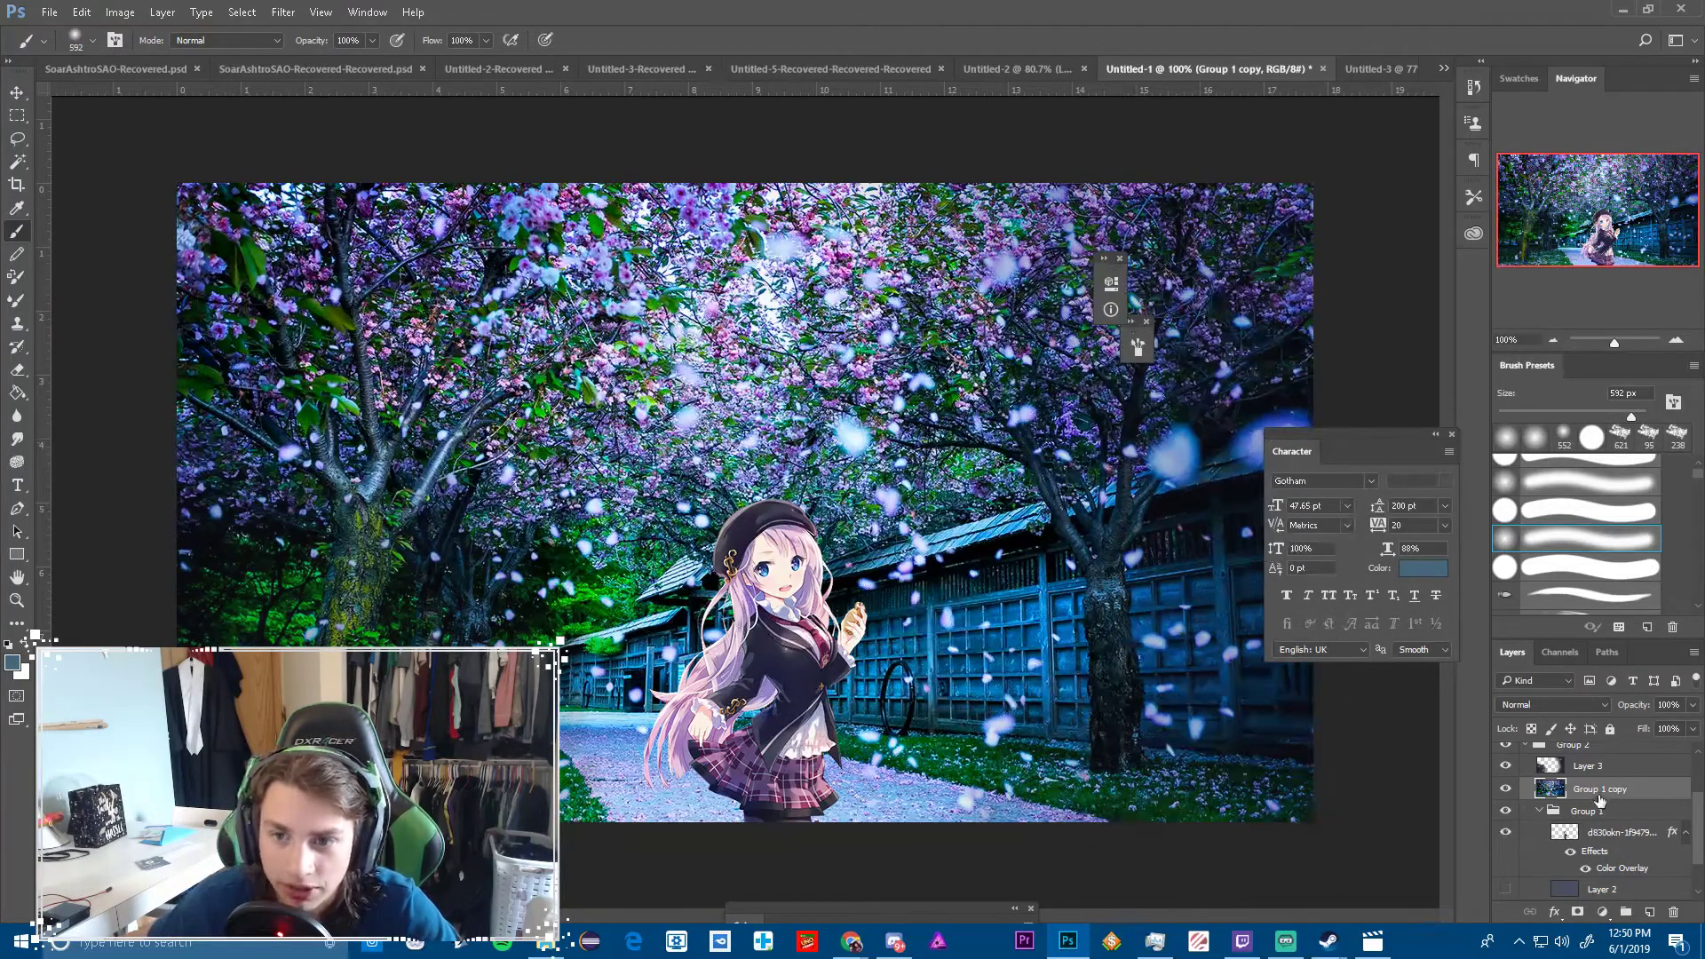
Compare the composition with and without Group 2 copy and Layer 4, leaving both visible, and check the hidden d830okn render layer
{"action": "scroll", "coordinate": [1600, 801], "scroll_direction": "up", "scroll_amount": 2}
{"action": "left_click", "coordinate": [1497, 800]}
{"action": "left_click", "coordinate": [1497, 800]}
{"action": "left_click", "coordinate": [1497, 800]}
{"action": "left_click", "coordinate": [1504, 777]}
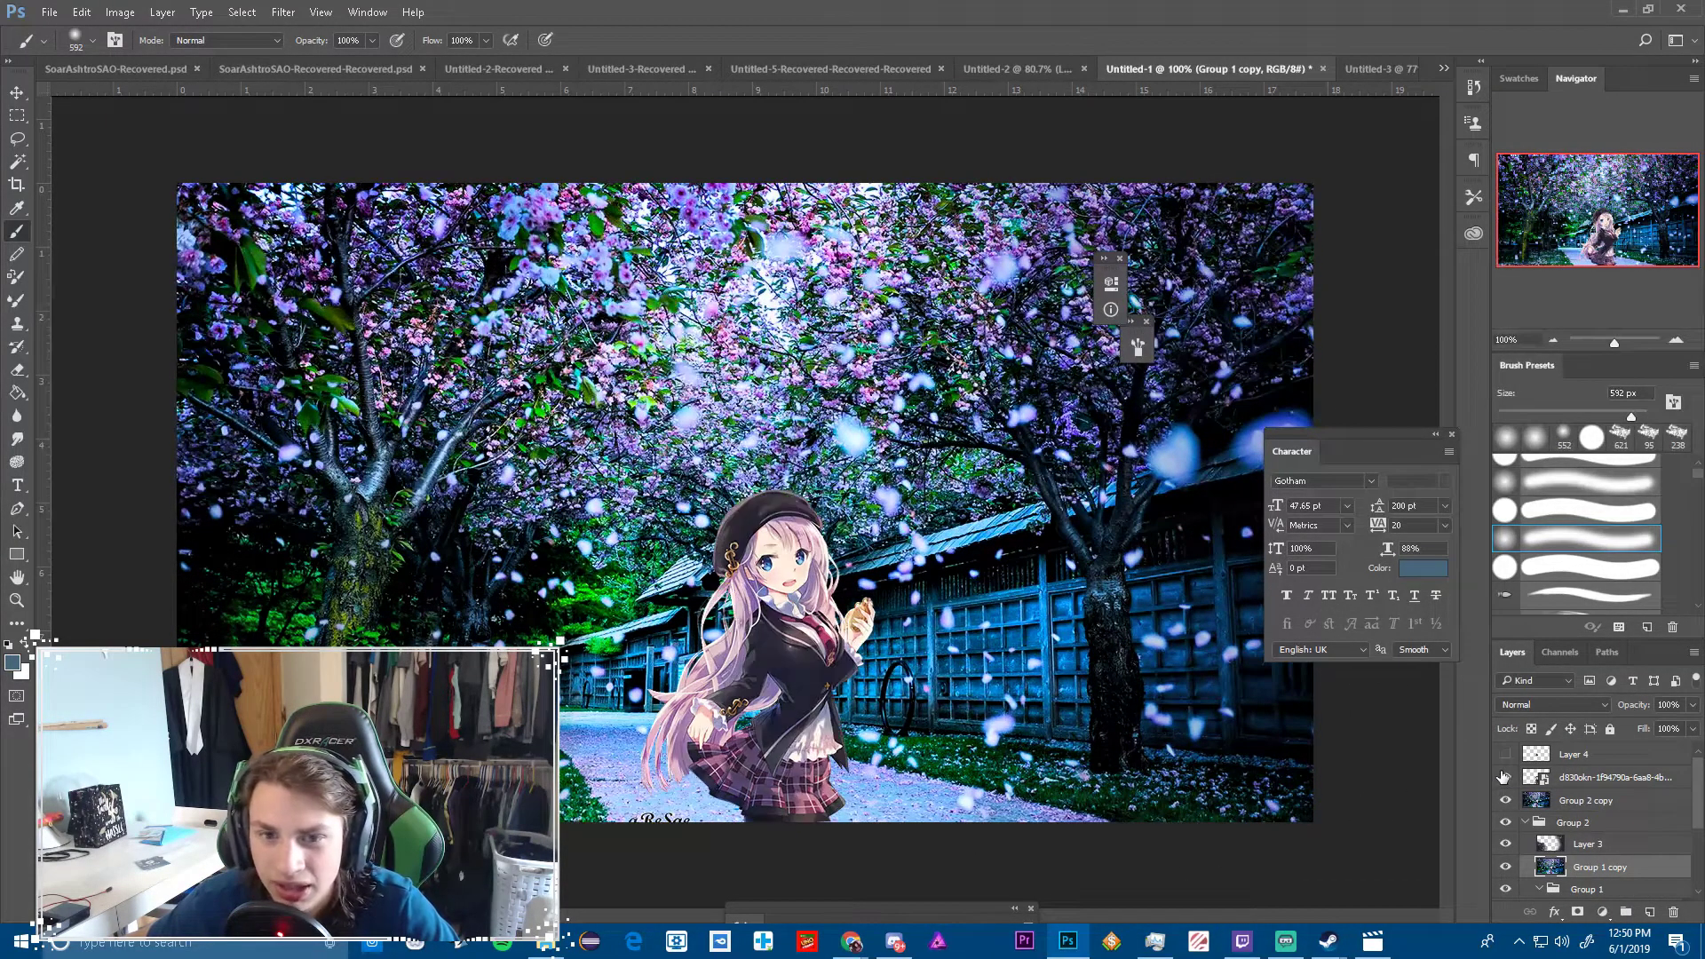
{"action": "left_click", "coordinate": [1504, 777]}
{"action": "left_click", "coordinate": [1504, 754]}
{"action": "left_click", "coordinate": [1504, 754]}
{"action": "left_click", "coordinate": [1504, 754]}
Move the d830okn render layer above Layer 4 and preview it over the blended character, leaving it hidden
{"action": "left_click_drag", "start_coordinate": [1578, 778], "coordinate": [1555, 751]}
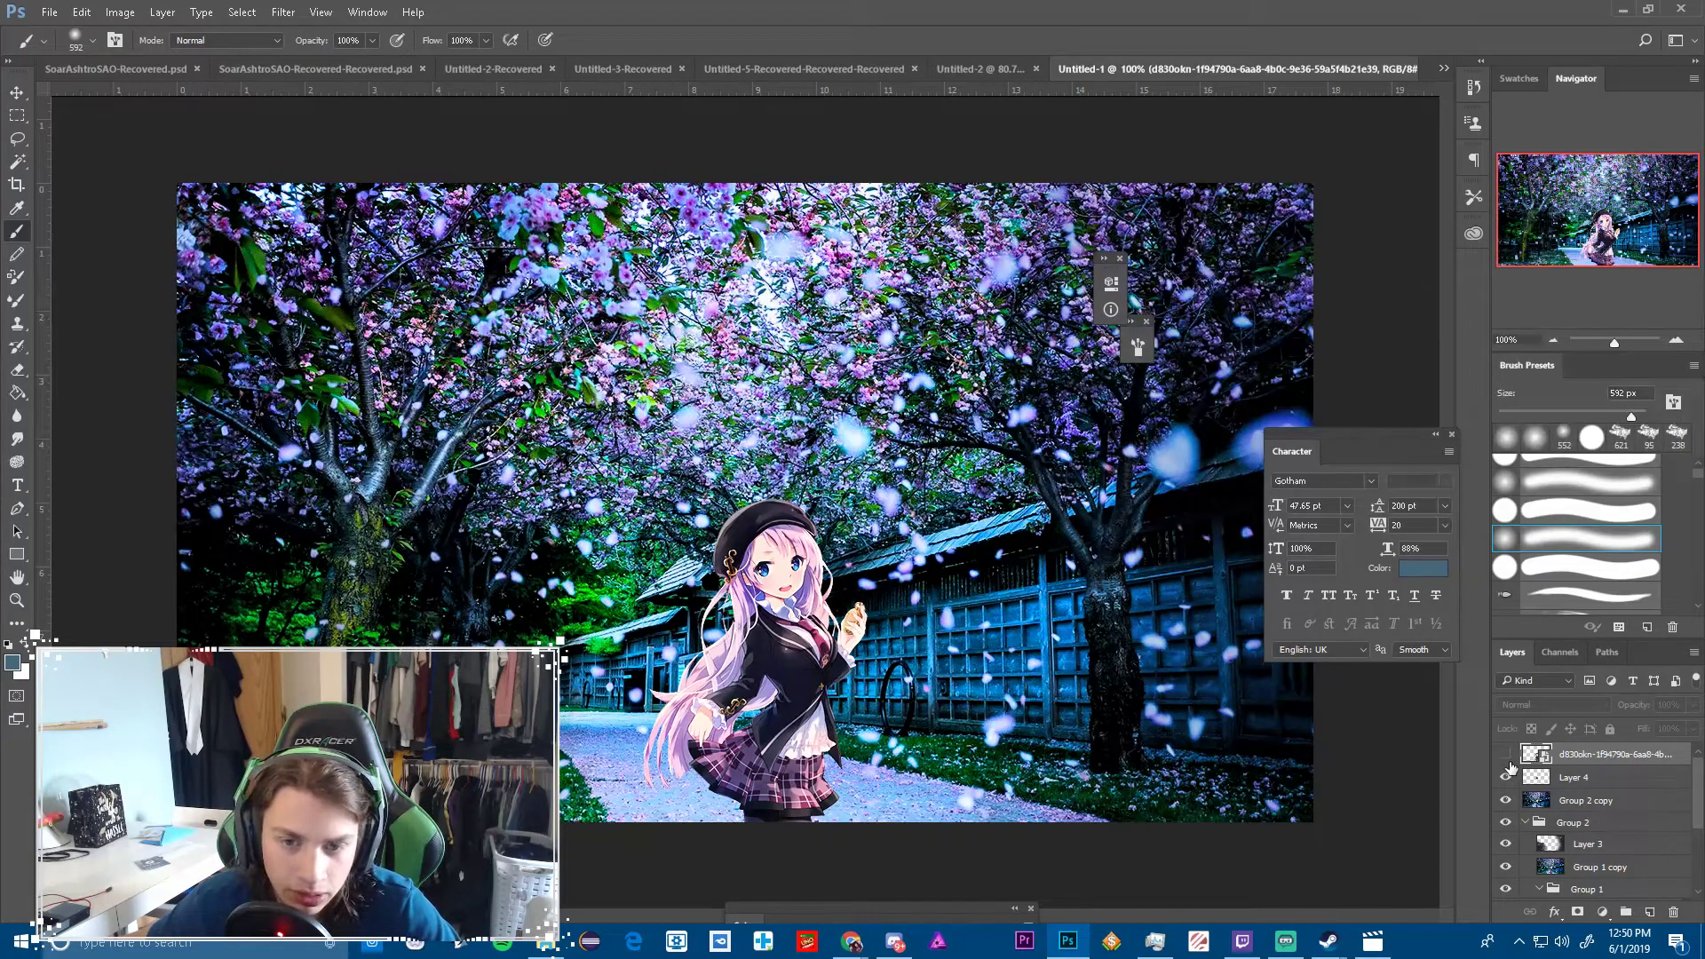
{"action": "left_click", "coordinate": [1504, 754]}
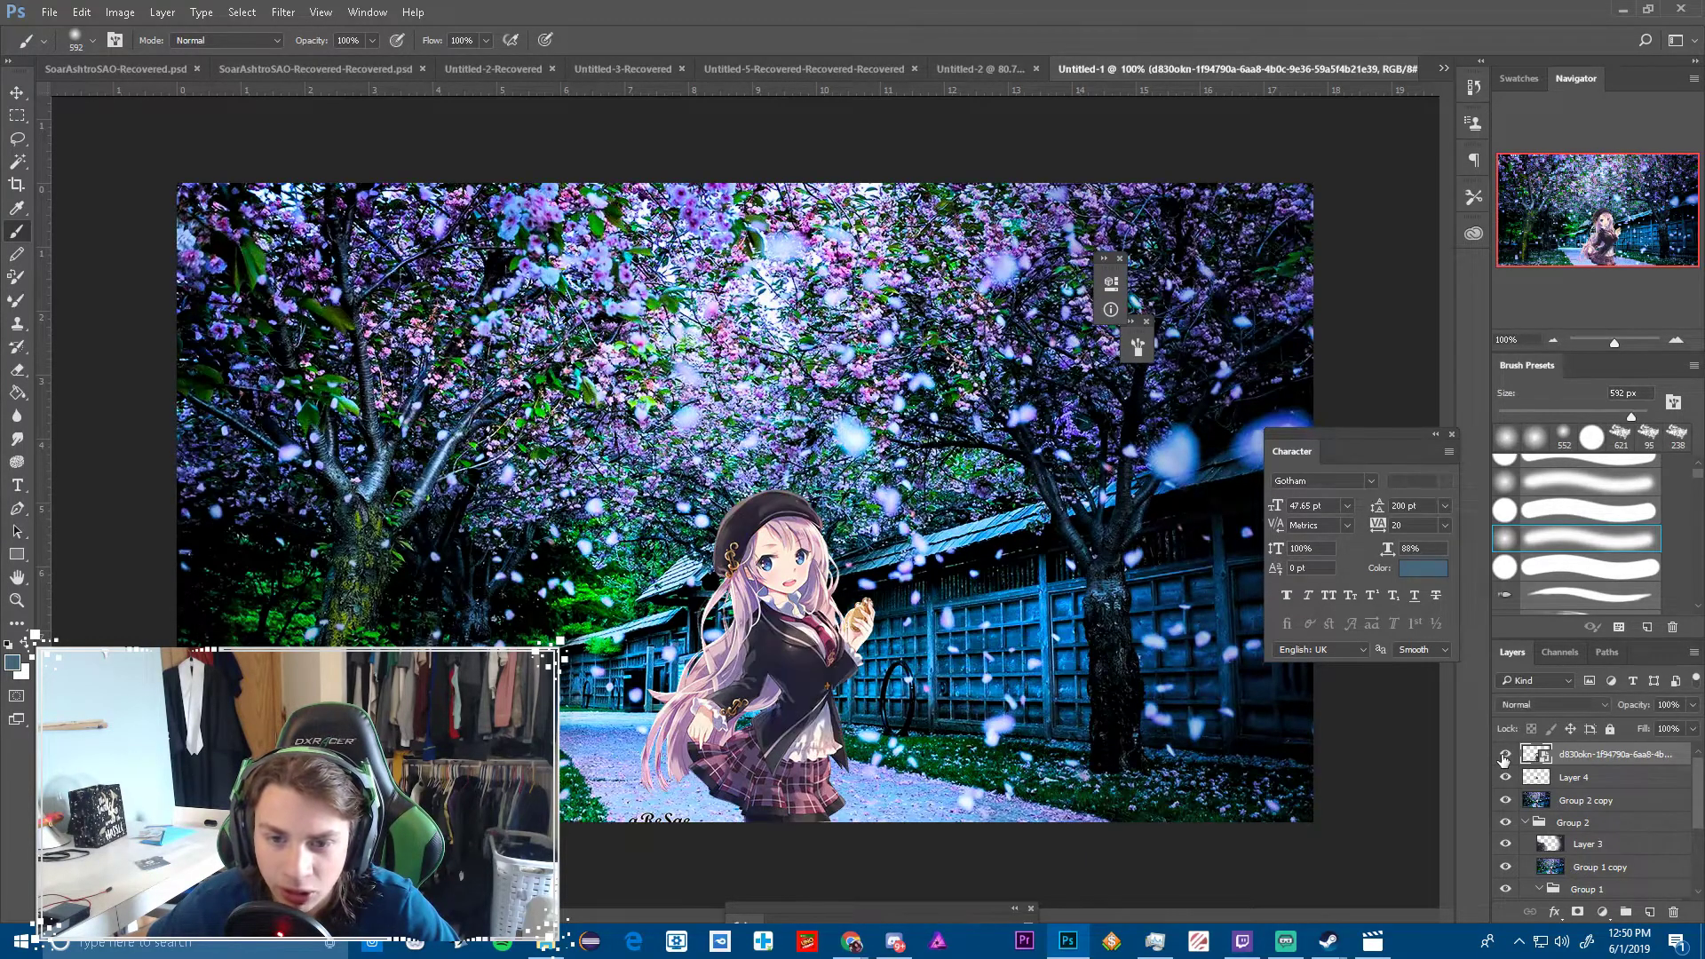
{"action": "left_click", "coordinate": [1504, 754]}
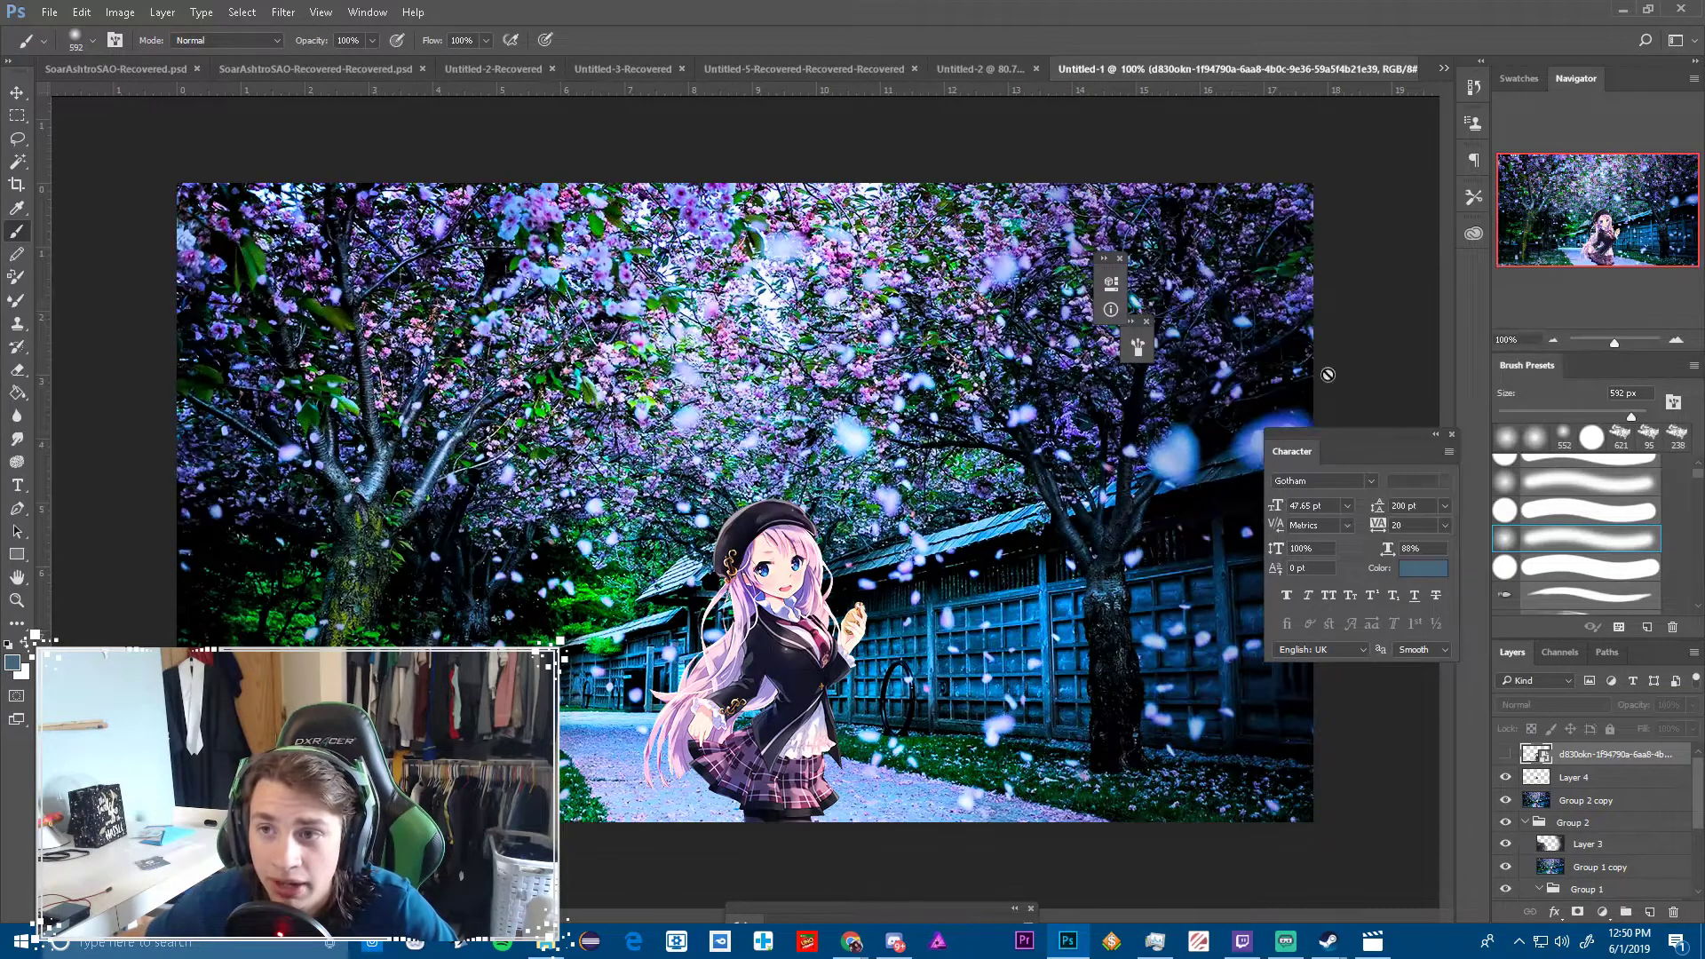
Switch to the Untitled-2 document with the moonlit forest and add a new layer above Group 1 copy
{"action": "left_click", "coordinate": [1443, 69]}
{"action": "left_click", "coordinate": [1208, 199]}
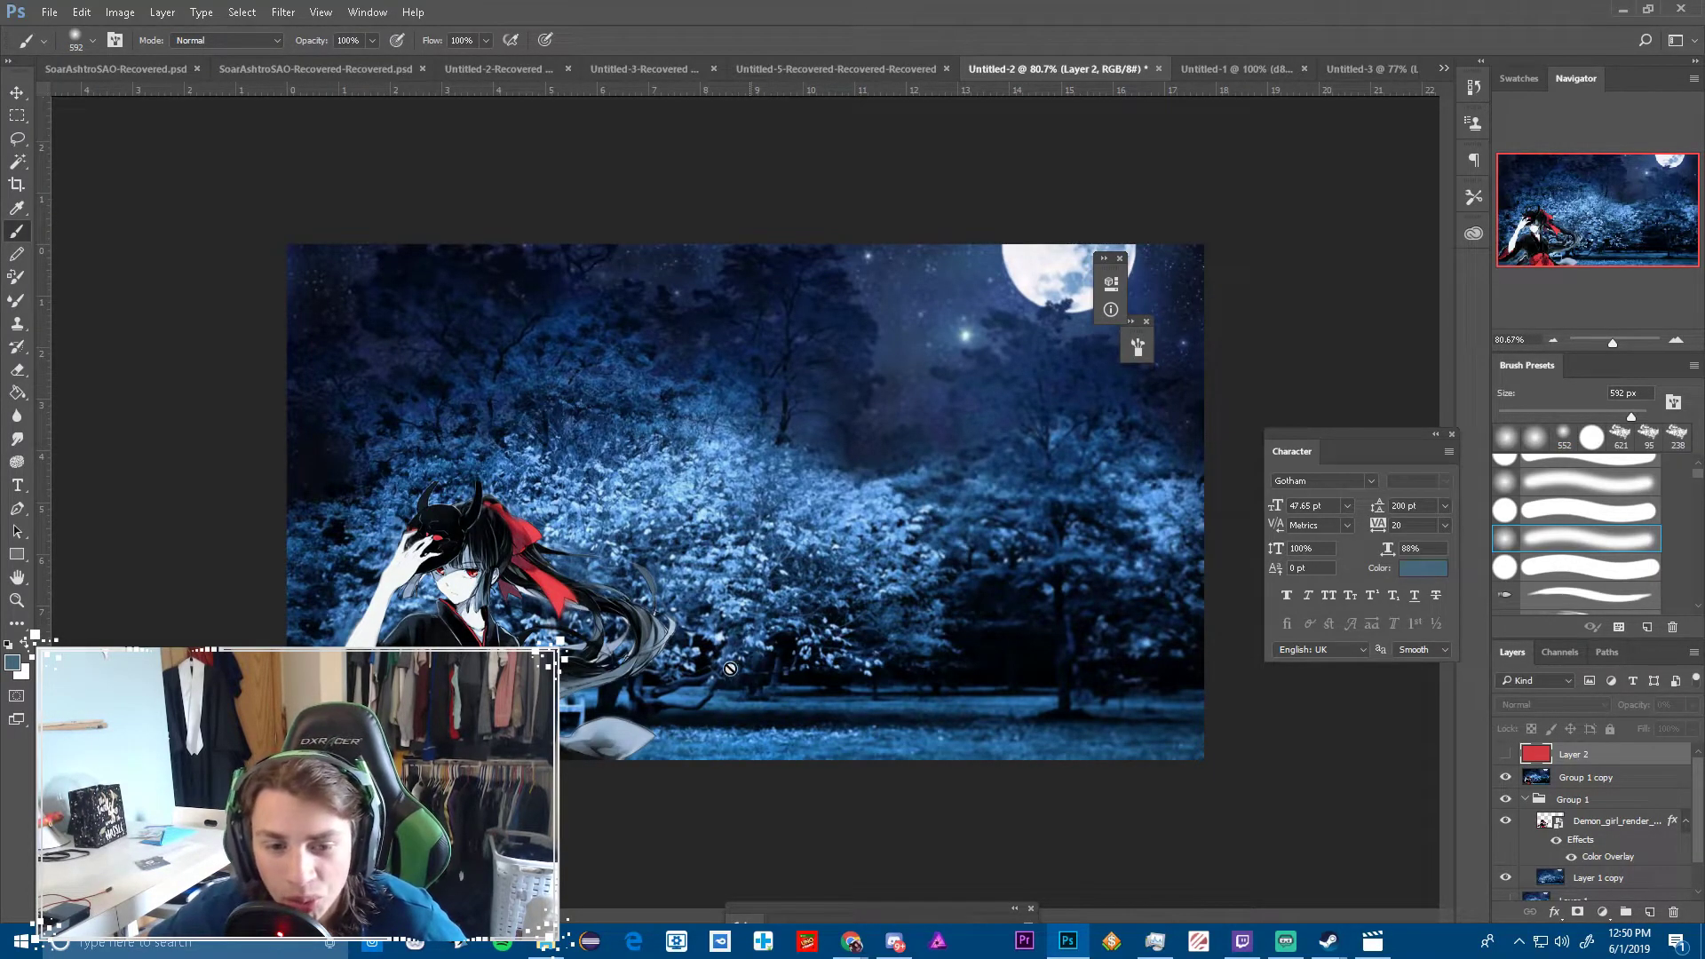
{"action": "left_click", "coordinate": [1584, 777]}
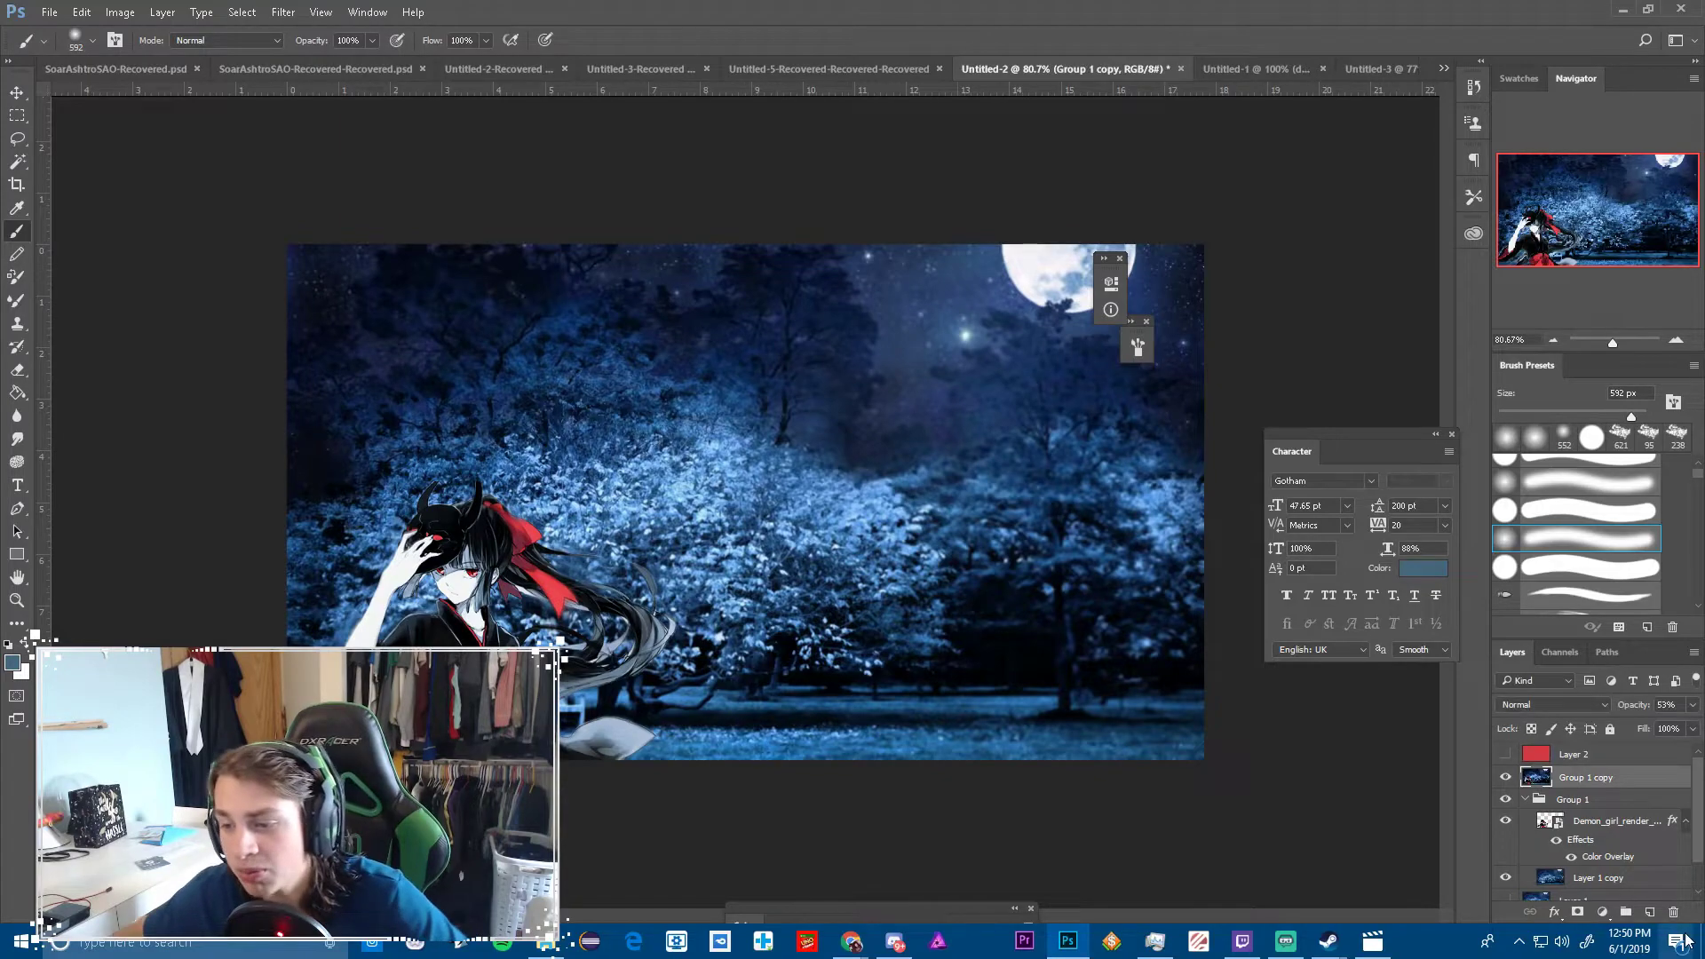
{"action": "left_click", "coordinate": [1649, 912]}
Sample a dark blue from the night sky and paint soft haze over the demon girl on the new layer
{"action": "key", "text": "i"}
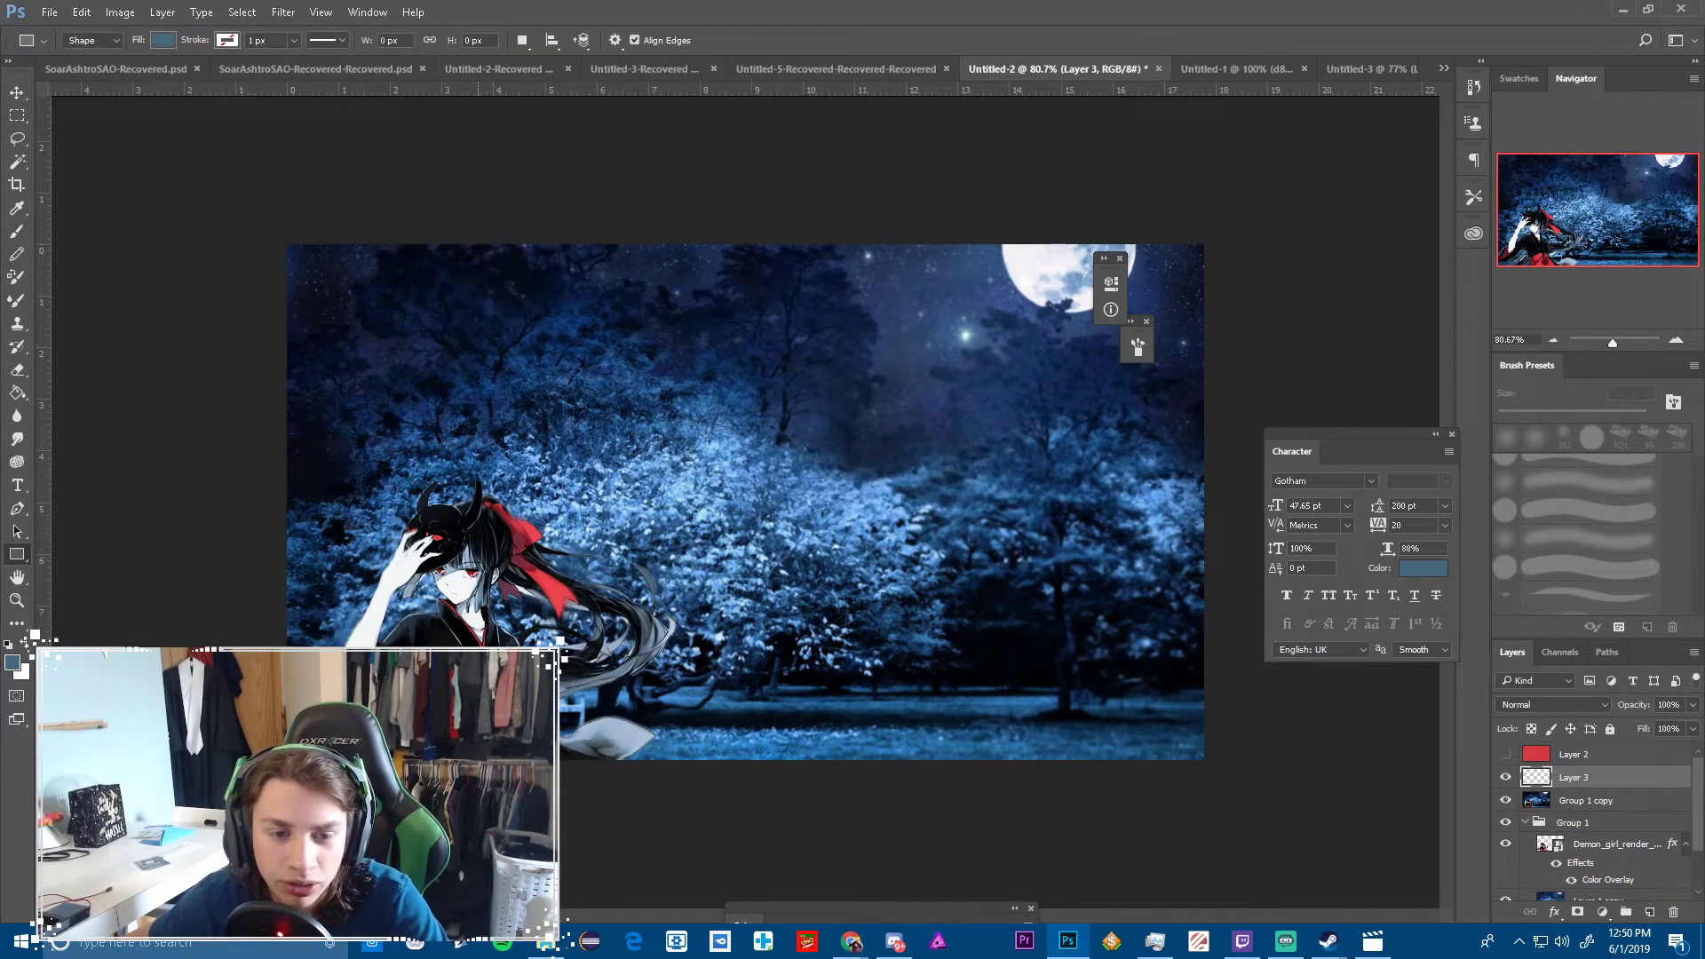
{"action": "left_click", "coordinate": [827, 434]}
{"action": "left_click_drag", "start_coordinate": [400, 679], "coordinate": [976, 613]}
Lower the haze layer's opacity to 34% and hide the layer to compare the character without it
{"action": "left_click_drag", "start_coordinate": [1693, 706], "coordinate": [1638, 725]}
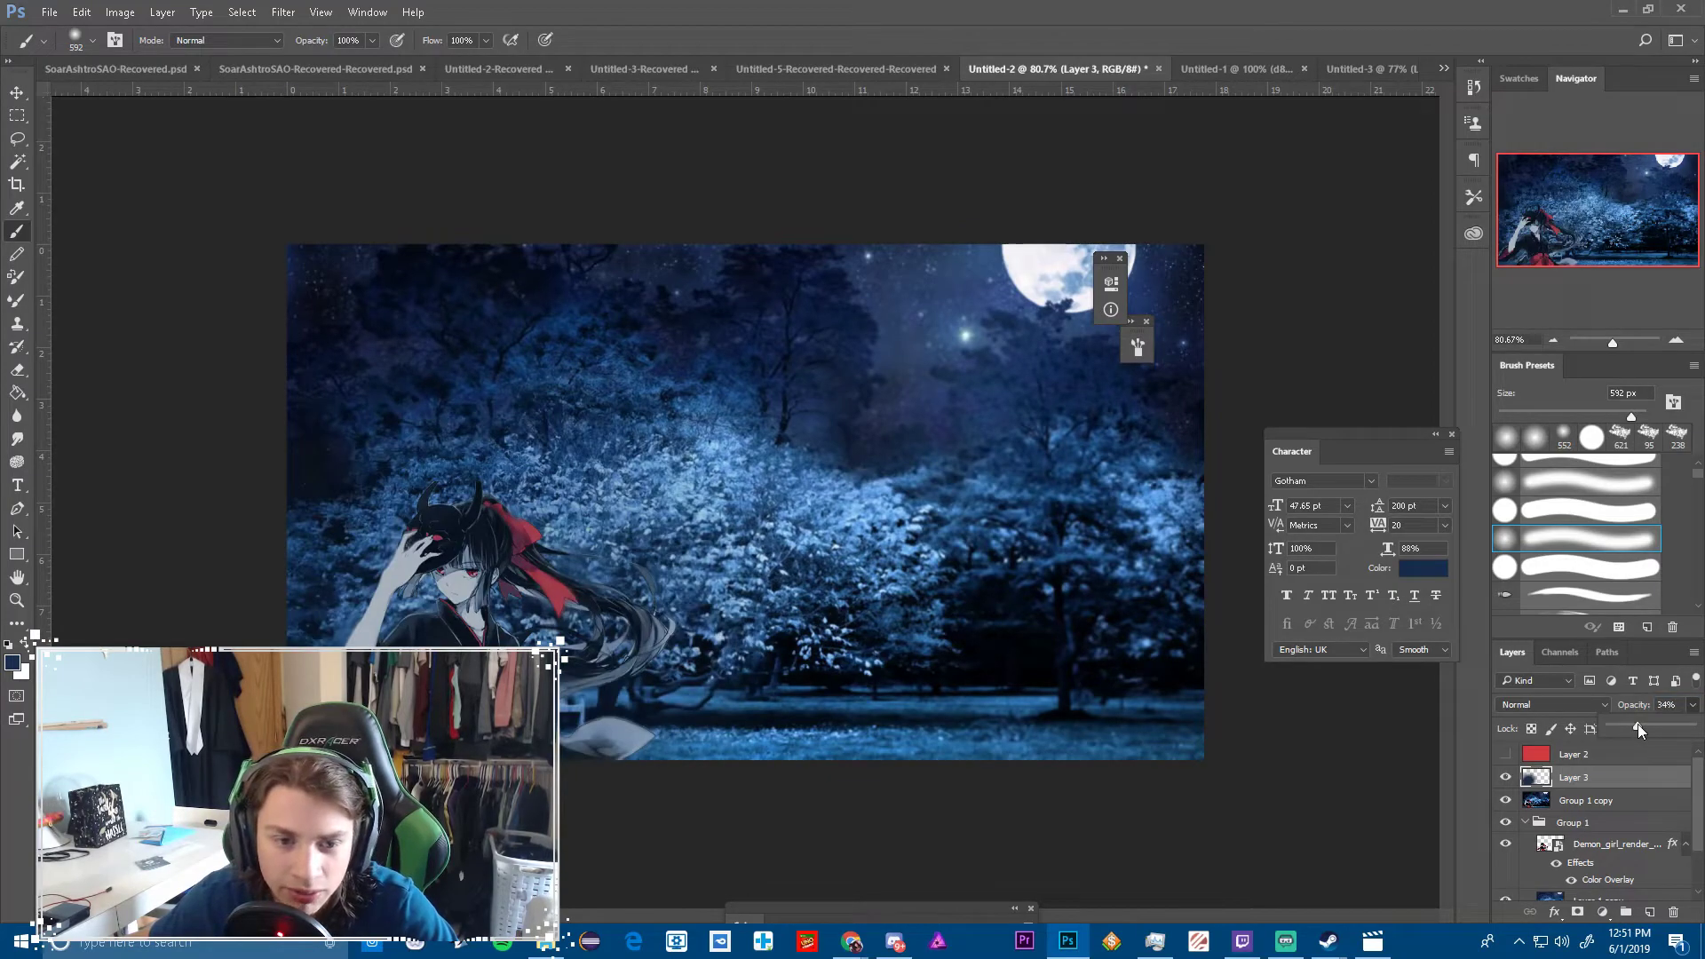
{"action": "scroll", "coordinate": [822, 723], "scroll_direction": "up", "scroll_amount": 2}
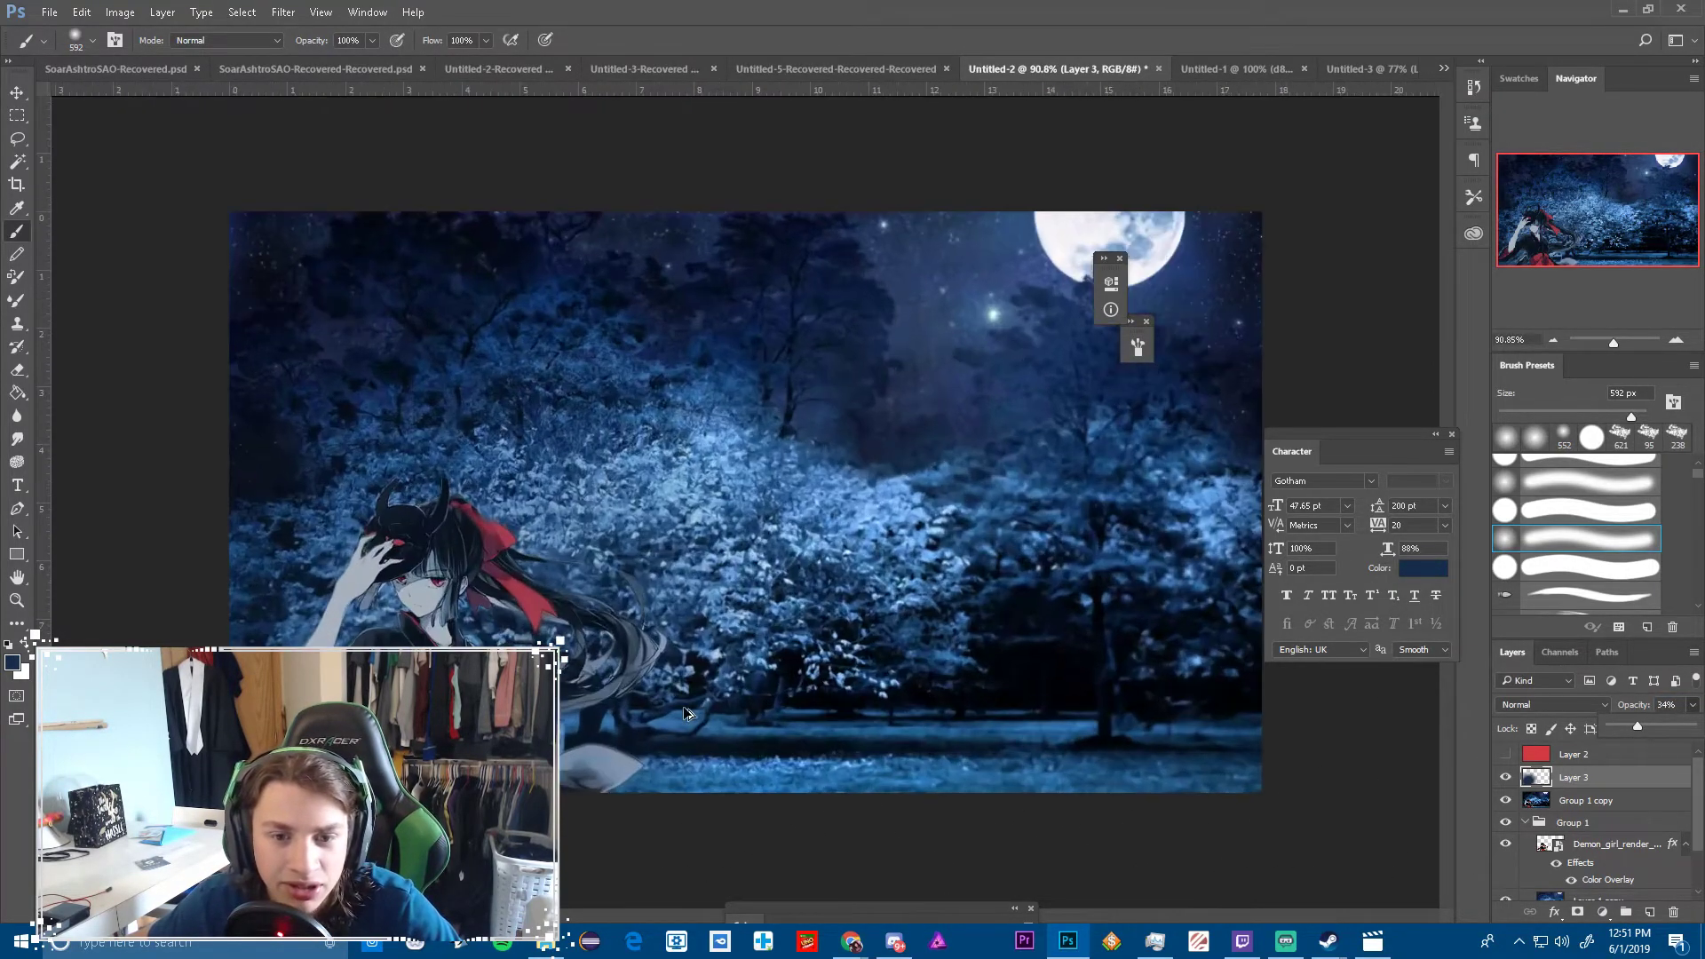
{"action": "left_click", "coordinate": [1505, 777]}
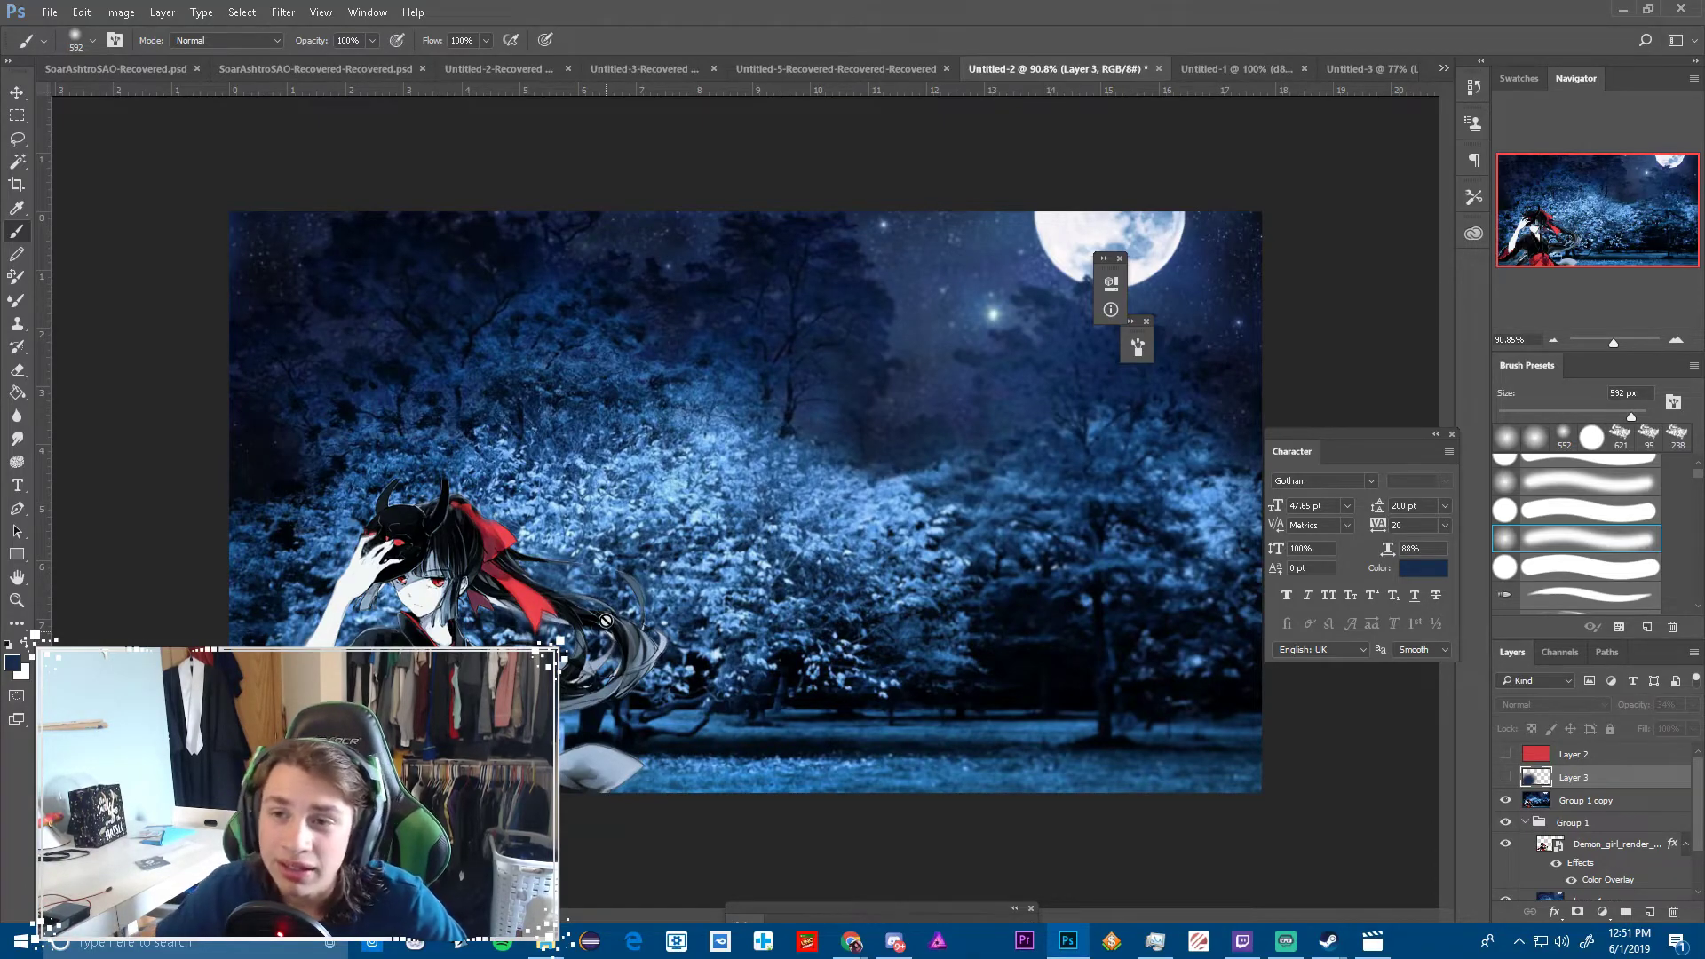
Return to the Untitled-1 document and hide Layer 4, Group 2 copy and Group 1 copy to view the unblended character
{"action": "left_click", "coordinate": [1230, 69]}
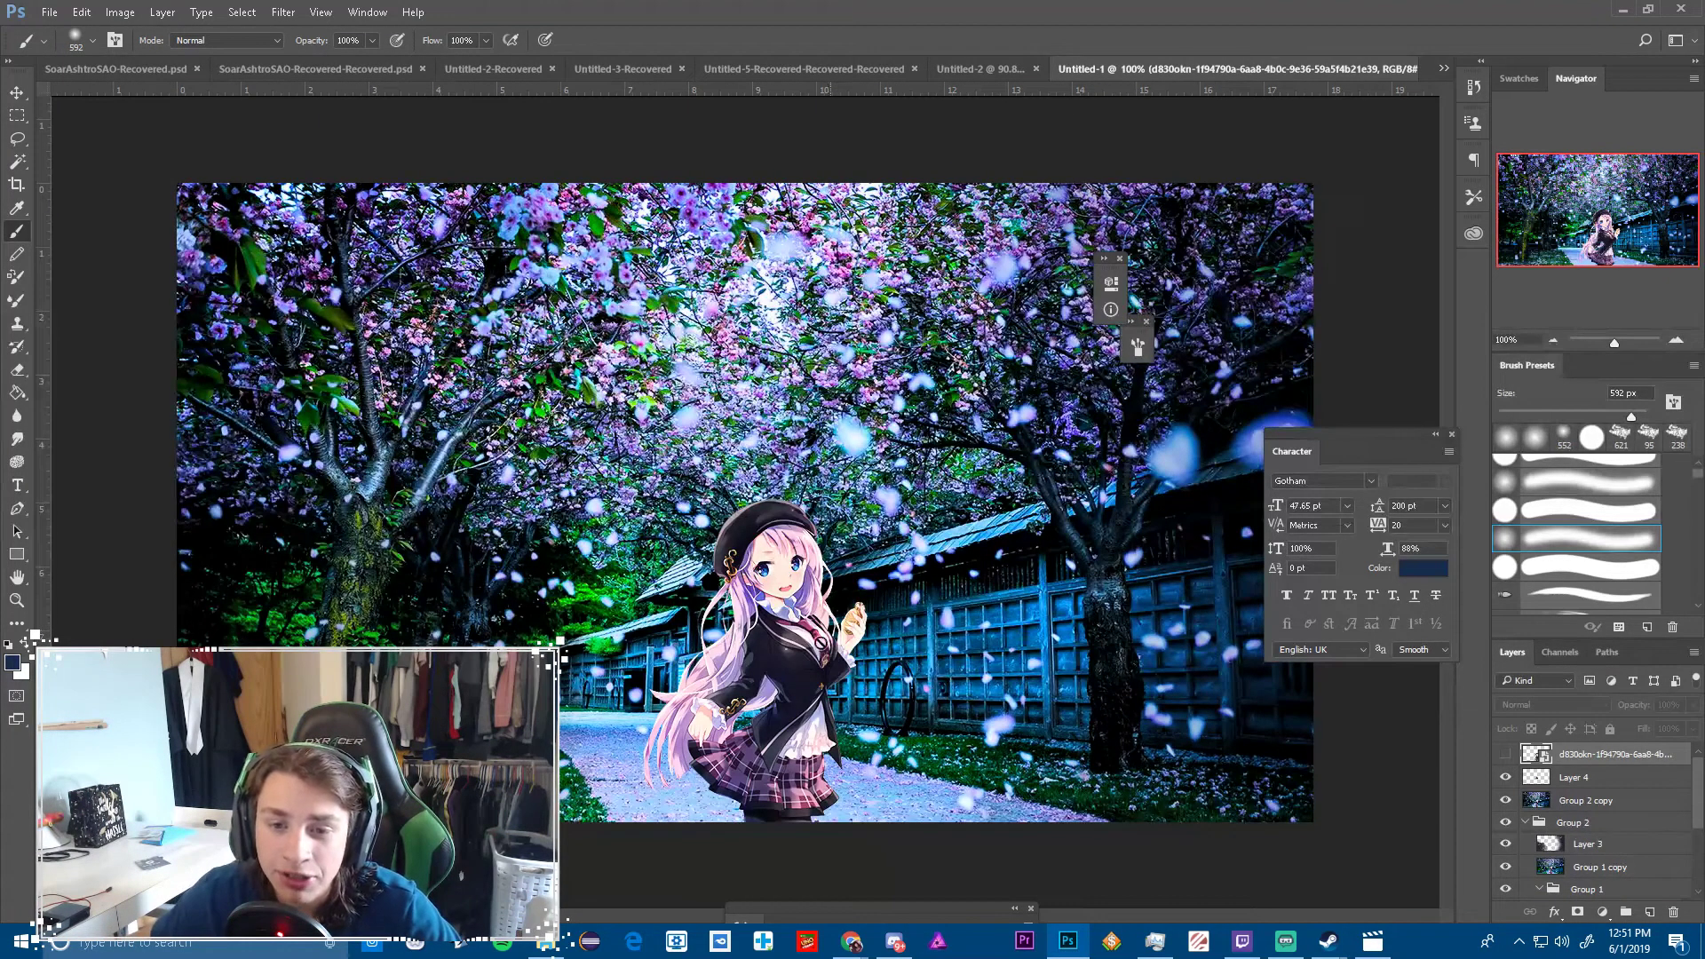
{"action": "left_click_drag", "start_coordinate": [1505, 776], "coordinate": [1505, 800]}
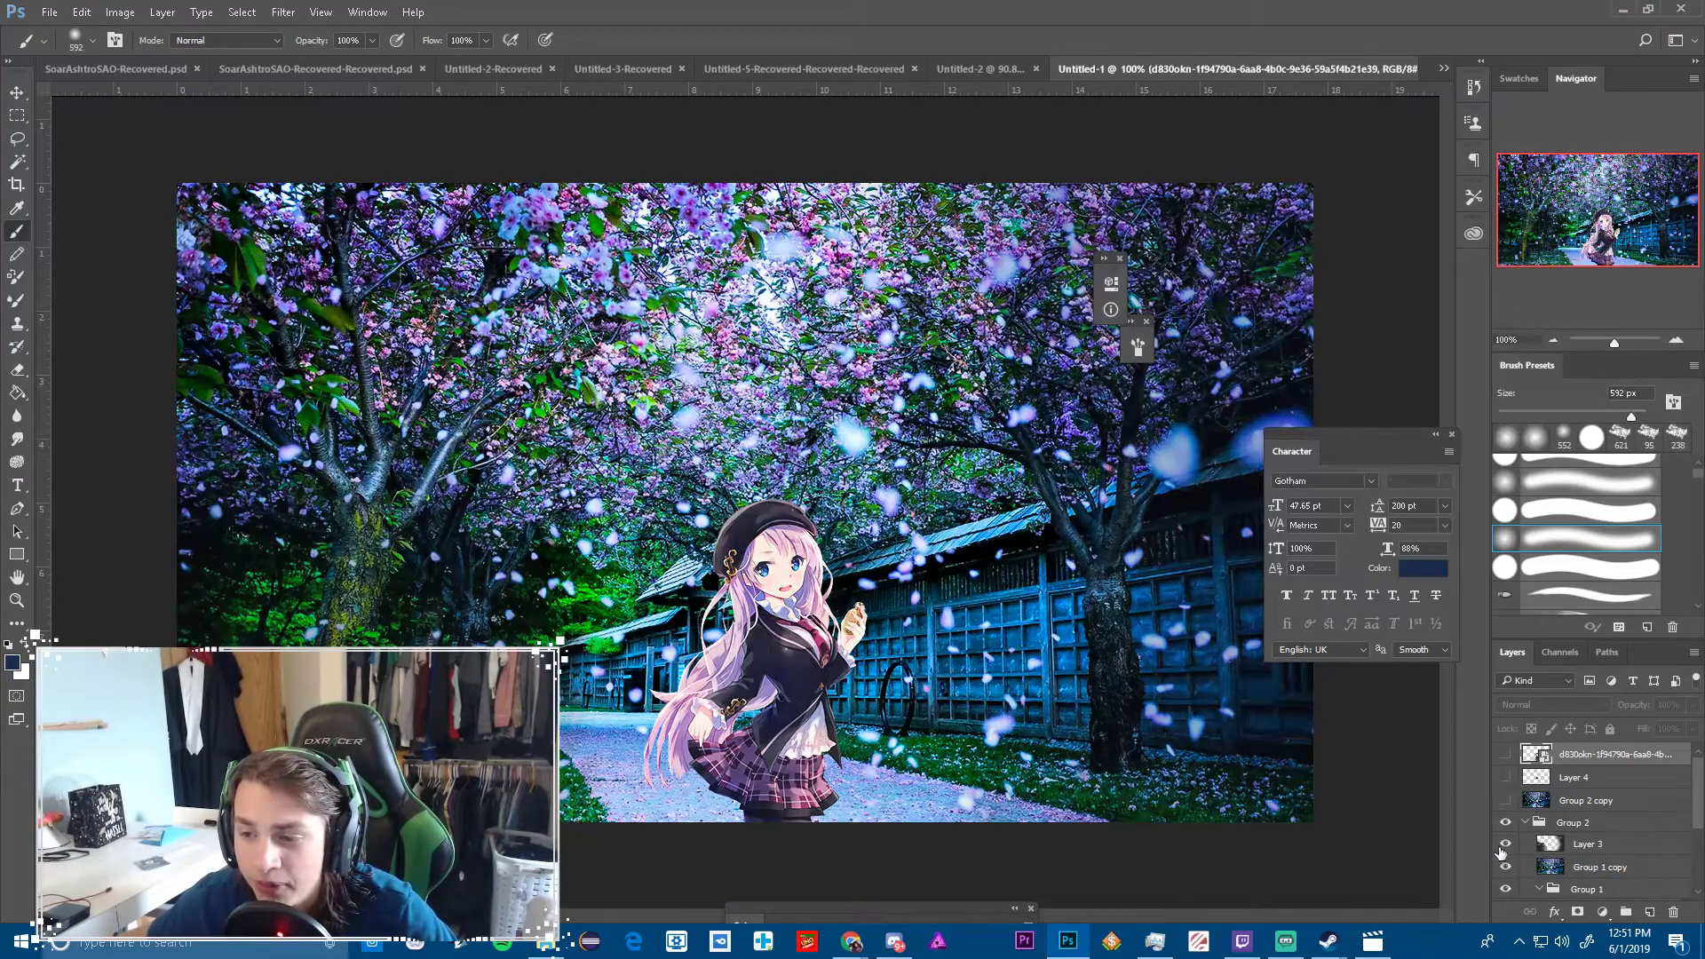
{"action": "scroll", "coordinate": [1510, 839], "scroll_direction": "down", "scroll_amount": 3}
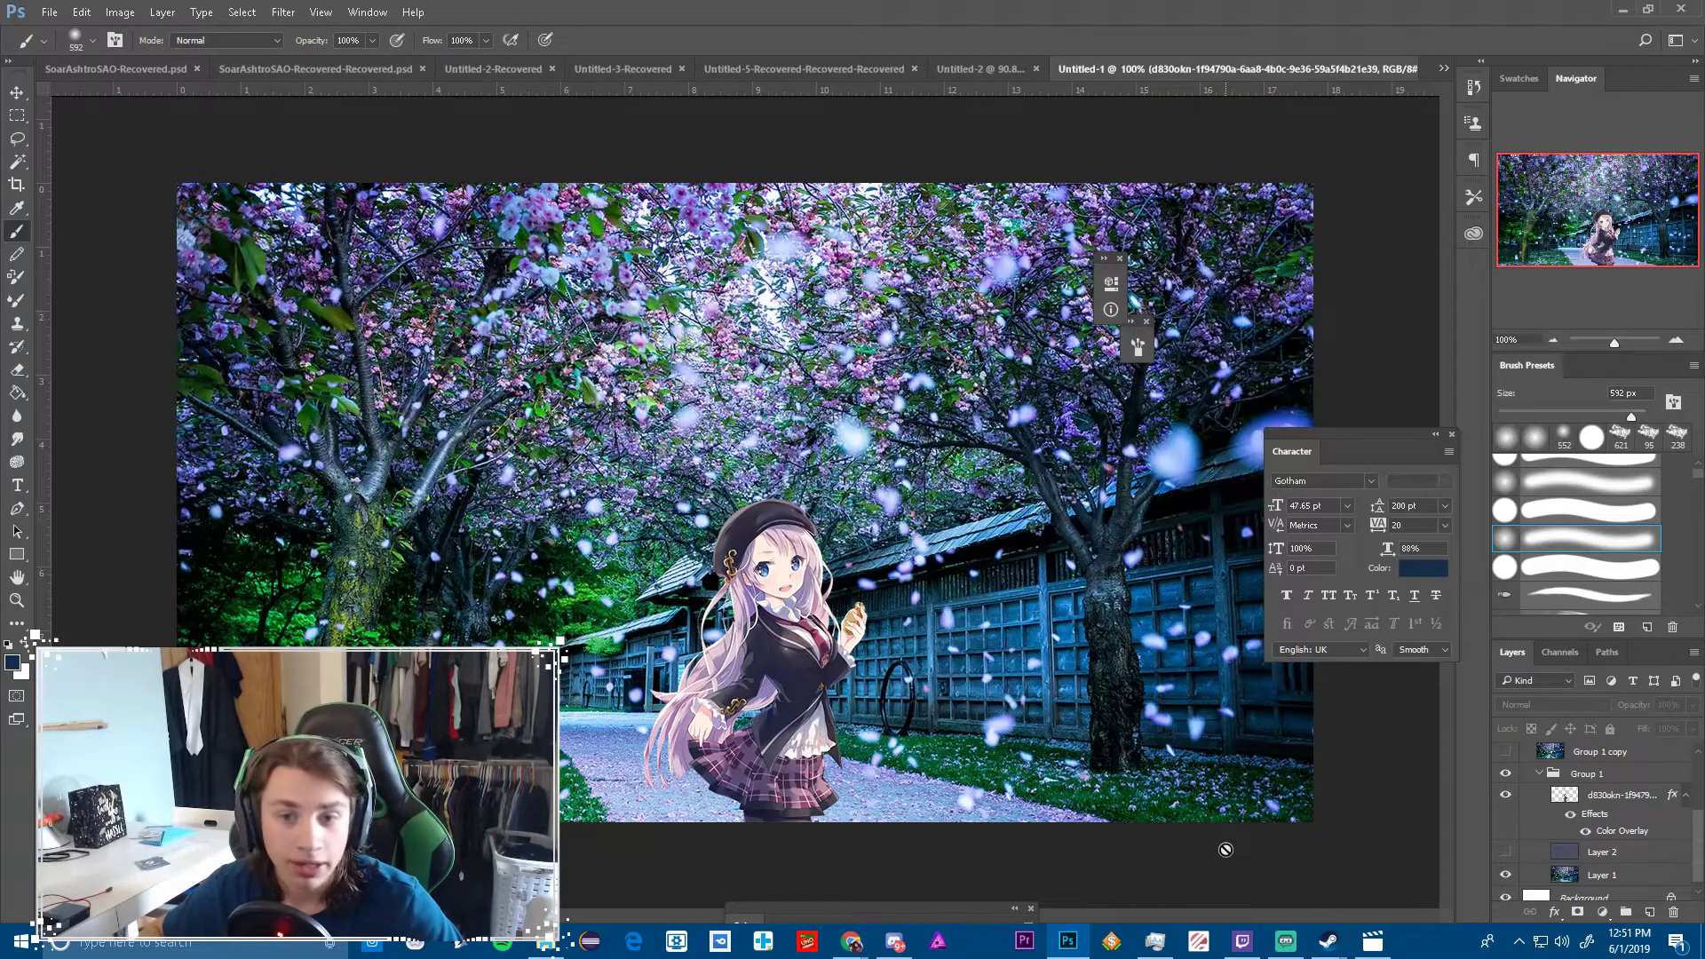
Show Group 1 copy again and toggle Group 2 copy repeatedly to compare contrast, leaving it visible
{"action": "scroll", "coordinate": [1518, 812], "scroll_direction": "up", "scroll_amount": 2}
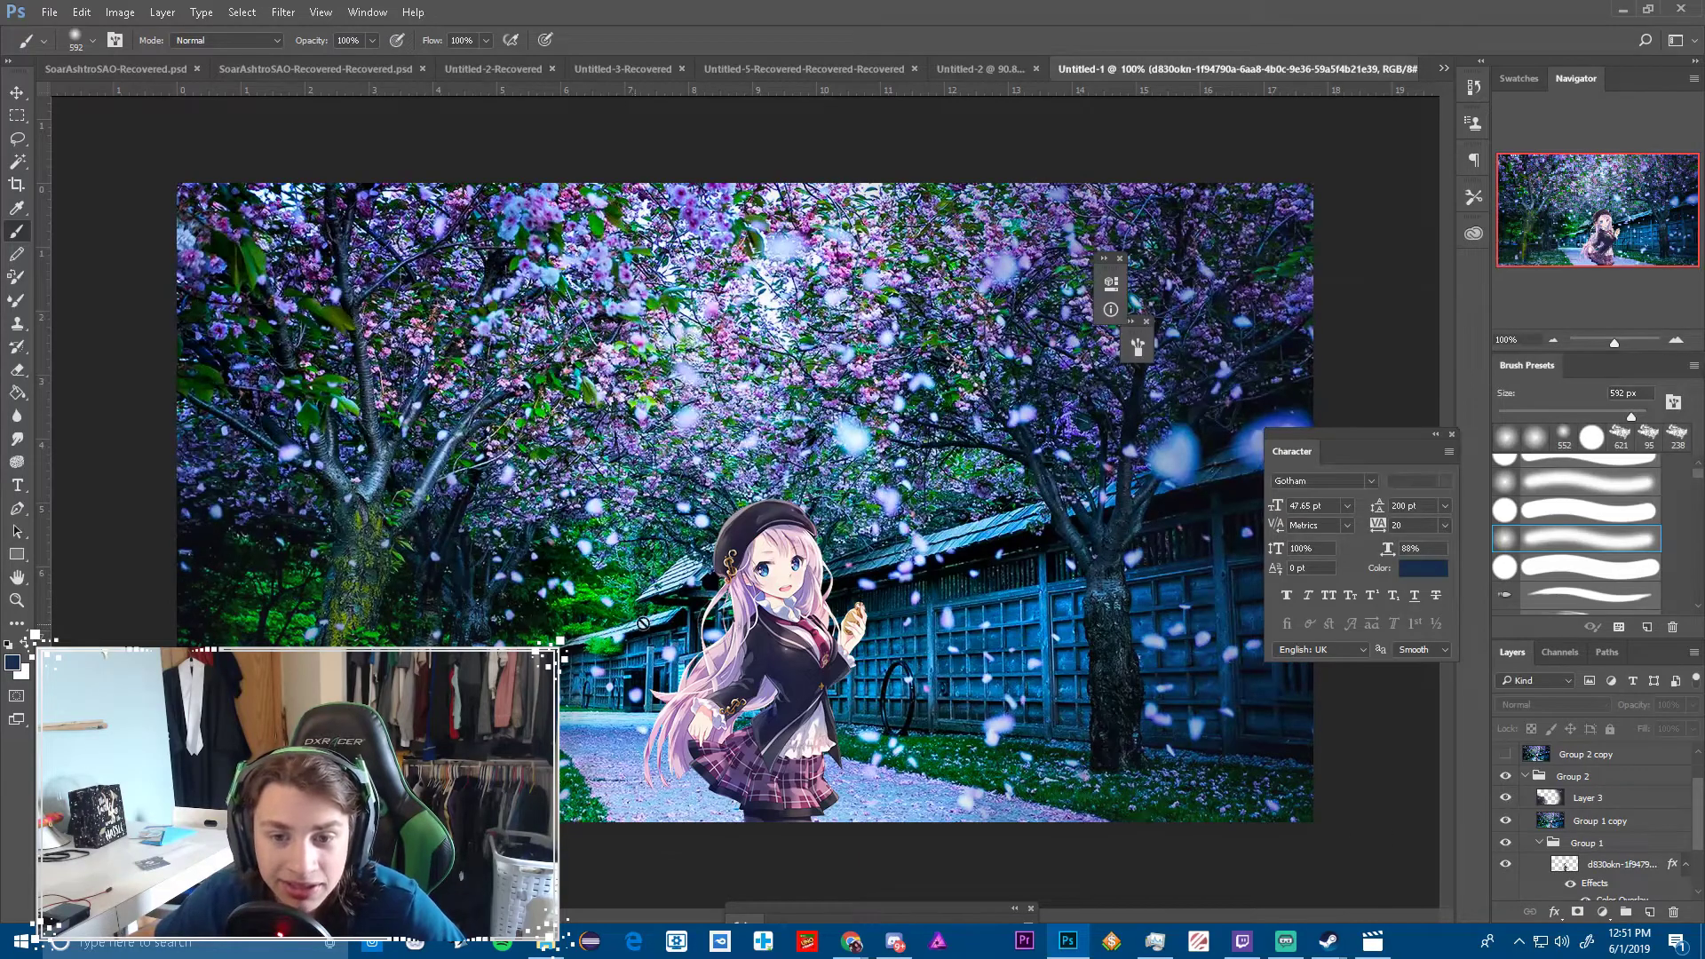
{"action": "scroll", "coordinate": [1507, 812], "scroll_direction": "up", "scroll_amount": 2}
{"action": "left_click", "coordinate": [1505, 800]}
{"action": "left_click", "coordinate": [1505, 800]}
{"action": "left_click", "coordinate": [1505, 800]}
{"action": "left_click", "coordinate": [1505, 800]}
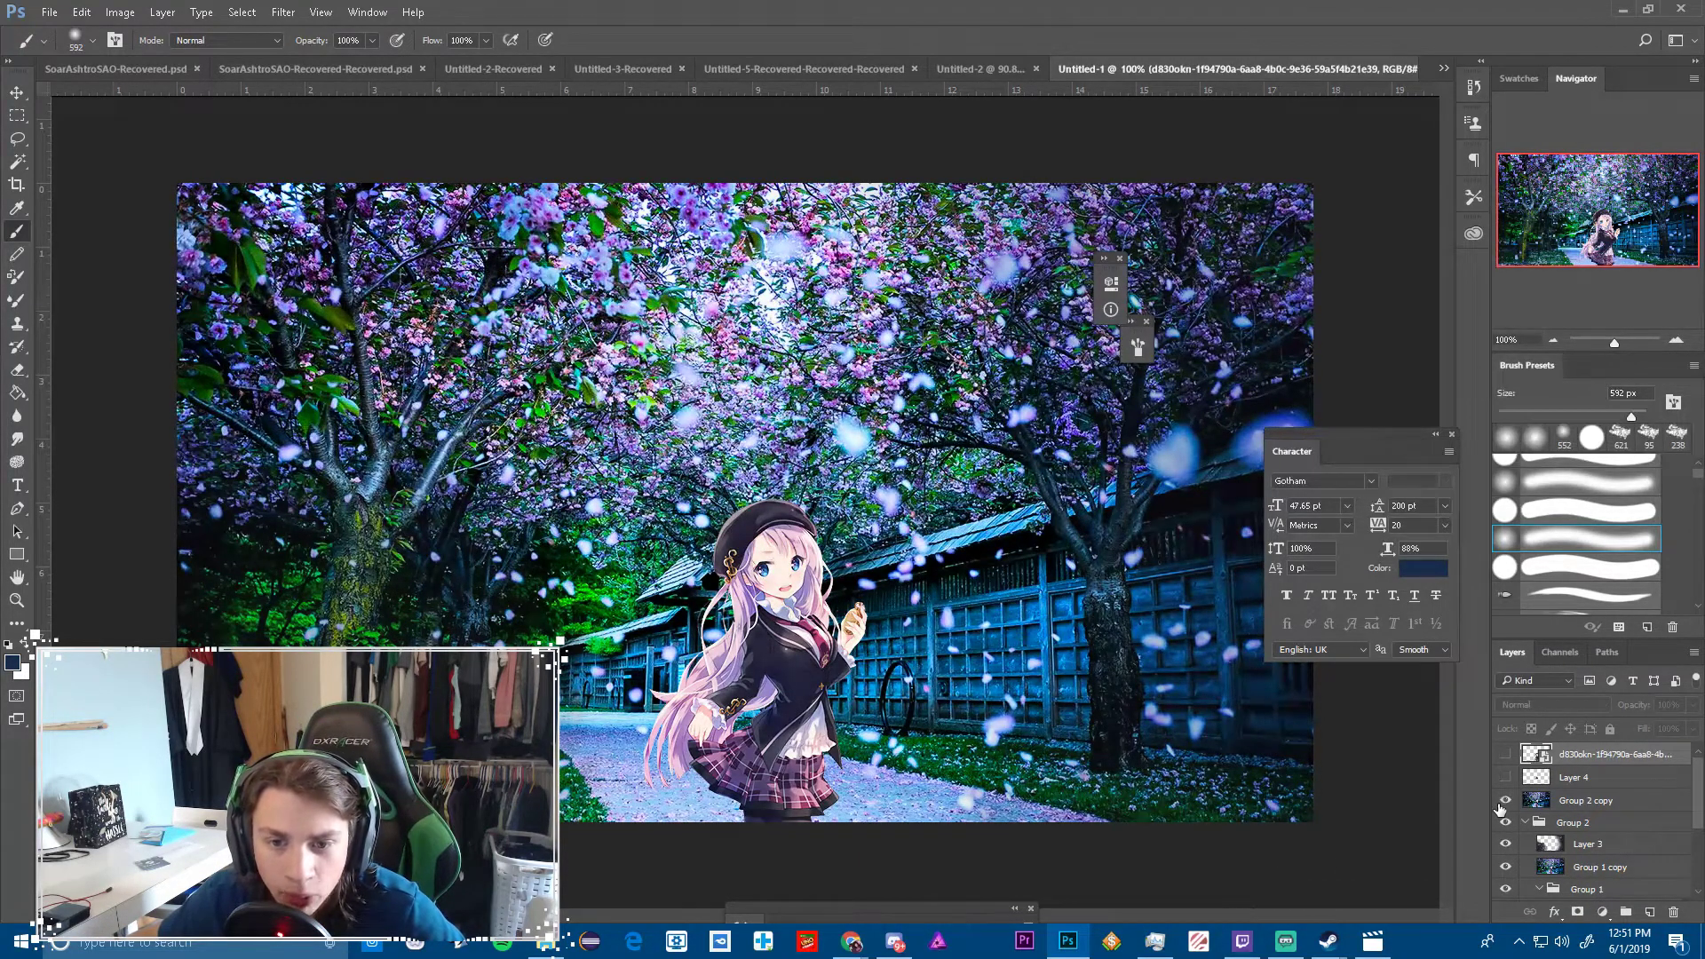
Check the d830okn render layer, leaving it hidden, and make Layer 4 visible again
{"action": "left_click", "coordinate": [1507, 755]}
{"action": "left_click", "coordinate": [1506, 755]}
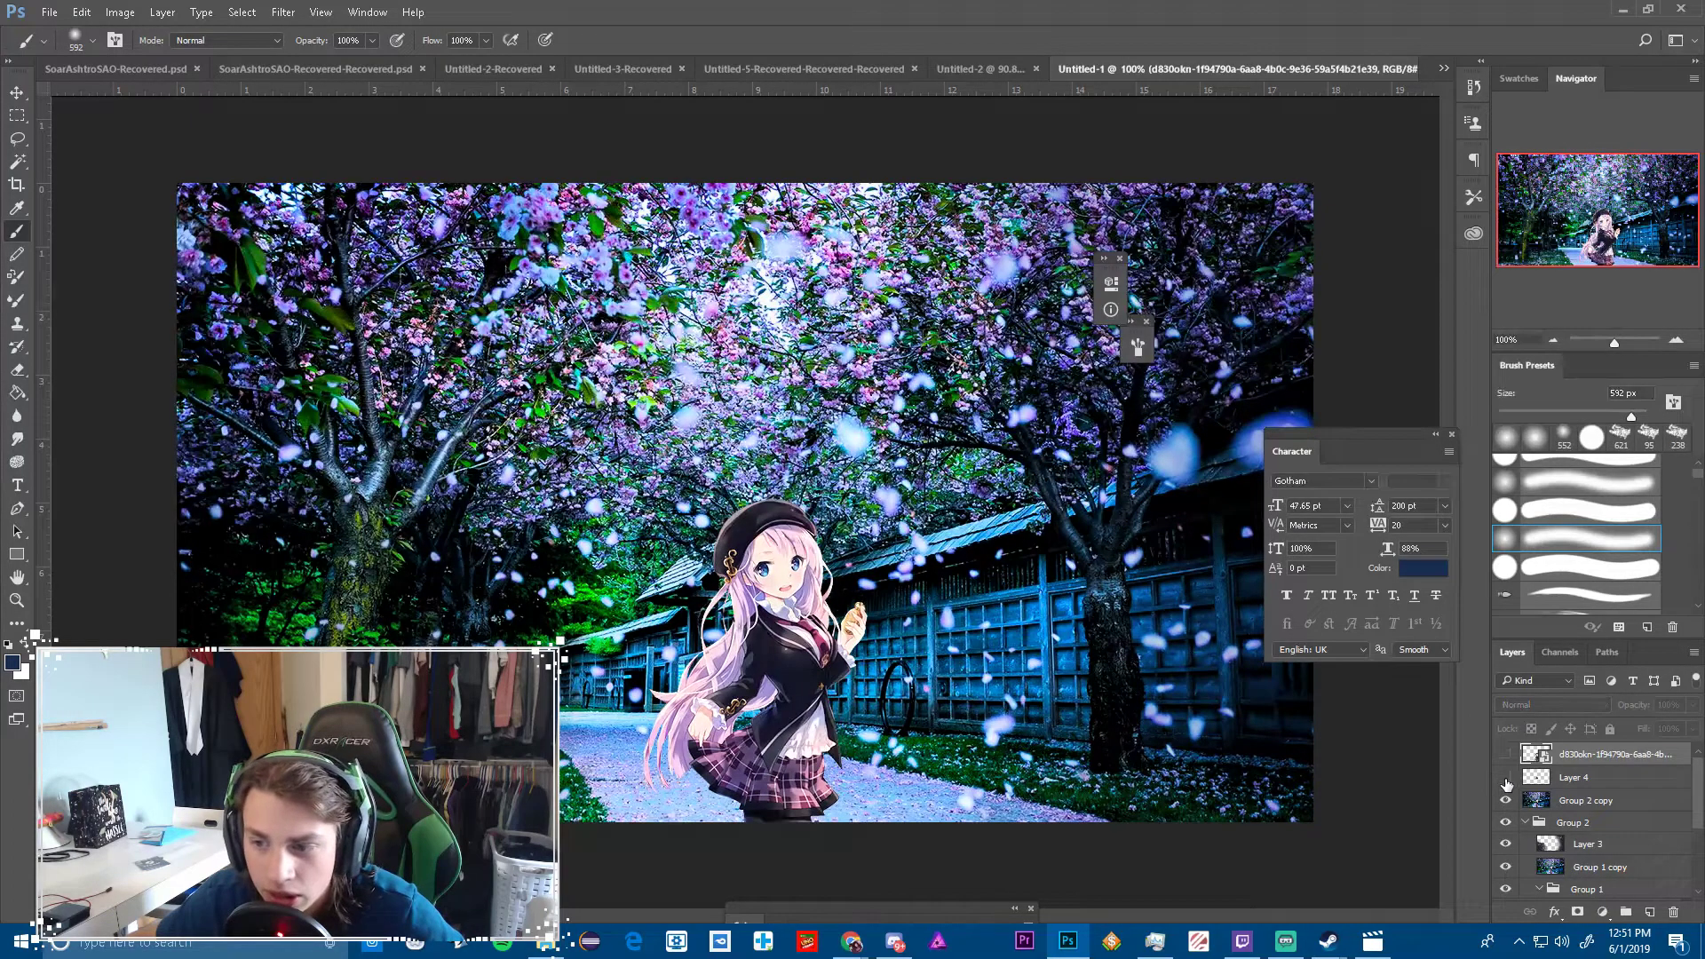
{"action": "left_click", "coordinate": [1505, 777]}
Select Layer 4 and open the choice of adjustment layers to add above it
{"action": "left_click", "coordinate": [1625, 780]}
{"action": "left_click", "coordinate": [1604, 913]}
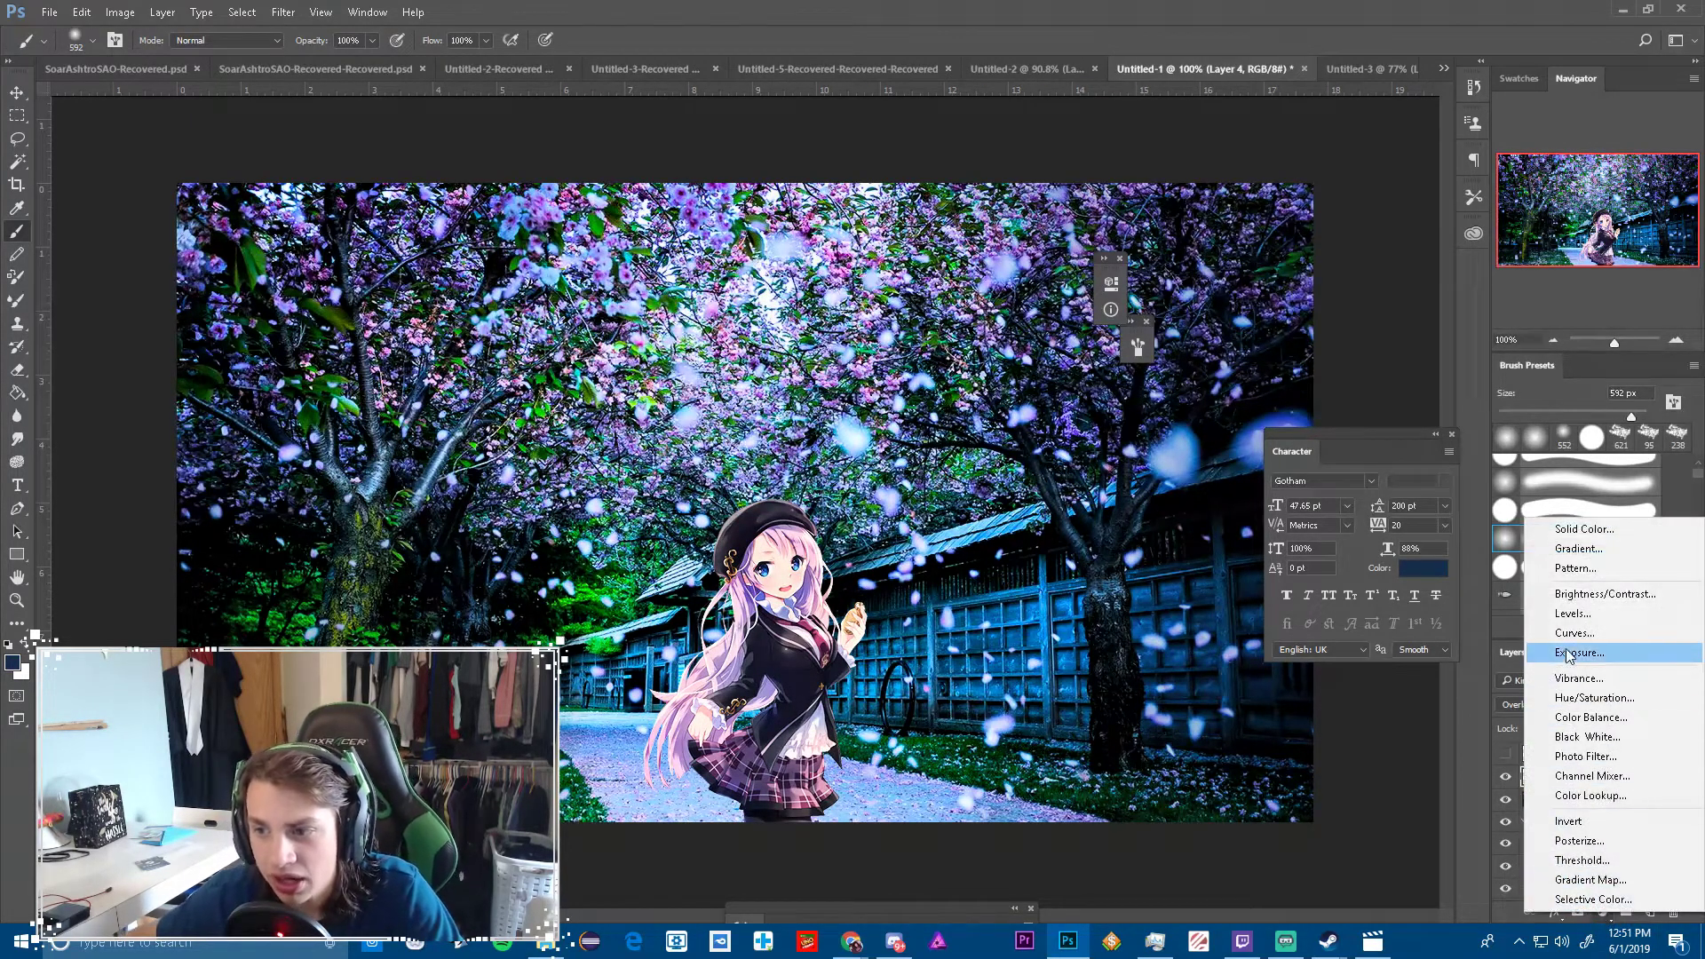